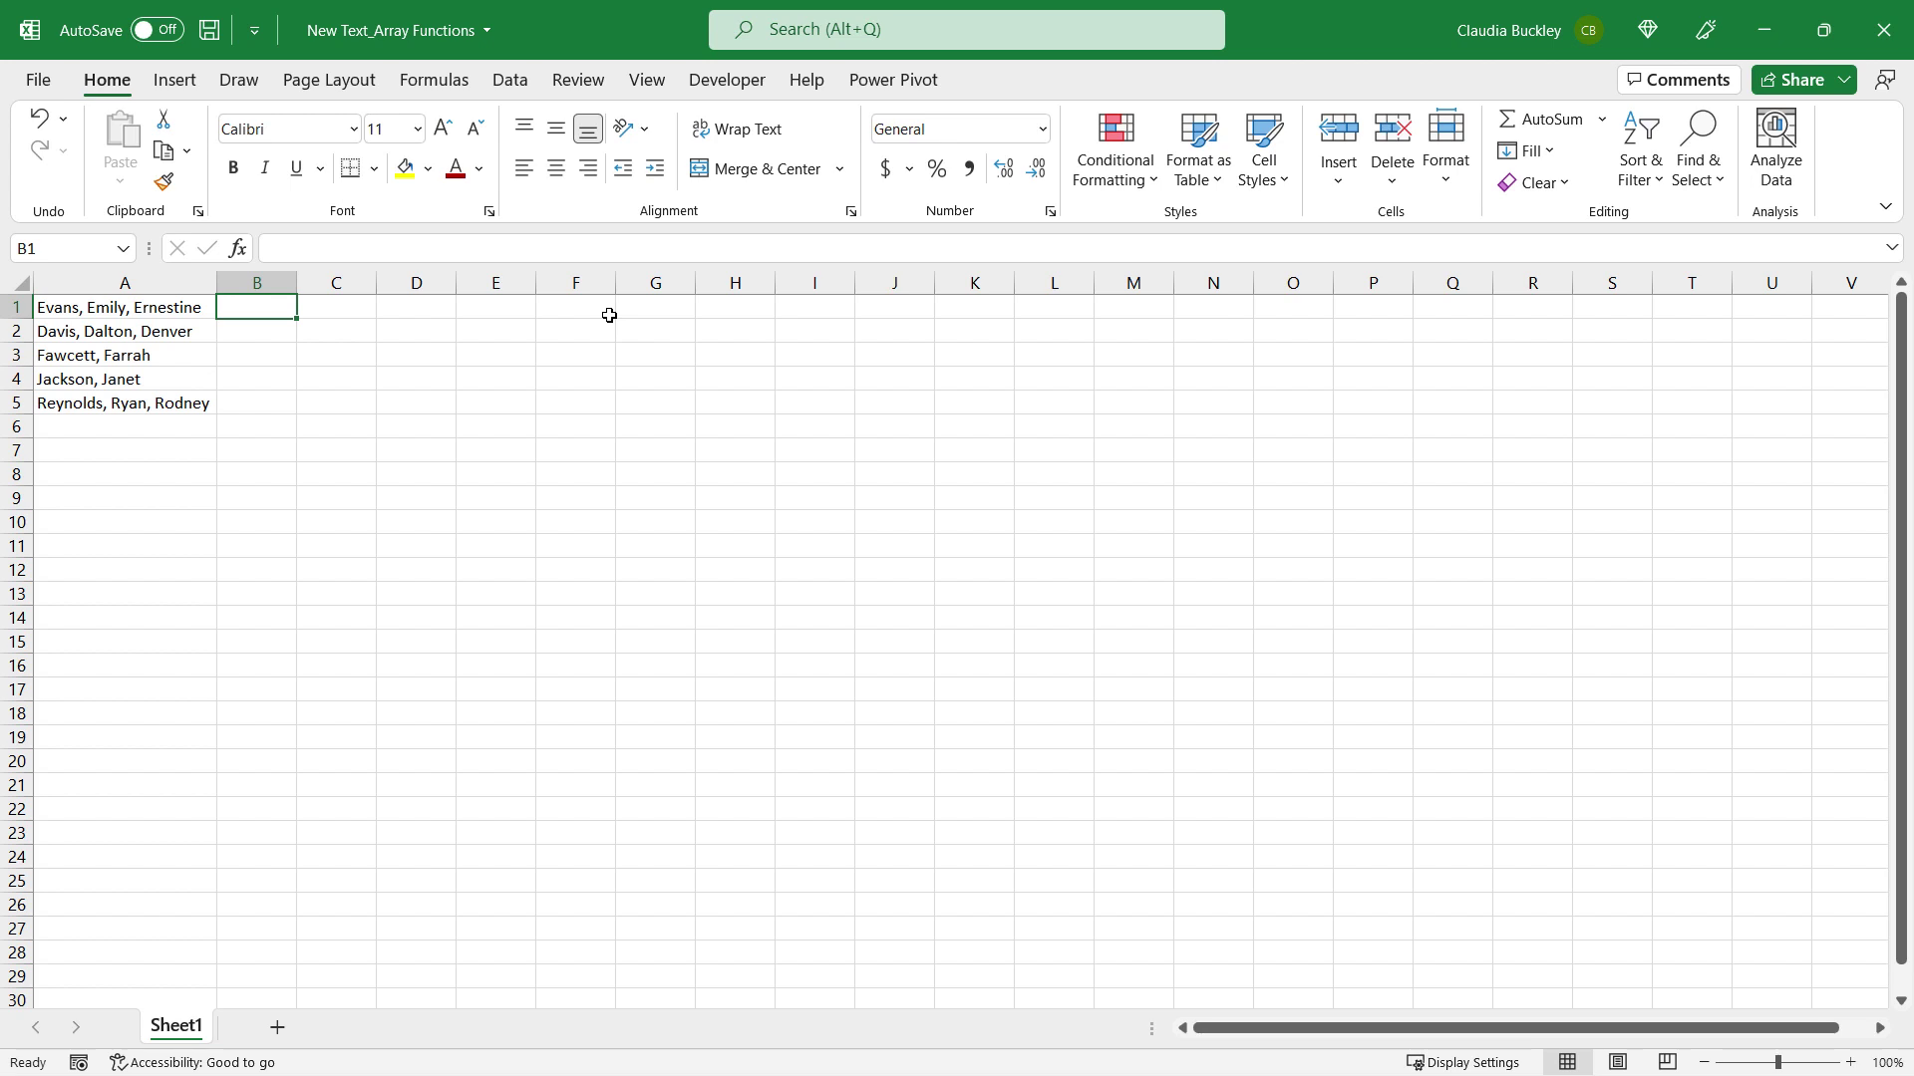
Step: Enter =TEXTBEFORE(A1,", ") in B1 to return the surname before the comma
type("=text")
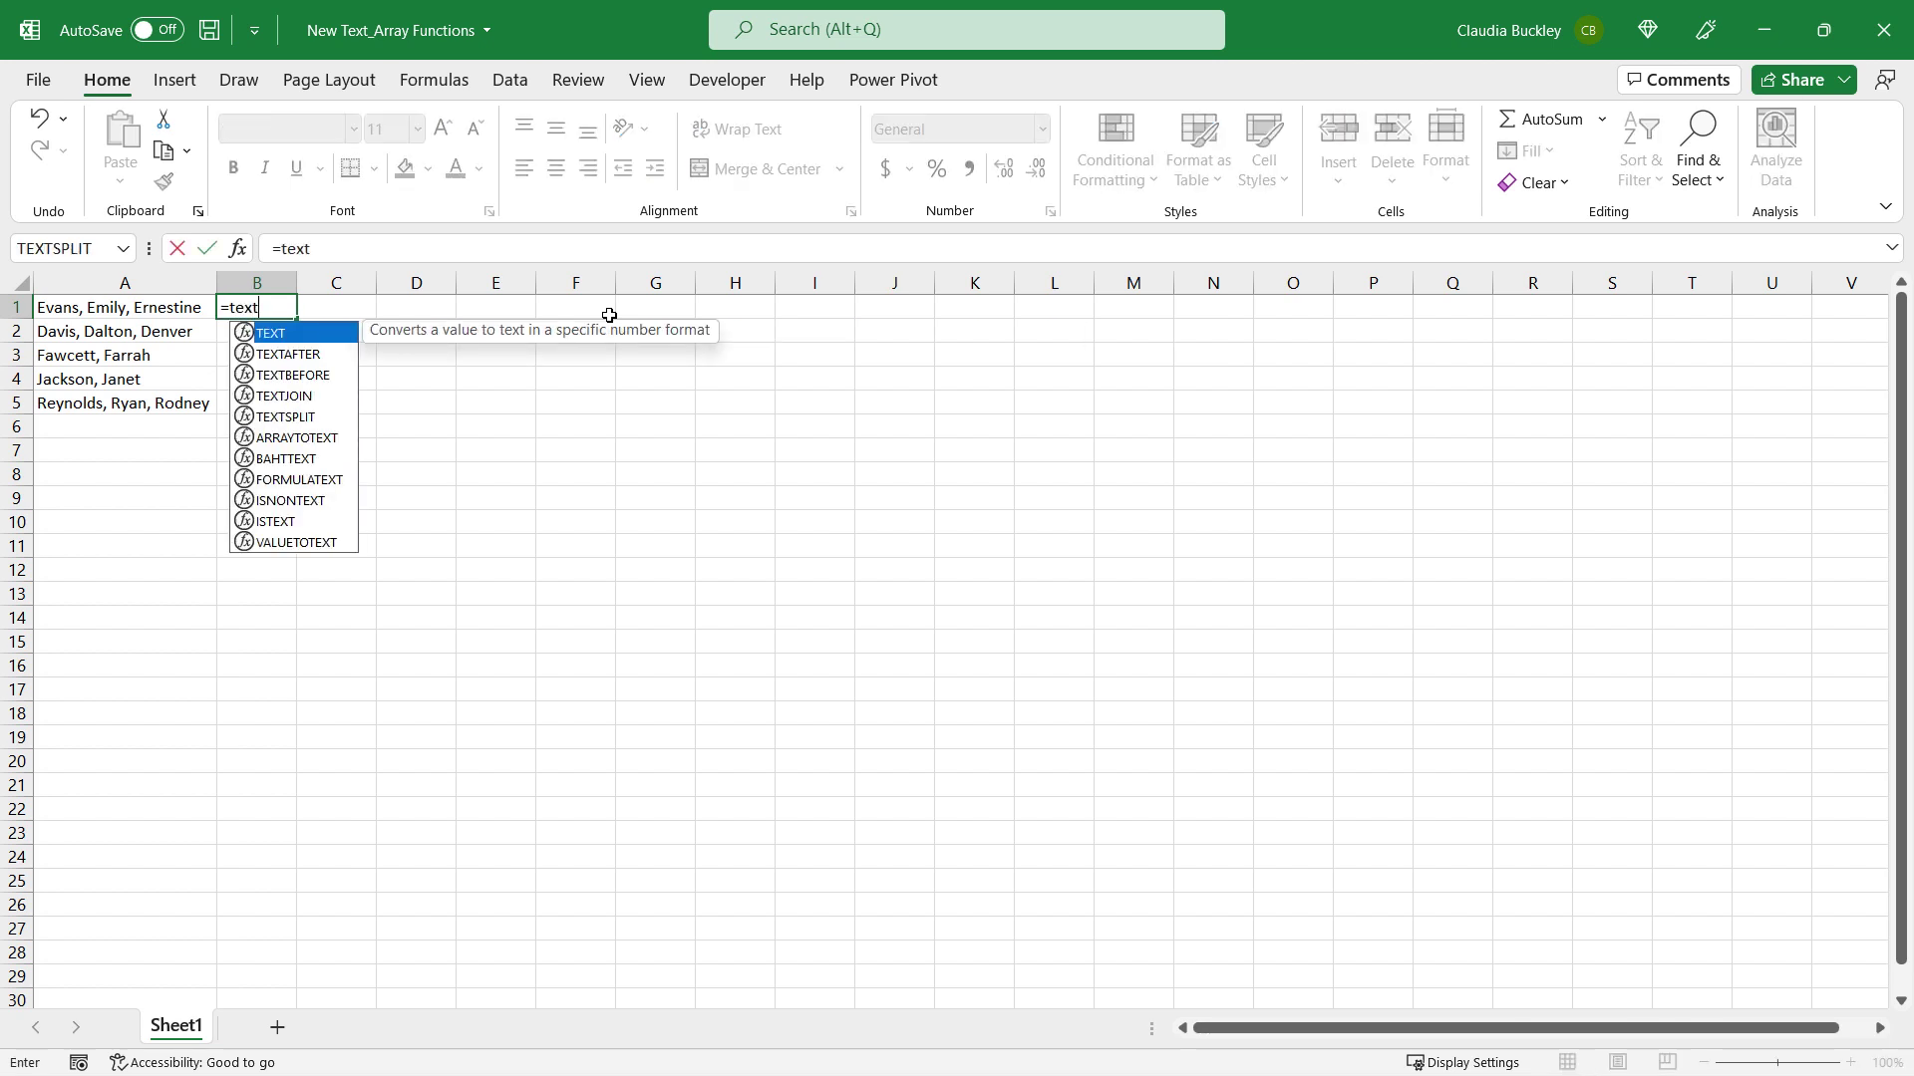
type("be")
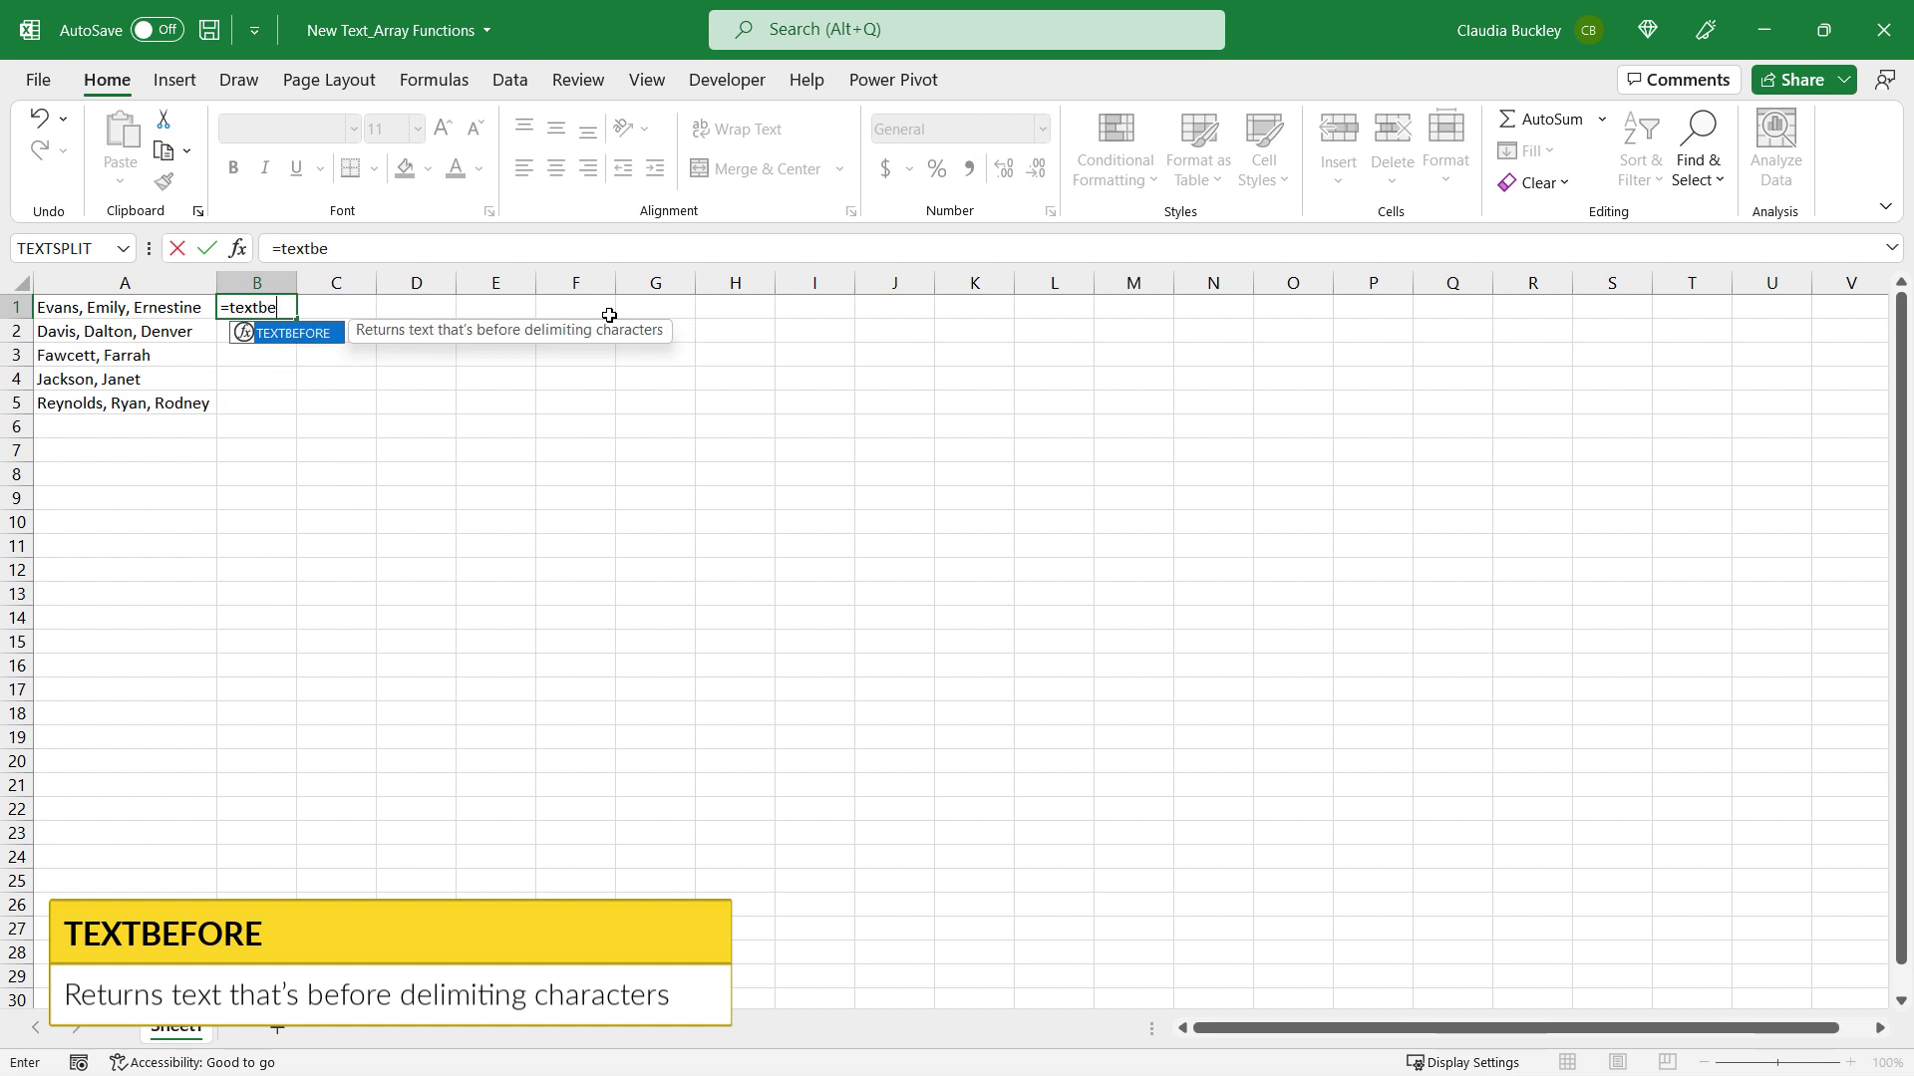
key("Tab")
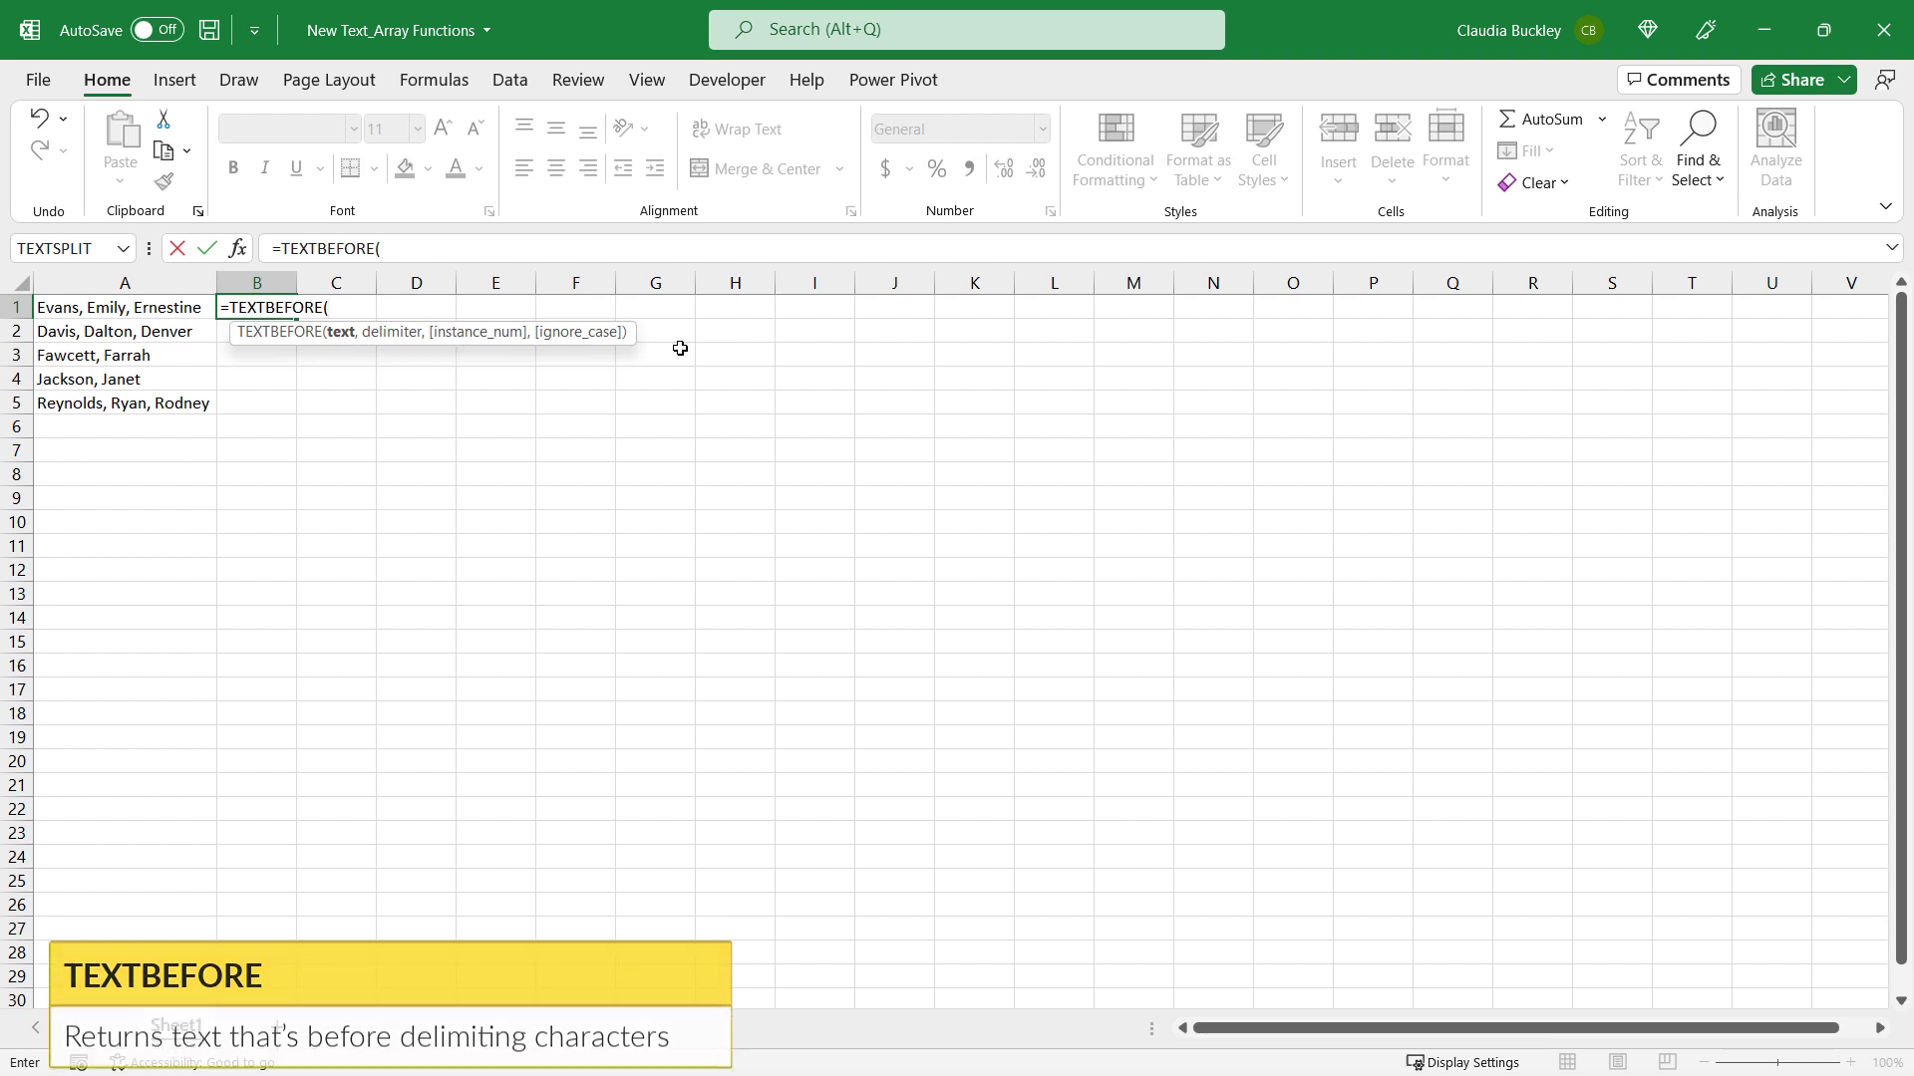
left_click(141, 311)
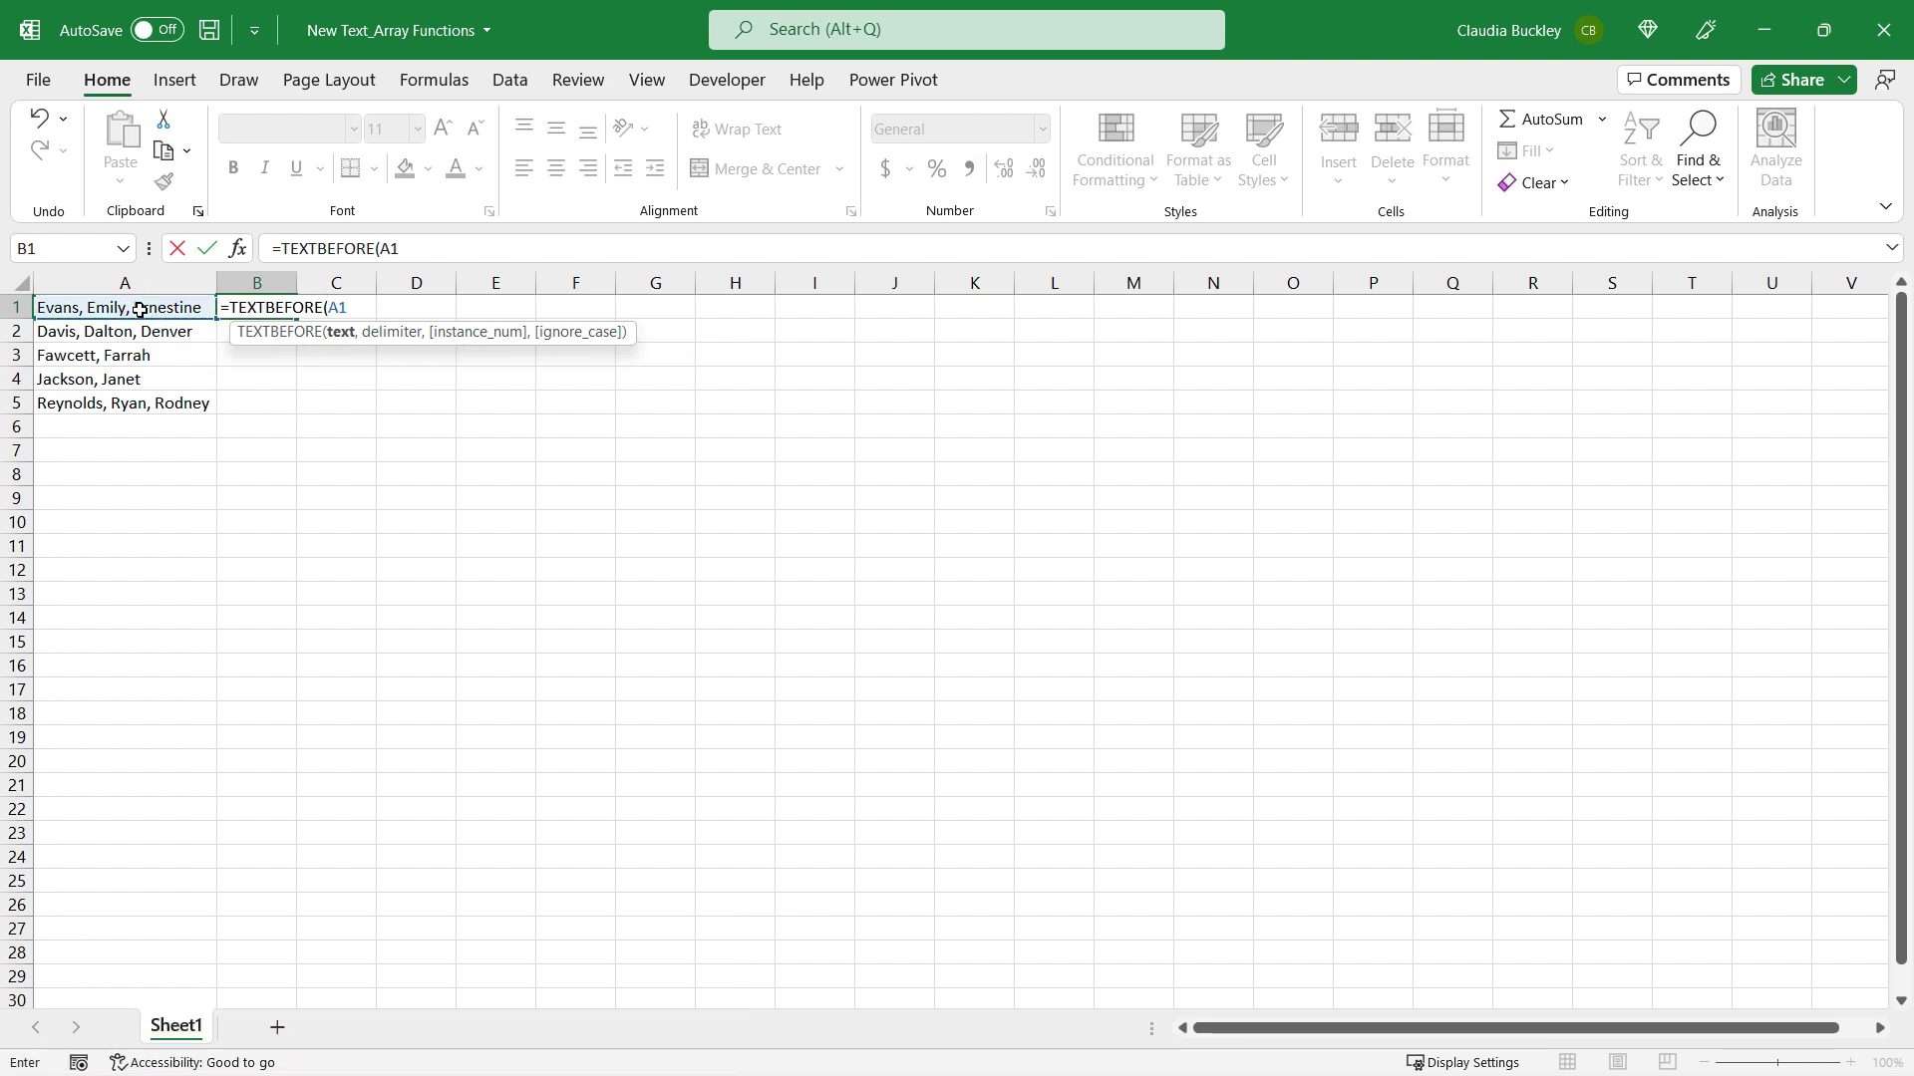
type(",")
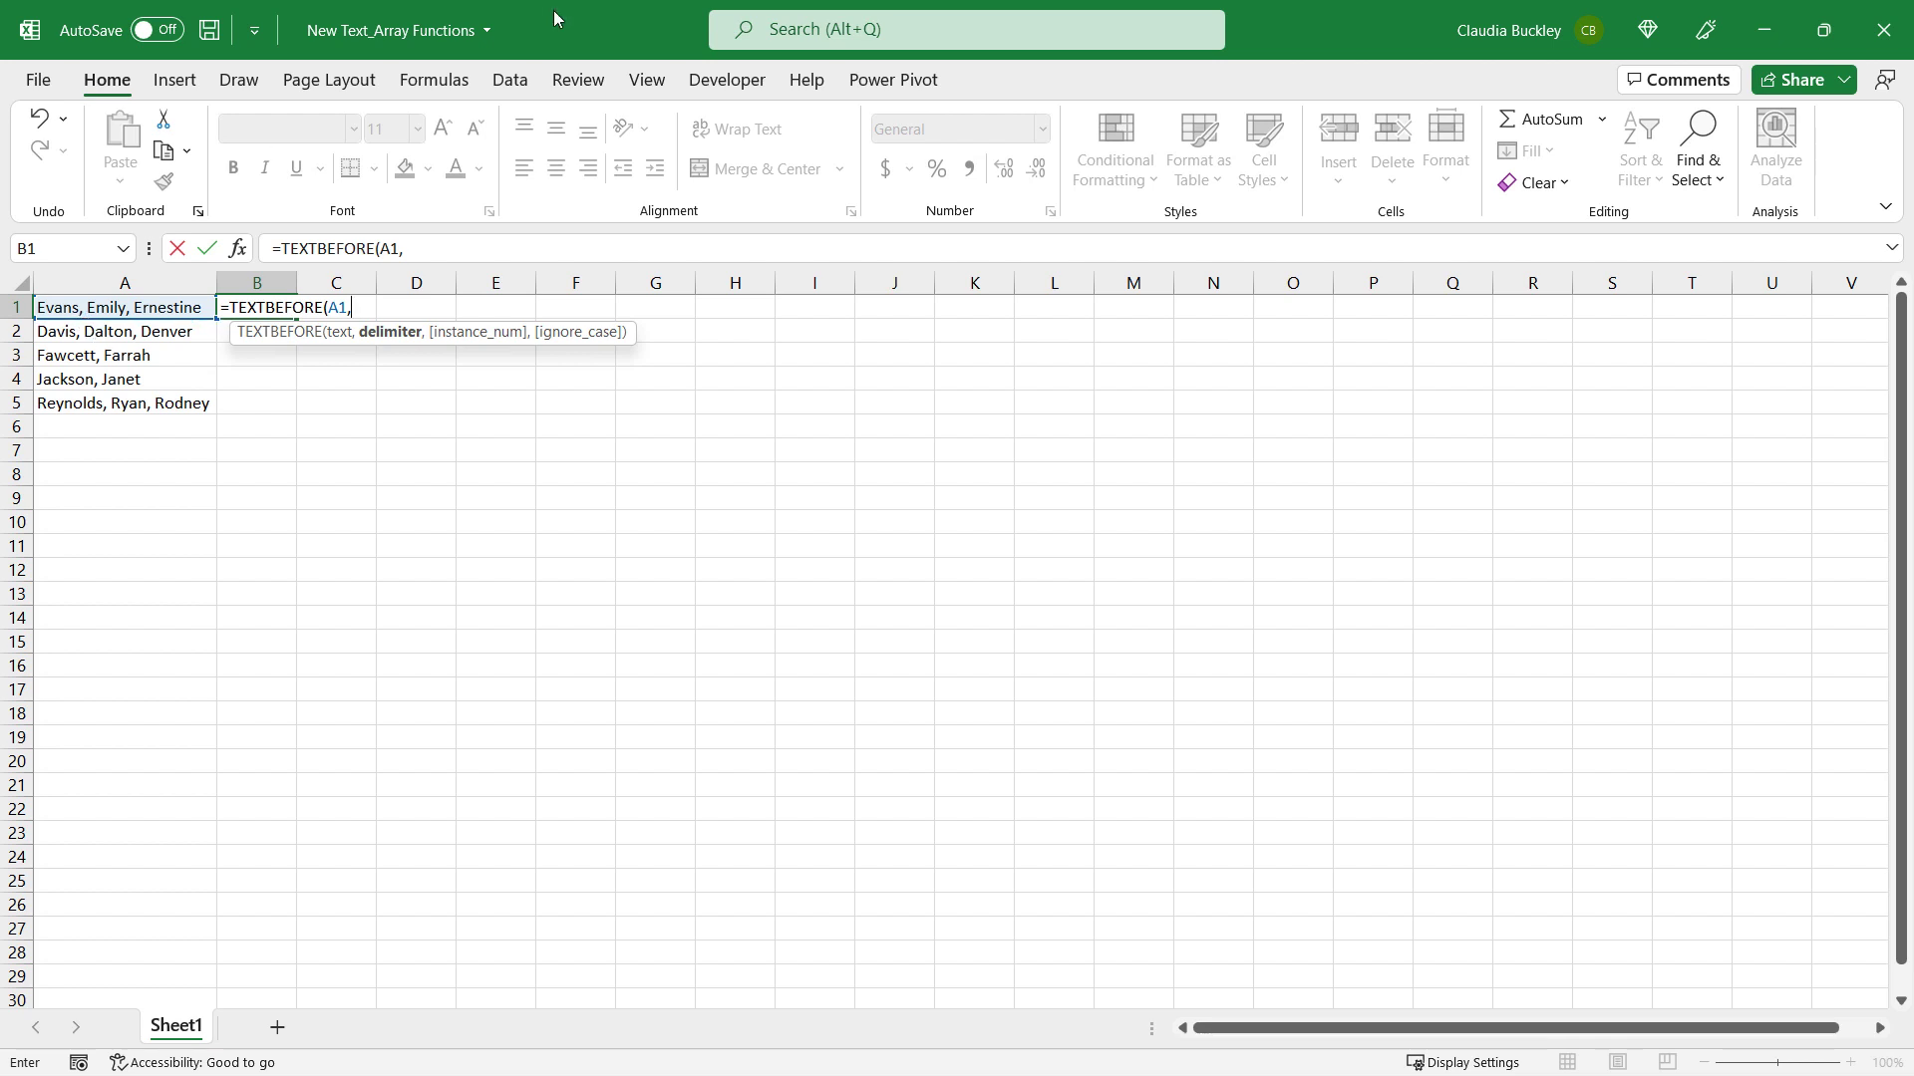
type("\", \",")
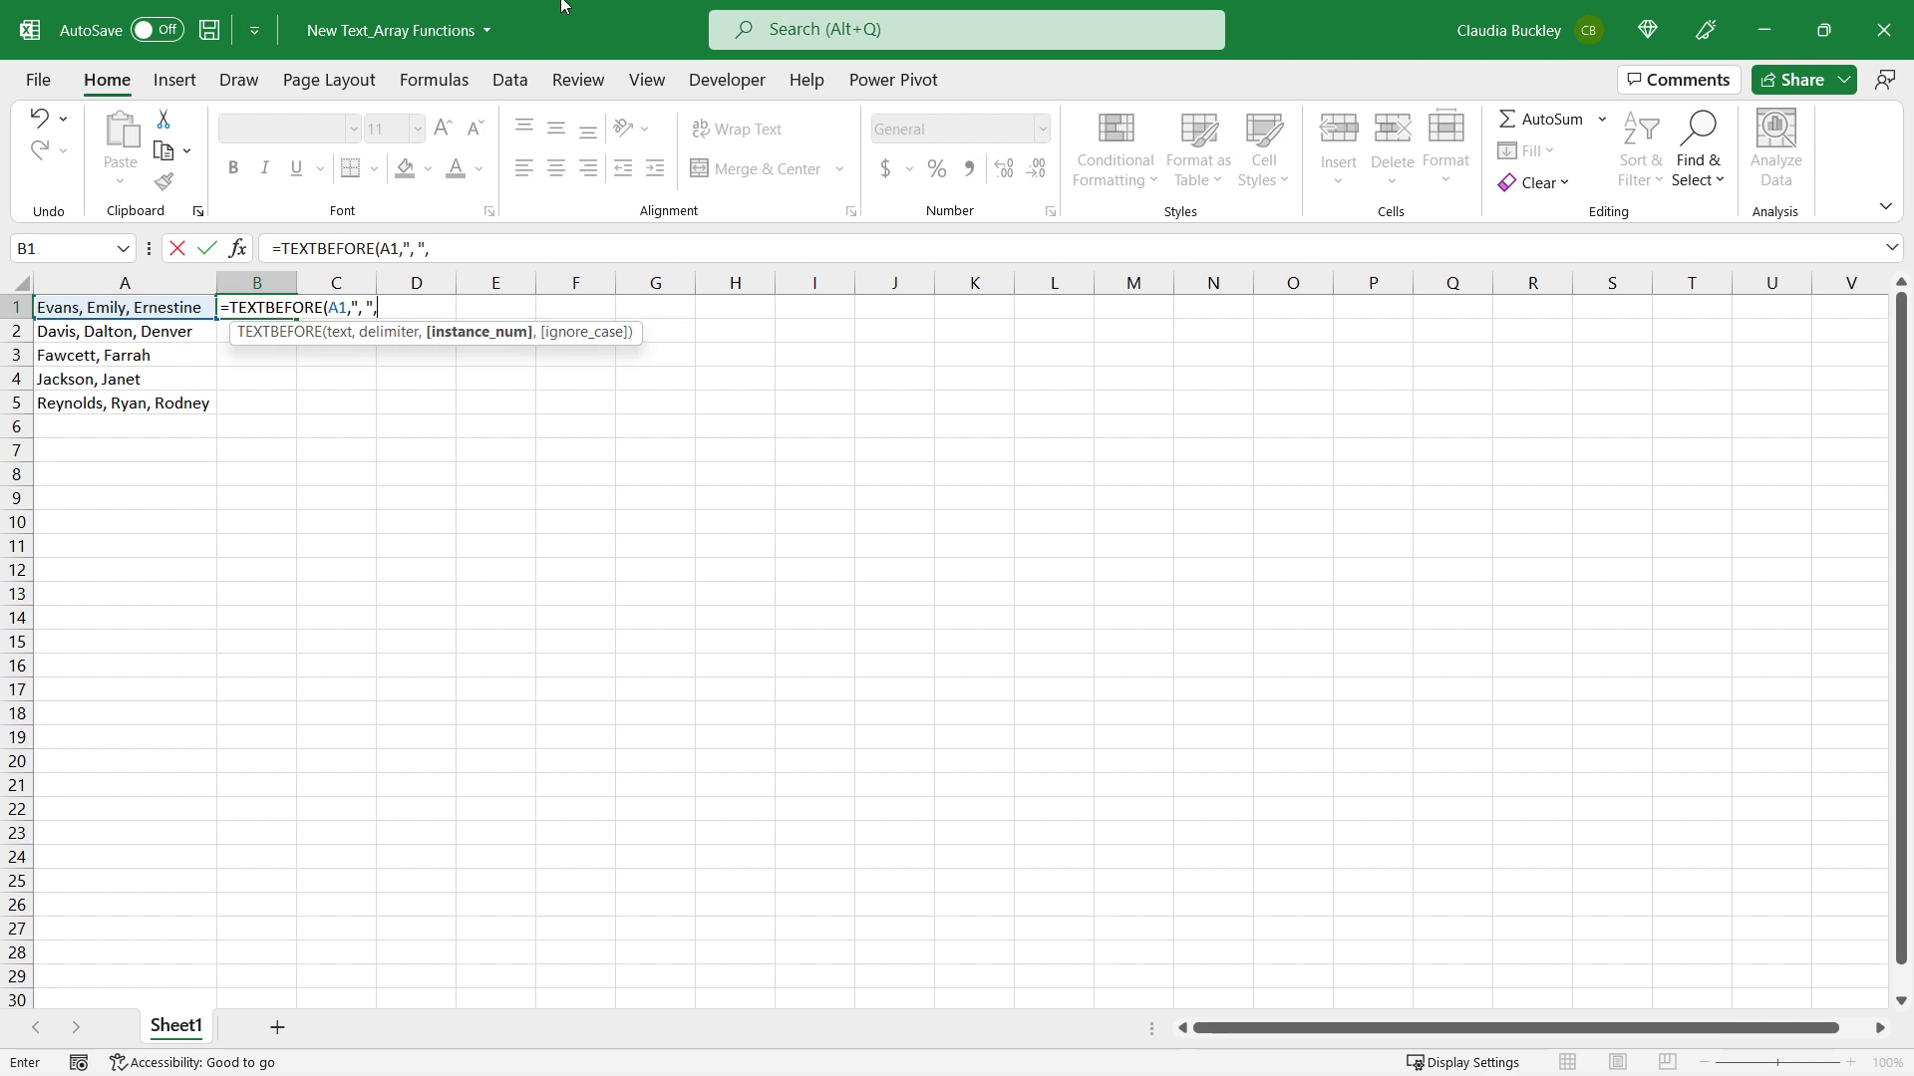
type(",")
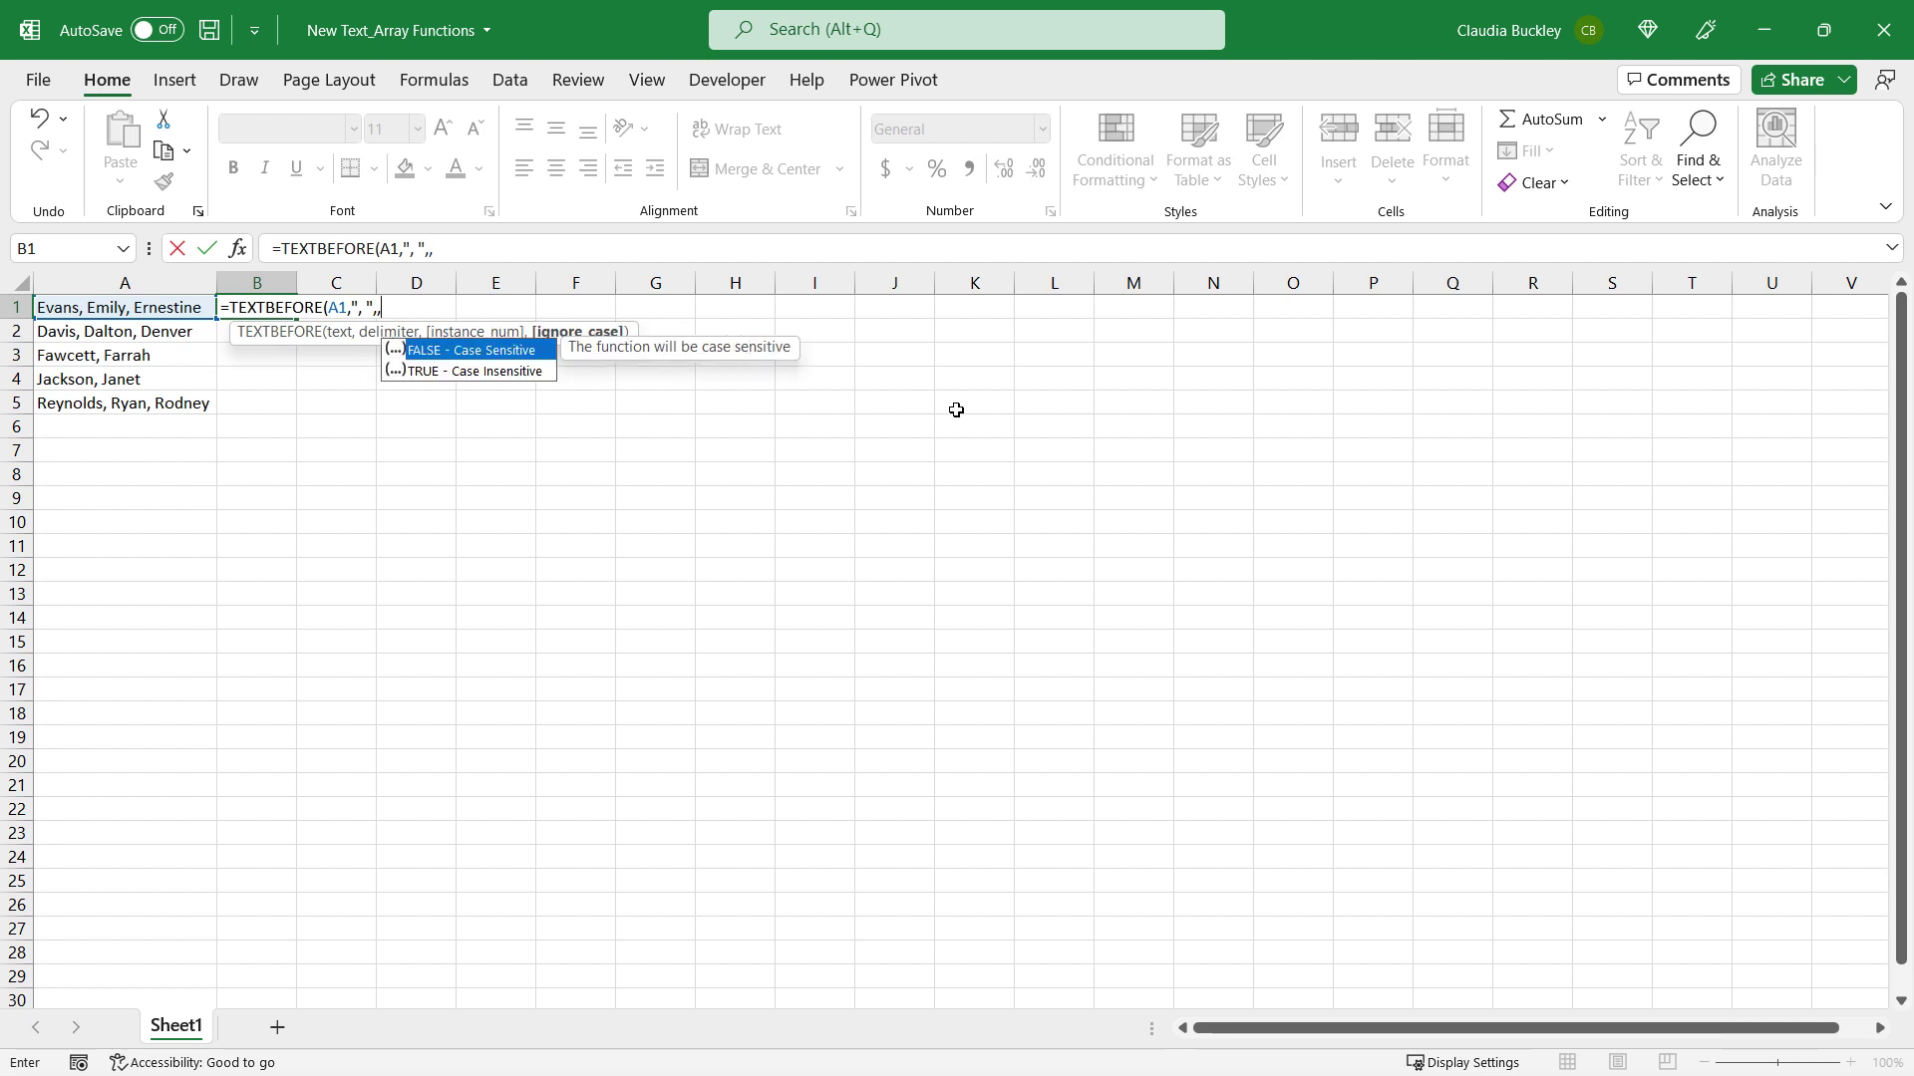
key("BackSpace")
key("BackSpace")
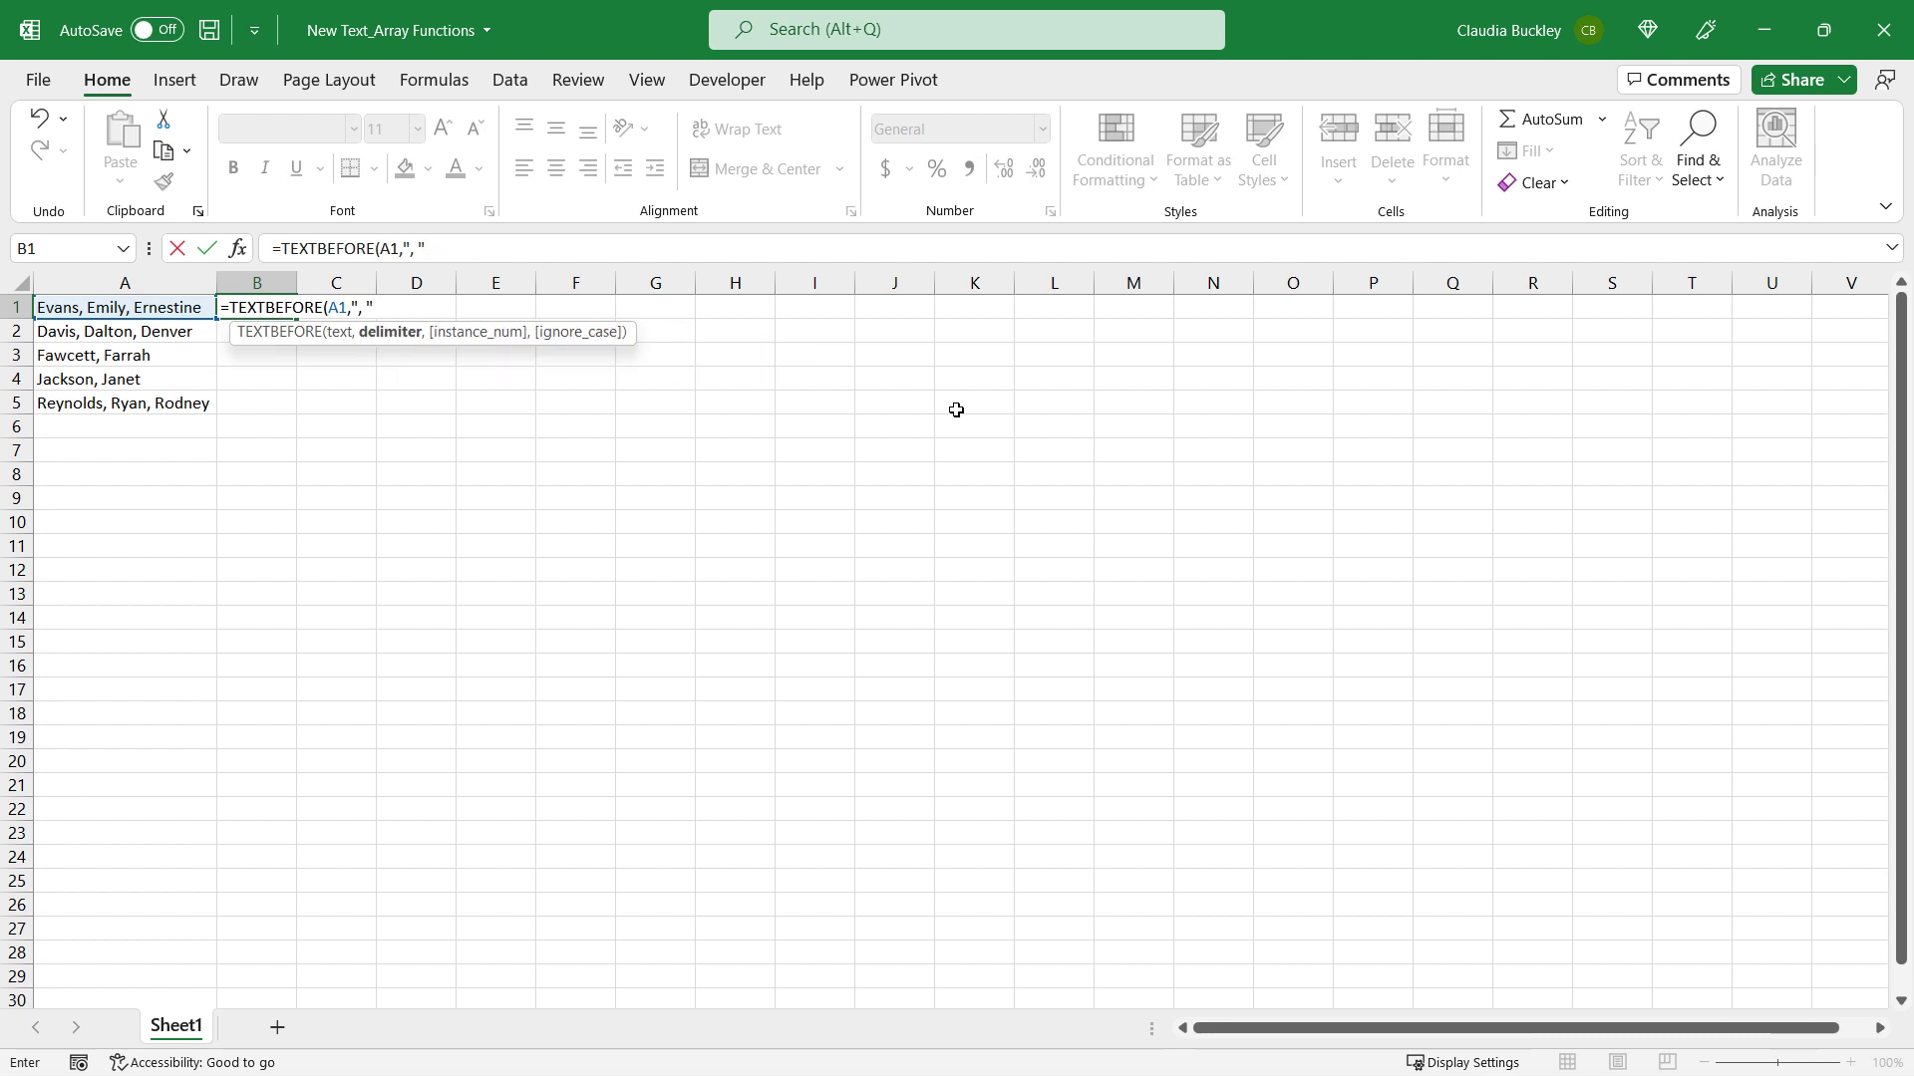
type(")")
key("Return")
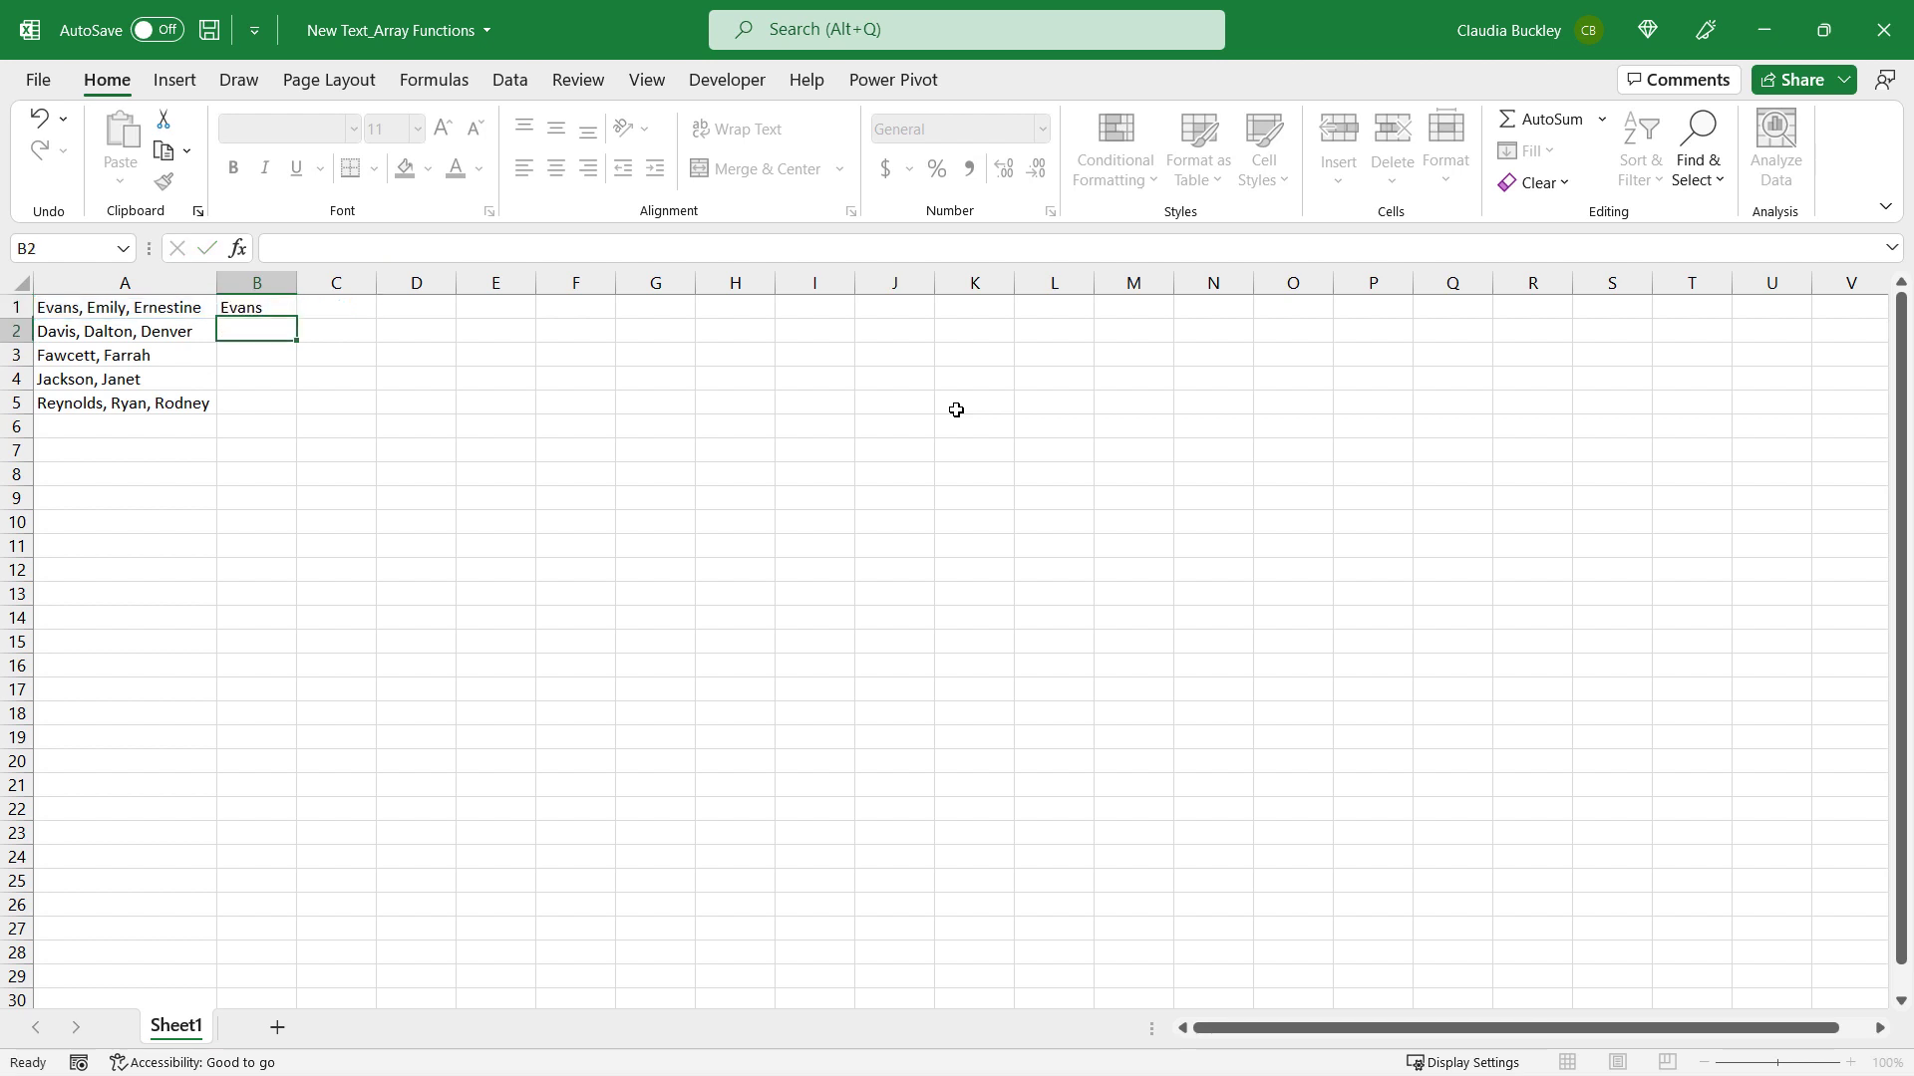
Step: Fill the formula down to B5 to list Evans, Davis, Fawcett, Jackson, Reynolds
left_click(283, 310)
left_click_drag(300, 319, 309, 420)
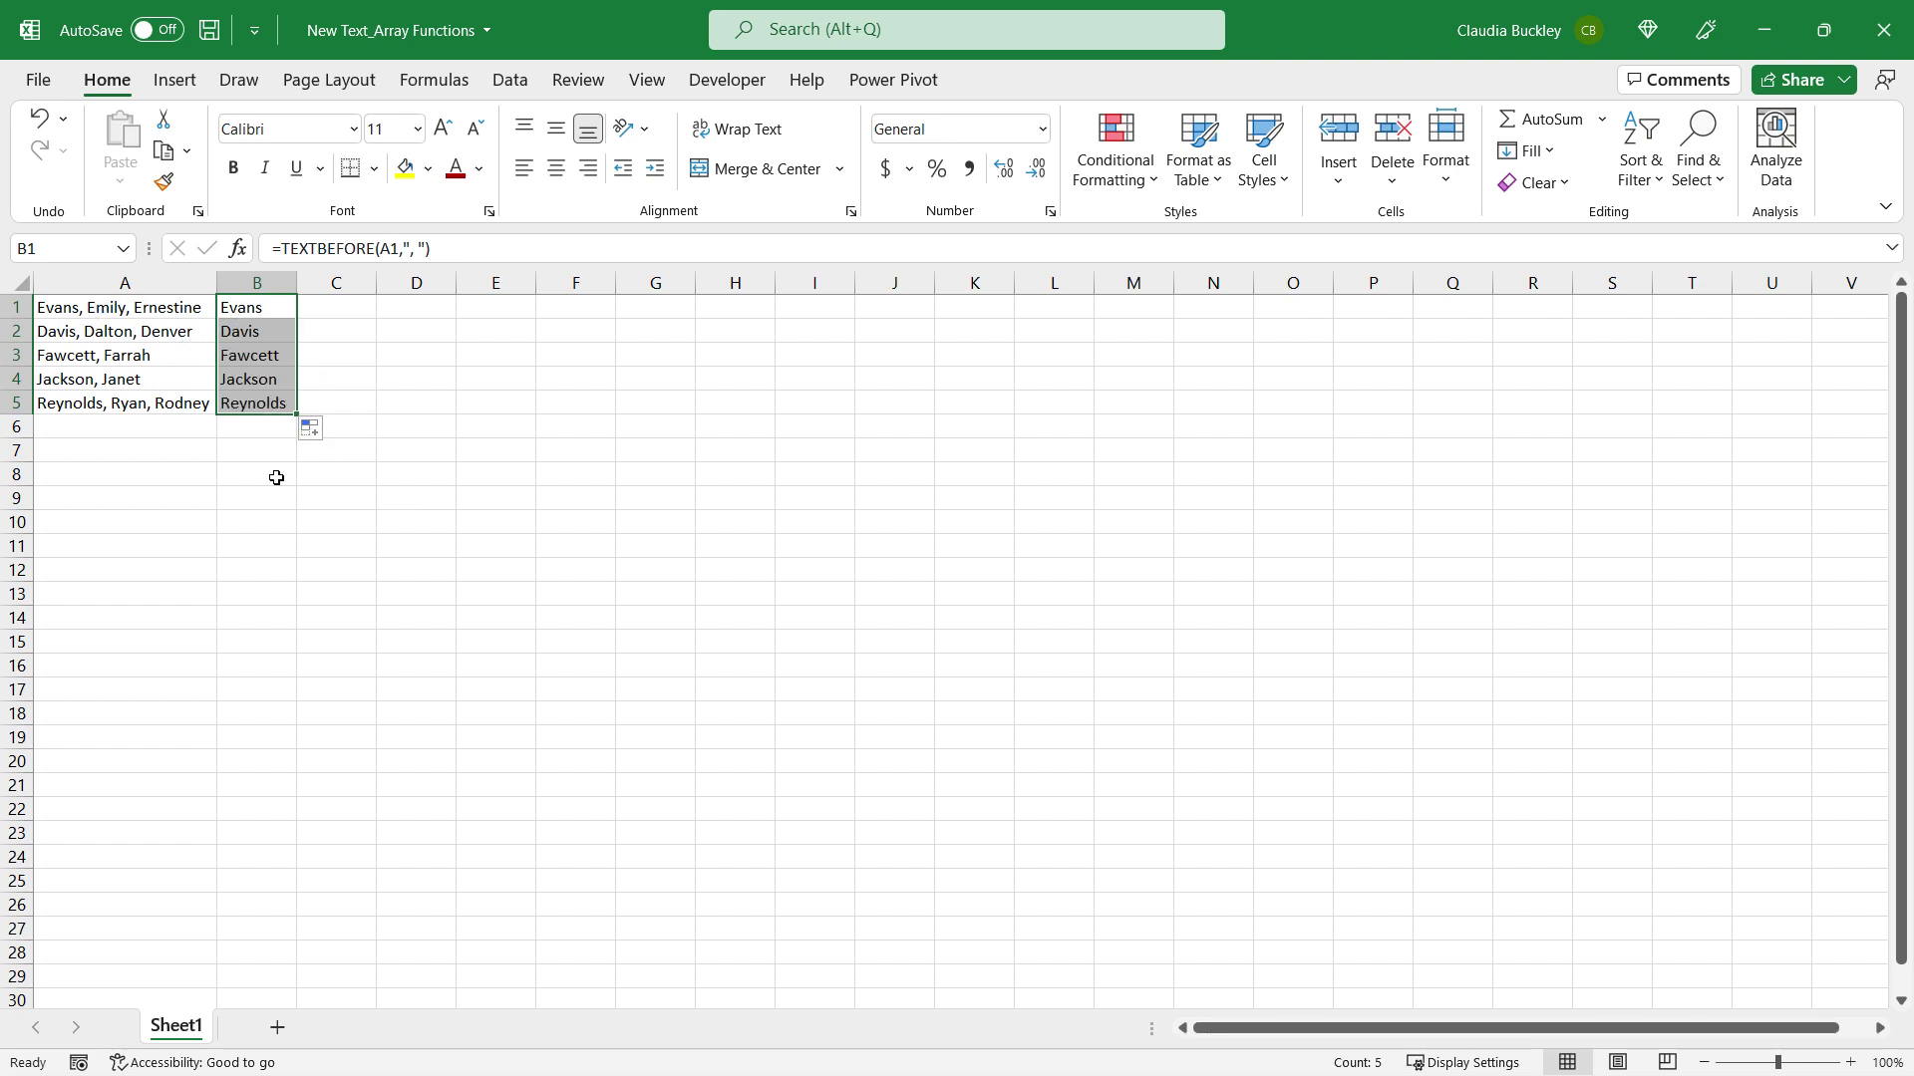
left_click(353, 302)
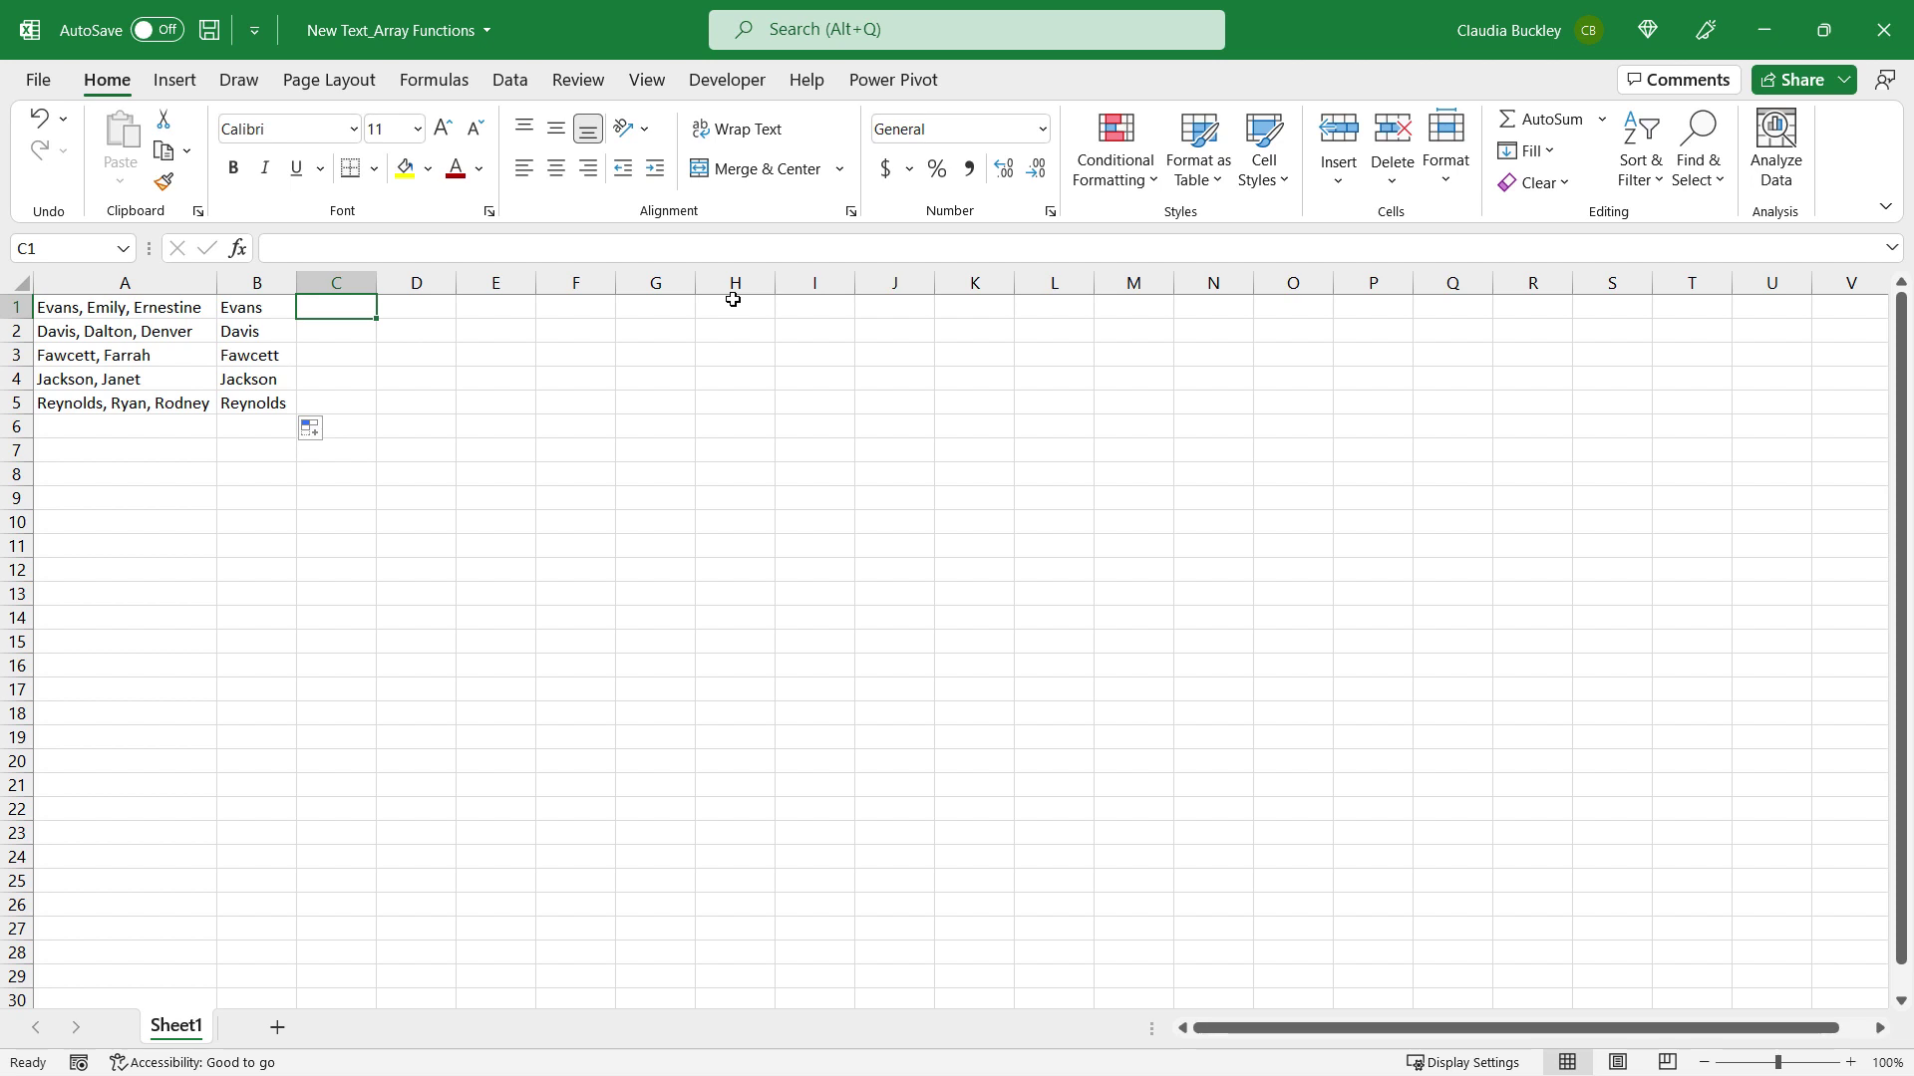
Step: Enter =TEXTAFTER(A1,", ") in C1 to return the given names after the comma
type("=")
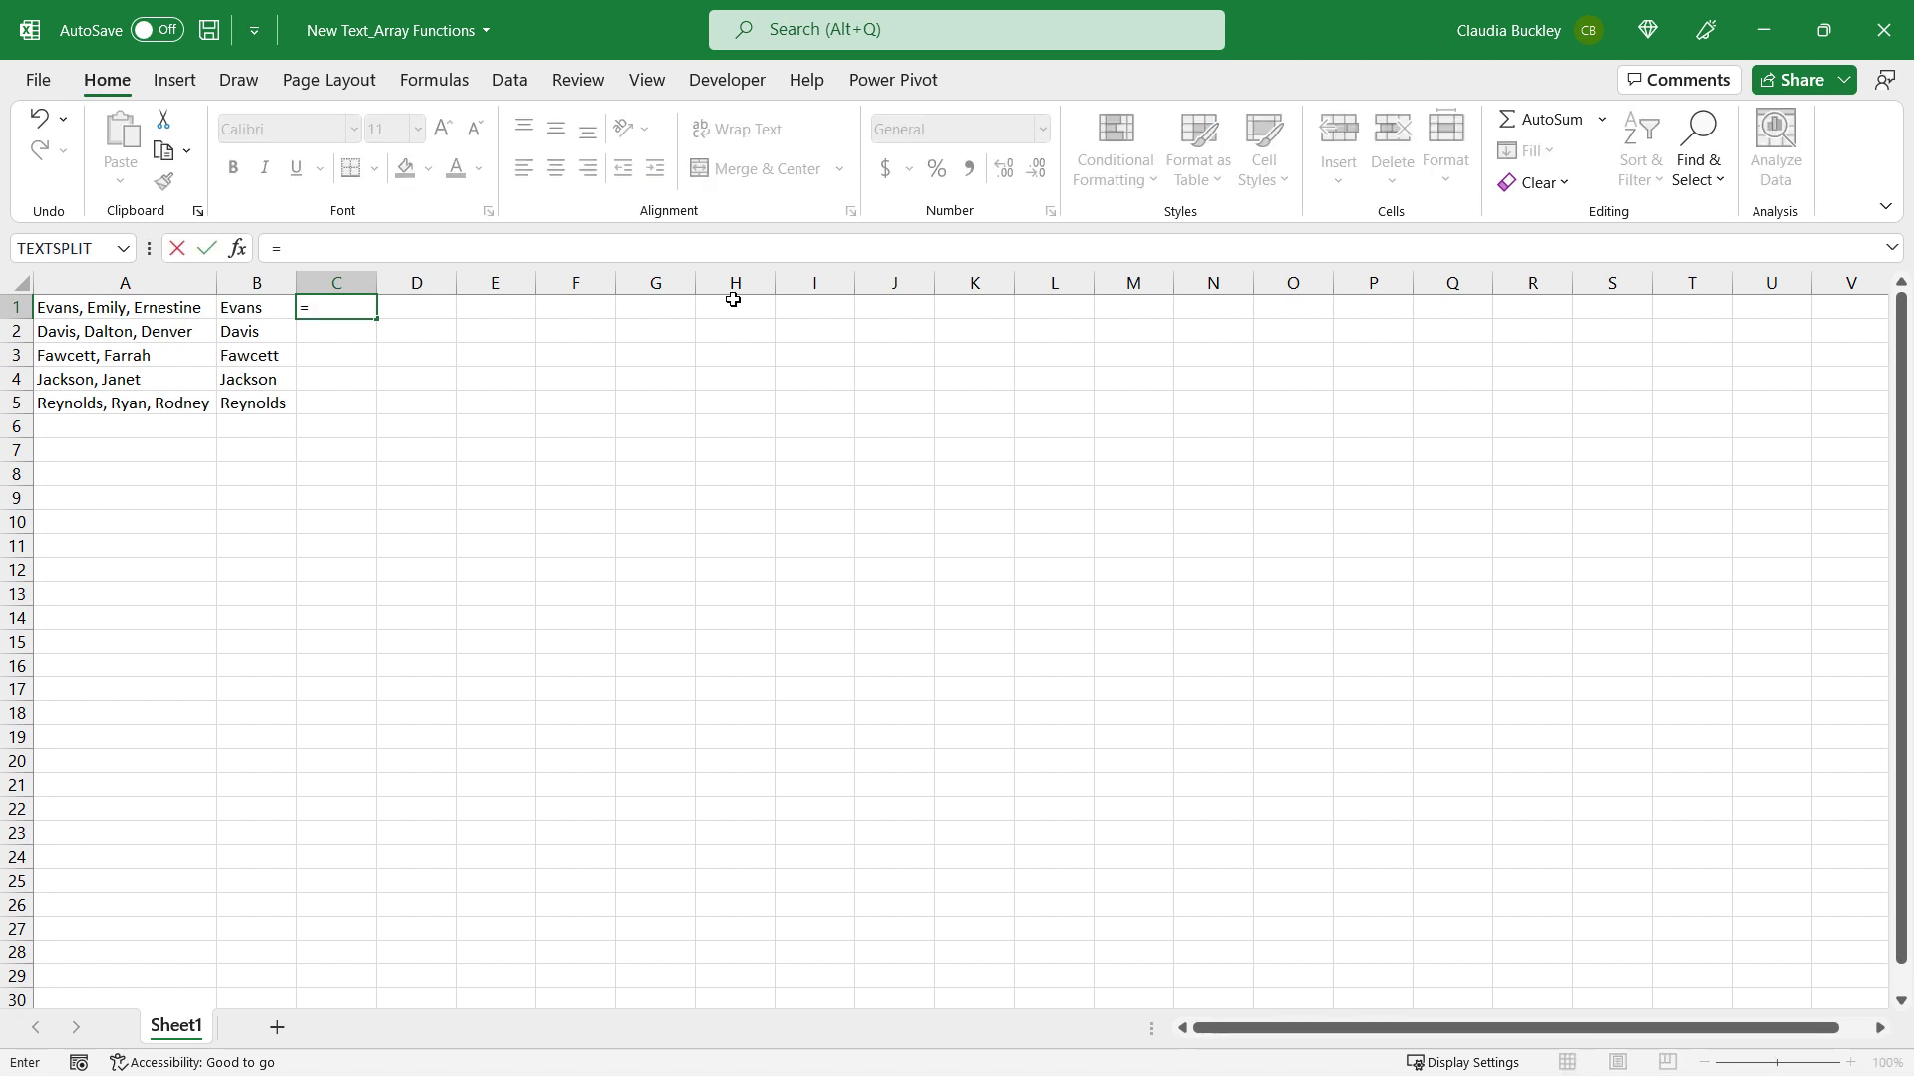
type("texta")
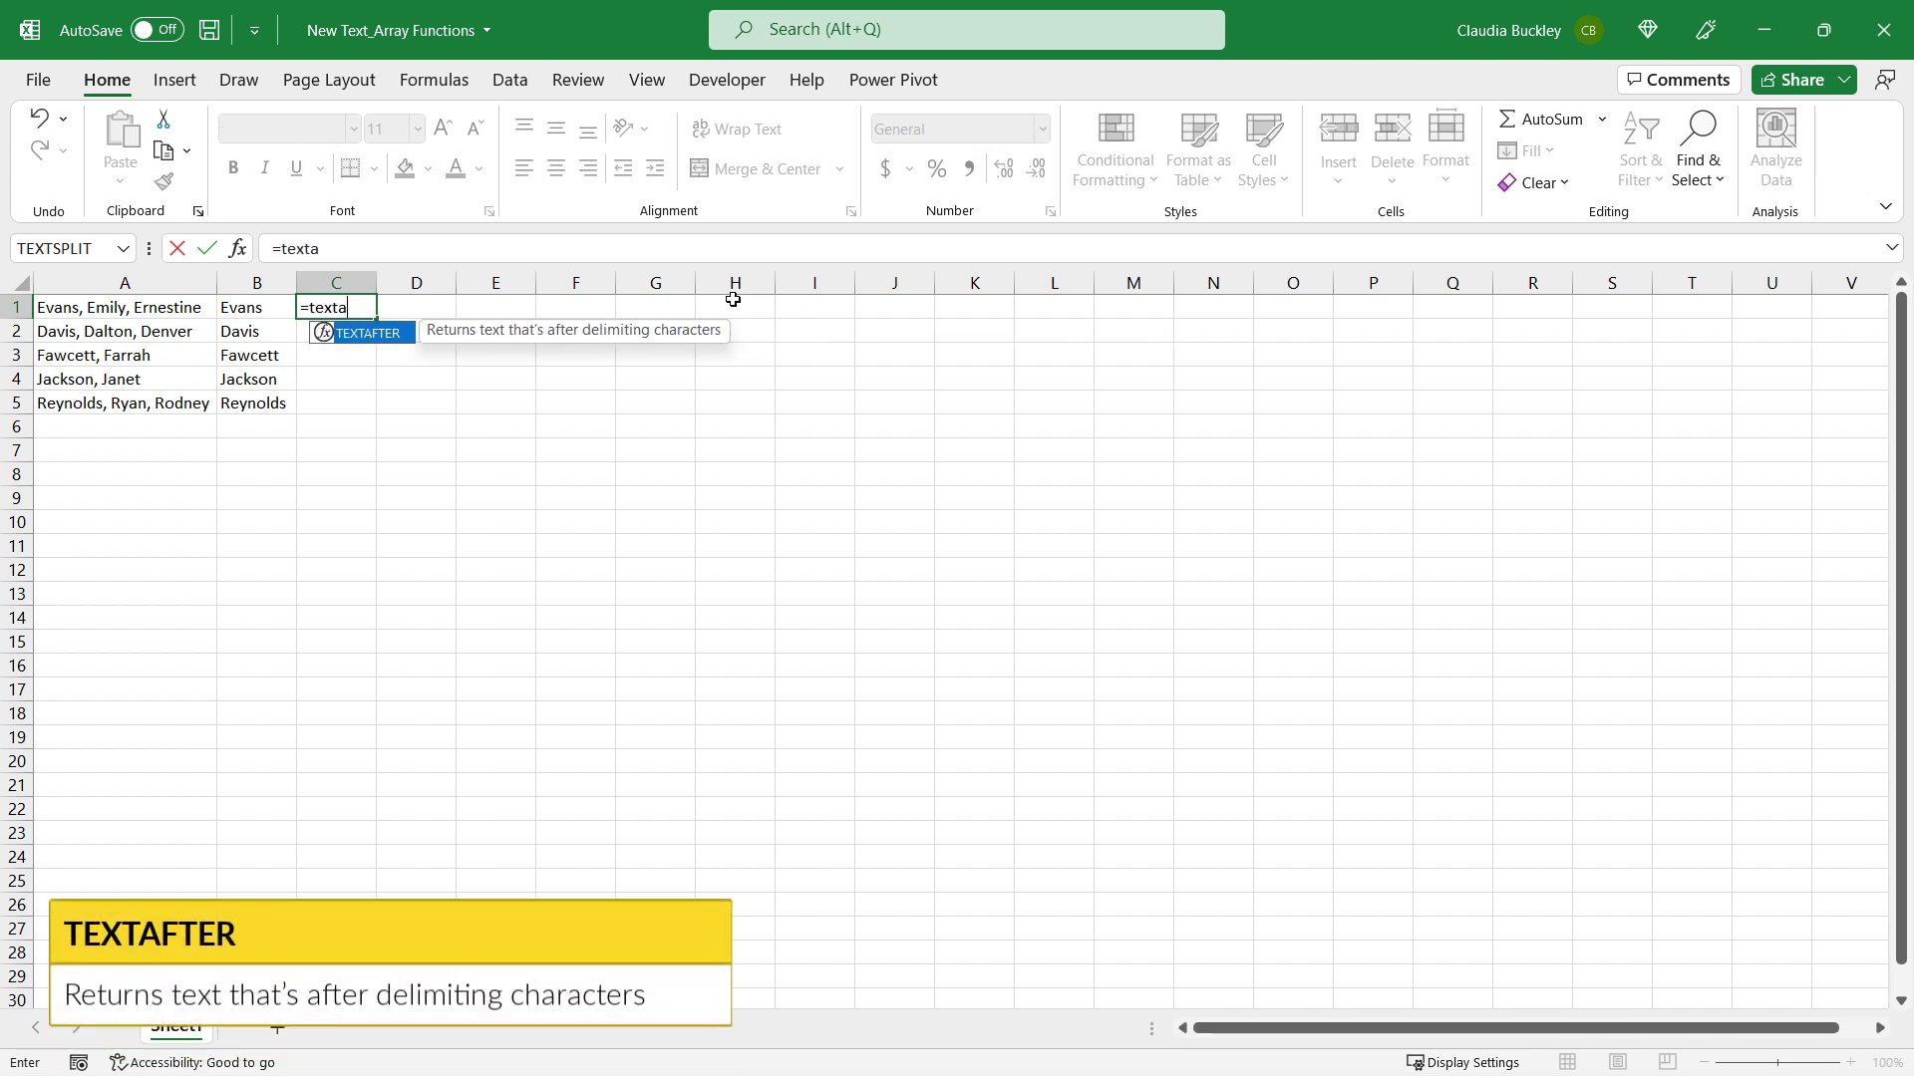
key("Tab")
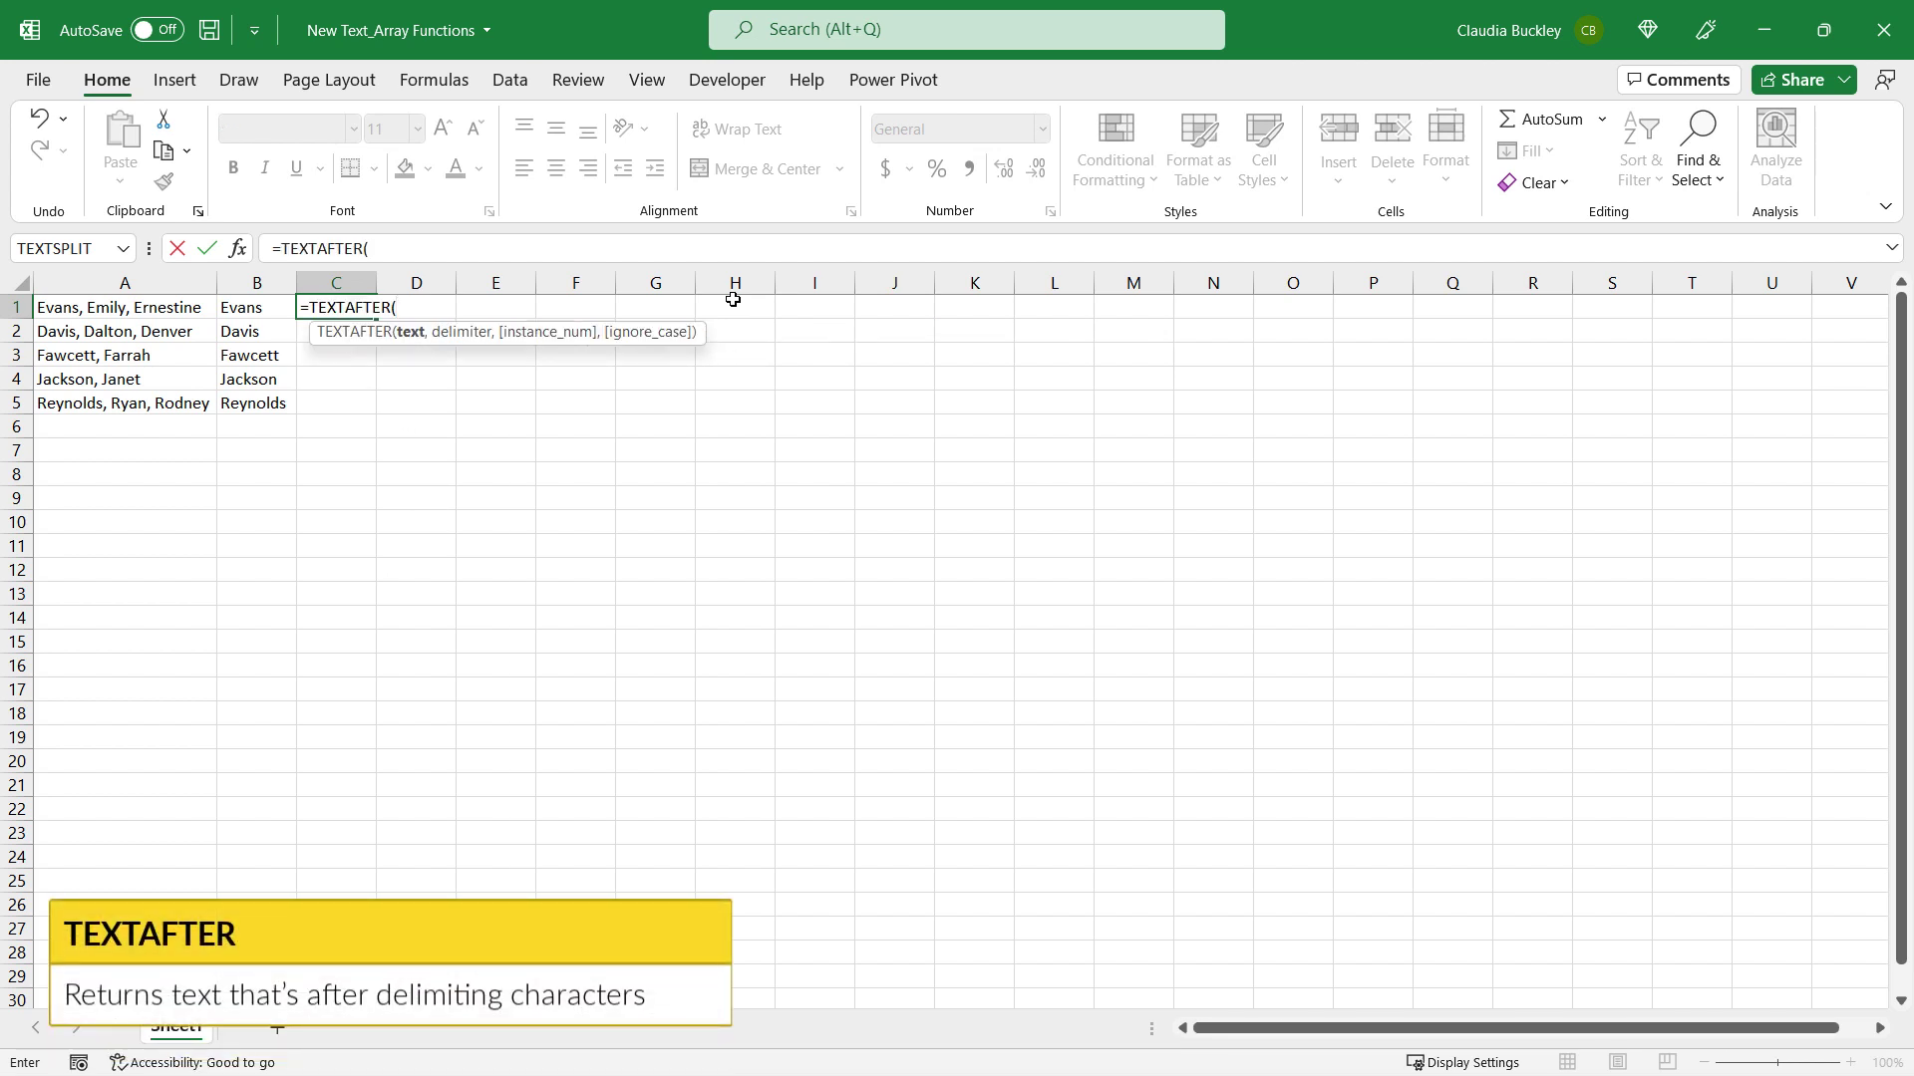
left_click(178, 309)
type(",")
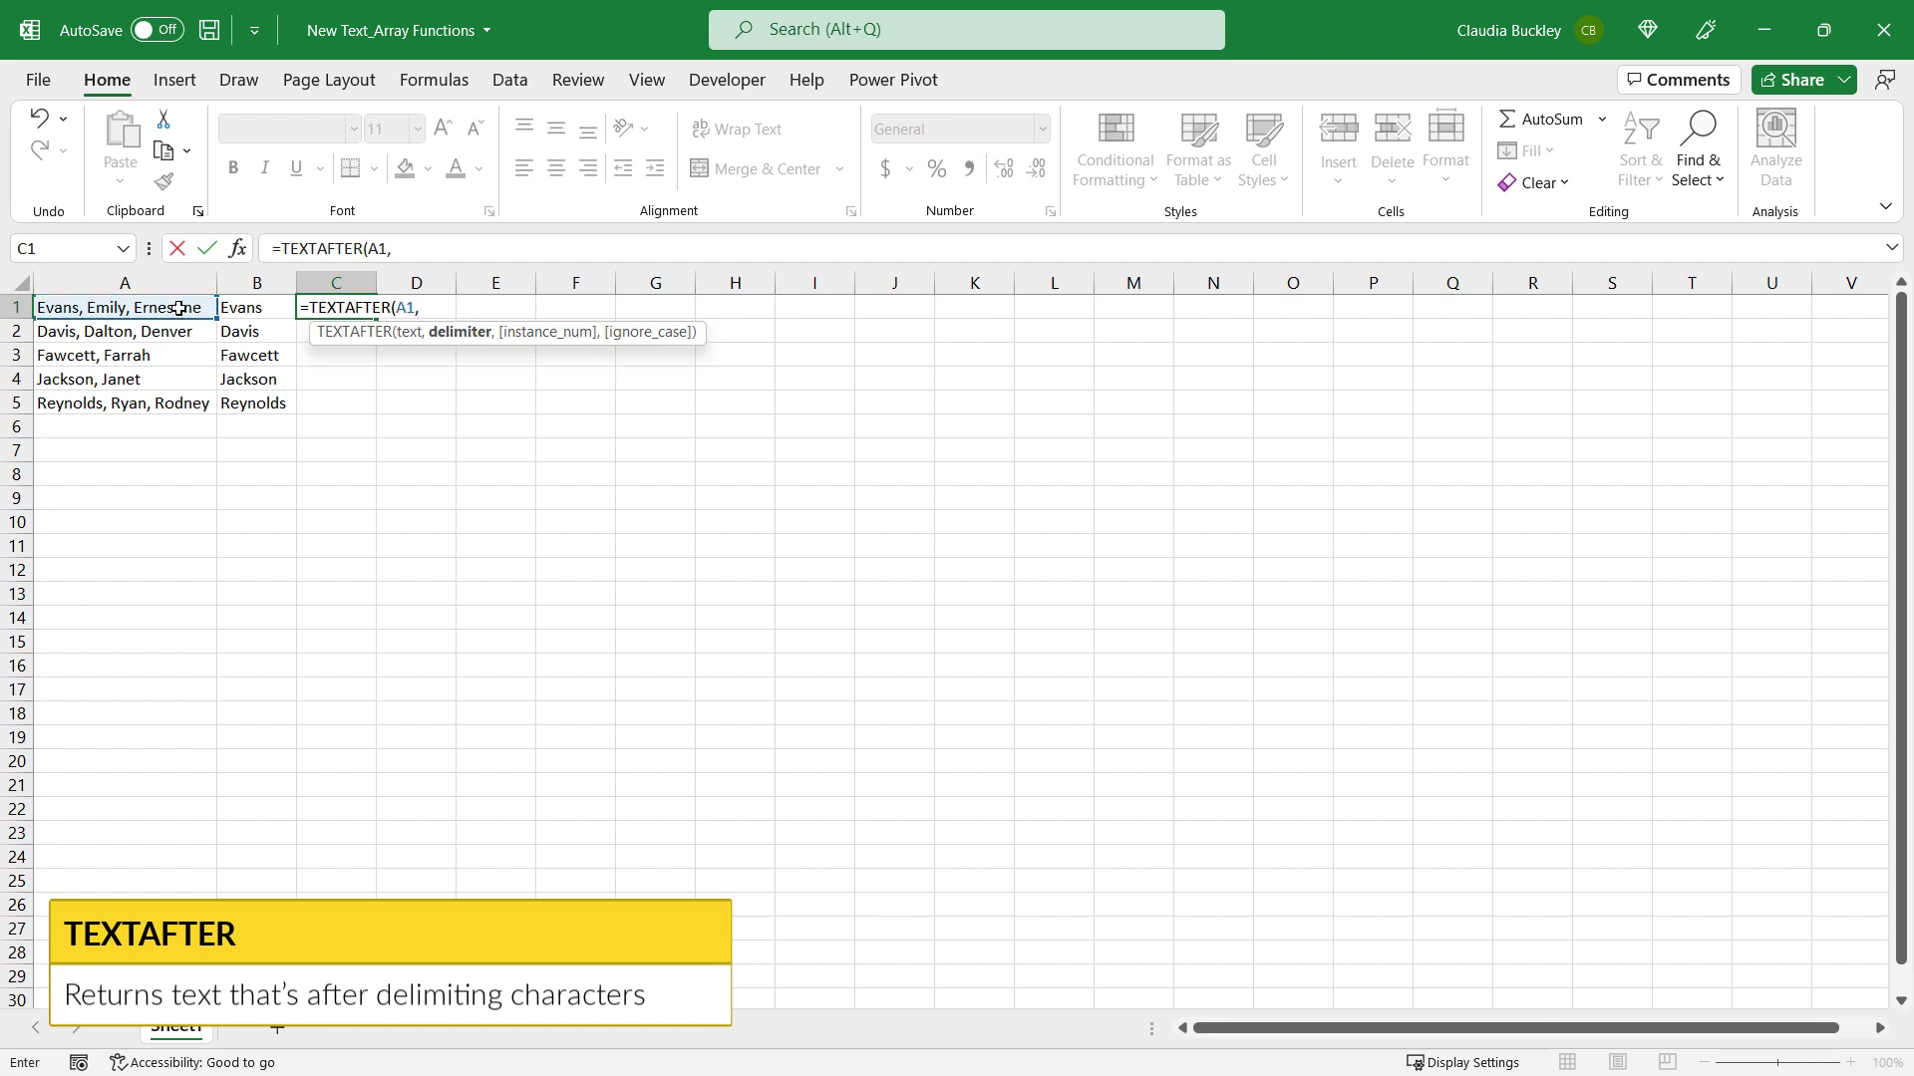
type("\"")
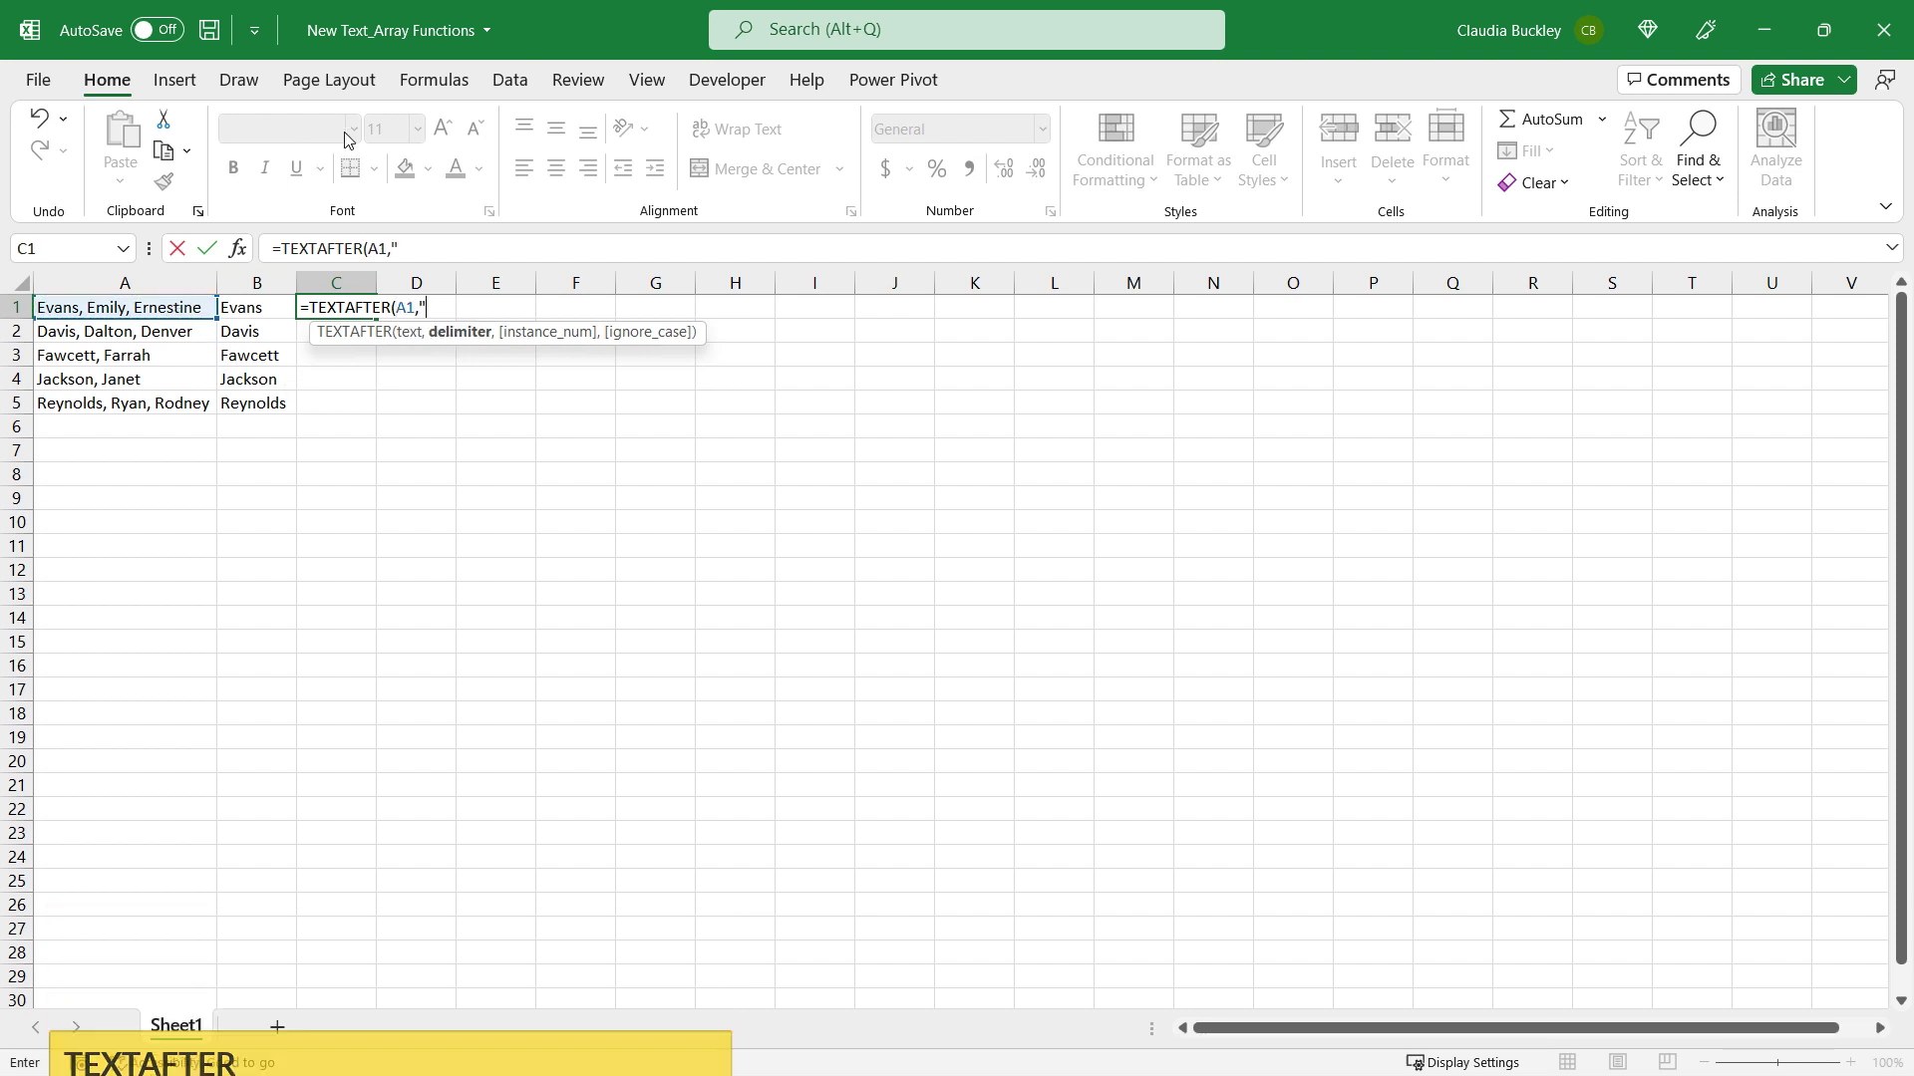
type(", \"")
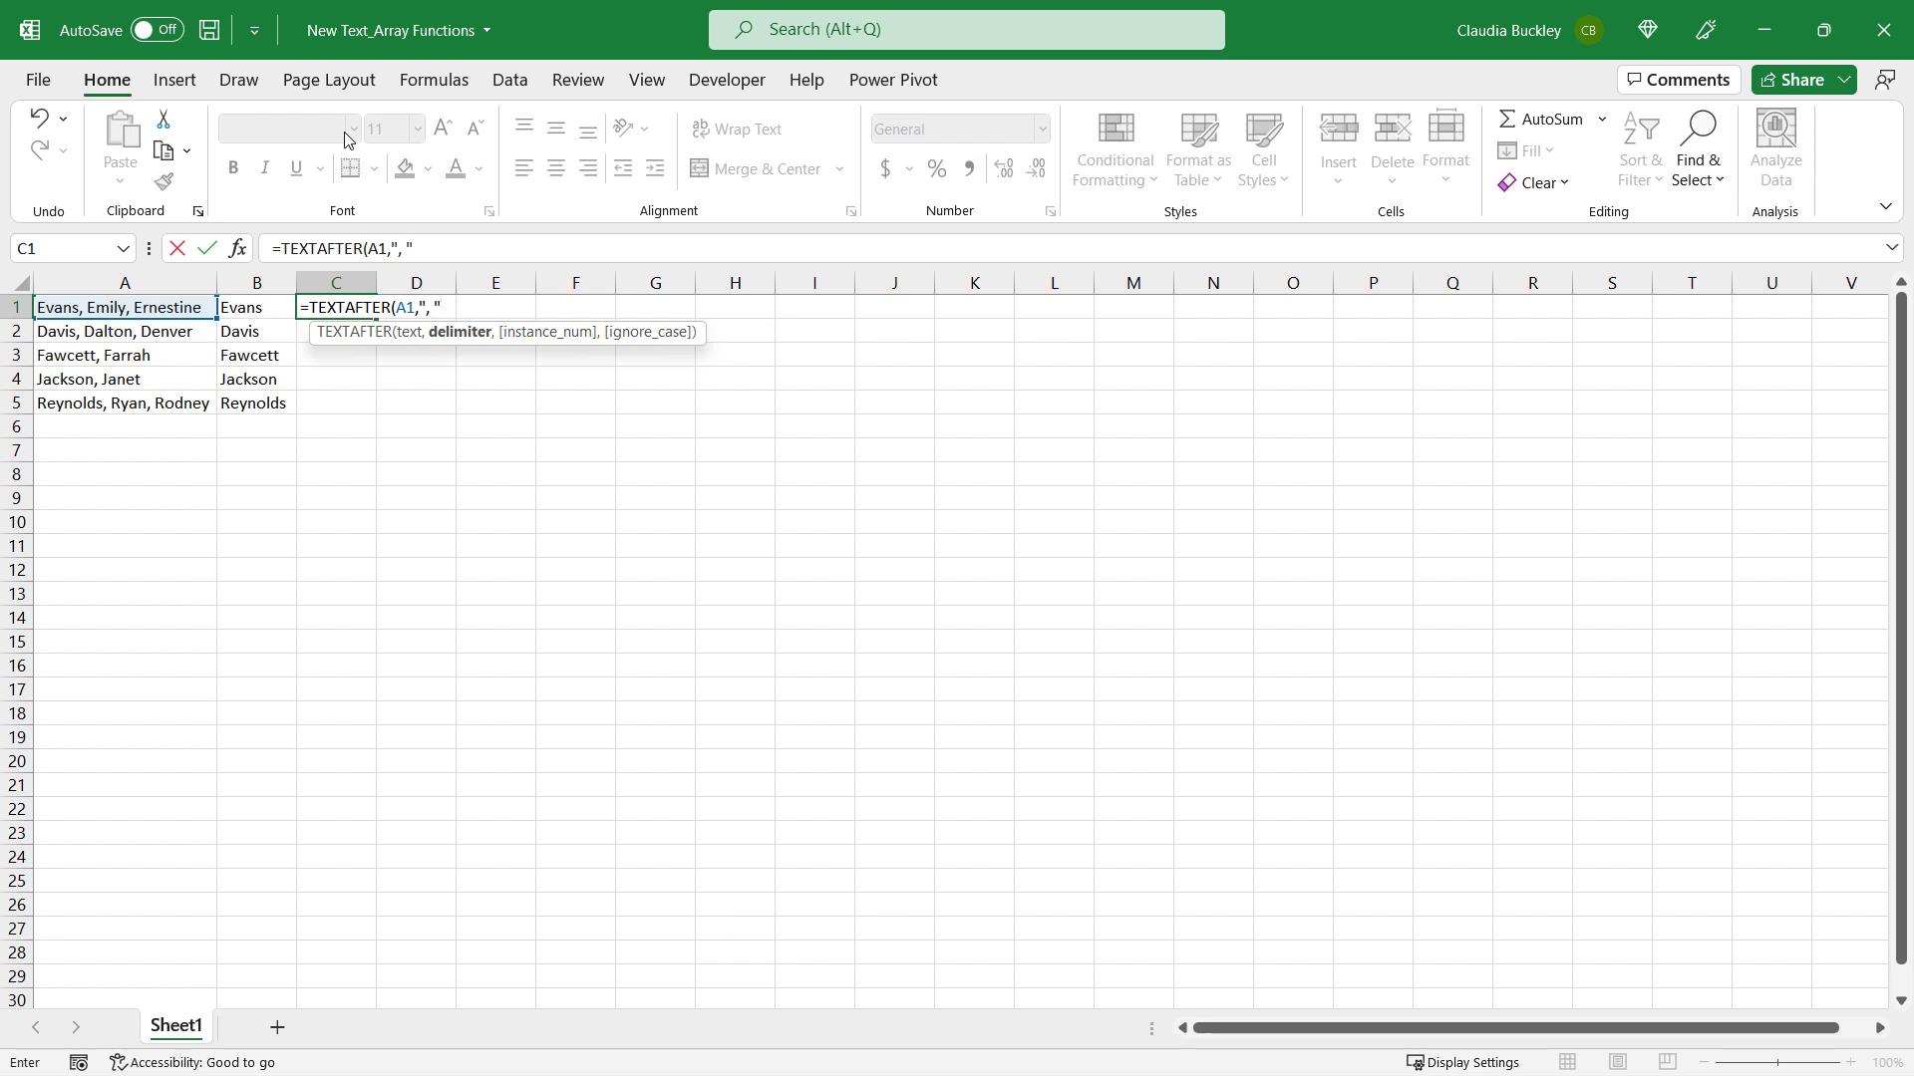
key("Return")
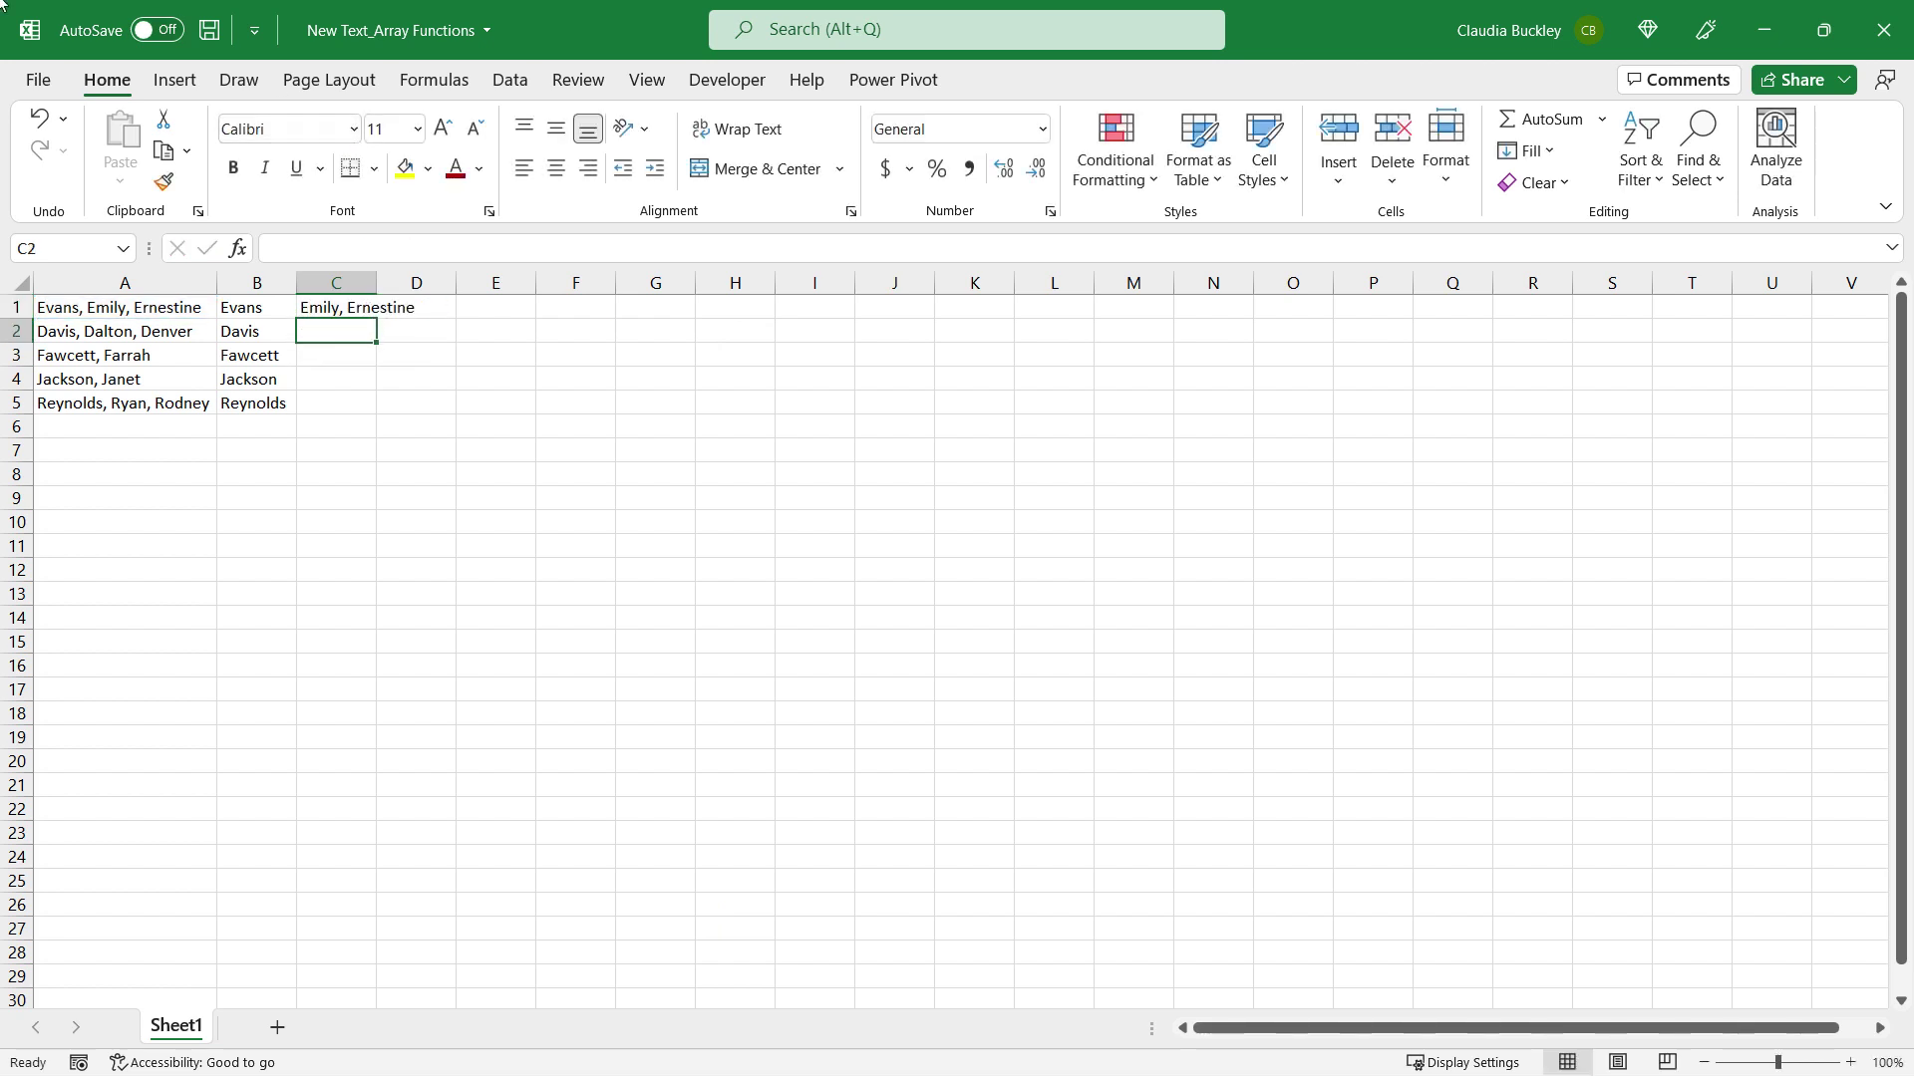
Step: AutoFit column C and fill the TEXTAFTER formula down to C5
double_click(377, 288)
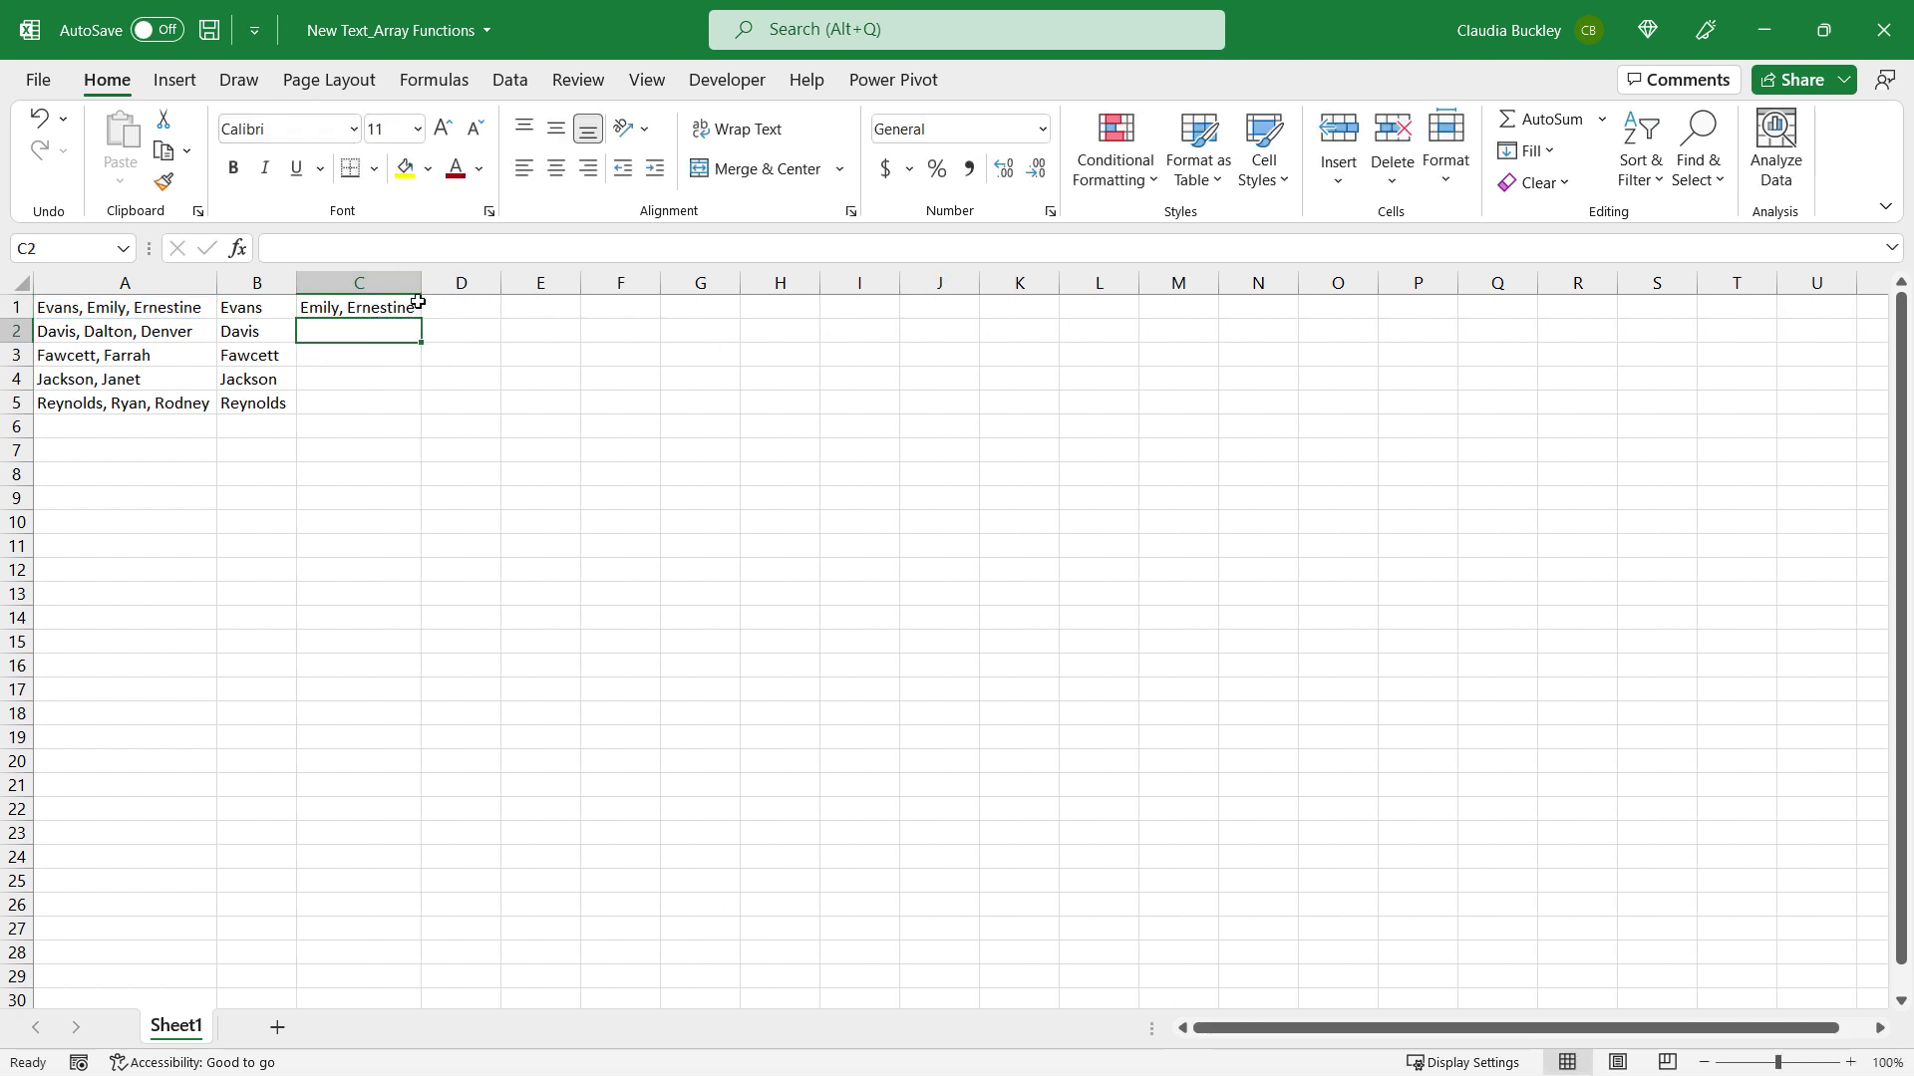
left_click(410, 307)
left_click_drag(421, 317, 420, 409)
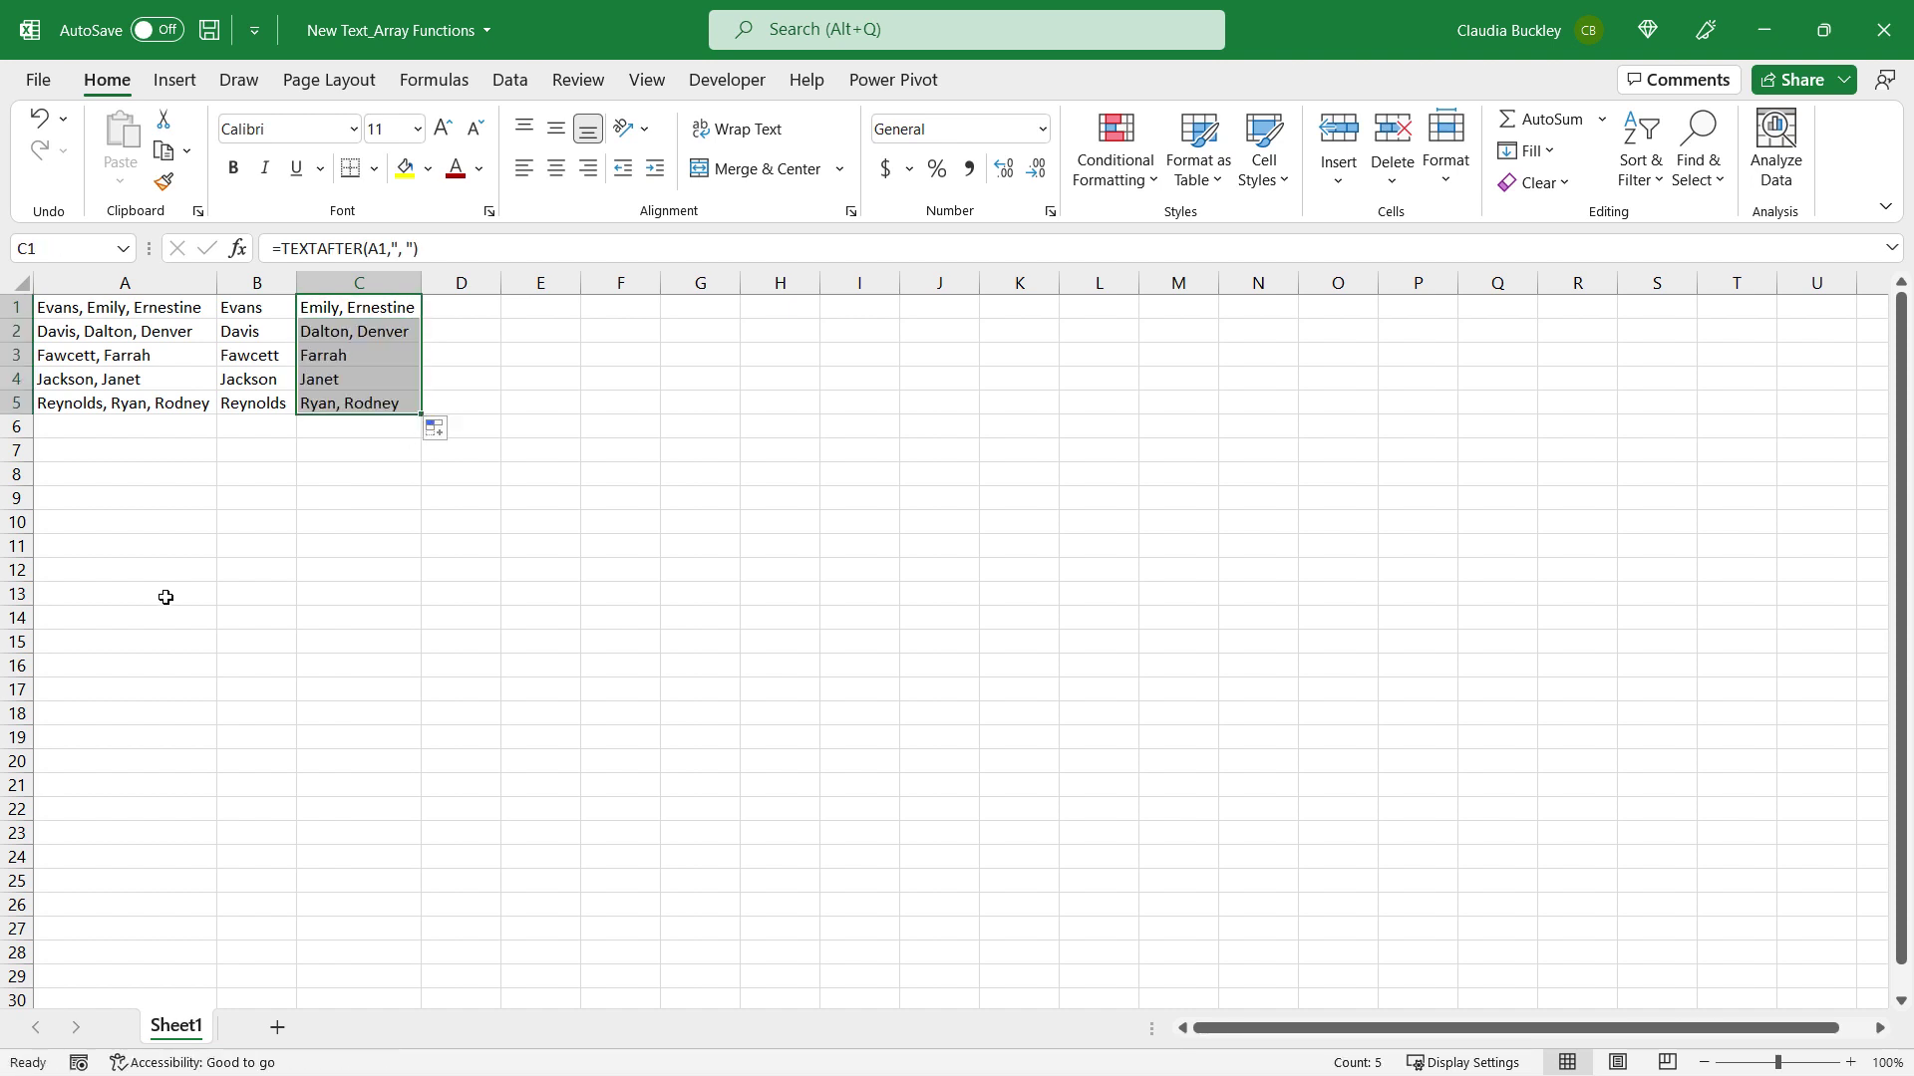
left_click(261, 311)
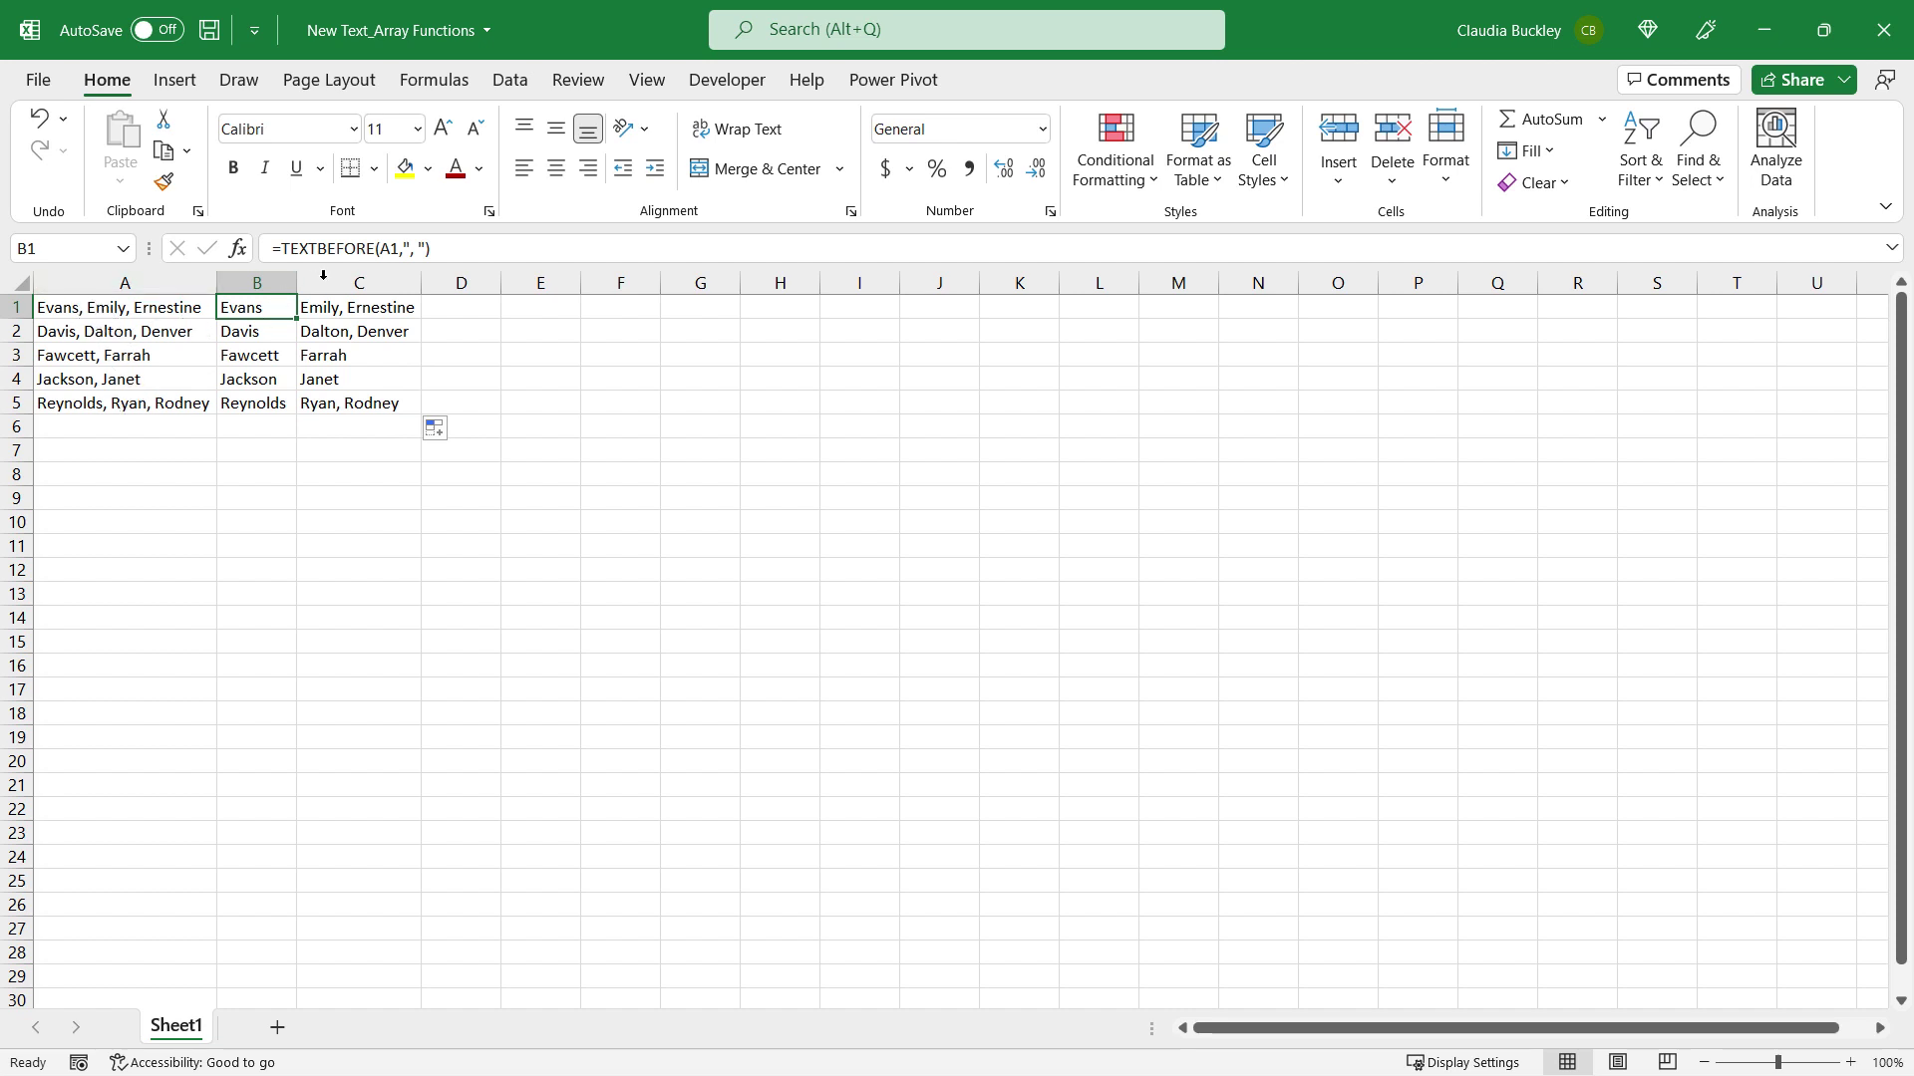
key("Right")
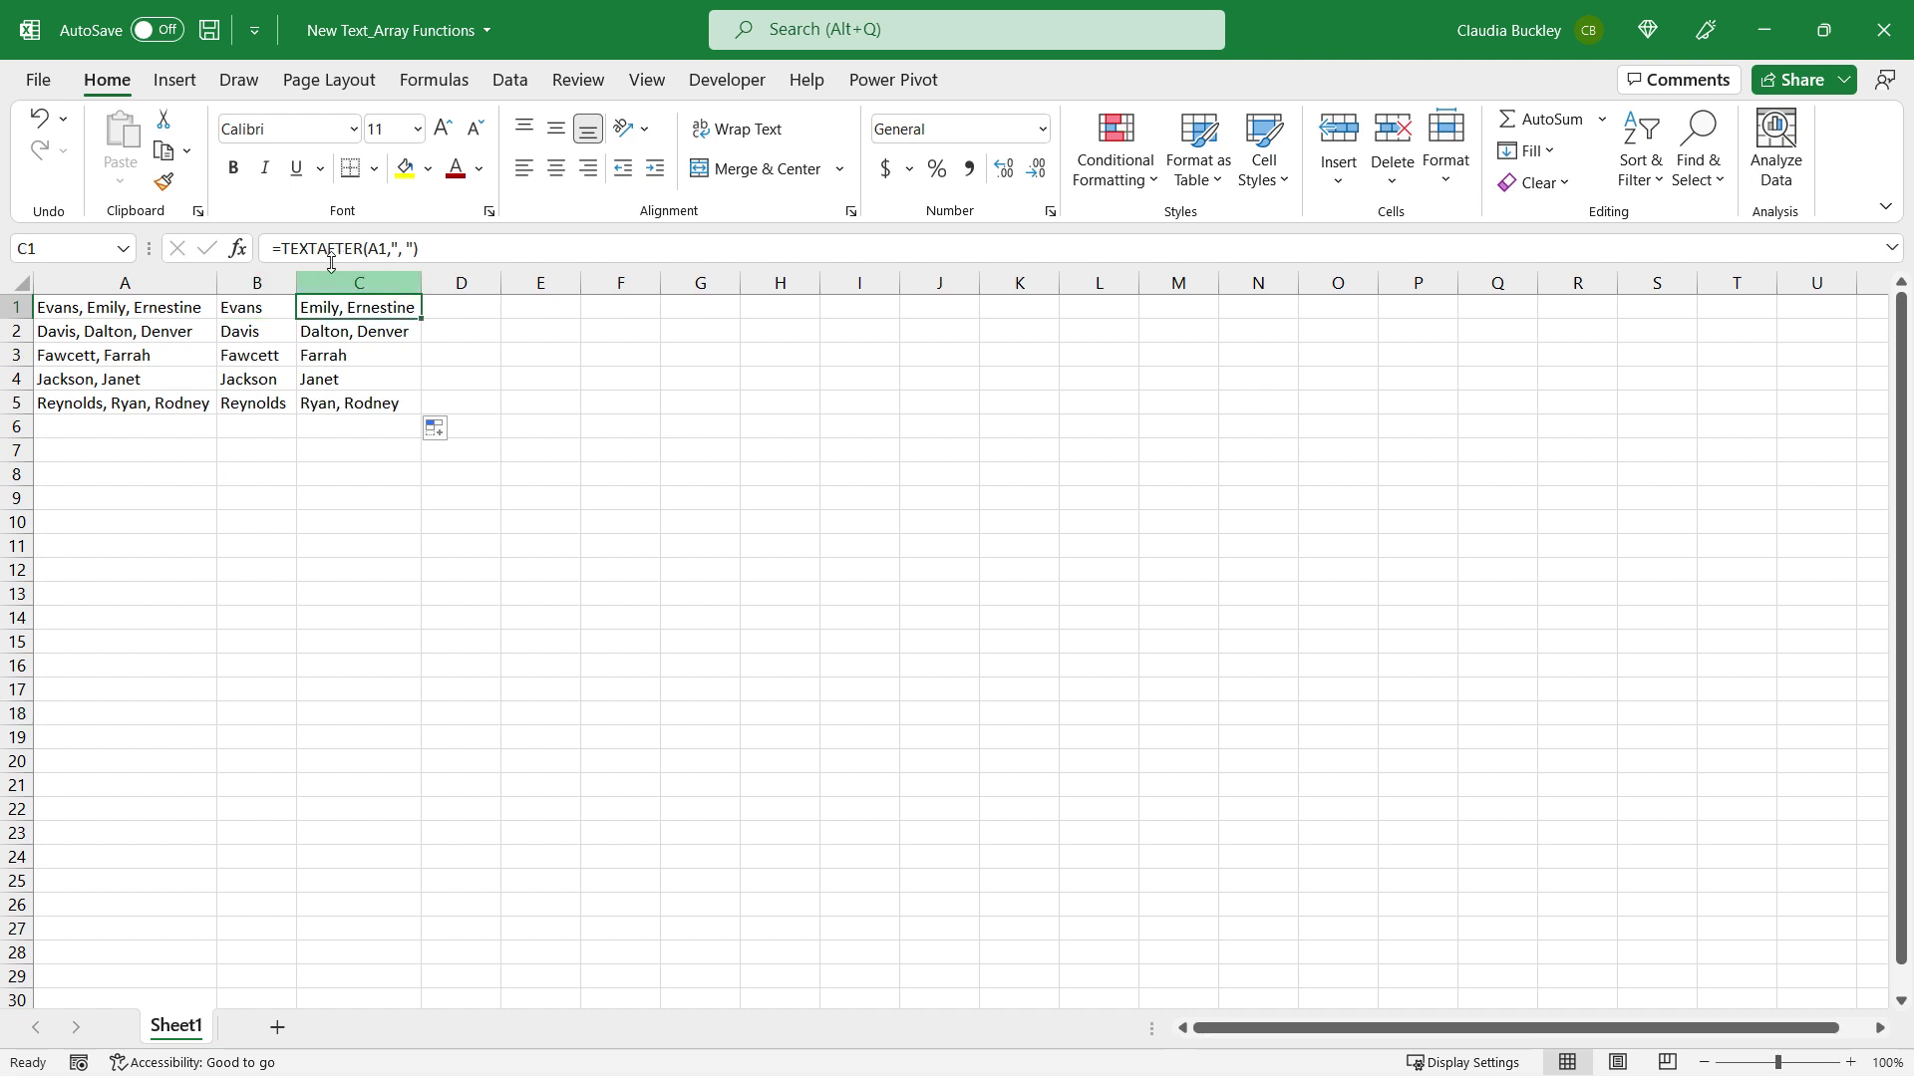
Step: Clear columns B and C and enter =TEXTSPLIT(A1,", ") in B1 instead
left_click_drag(257, 283, 364, 283)
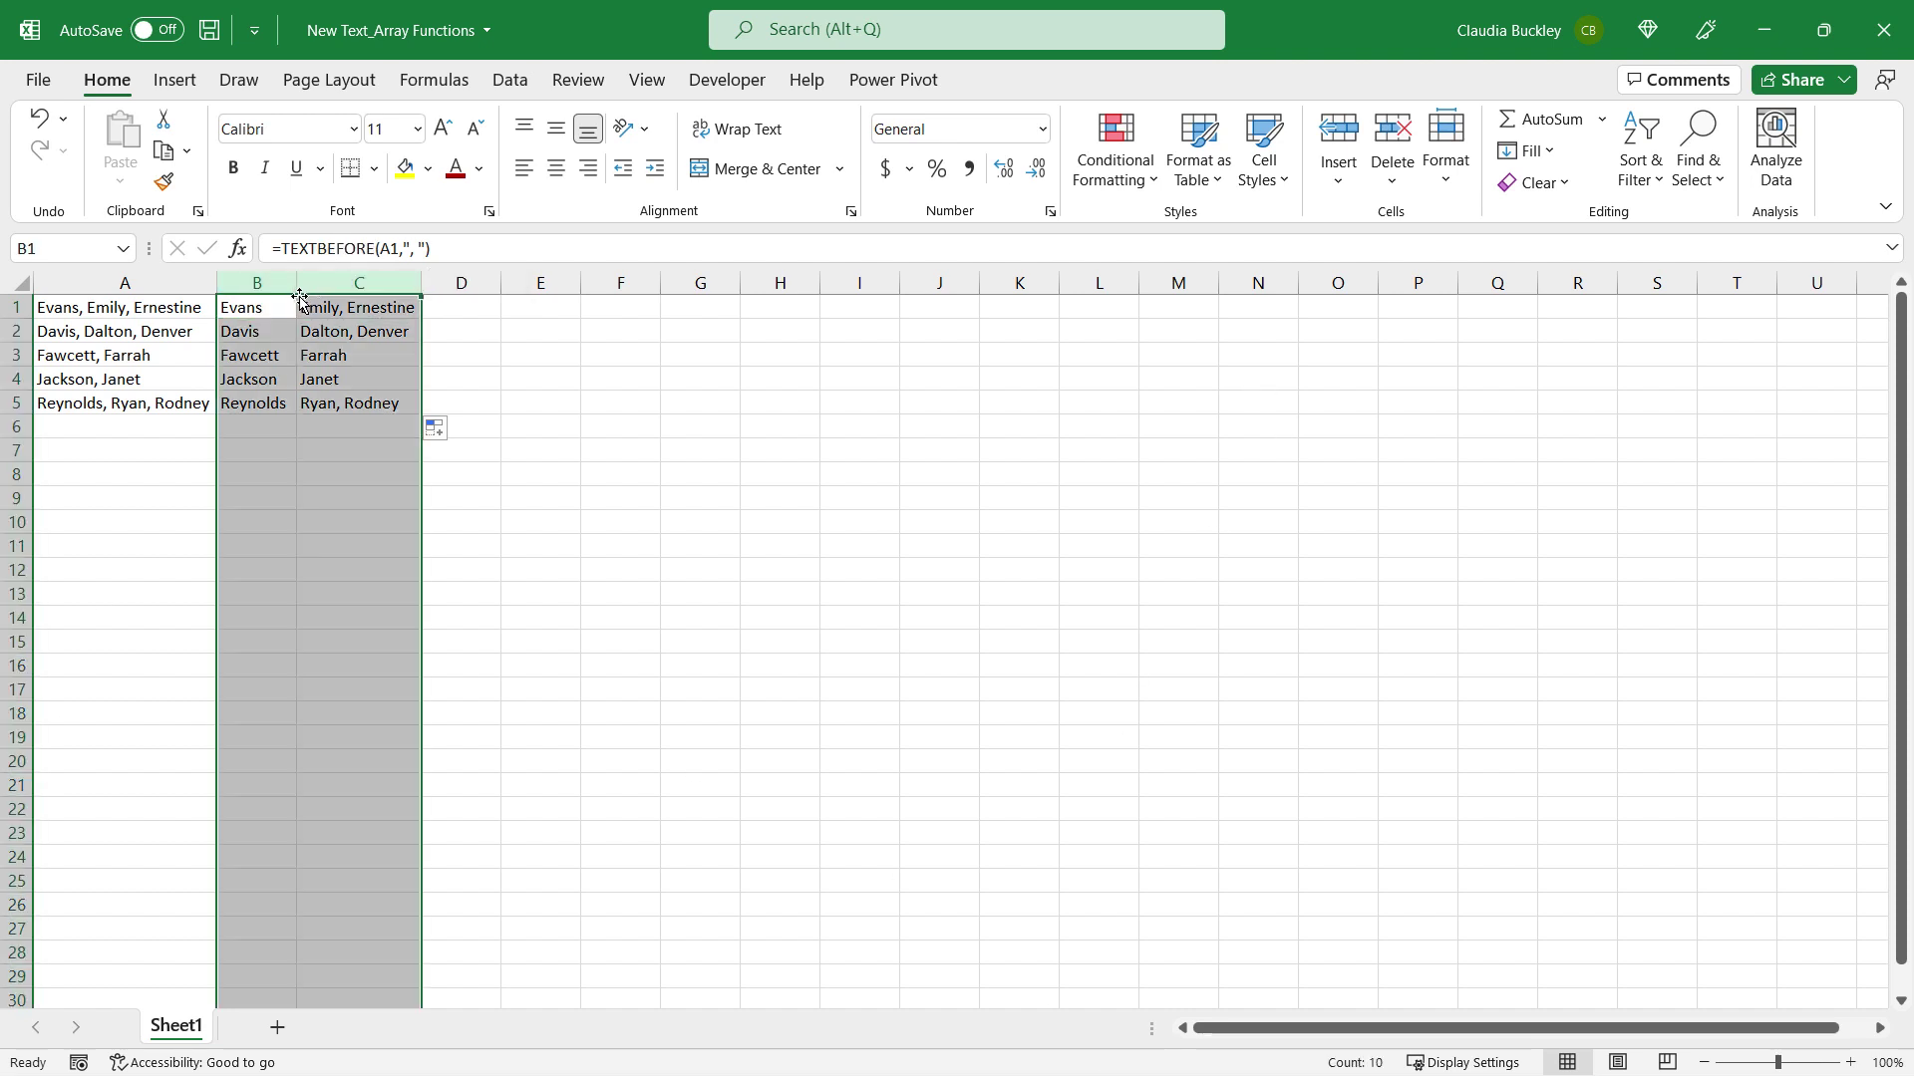
key("Delete")
left_click(270, 311)
type("=TEXTSPLIT(")
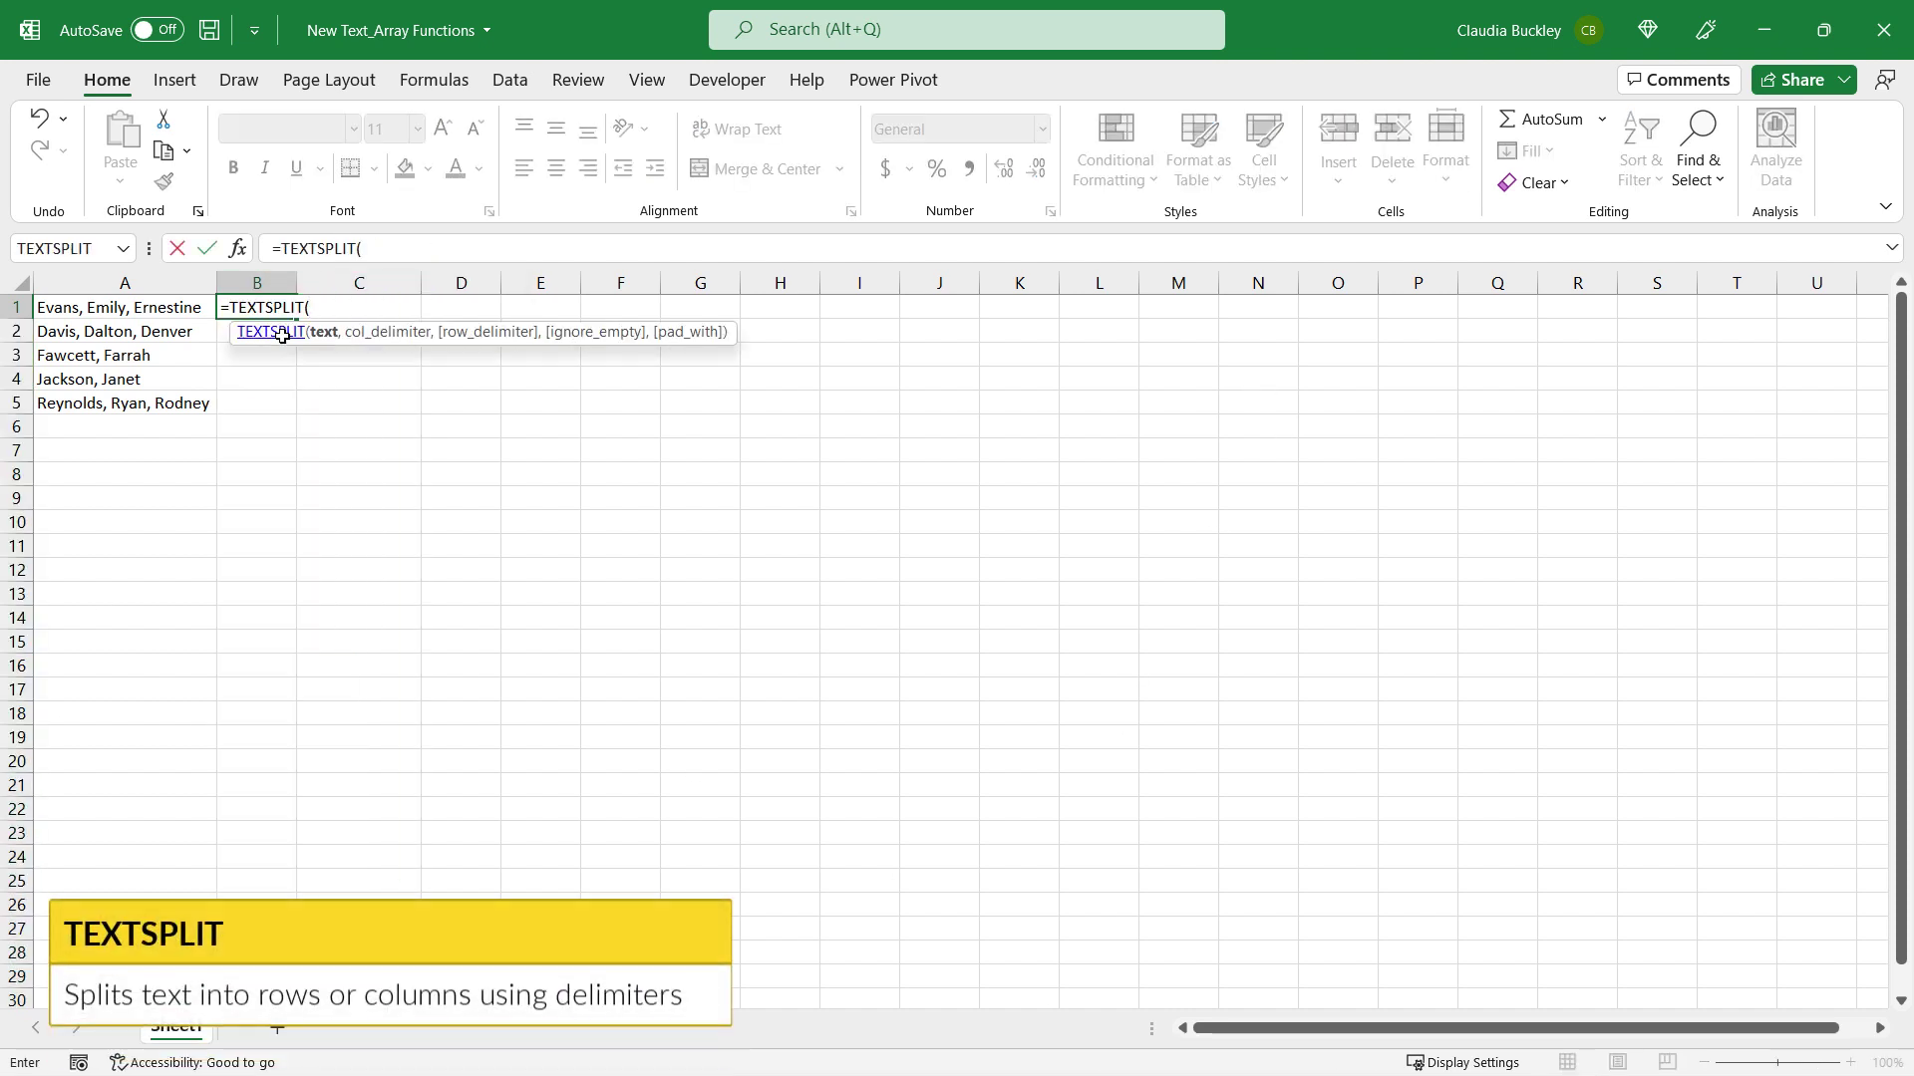
left_click(167, 311)
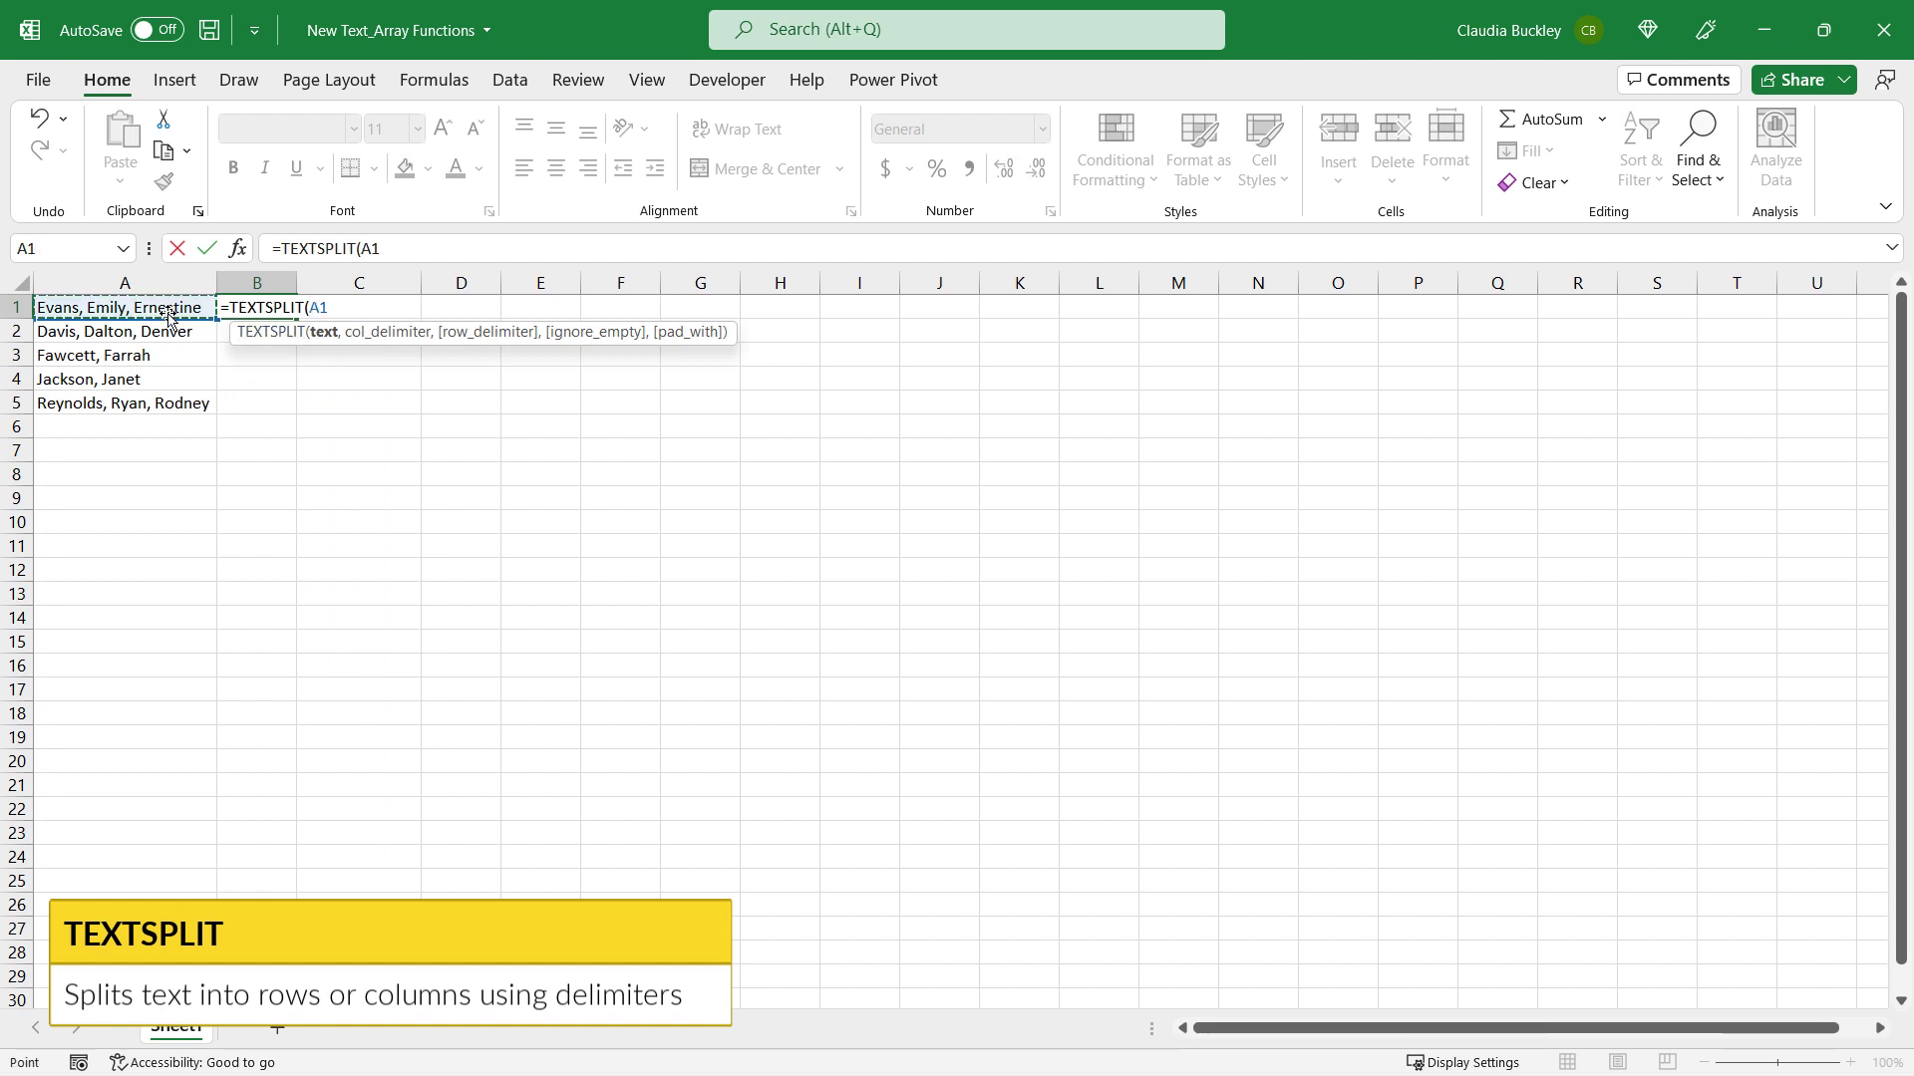
type(",")
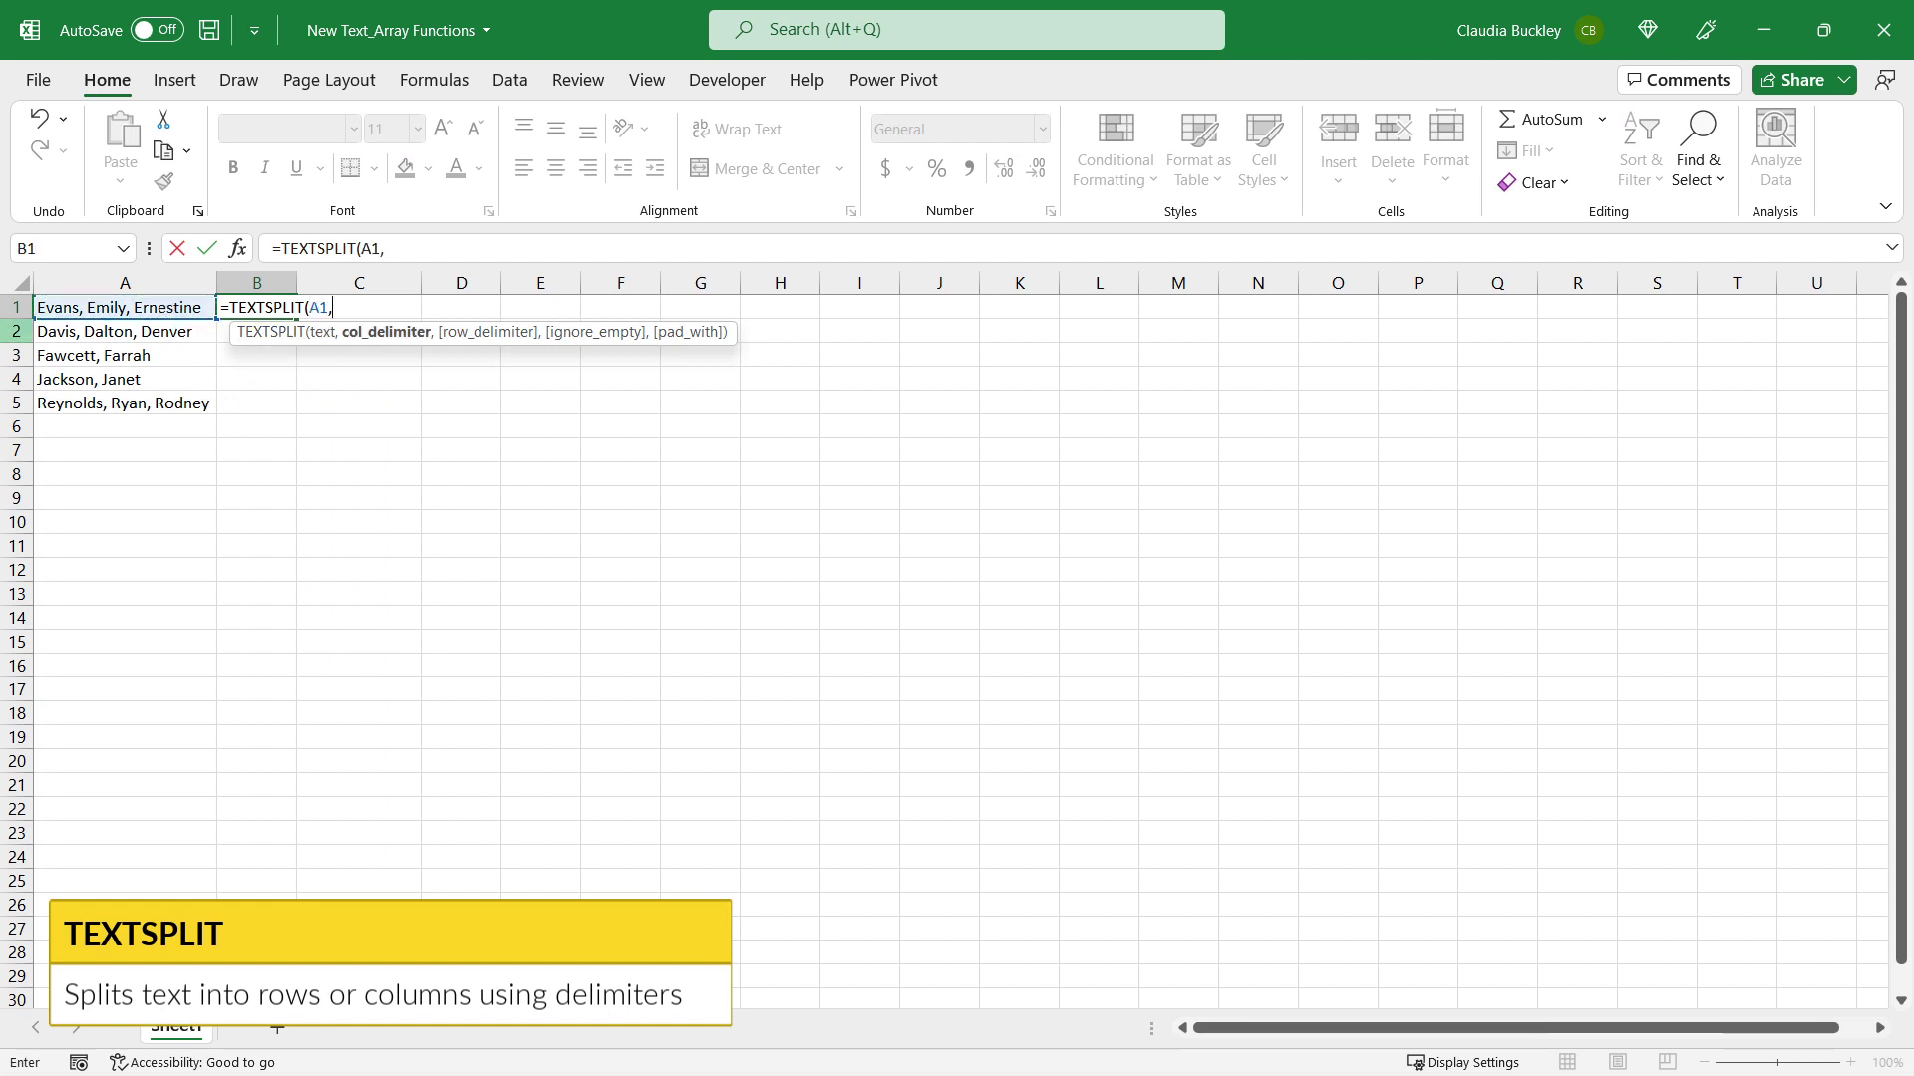
type("\", \"")
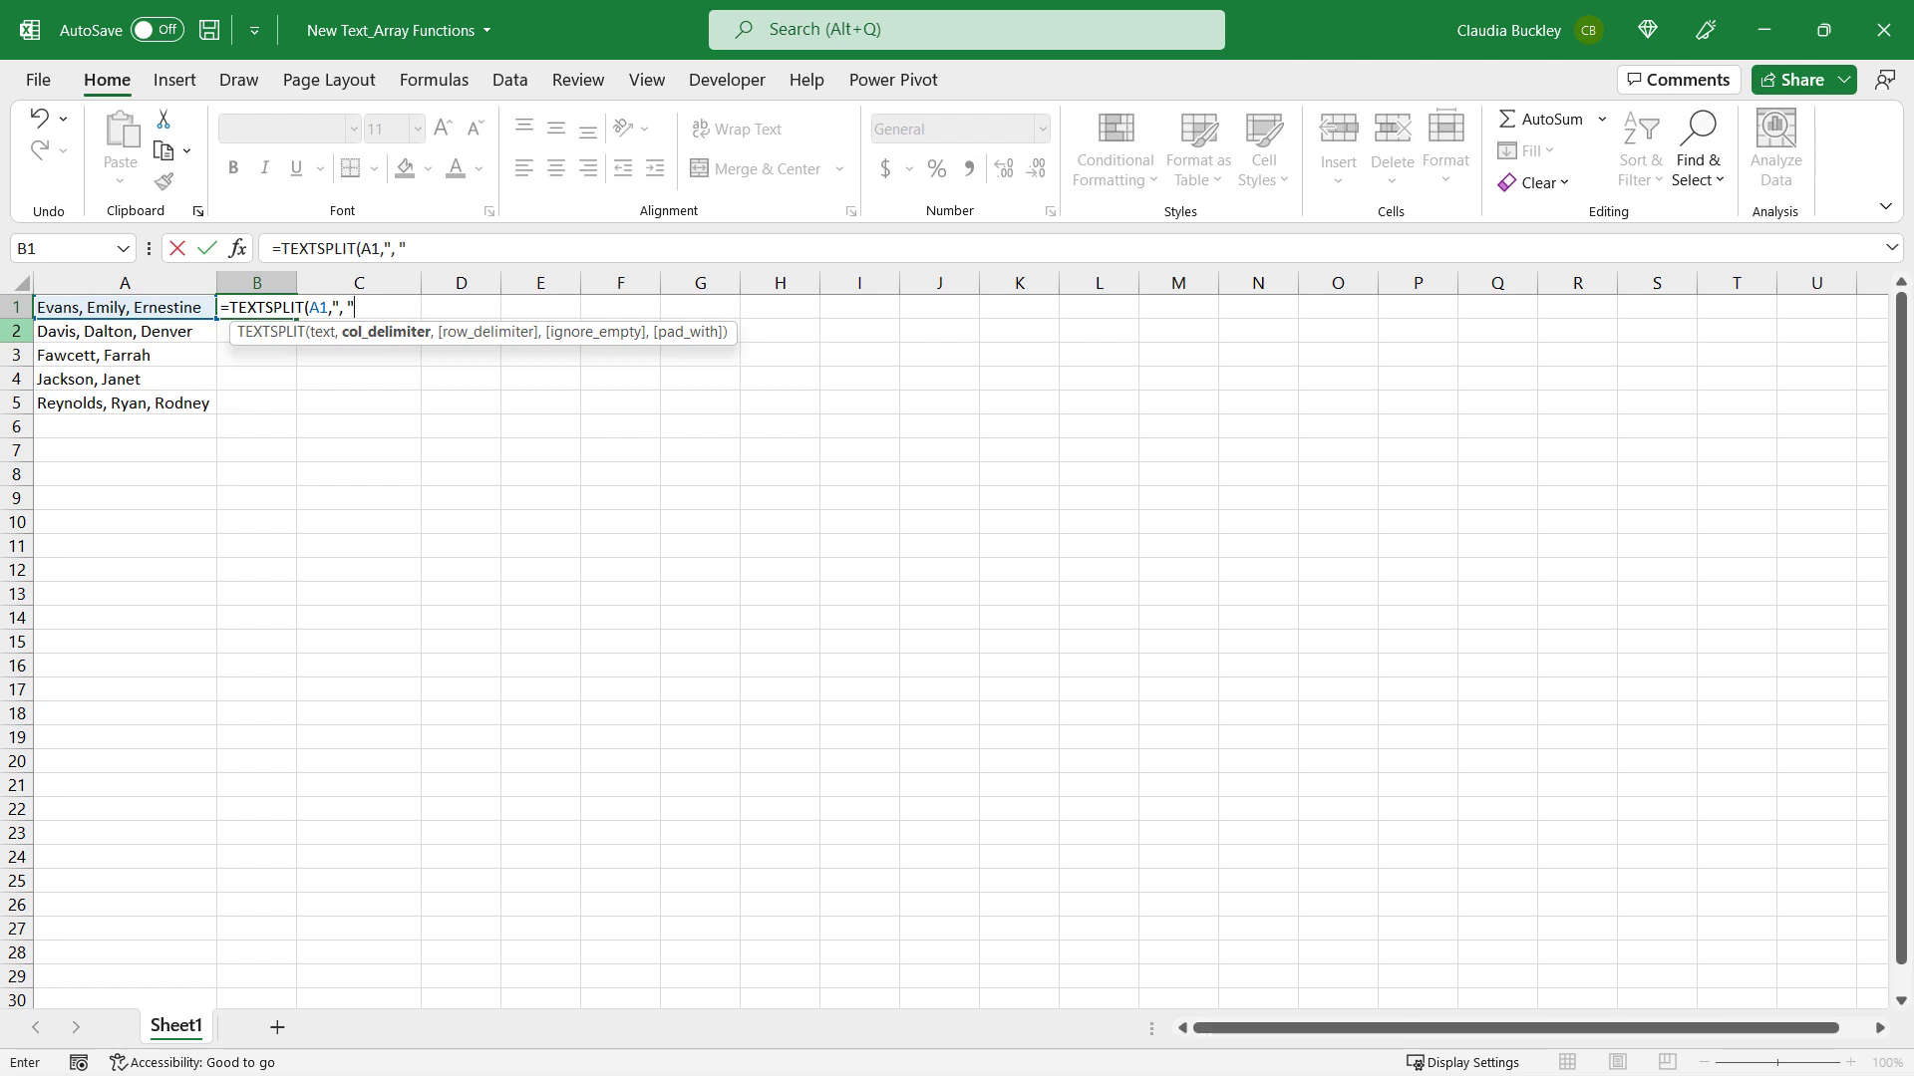
key("Return")
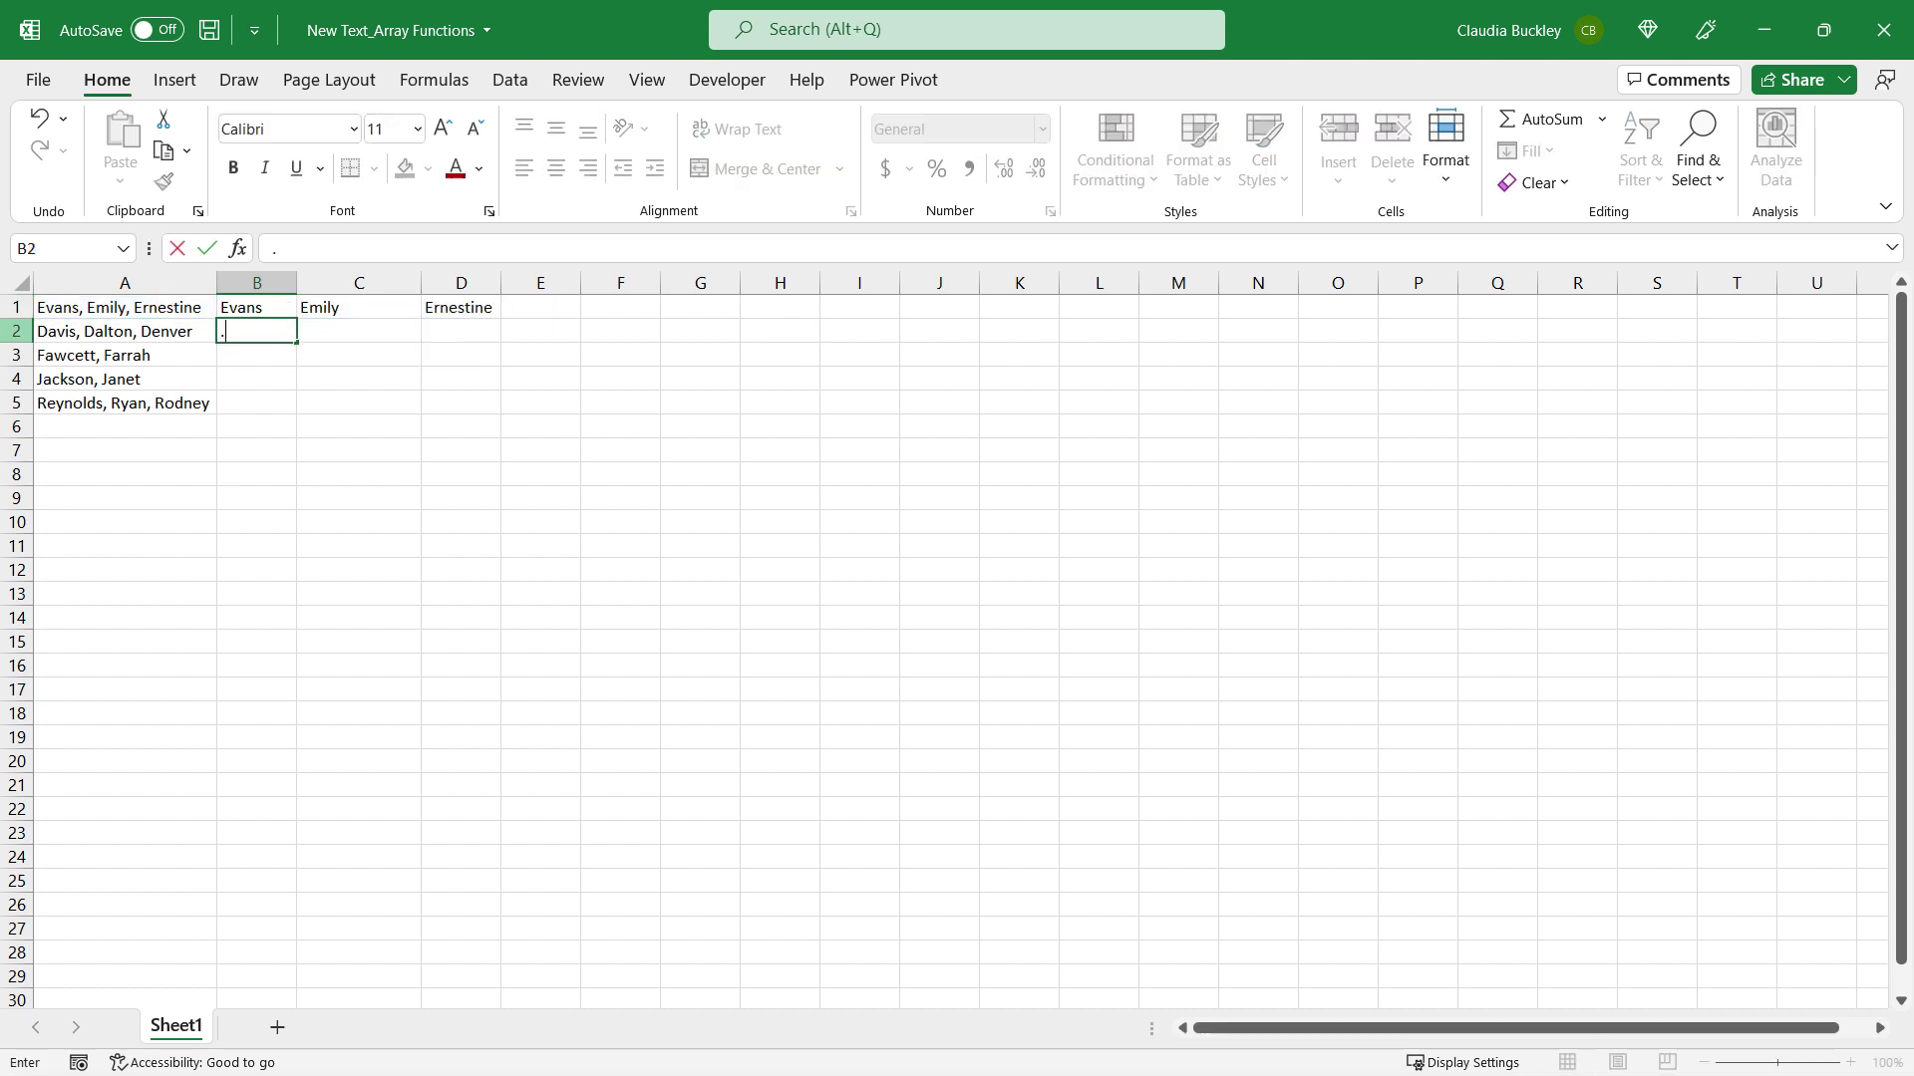
Step: Fill the TEXTSPLIT formula down to row 5 and copy cell B5
left_click(289, 311)
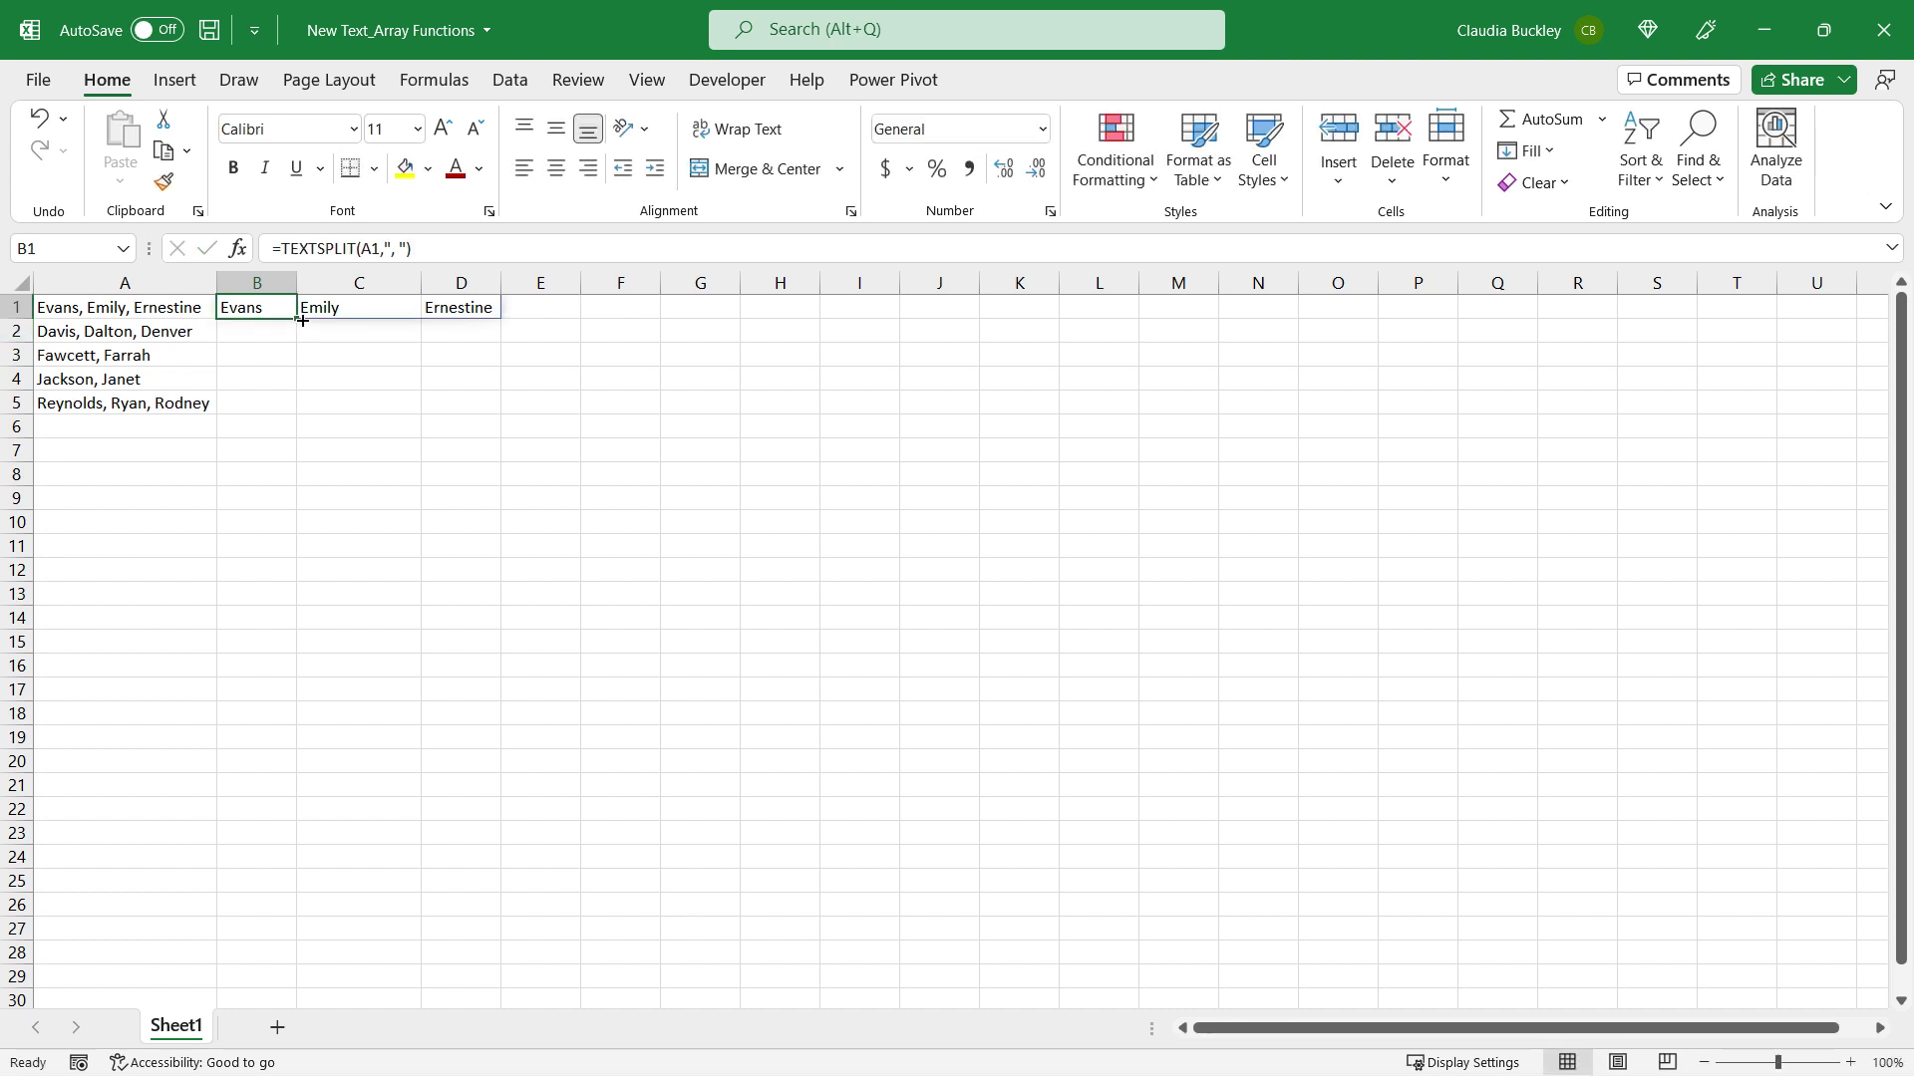
left_click_drag(296, 319, 298, 424)
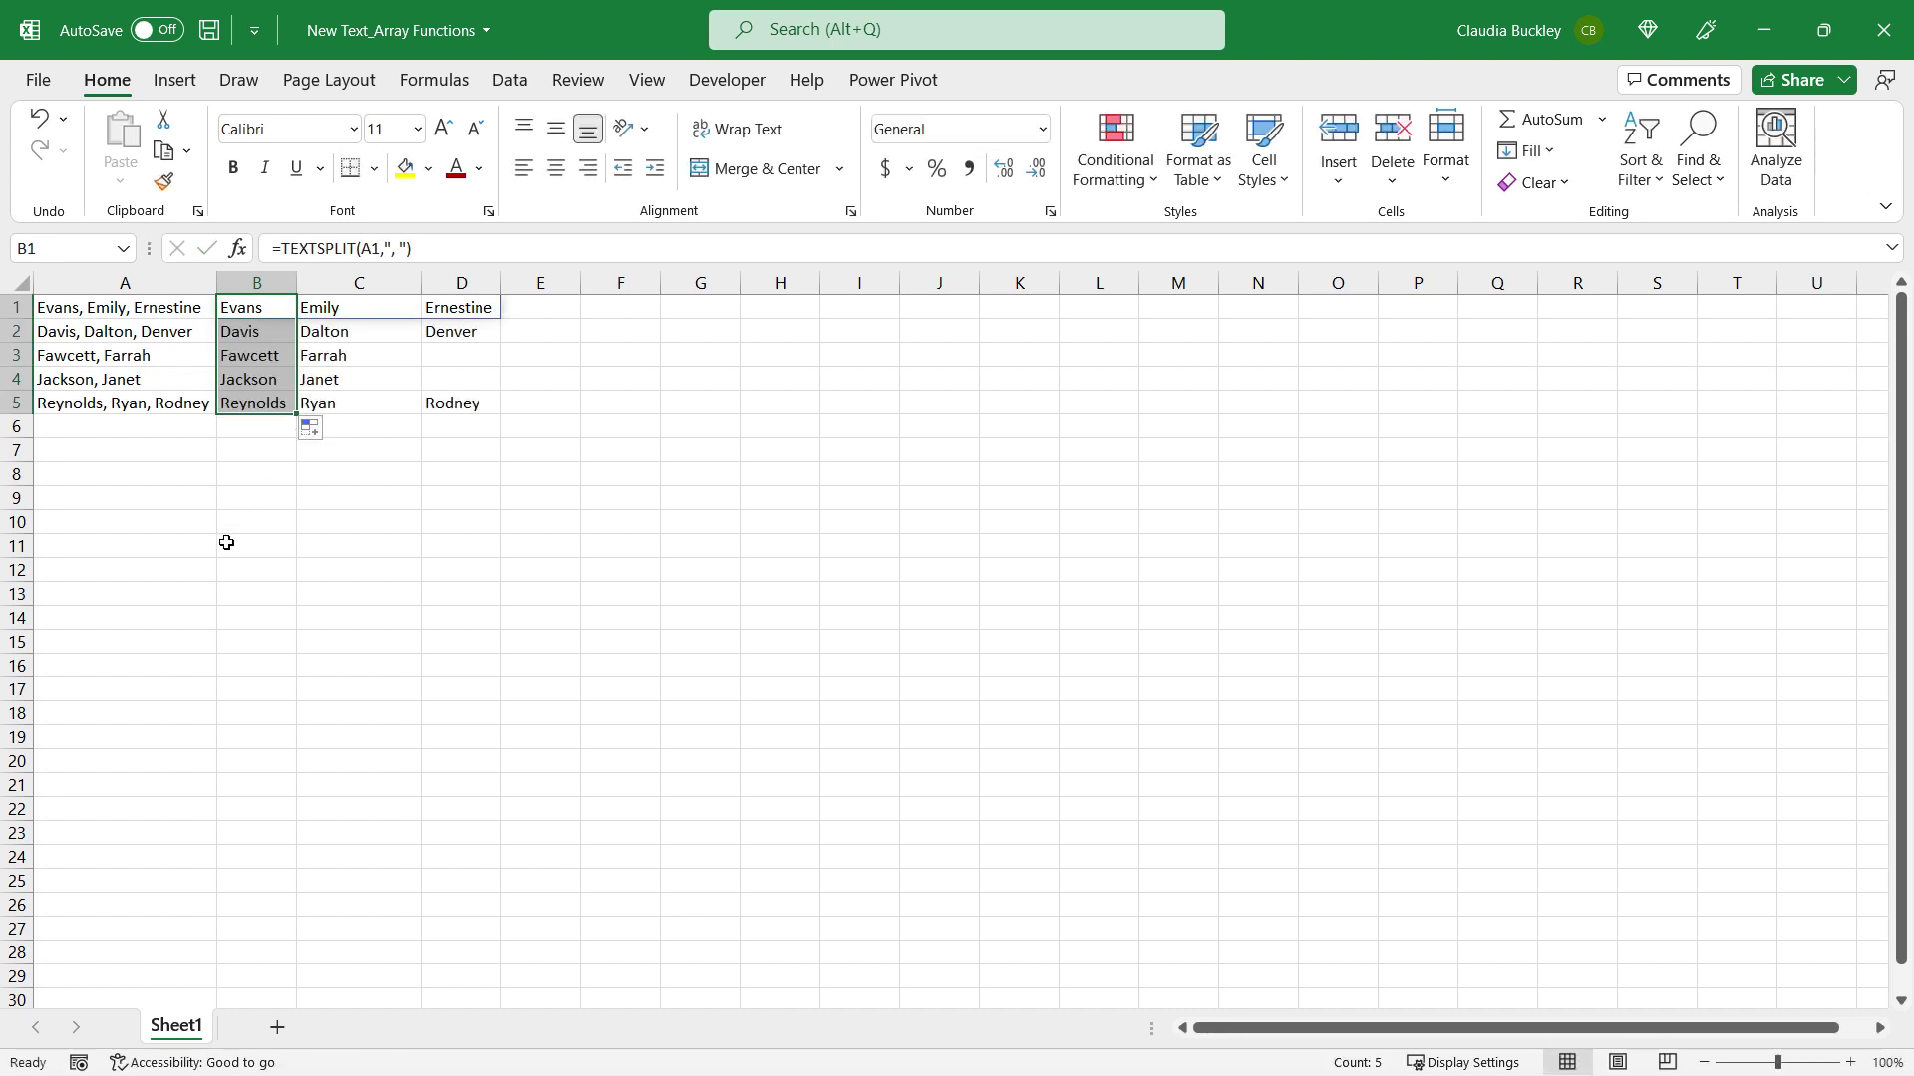
left_click(266, 379)
key("Down")
key("ctrl+c")
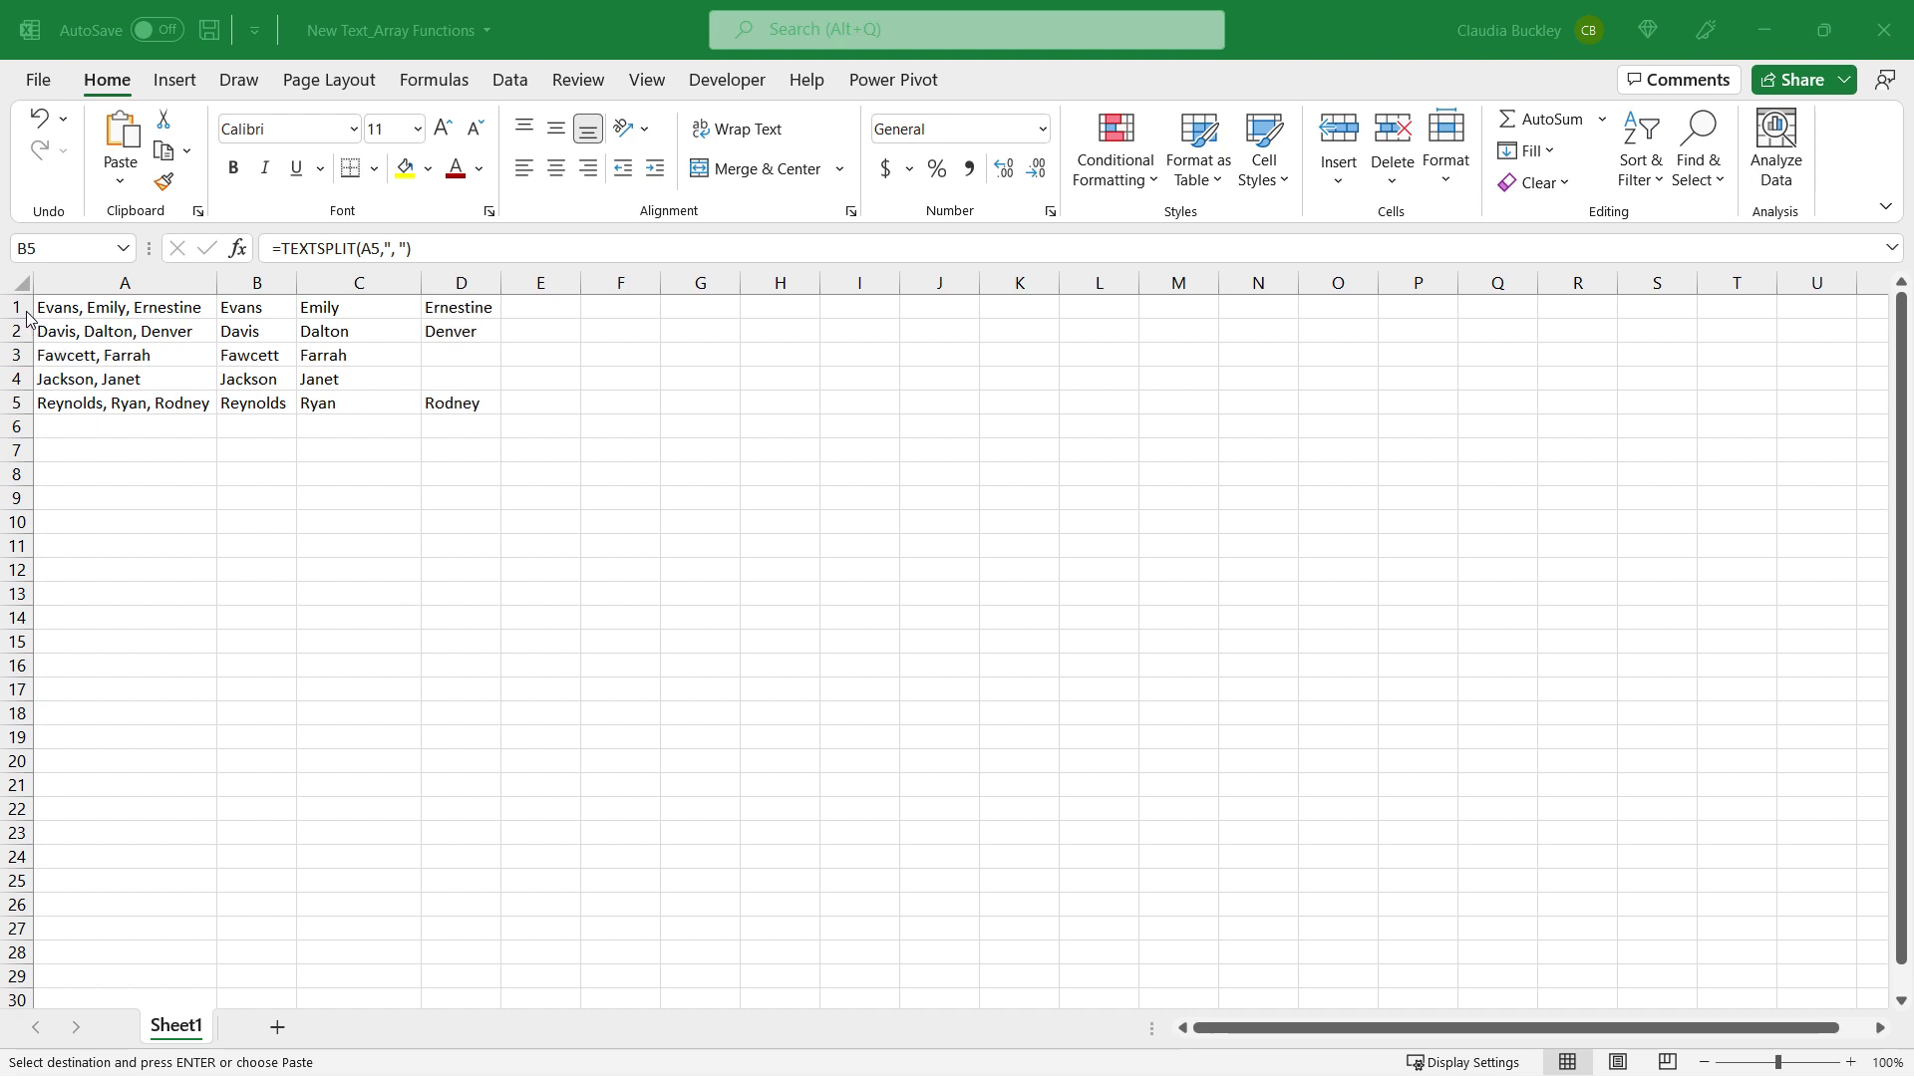
Step: Enter the case-insensitive =TEXTAFTER(A1,"A",,TRUE) in B1 and fill it down to B3
left_click_drag(18, 308, 41, 427)
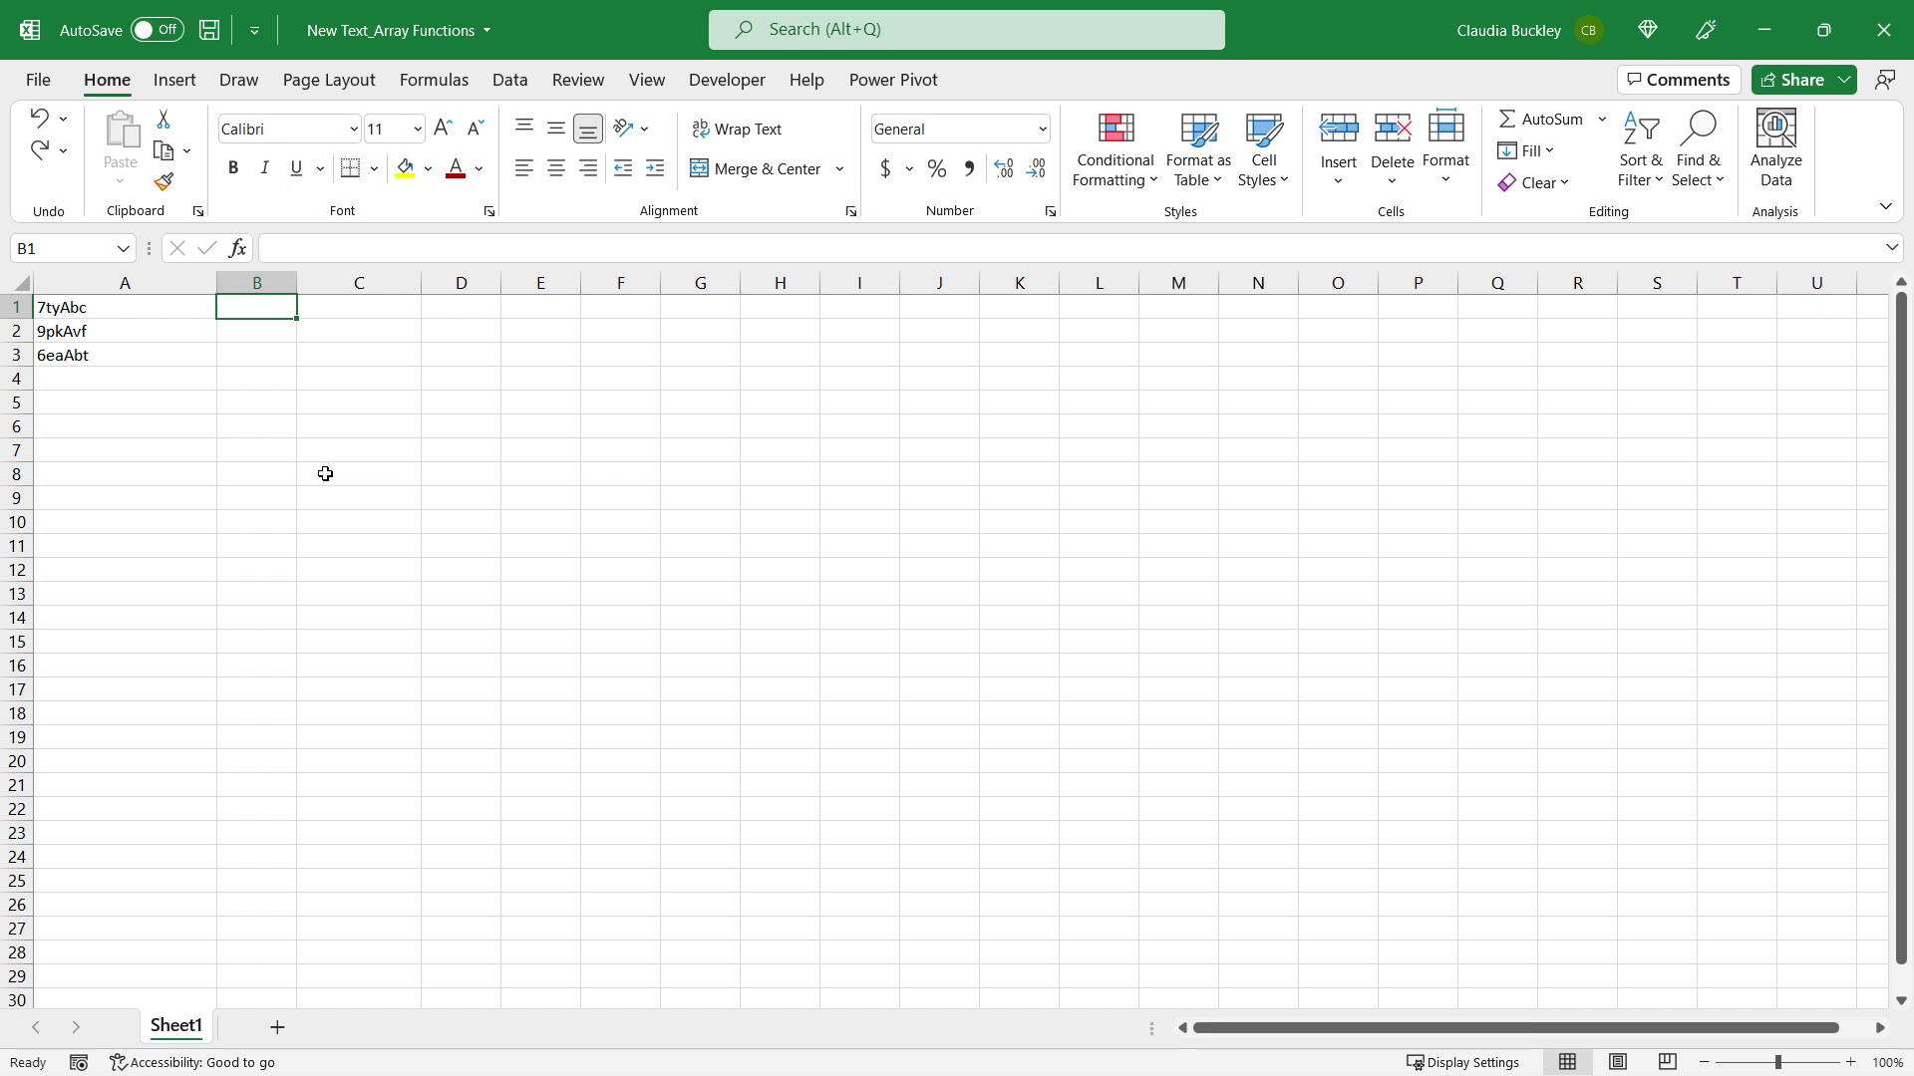
type("=texta")
key("Tab")
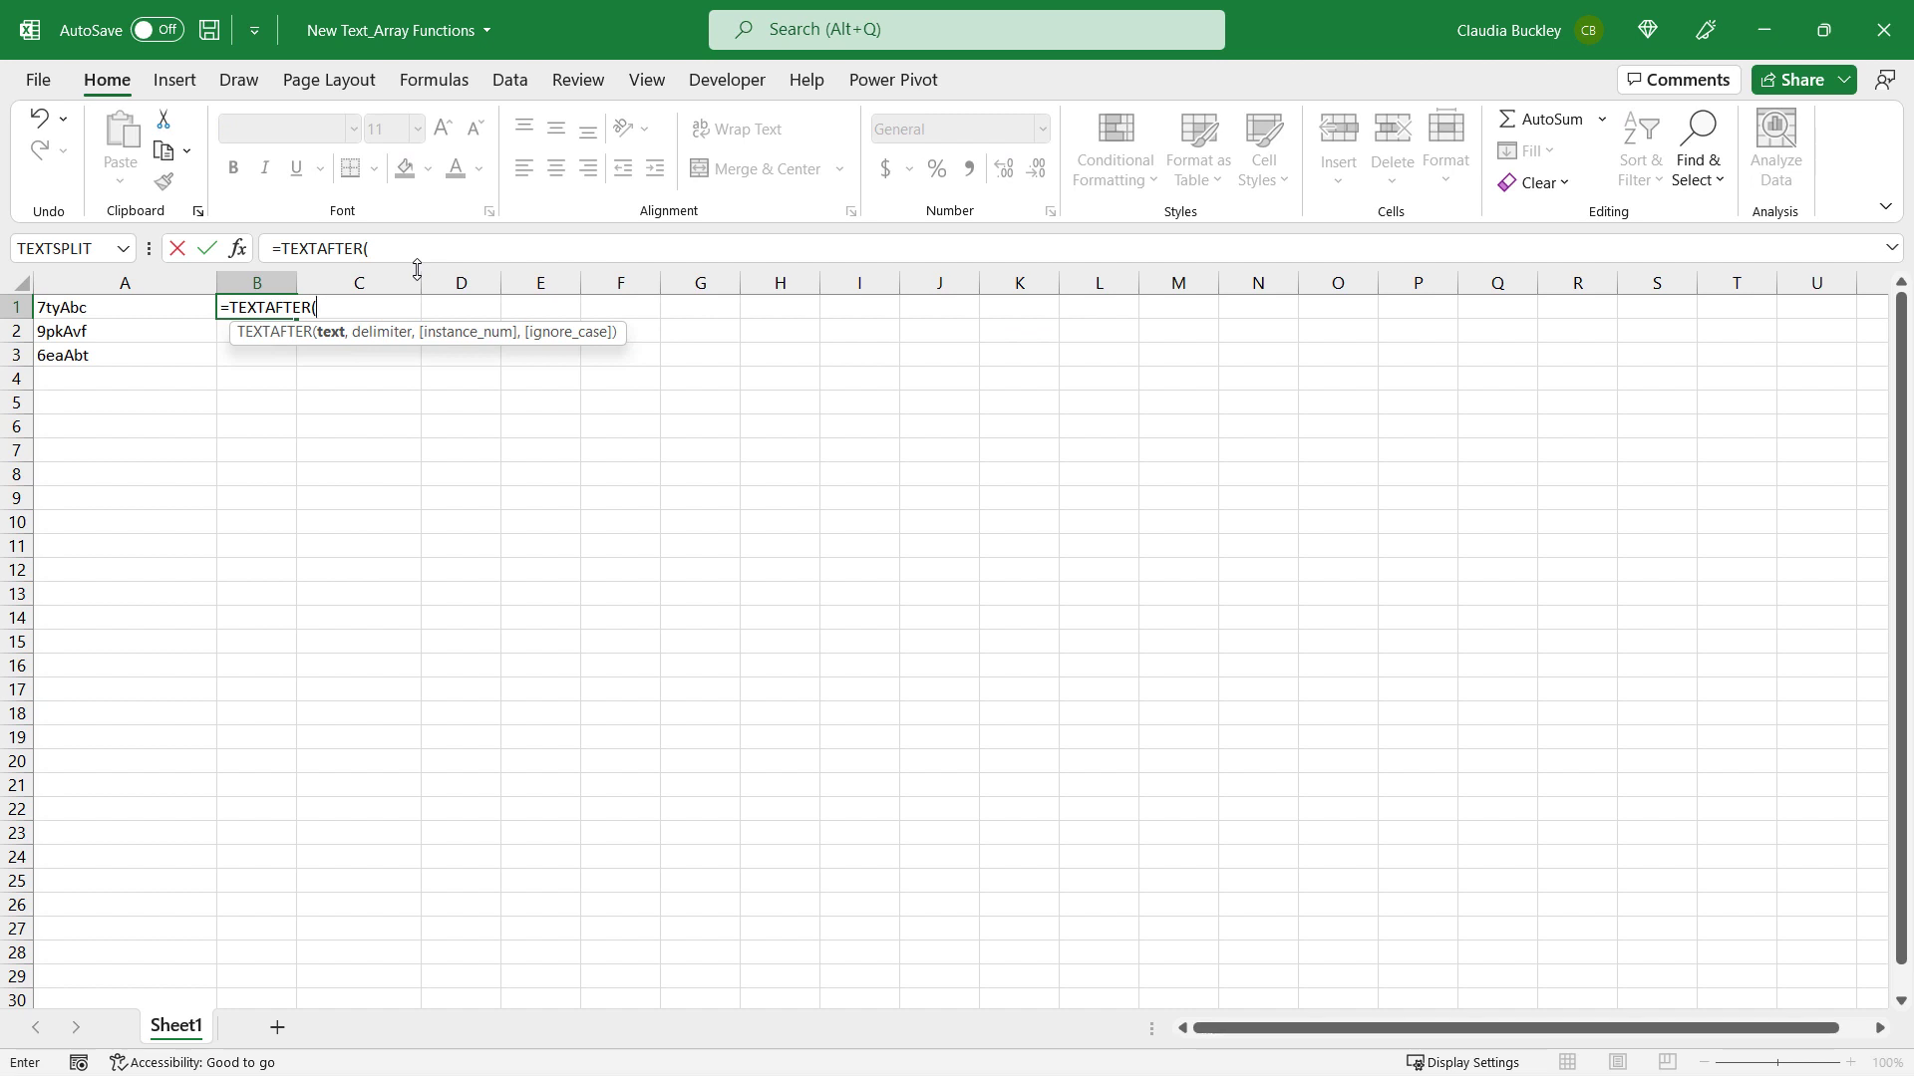
type("a1,\"A\"")
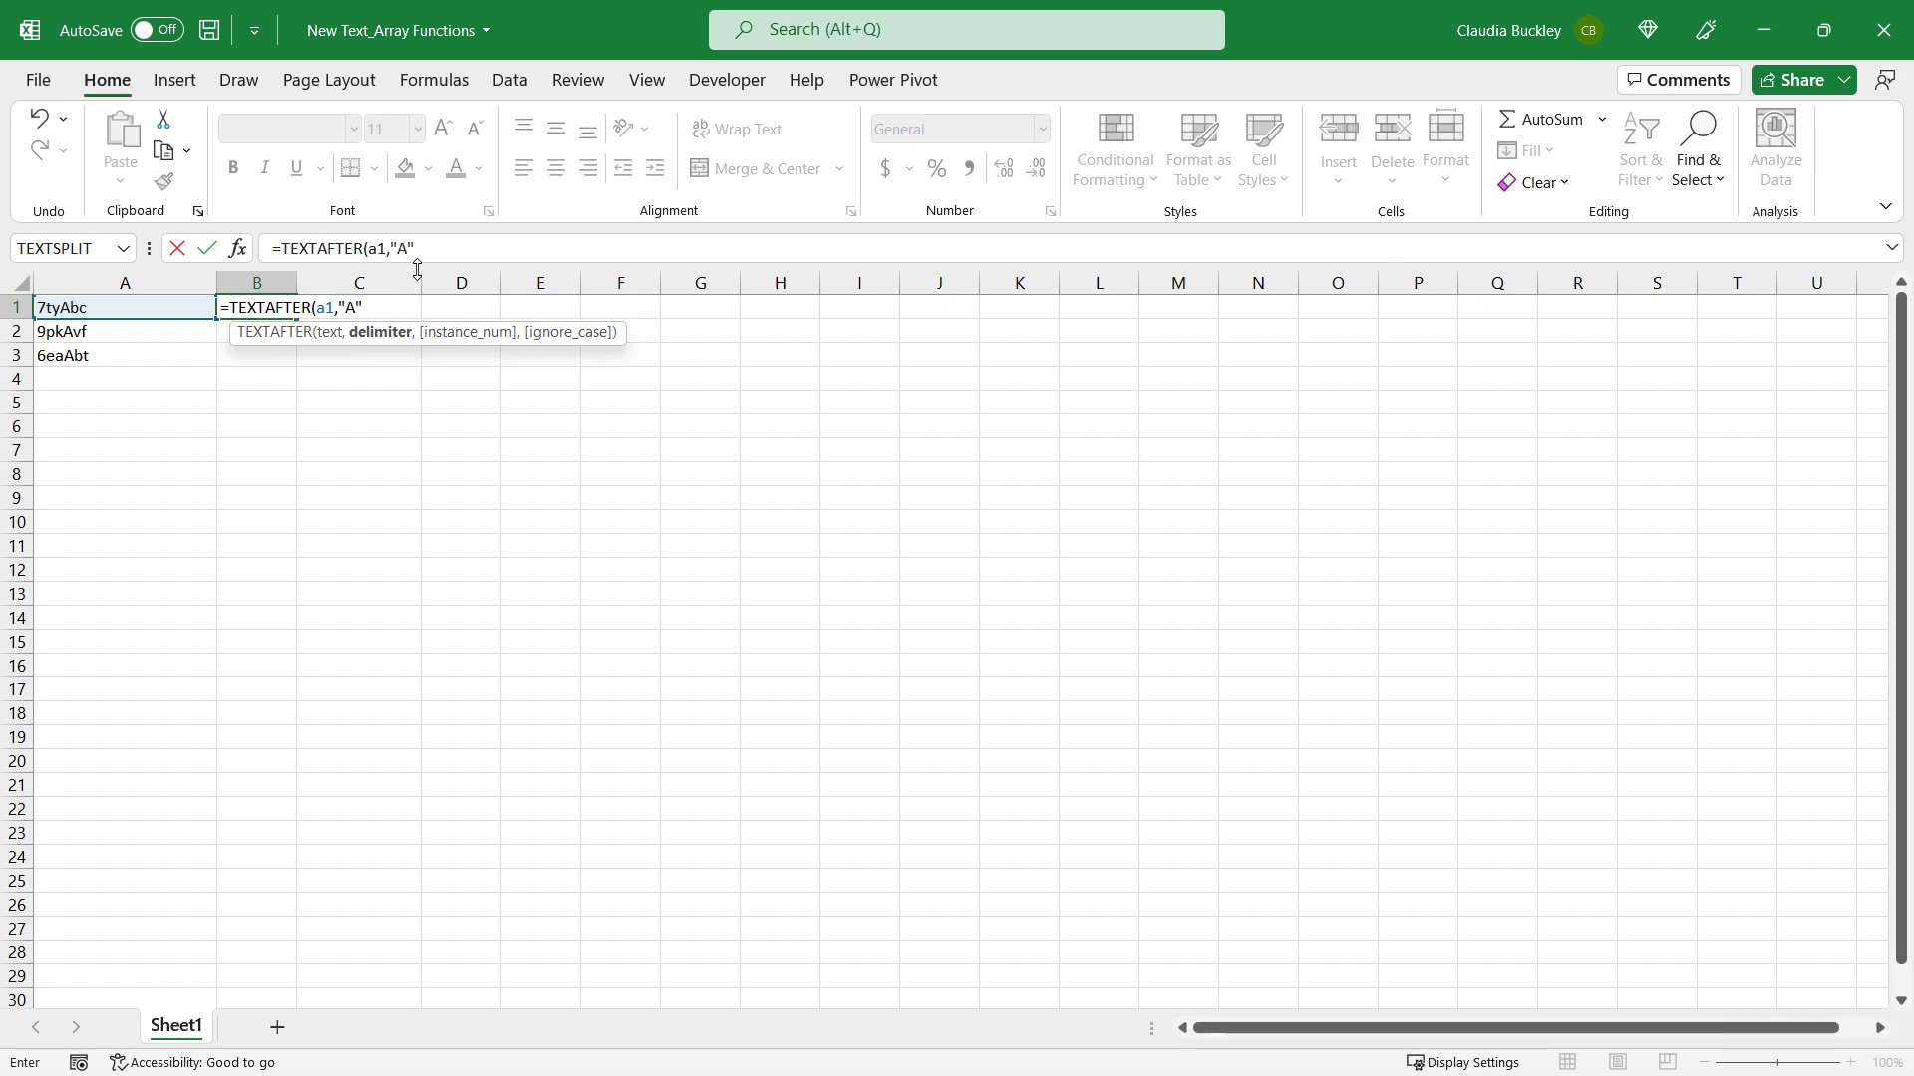
type(",,true")
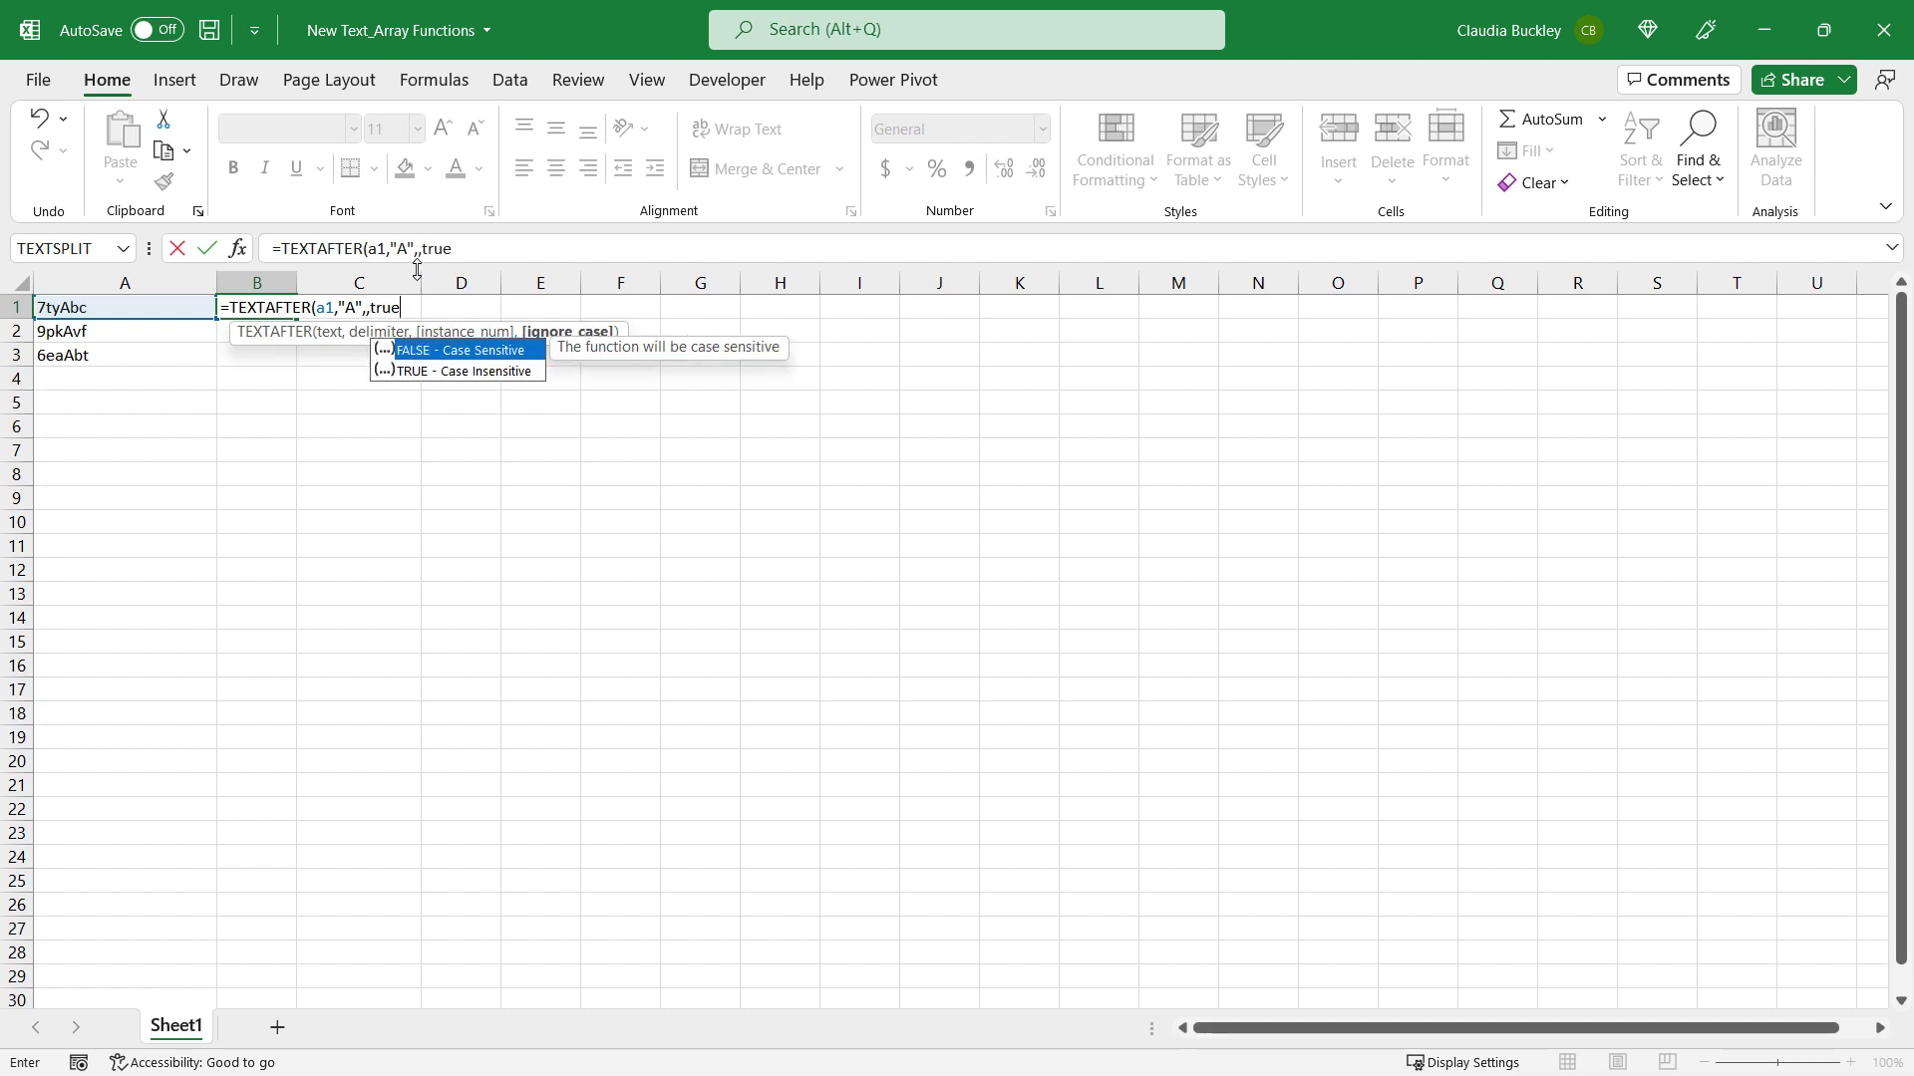
type(")")
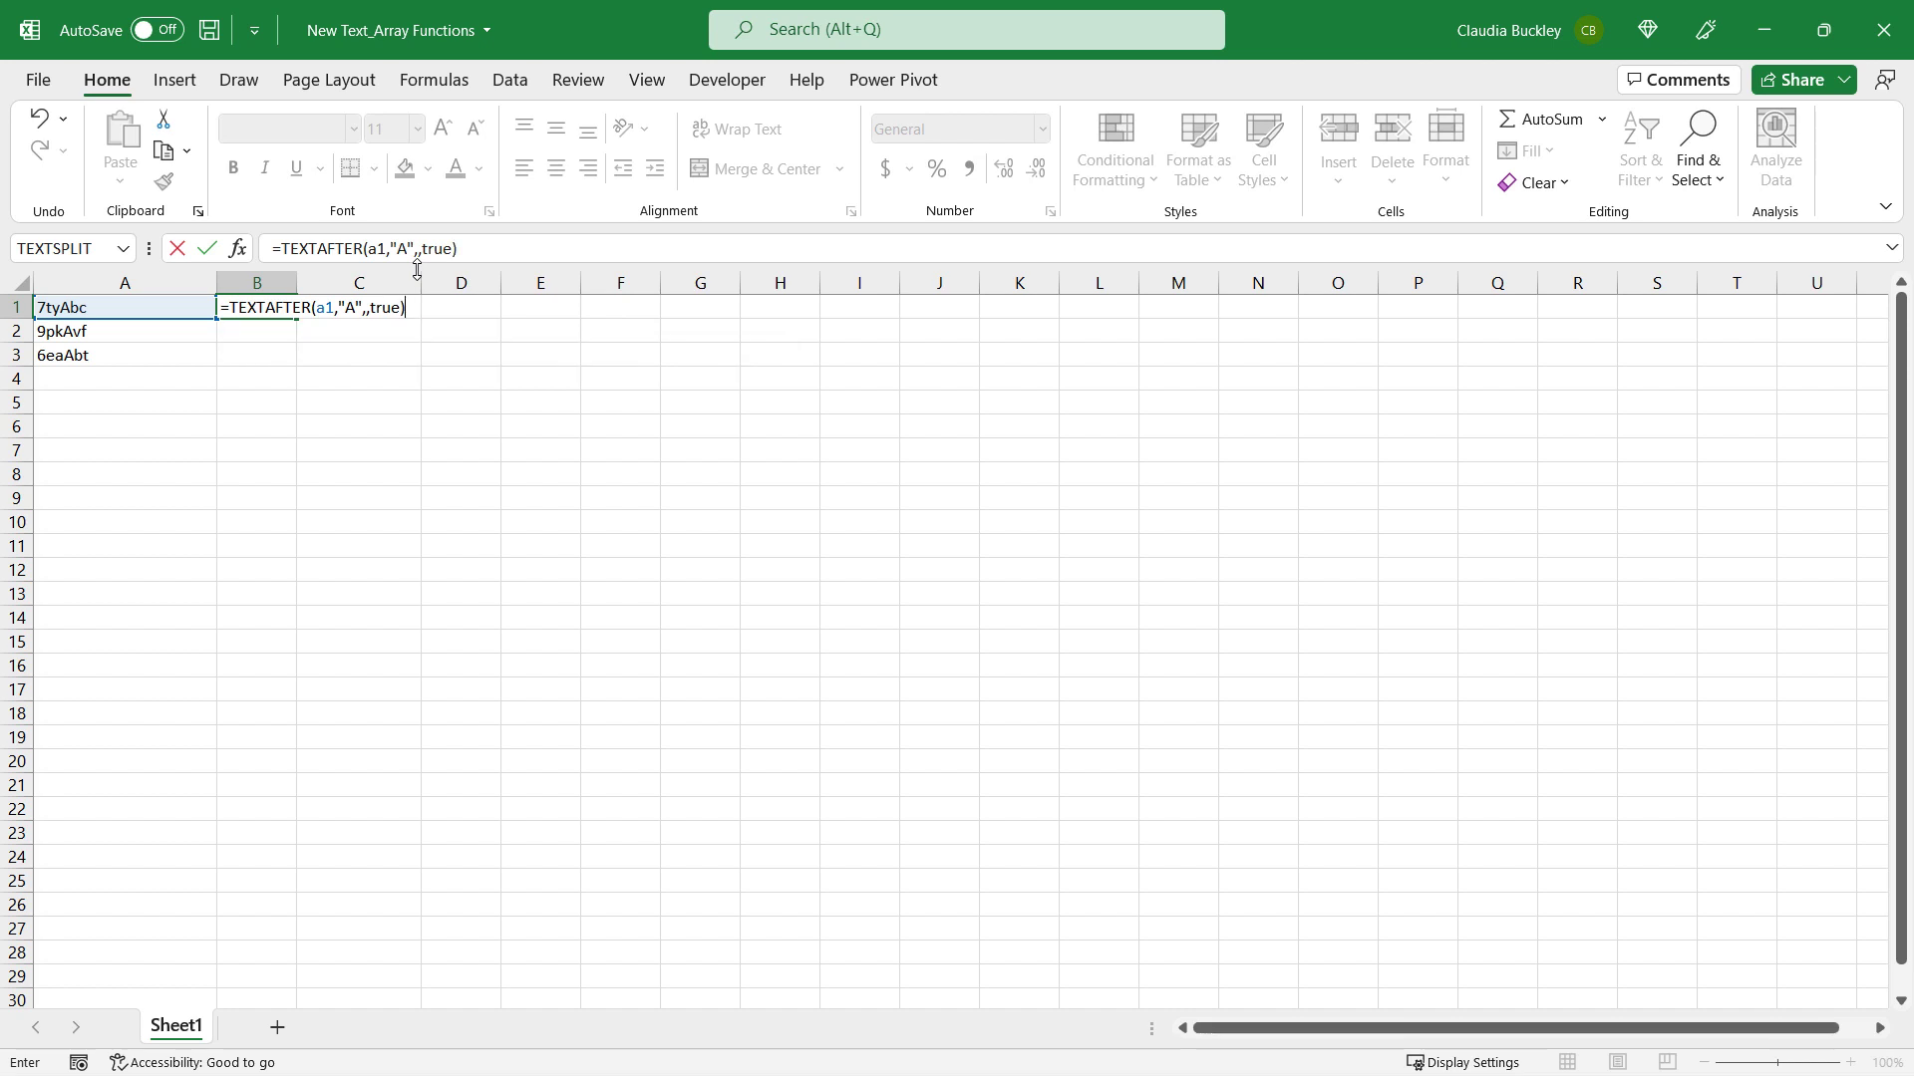
key("Return")
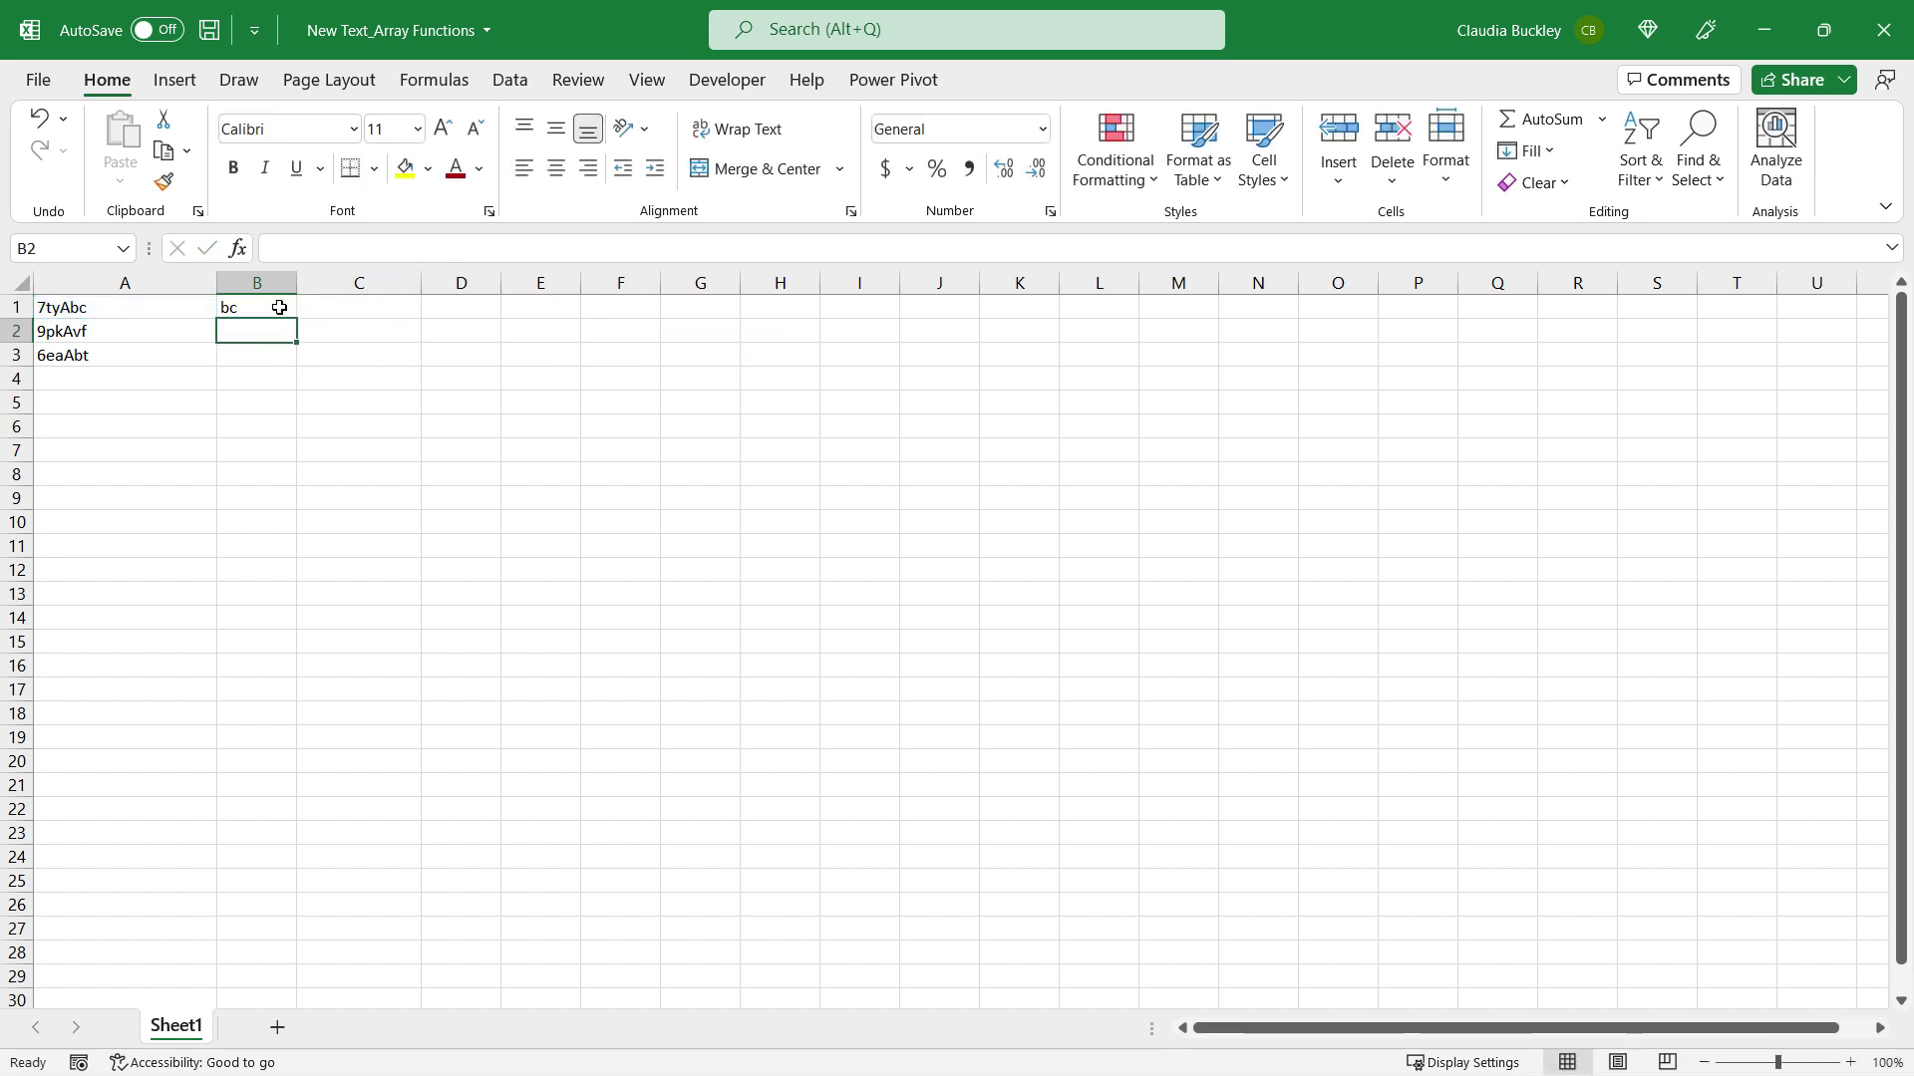
left_click(279, 307)
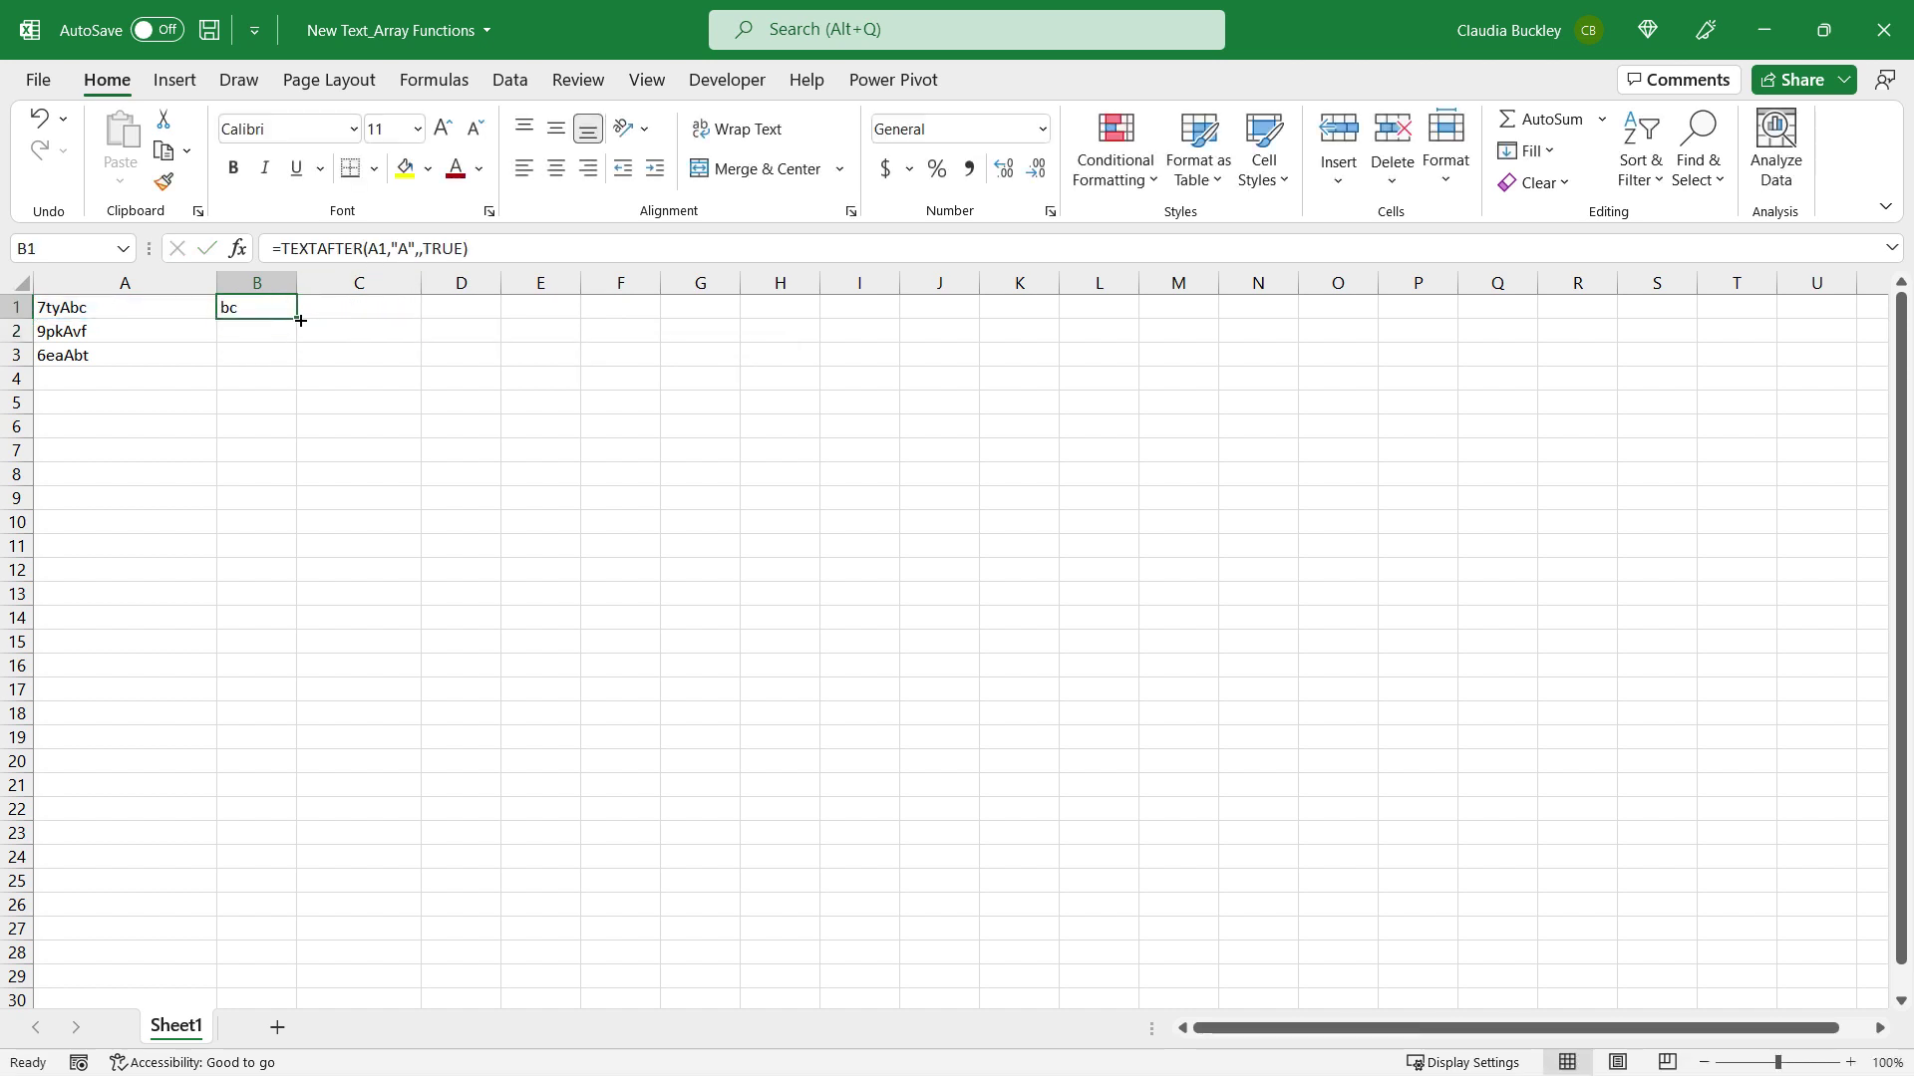
left_click_drag(296, 318, 310, 370)
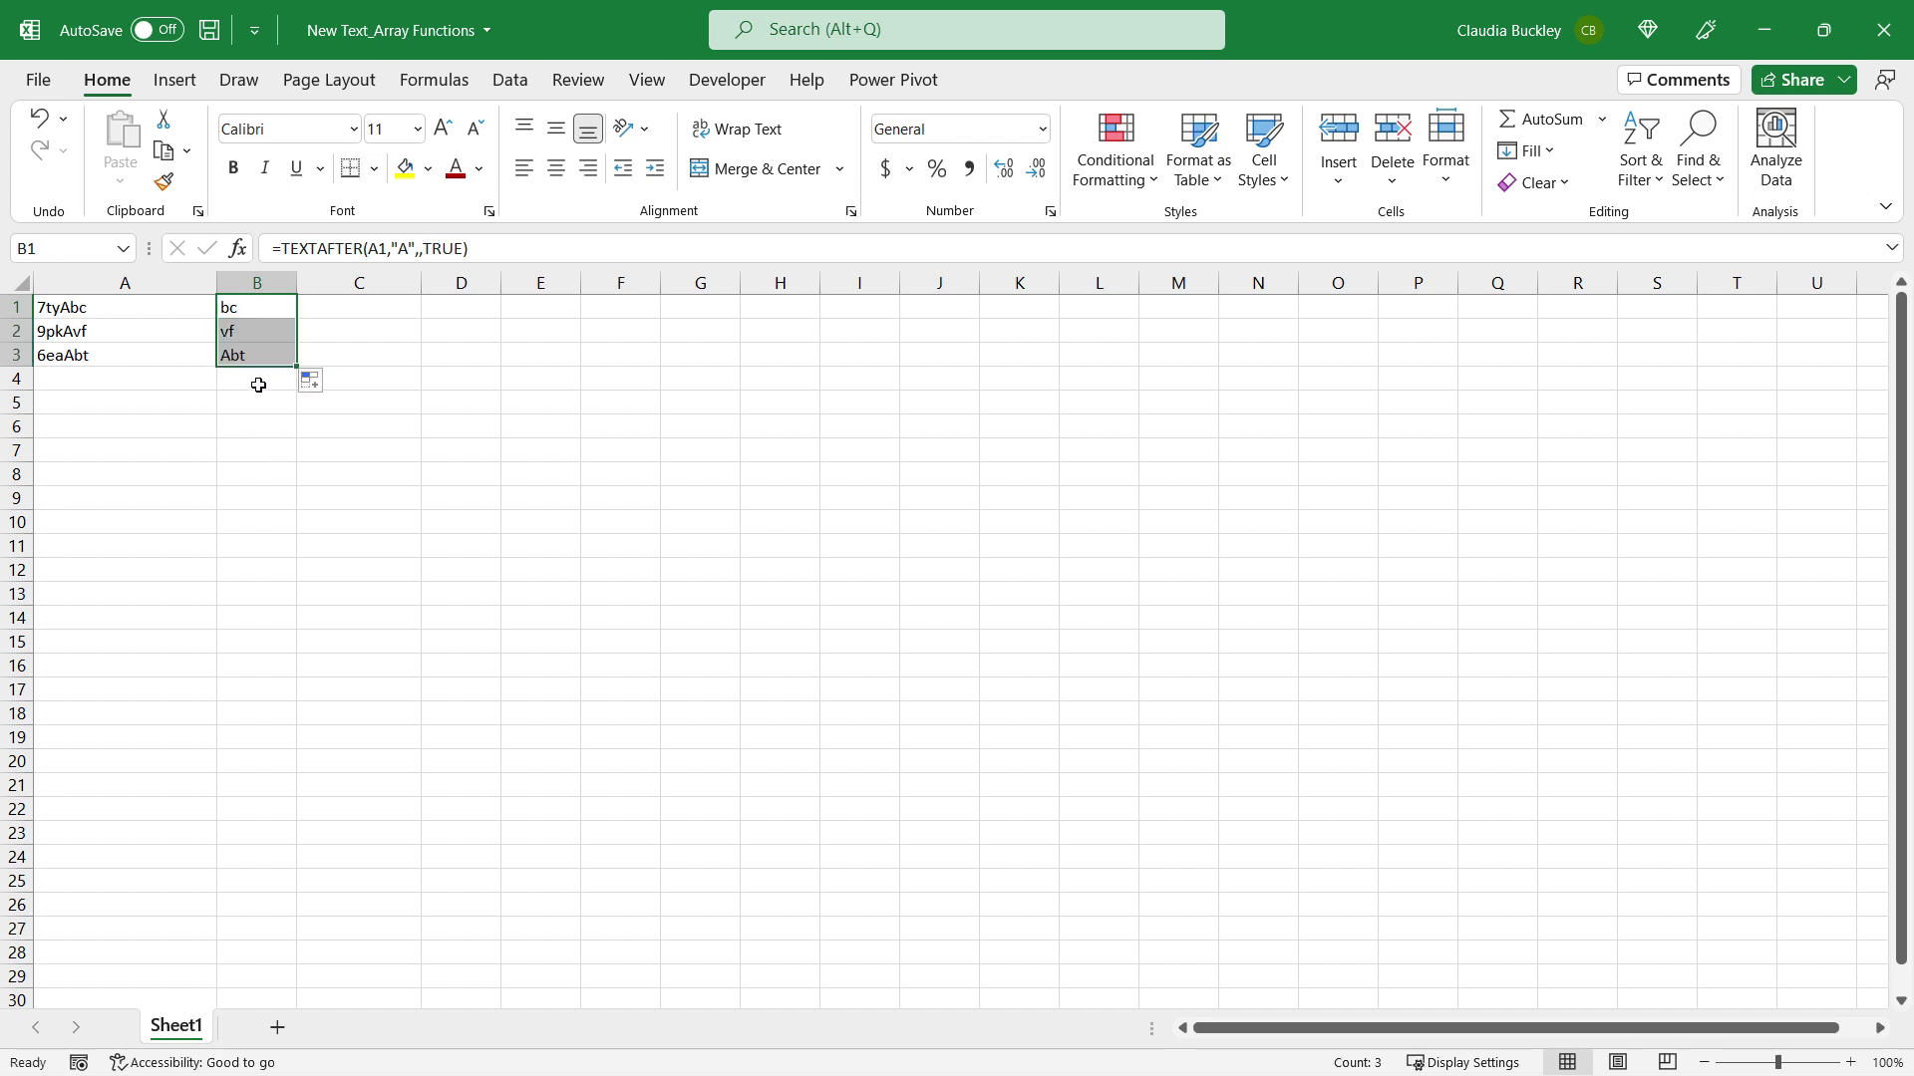
left_click(245, 356)
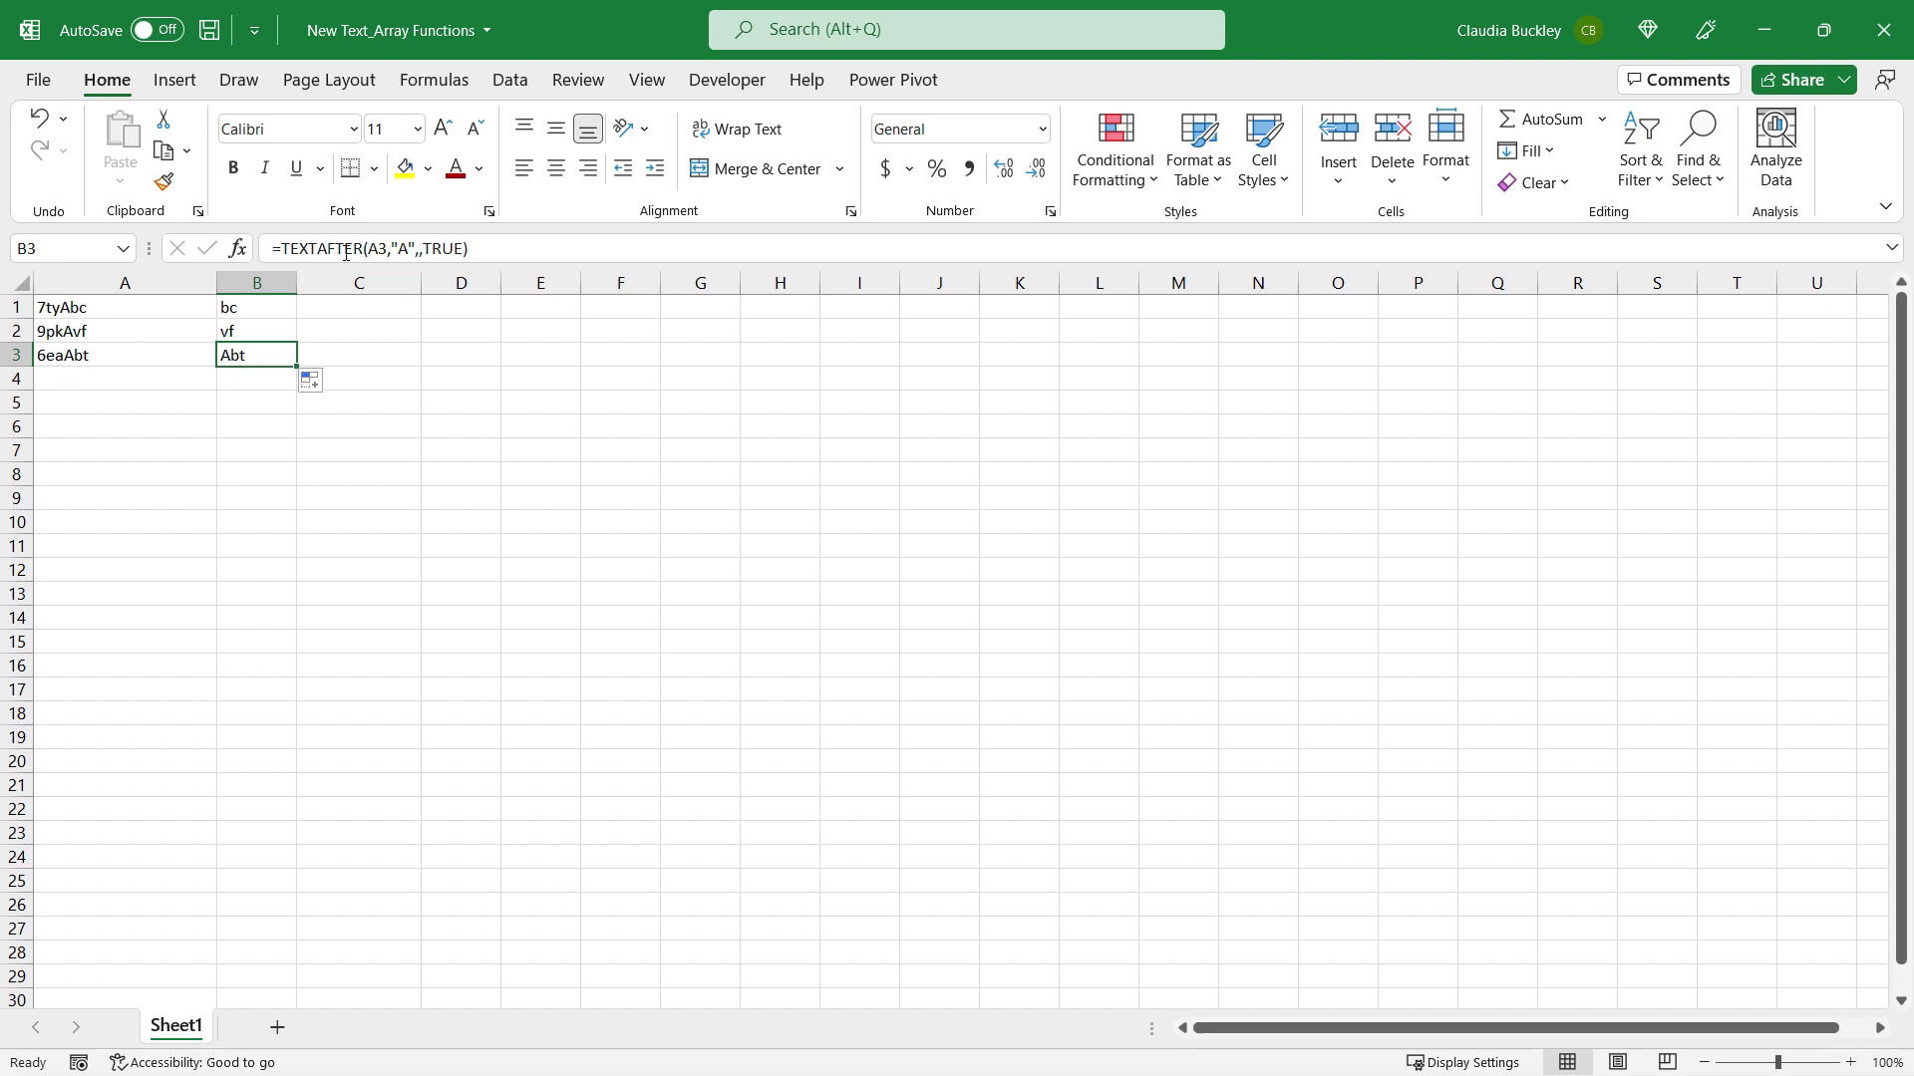
Step: Simplify the formula to =TEXTAFTER(A1,"A") and refill B1:B3, giving bc, vf, bt
left_click(267, 307)
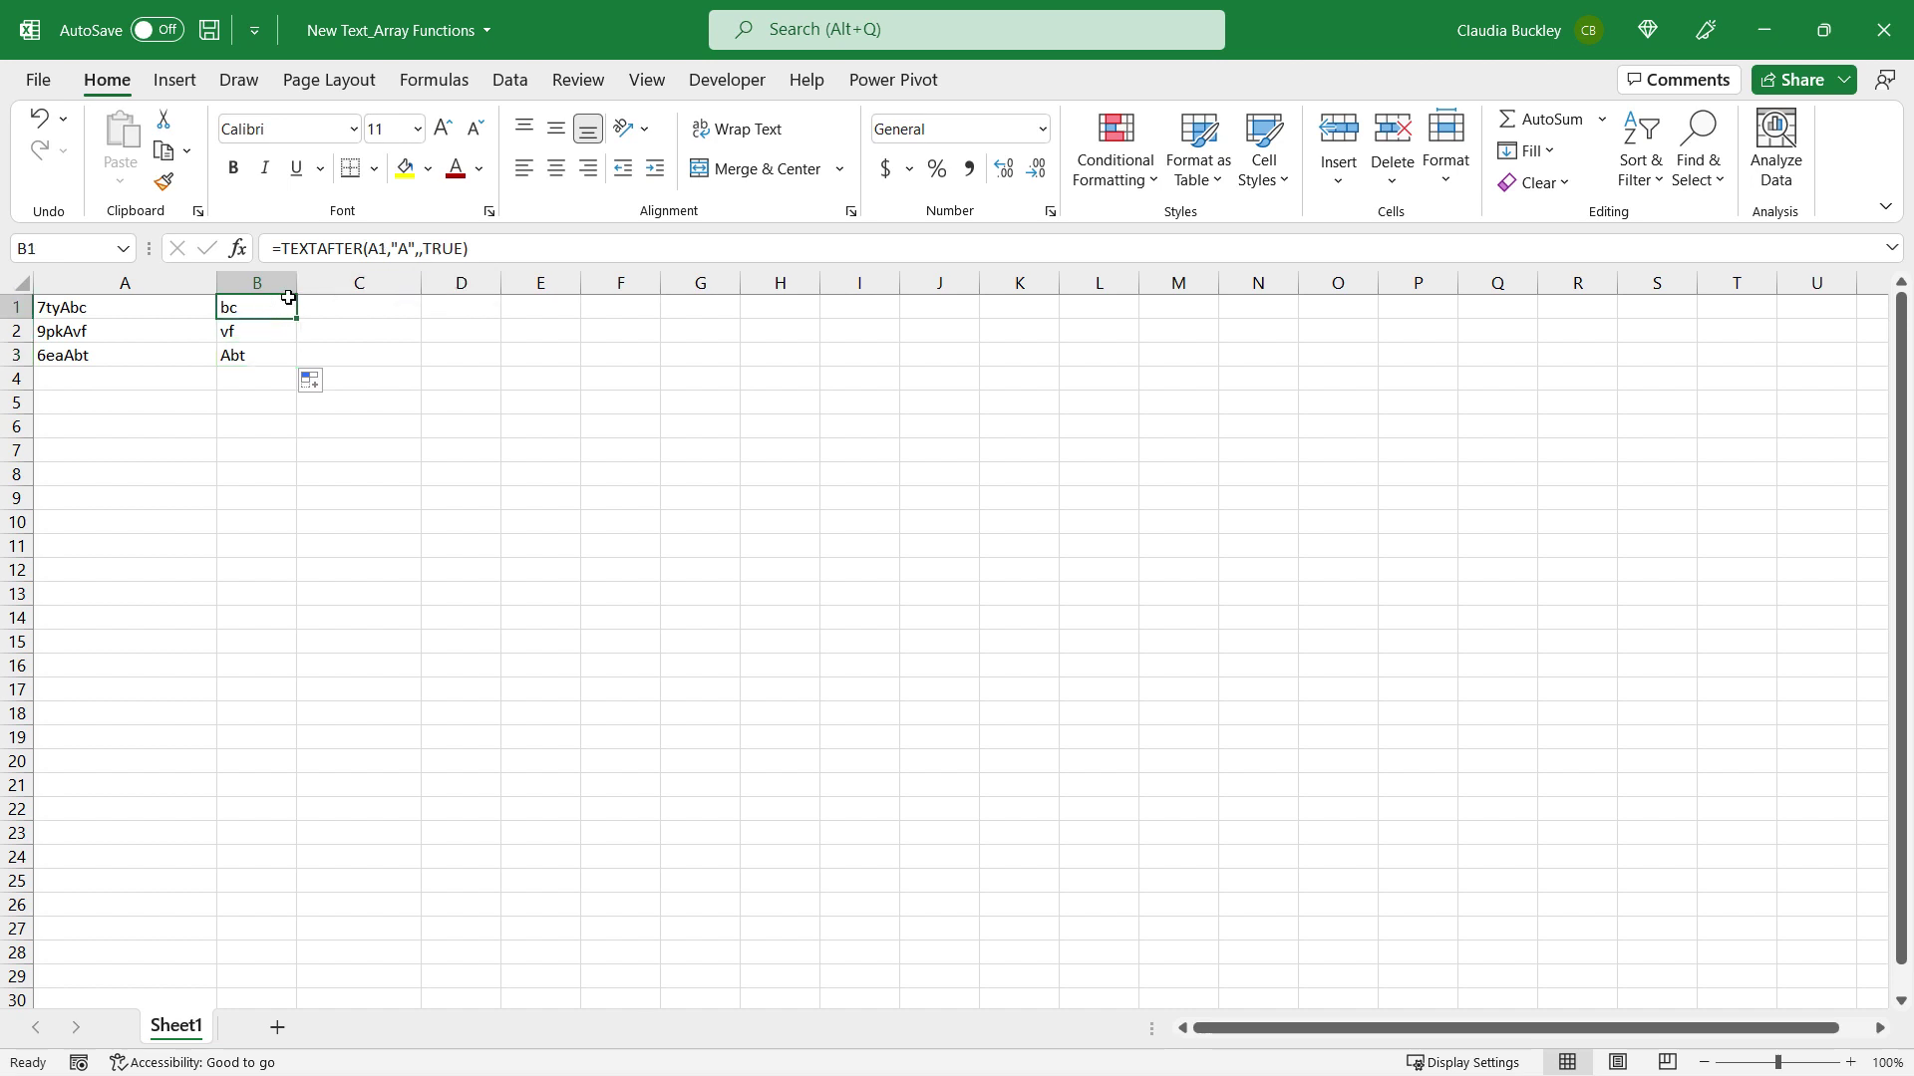
left_click(466, 248)
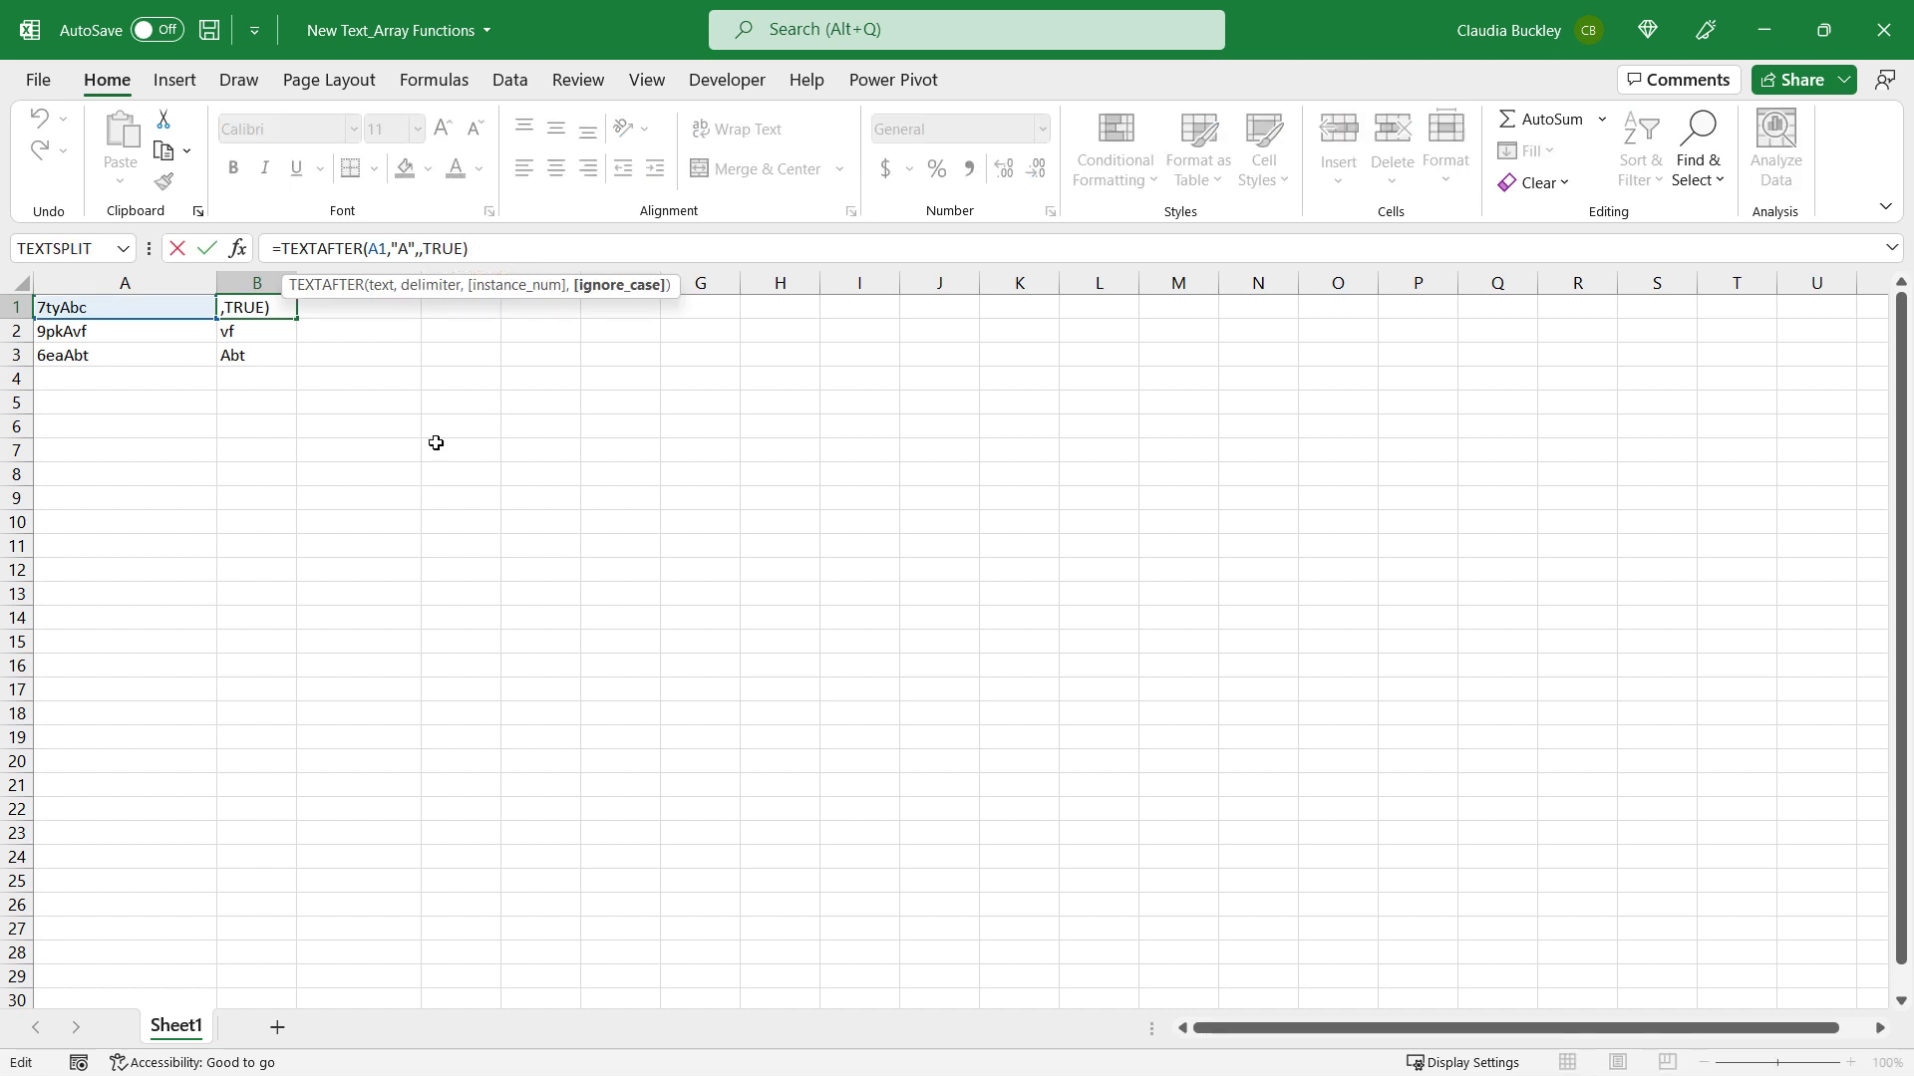
key("BackSpace")
key("BackSpace")
key("BackSpace")
key("BackSpace")
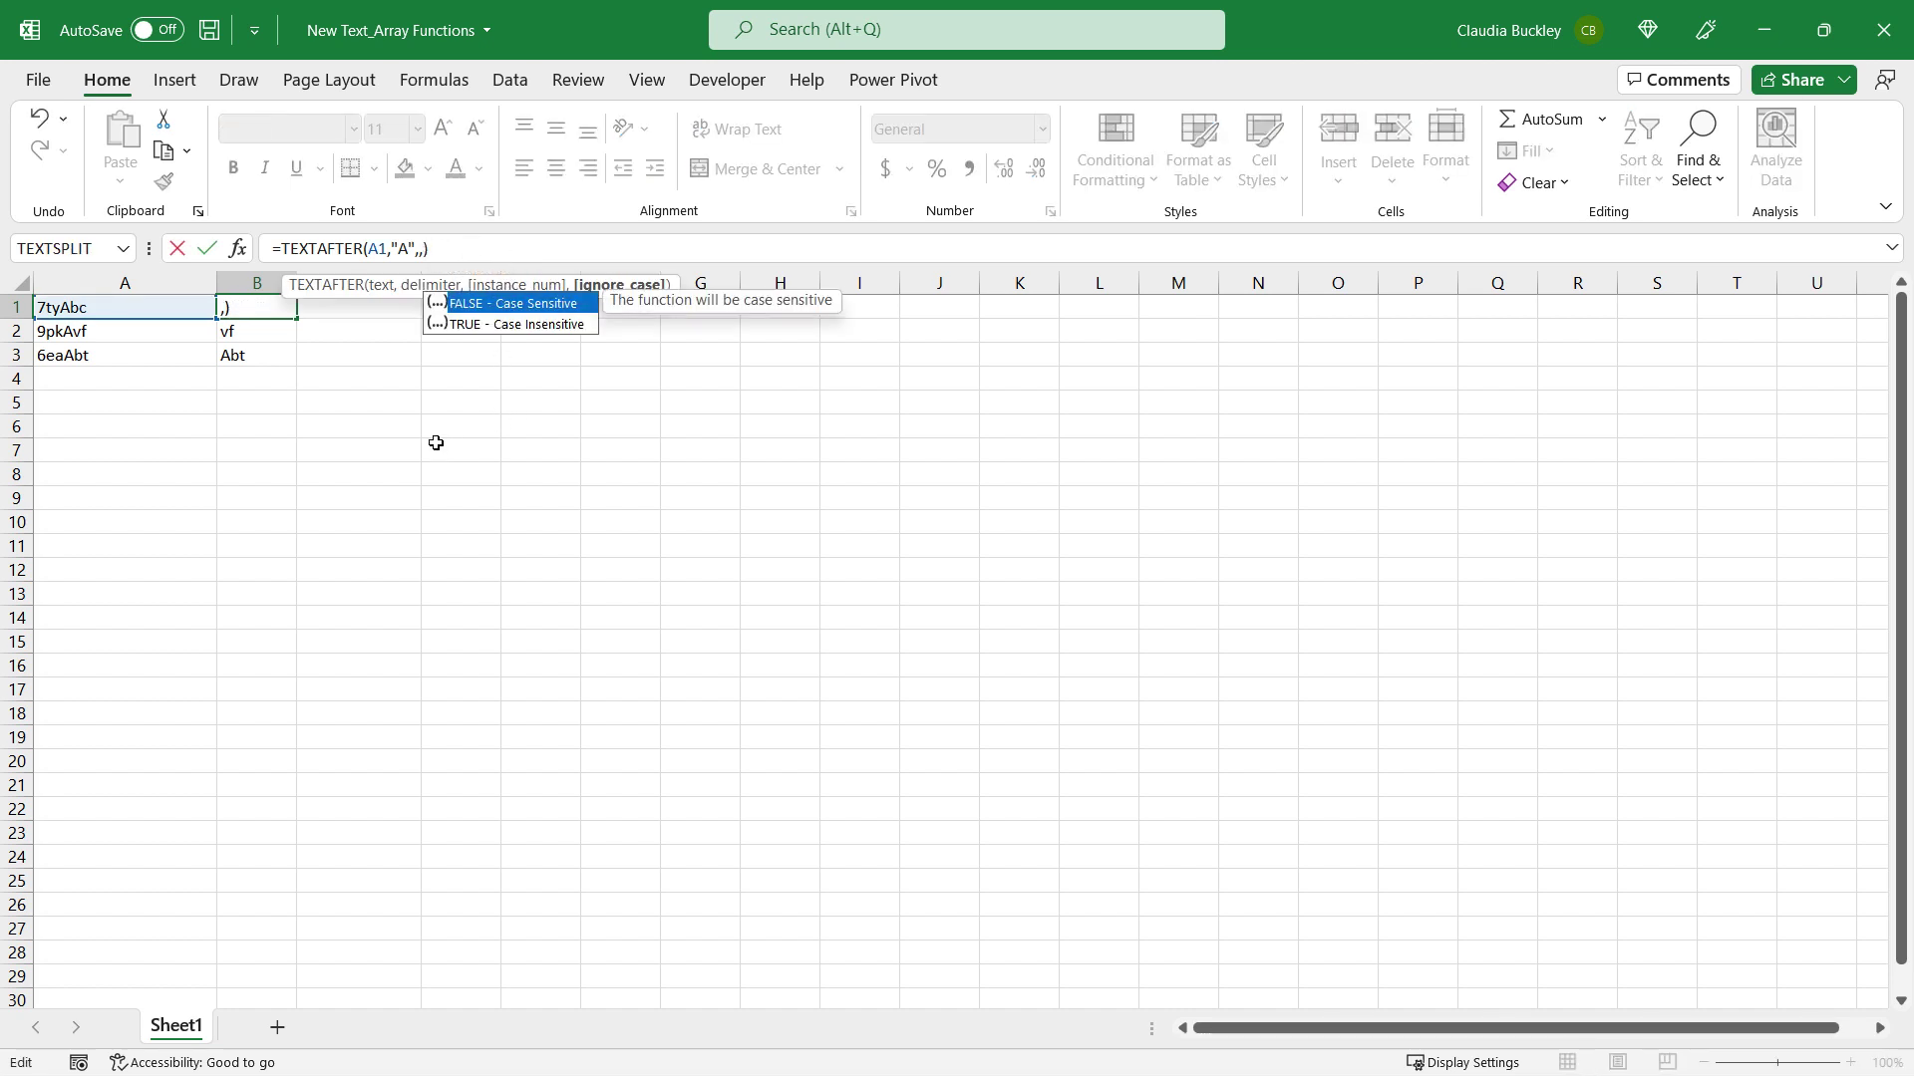
key("BackSpace")
key("BackSpace")
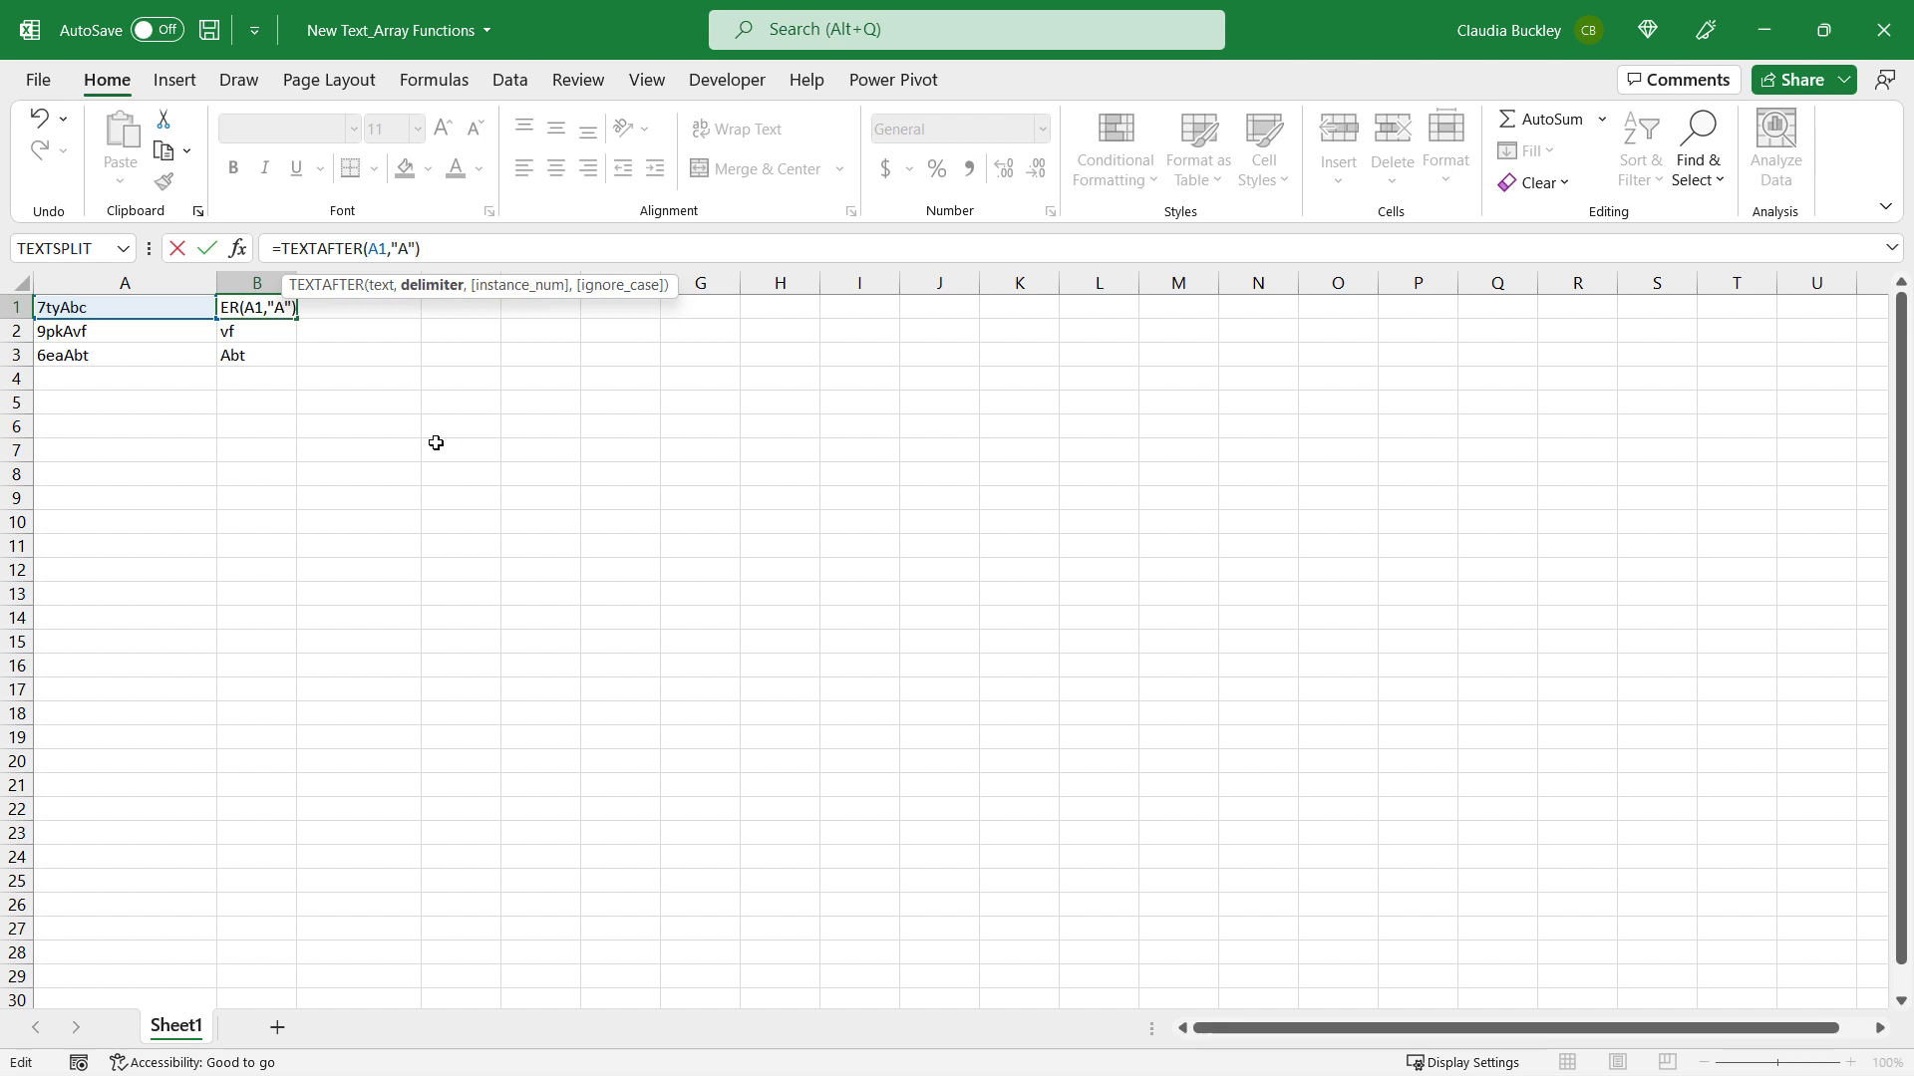
key("Return")
key("Up")
left_click_drag(296, 319, 270, 358)
left_click(270, 359)
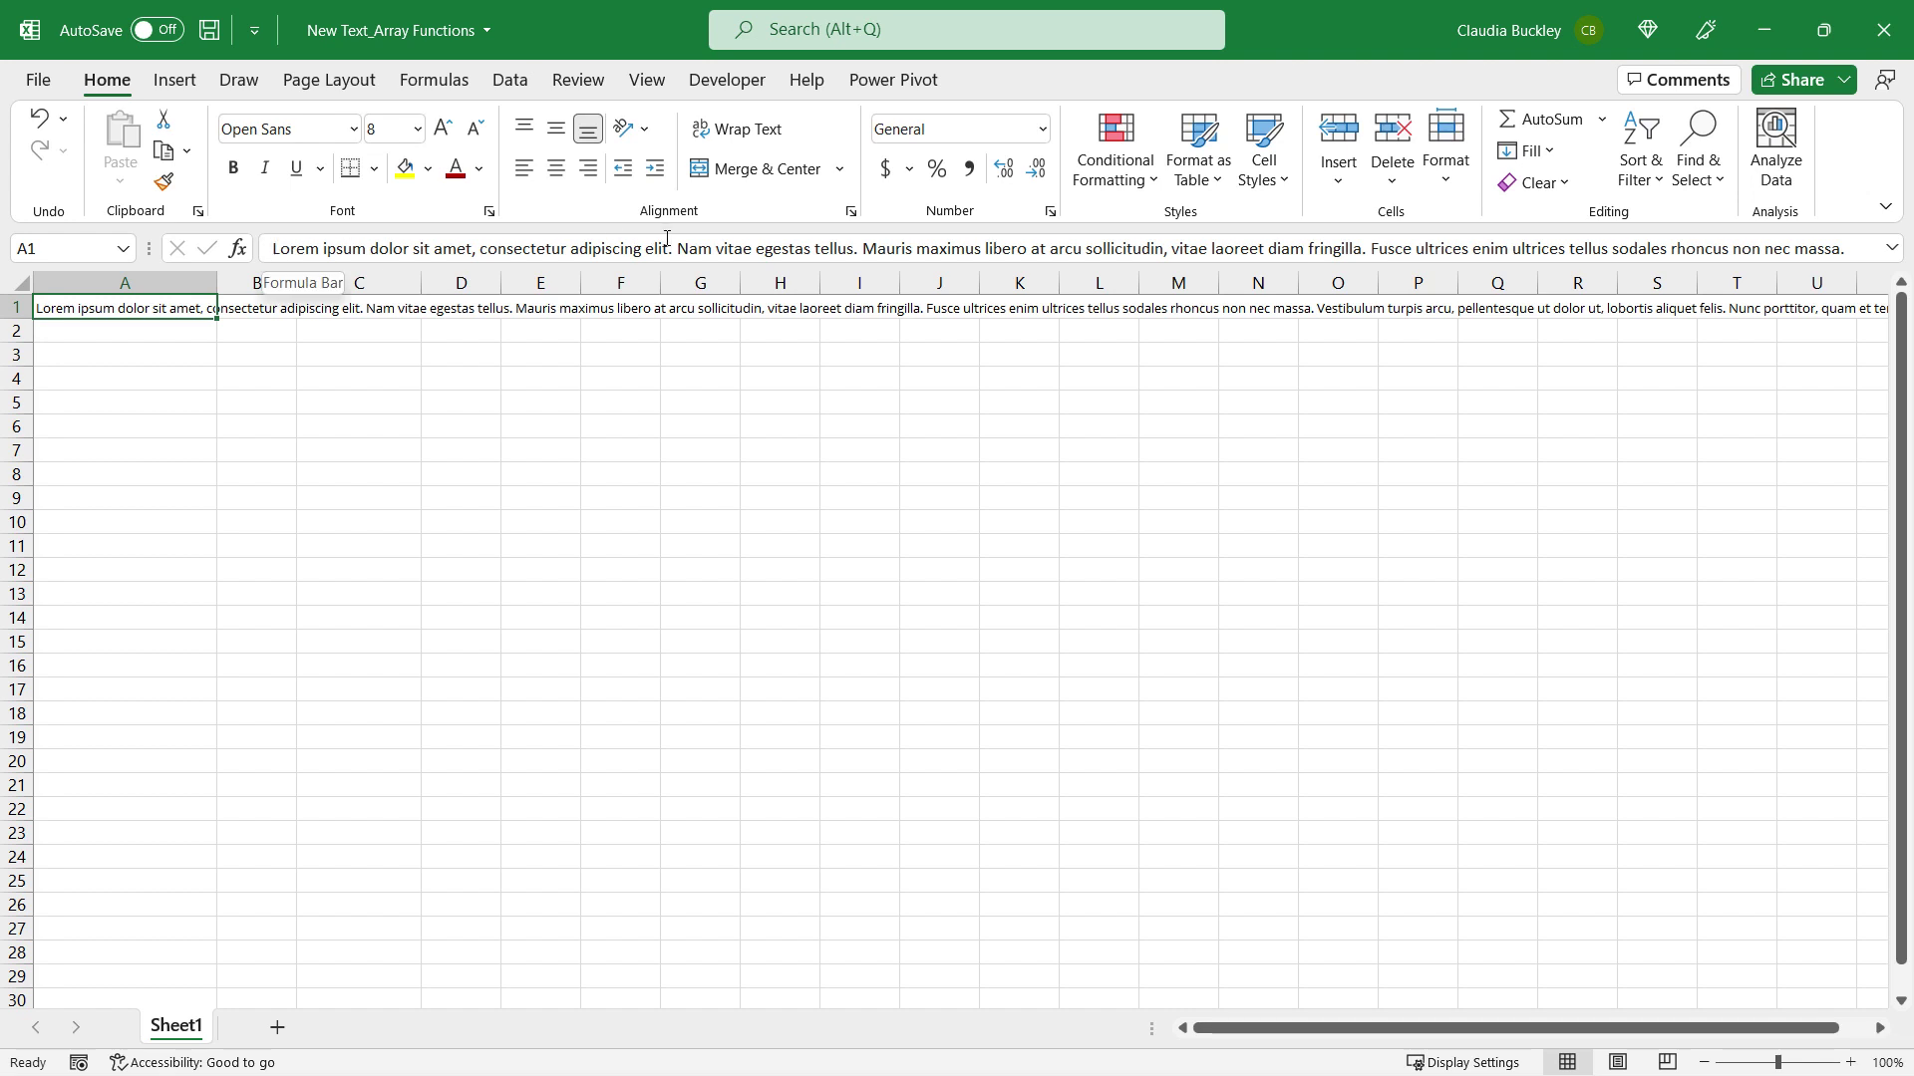
Step: Type =TEXTSPLIT(A1," ",".",TRUE,"/") in A4, splitting words by spaces and sentences by periods
left_click(108, 384)
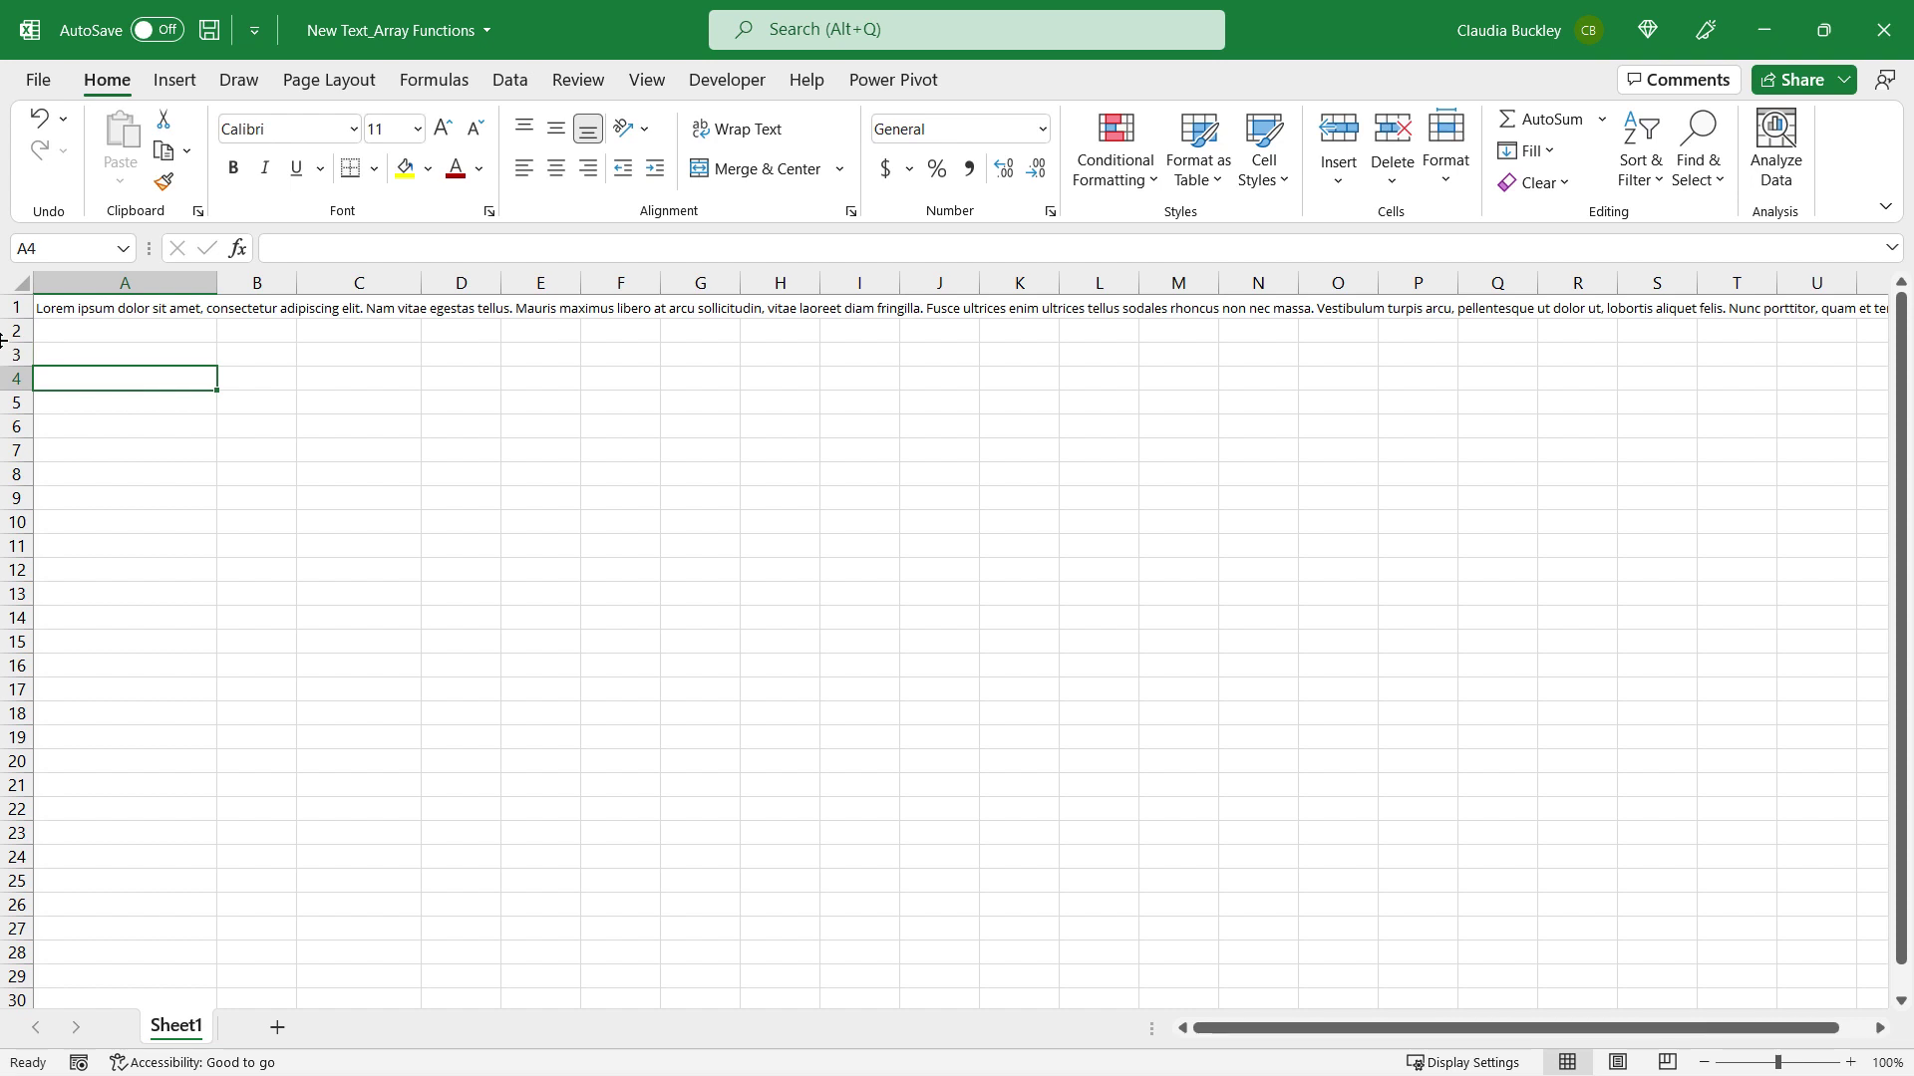
type("=text")
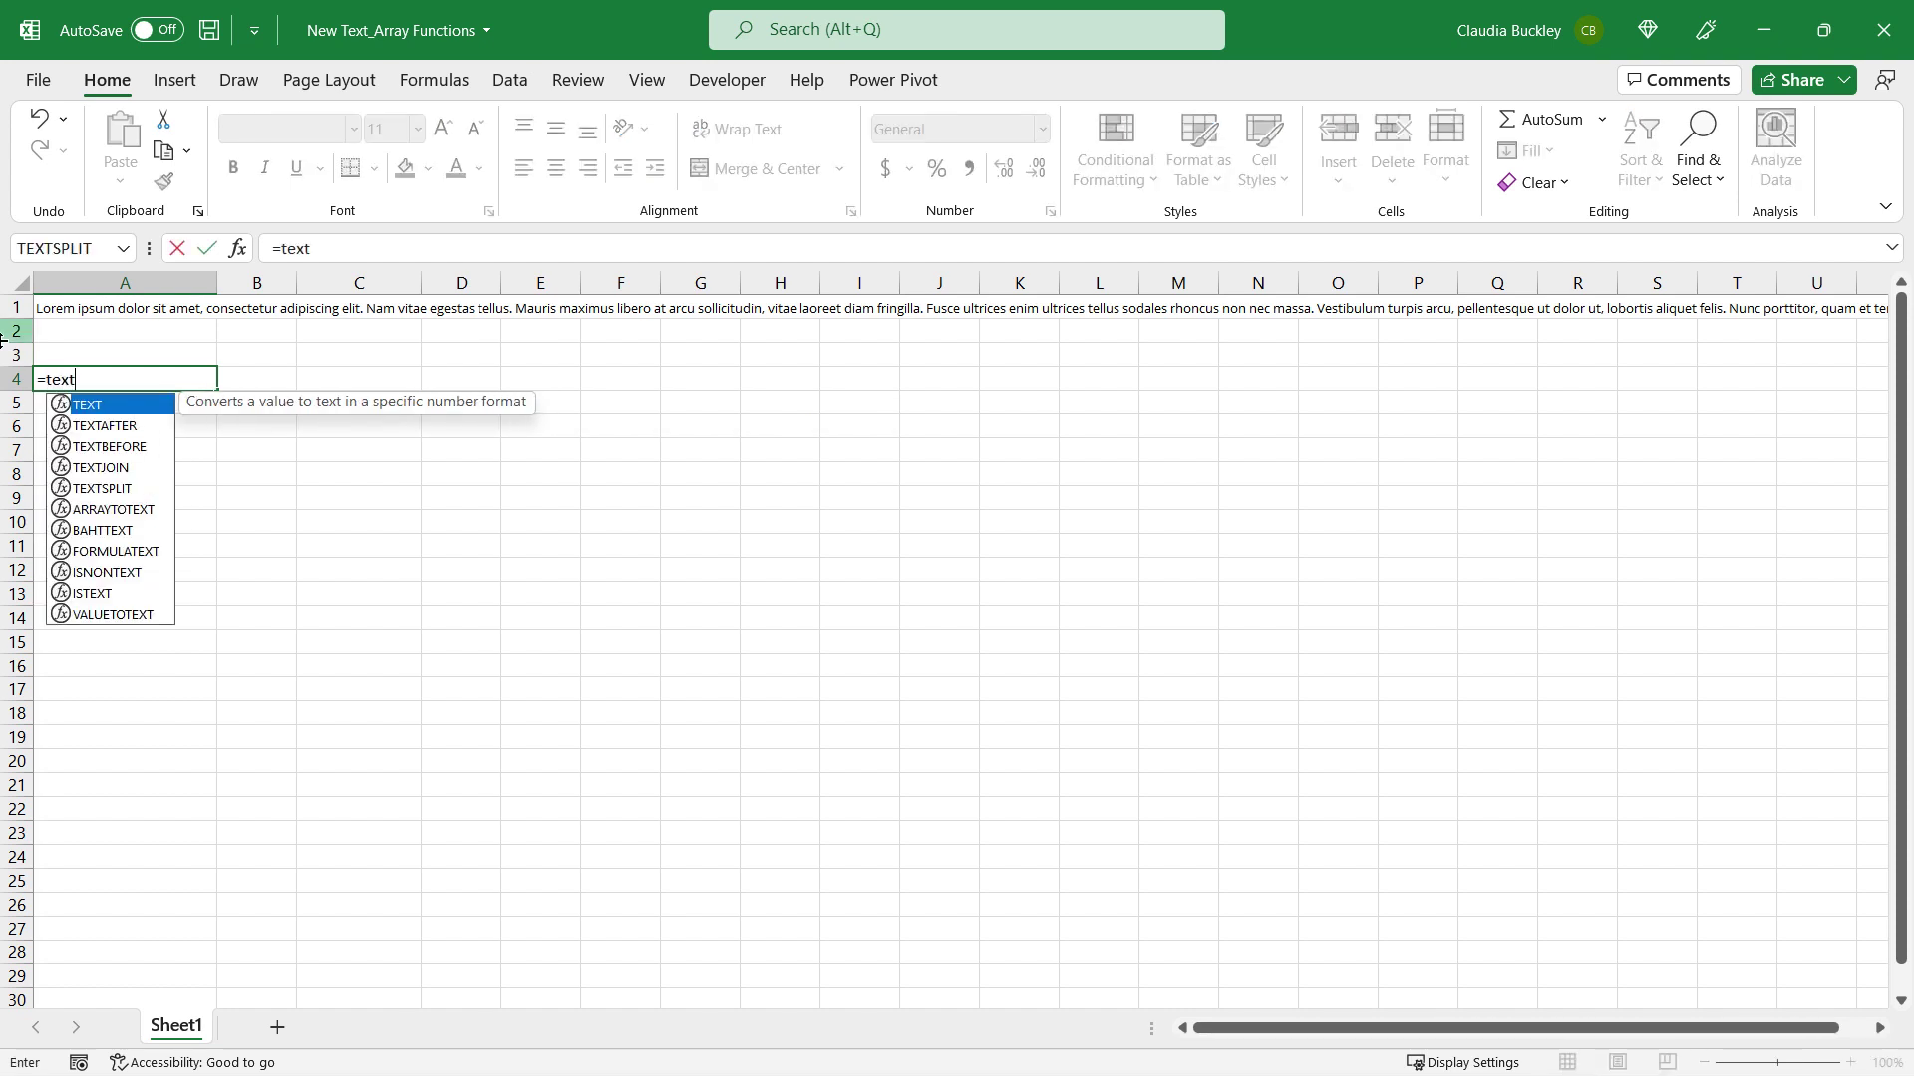
type("spl")
key("Tab")
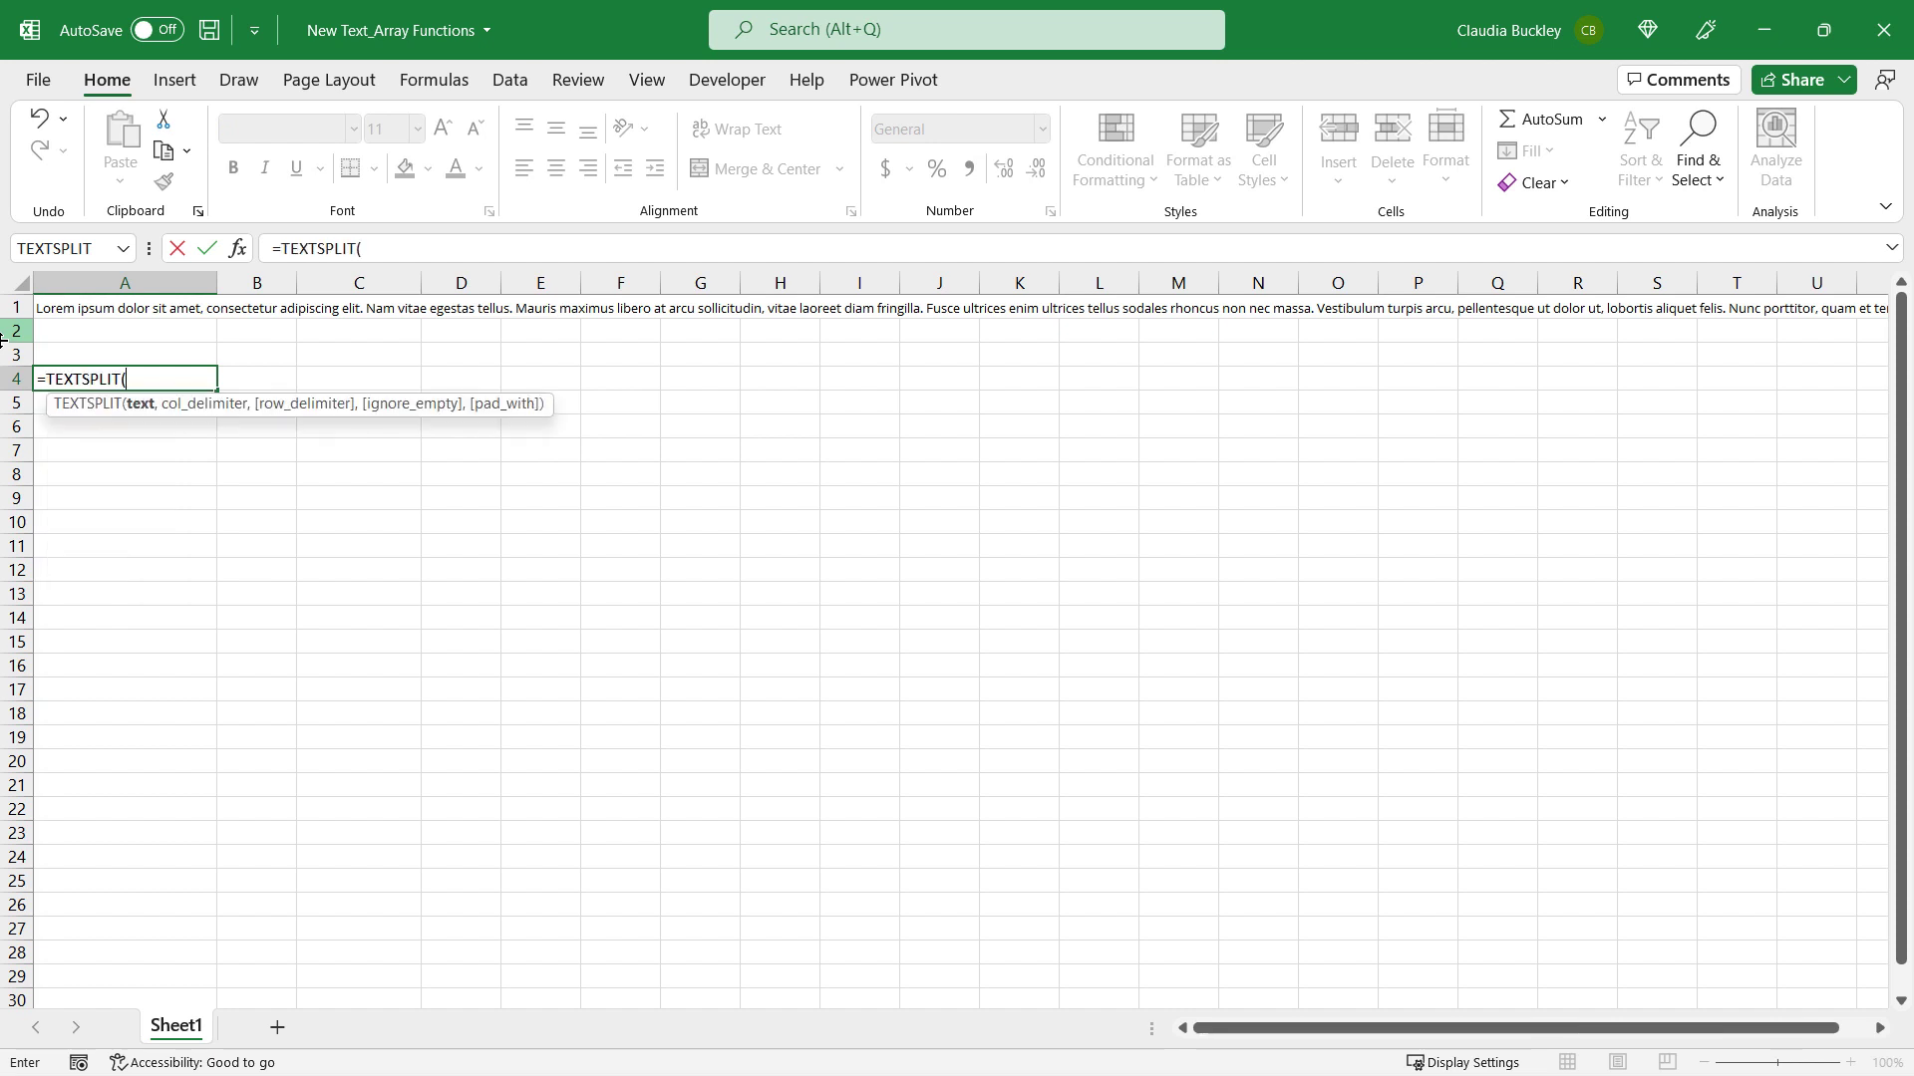
type("a1")
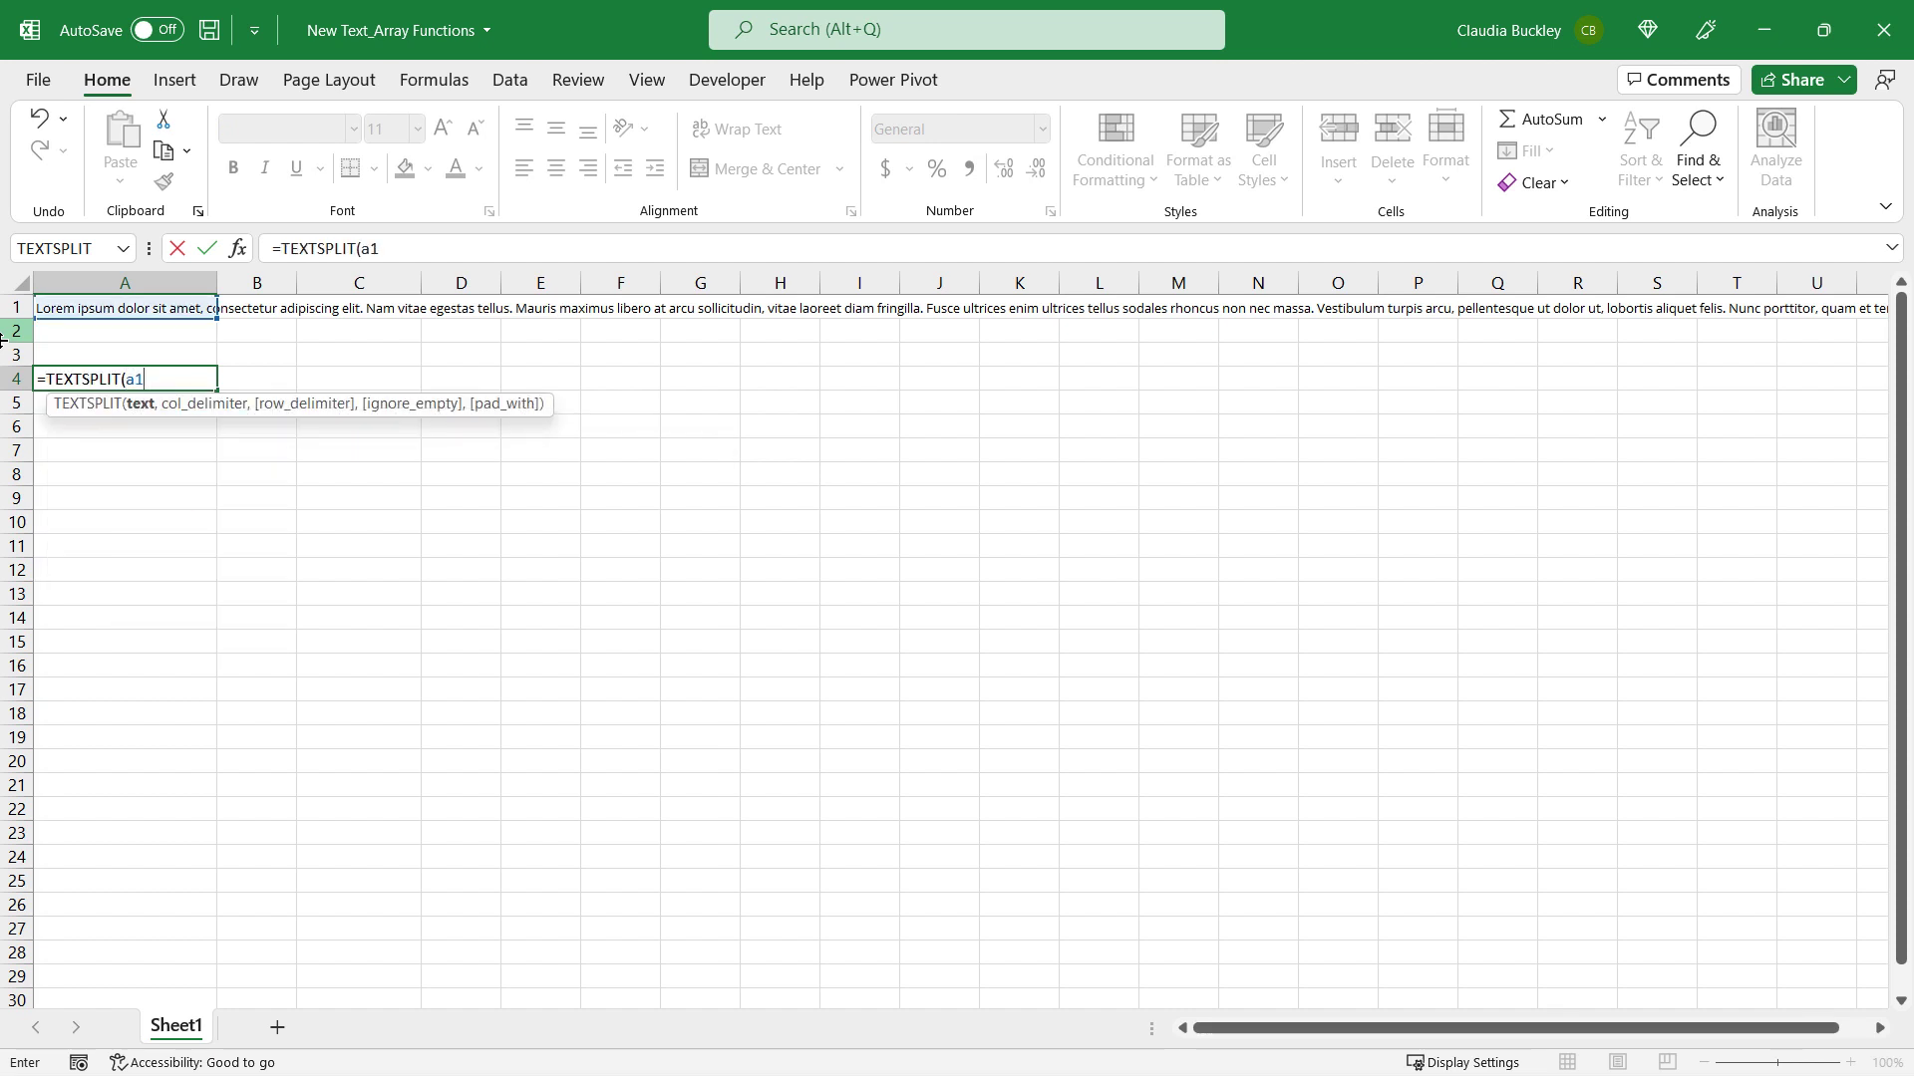
type(",\" \",")
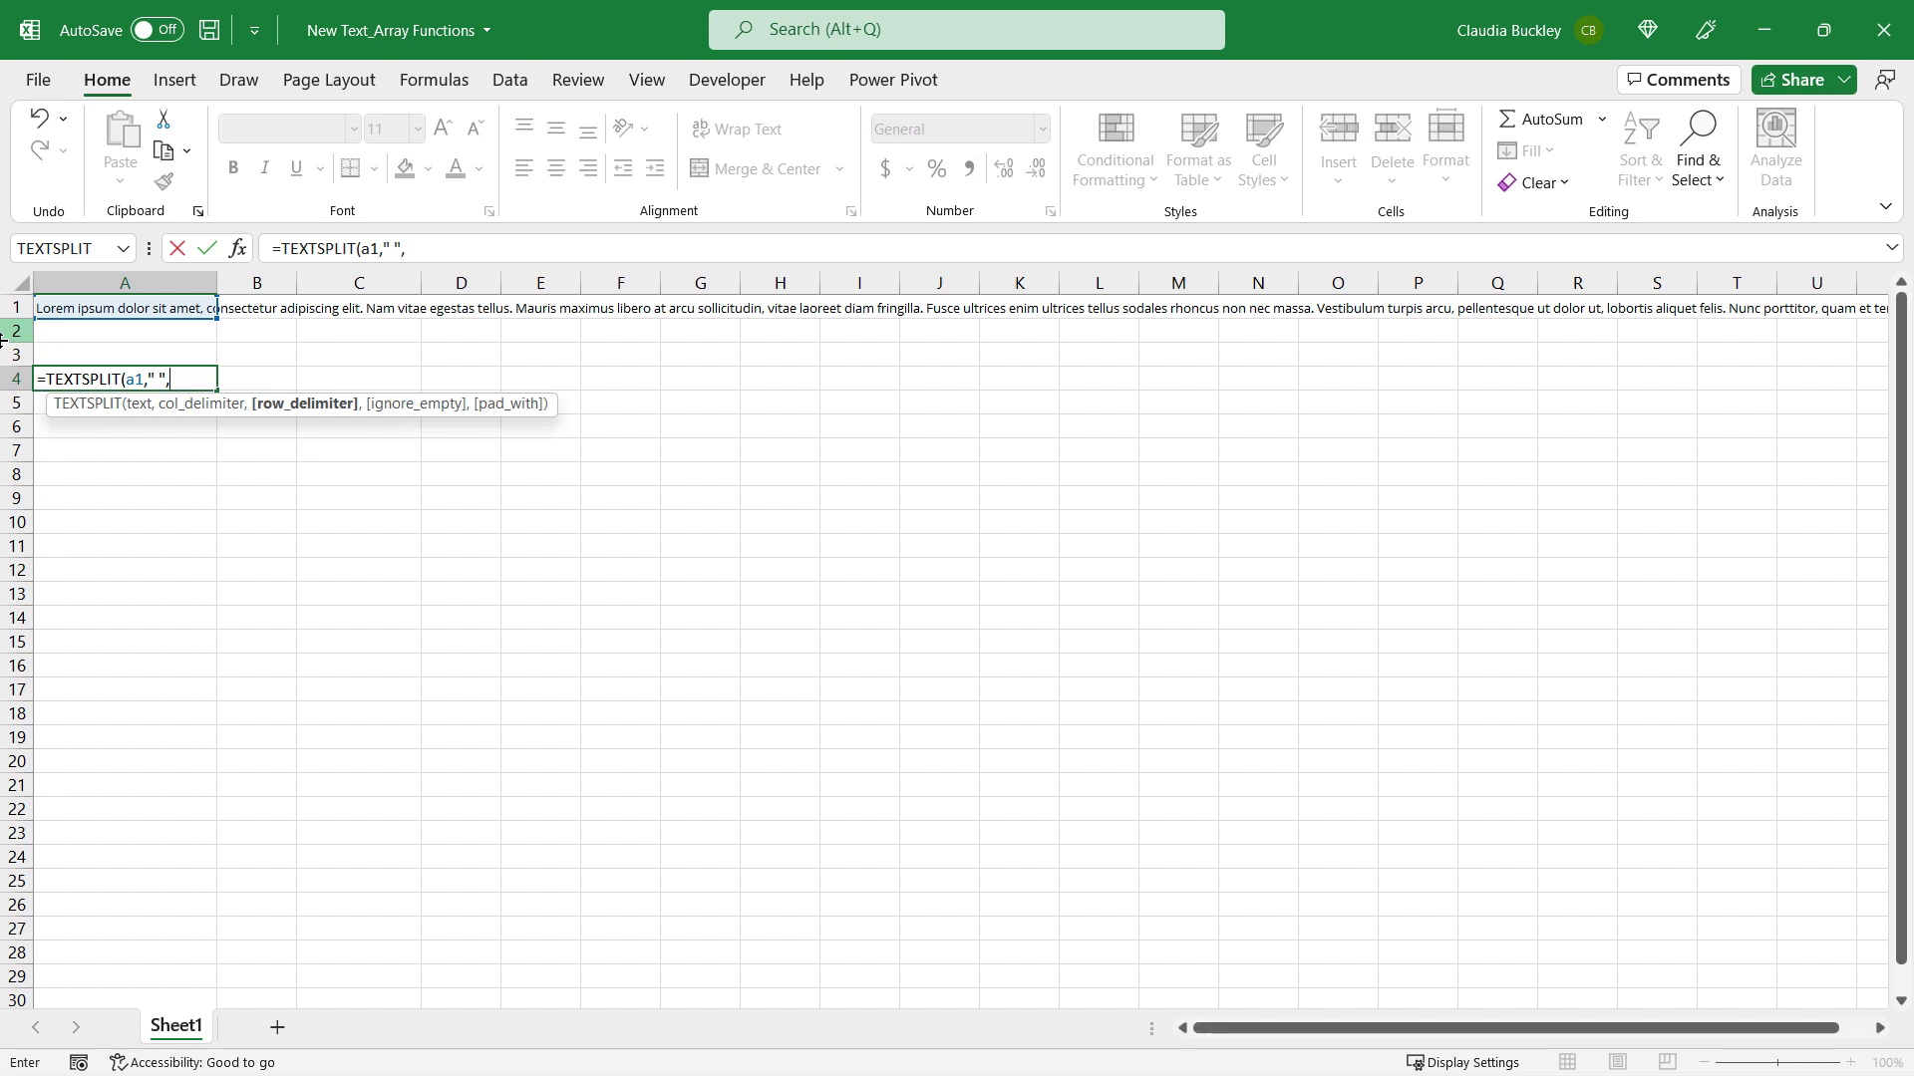
type("\".\",")
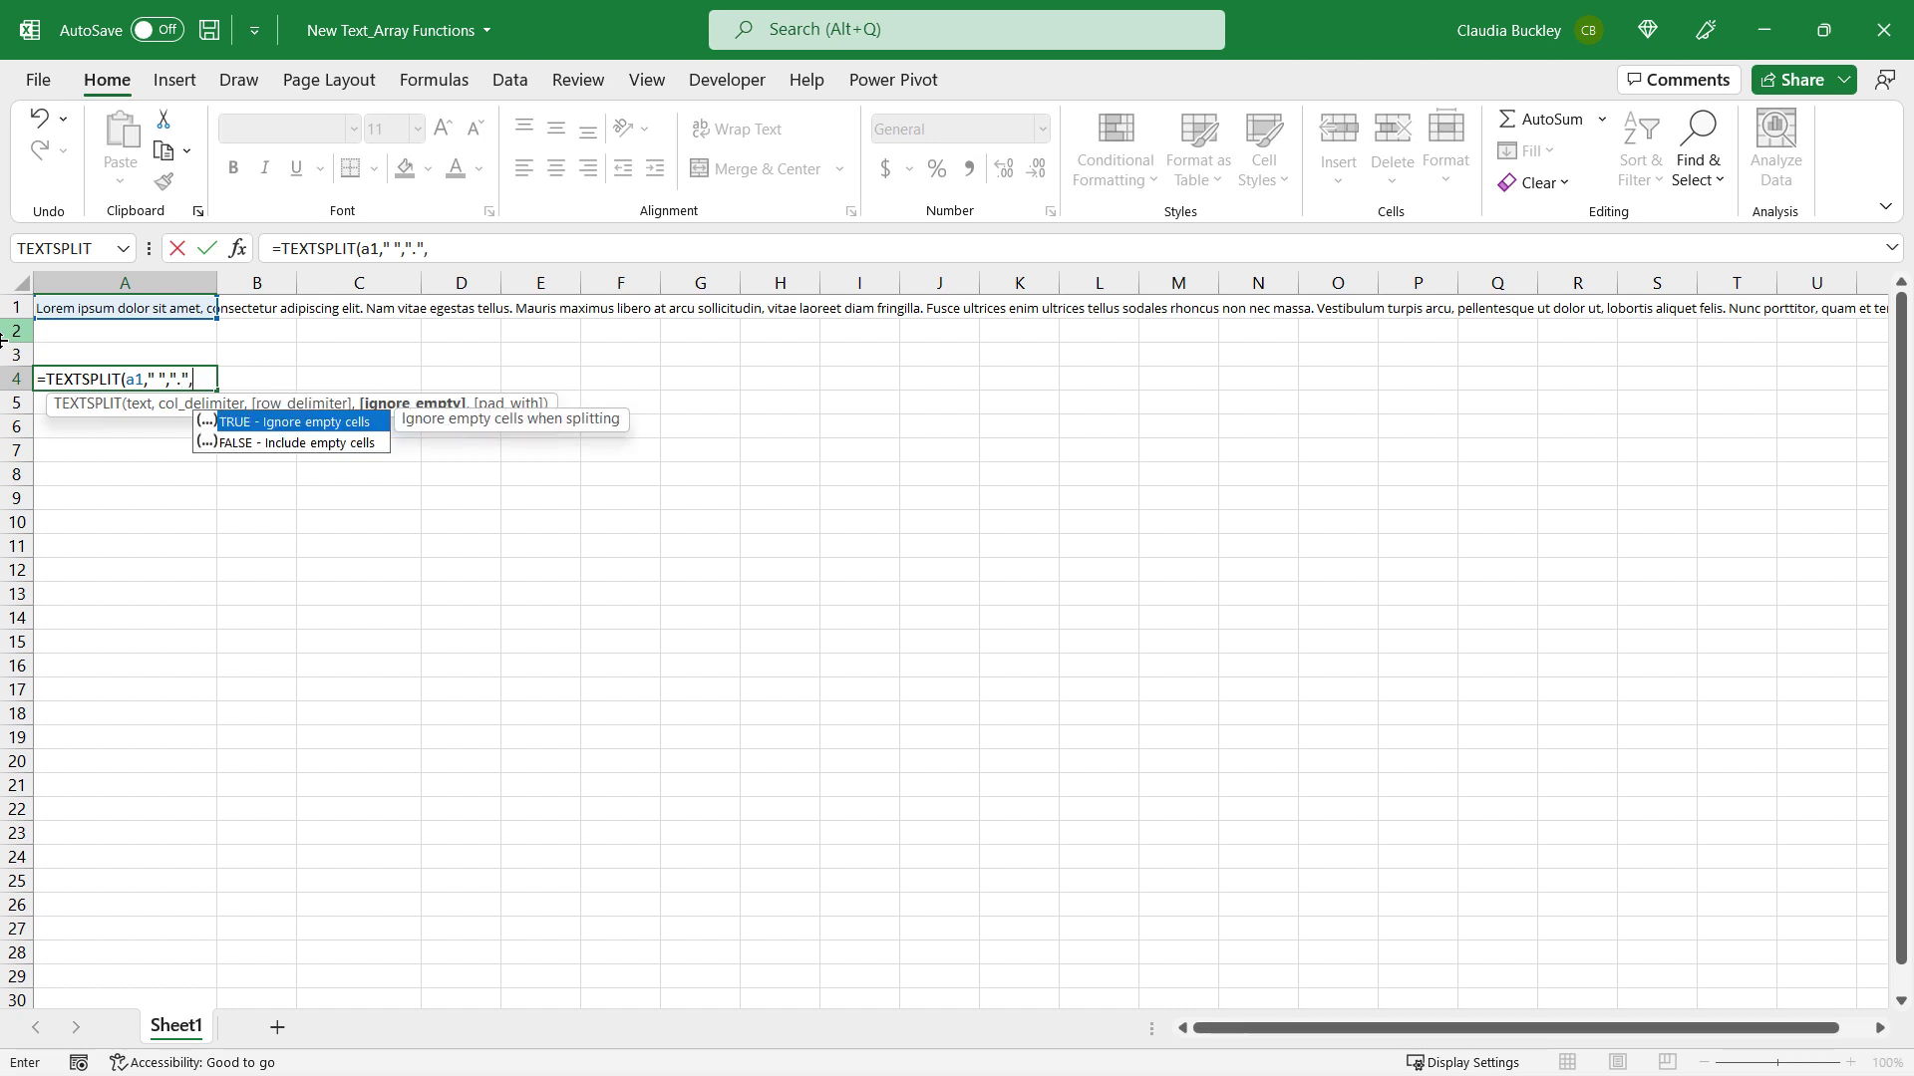
type("true,")
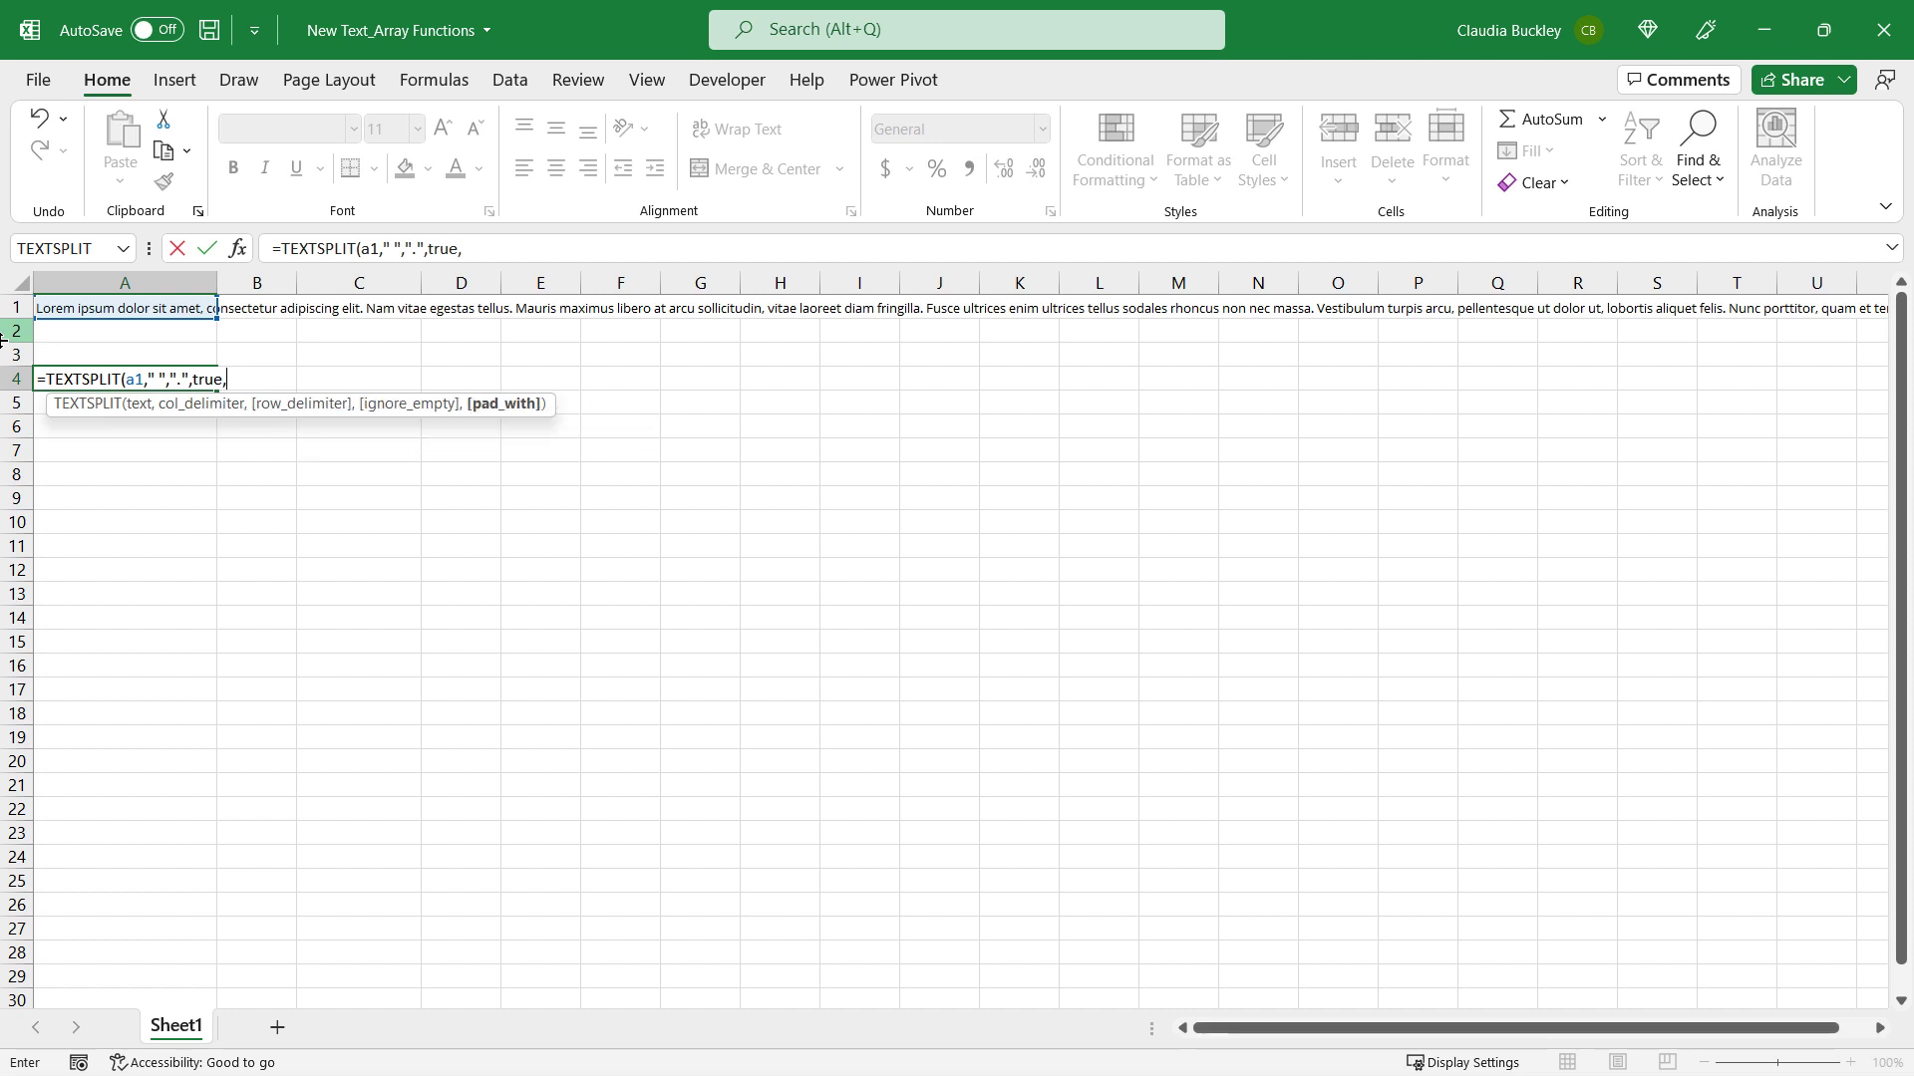
type("\"/\"")
key("ctrl+Return")
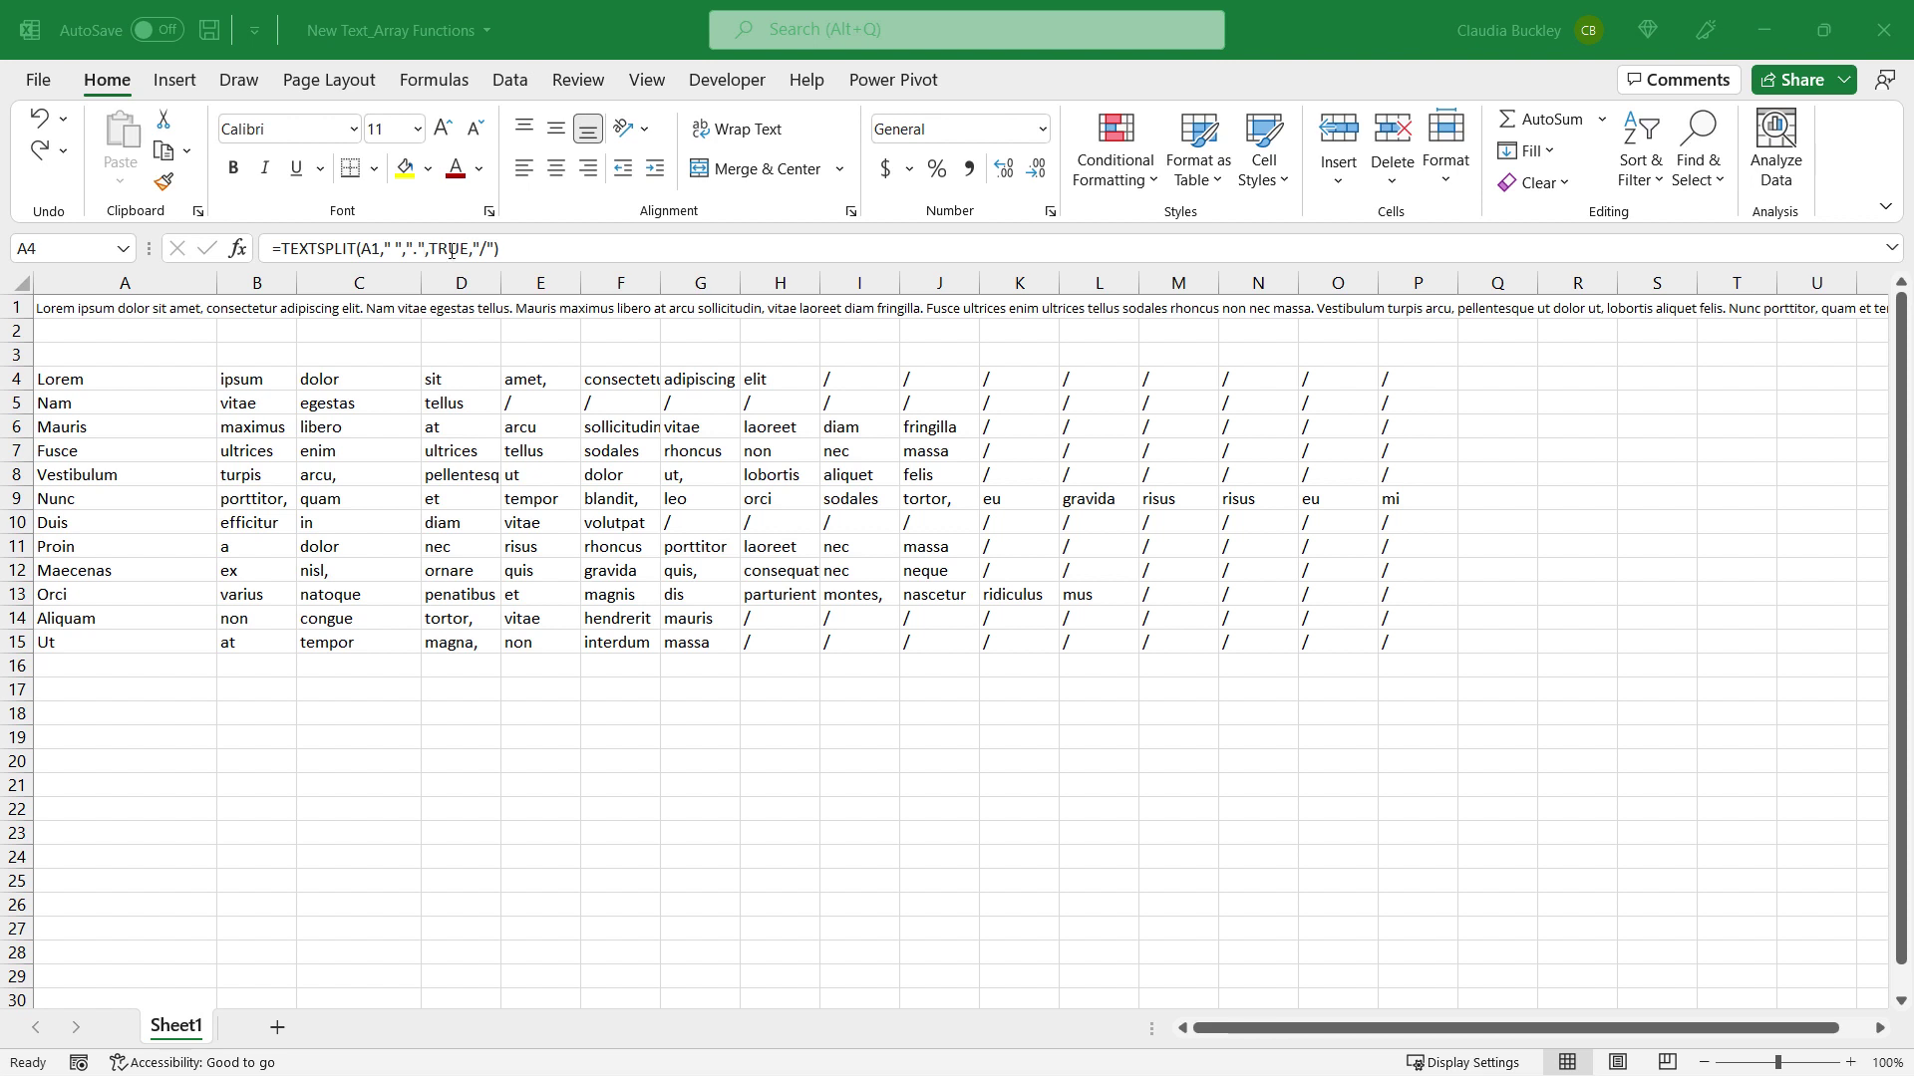
Step: Try ignore-empty as FALSE in the TEXTSPLIT formula, then set it back to TRUE
double_click(451, 251)
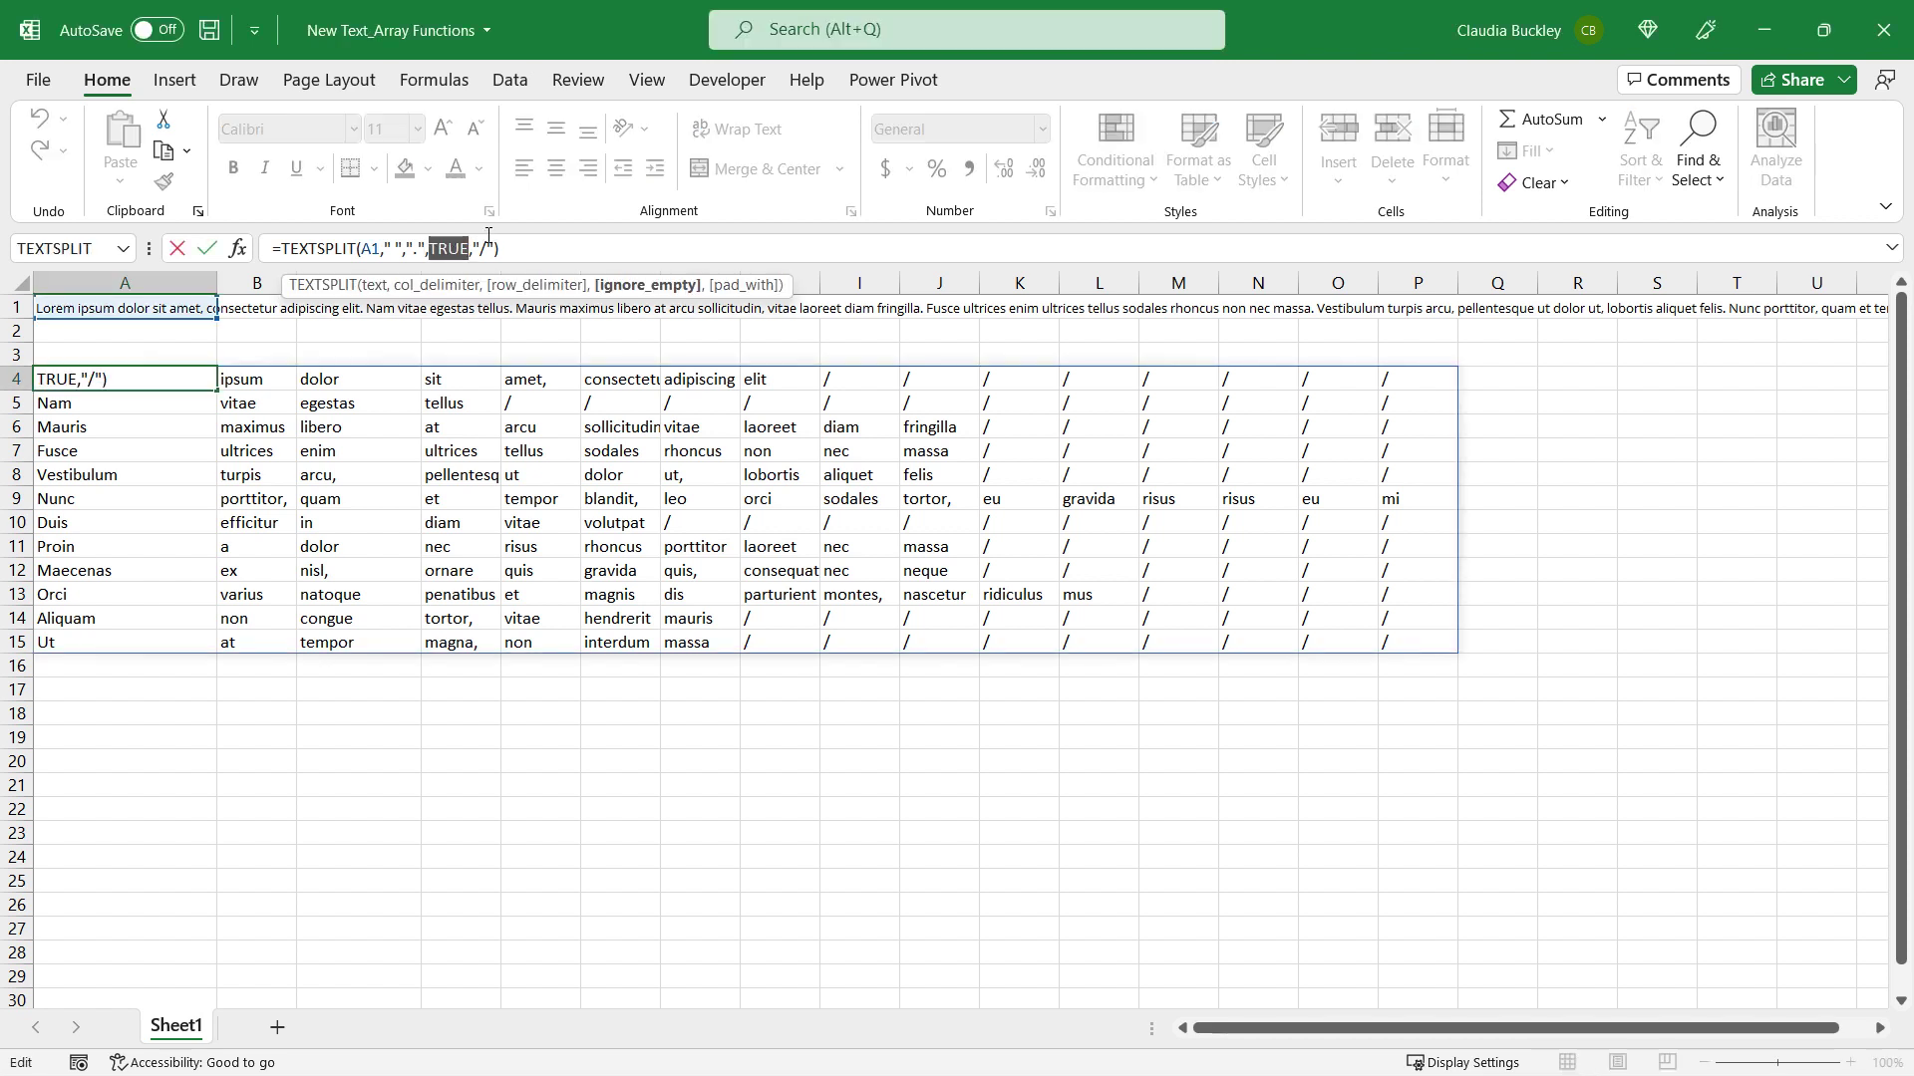
type("false")
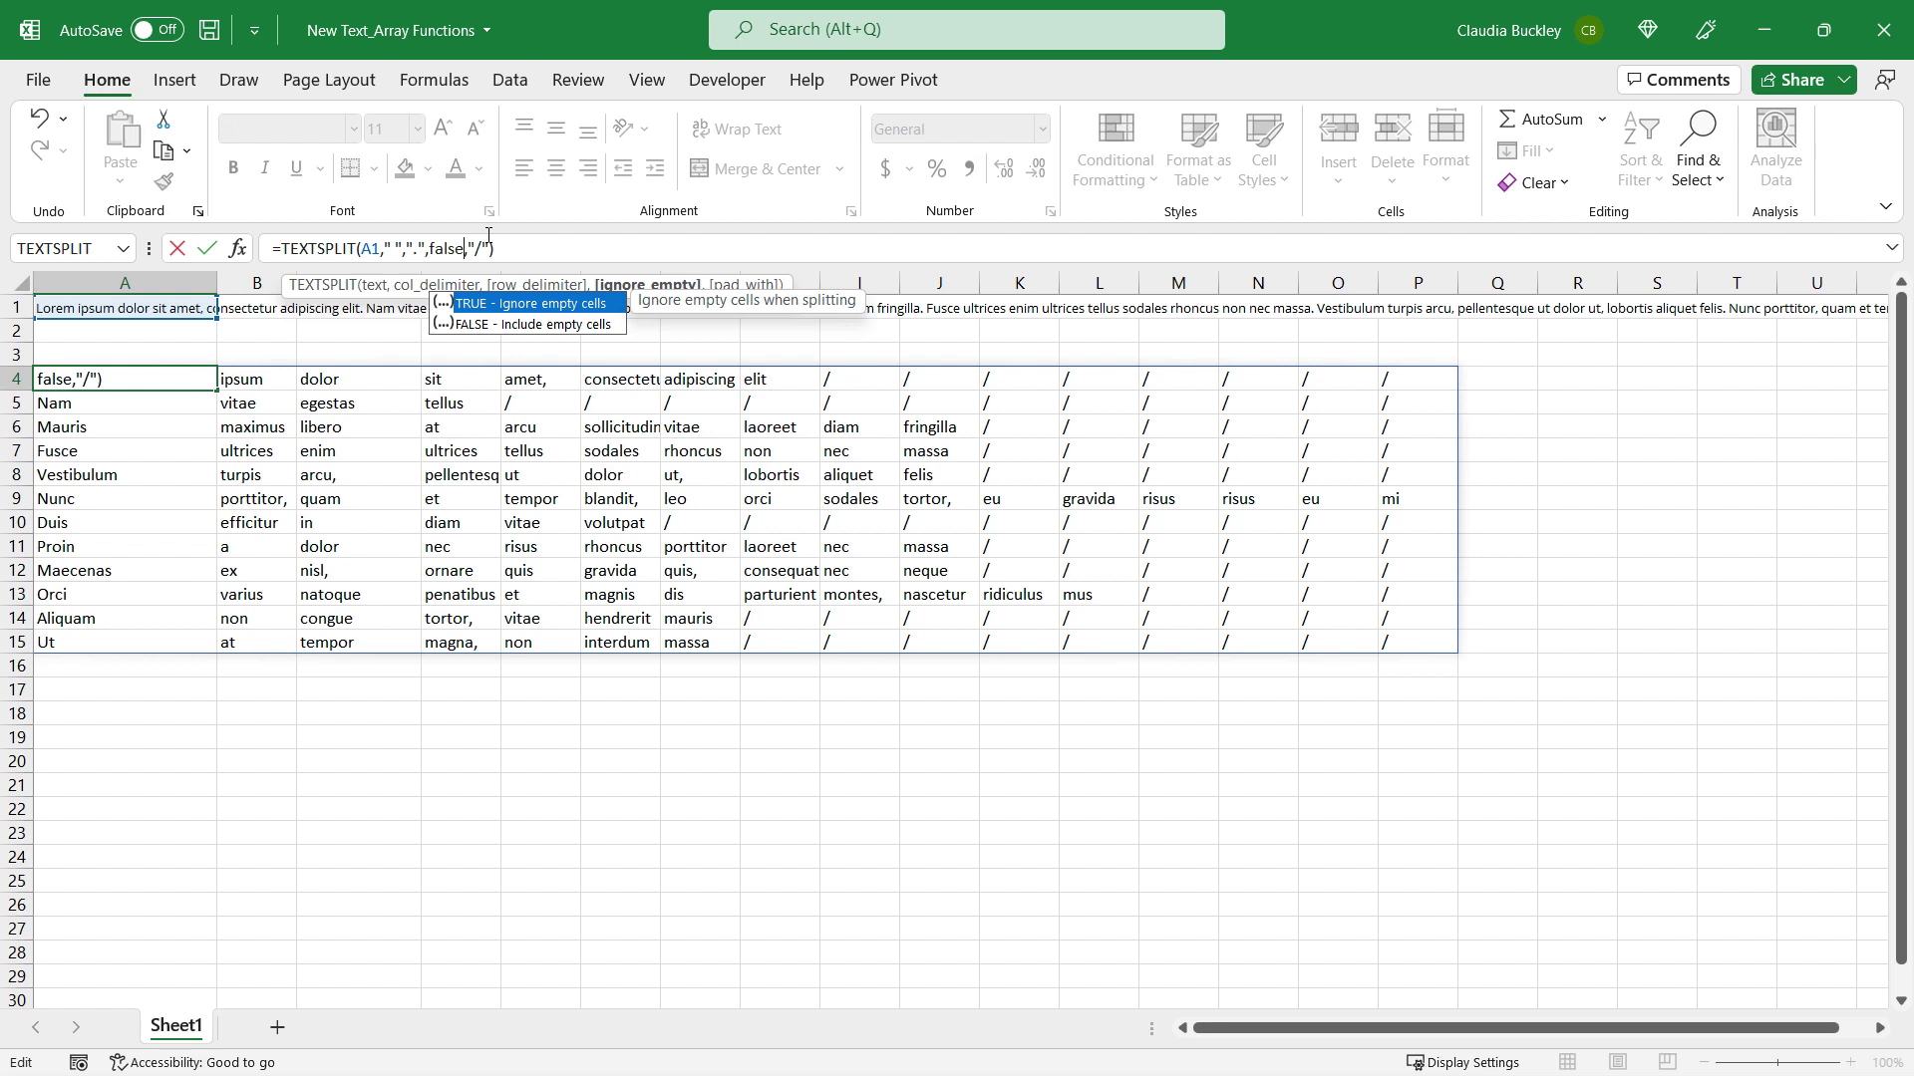
key("Return")
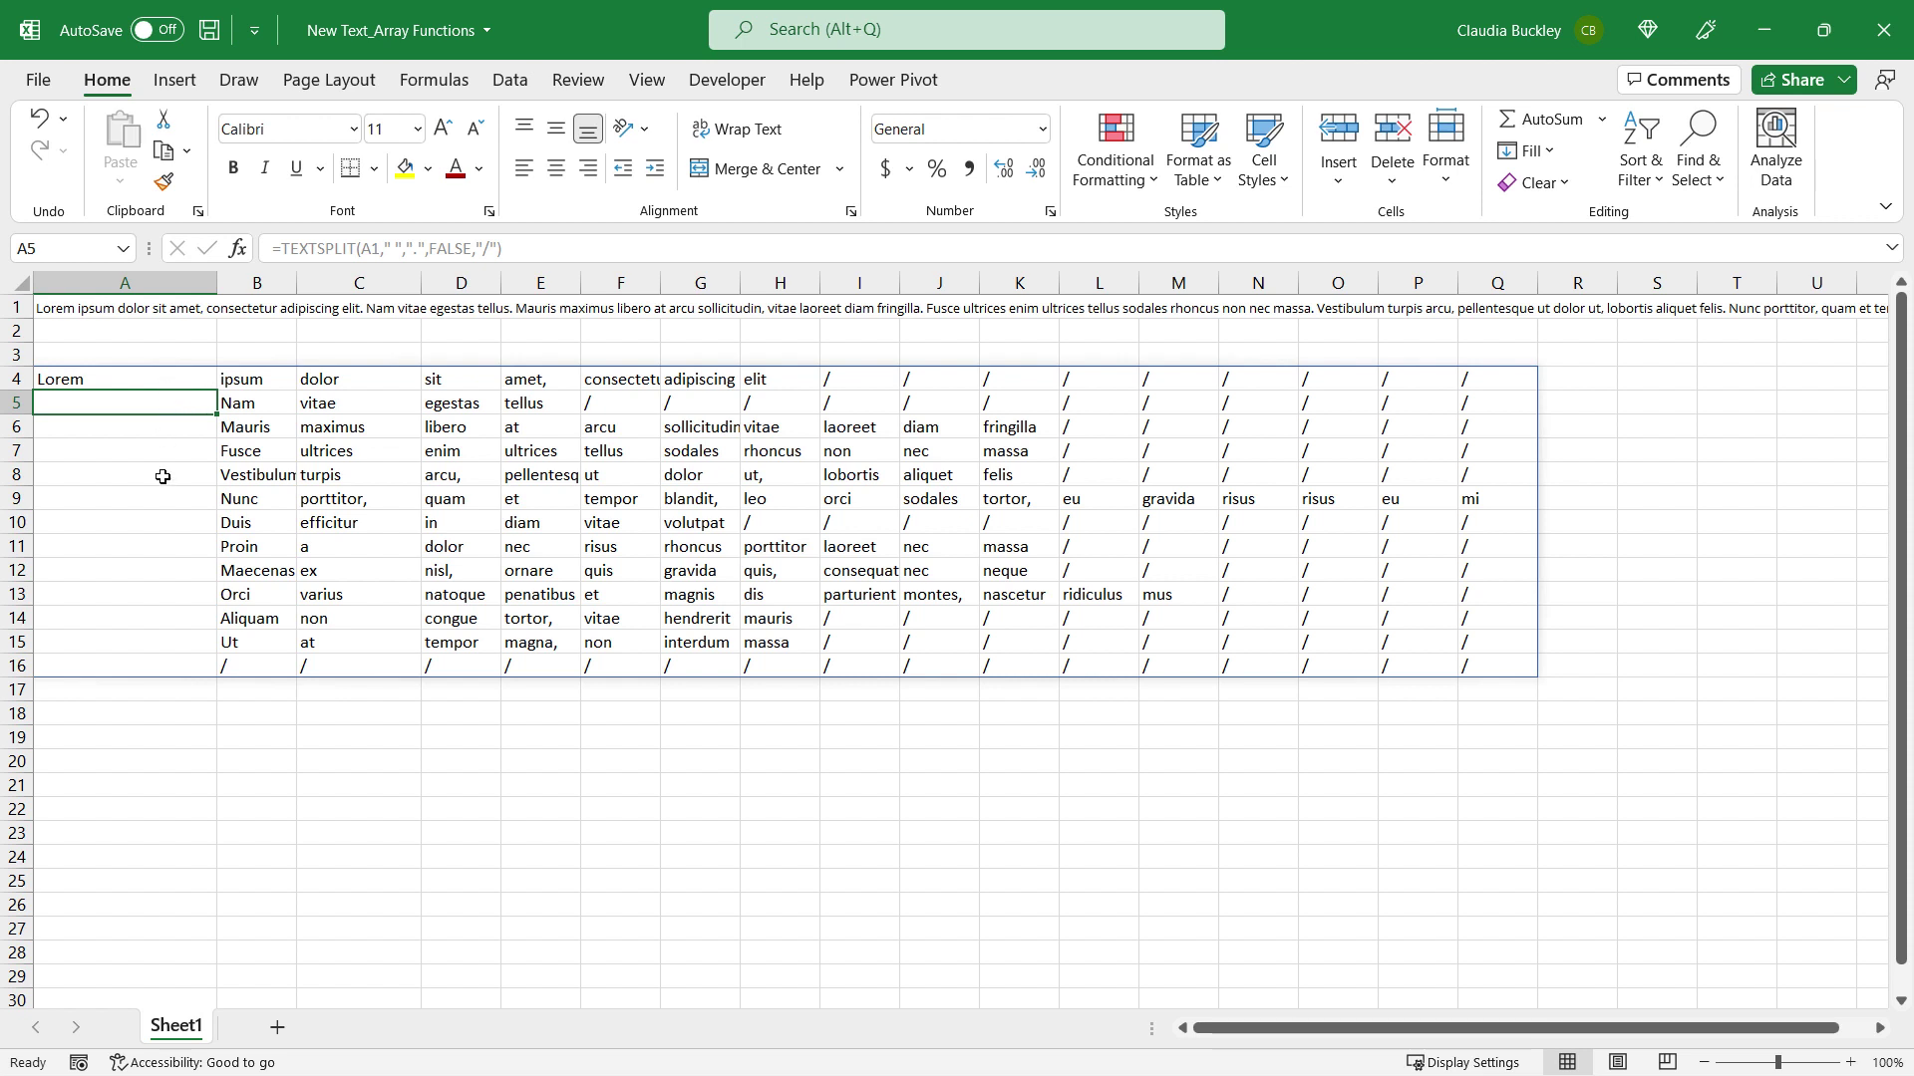
left_click(103, 373)
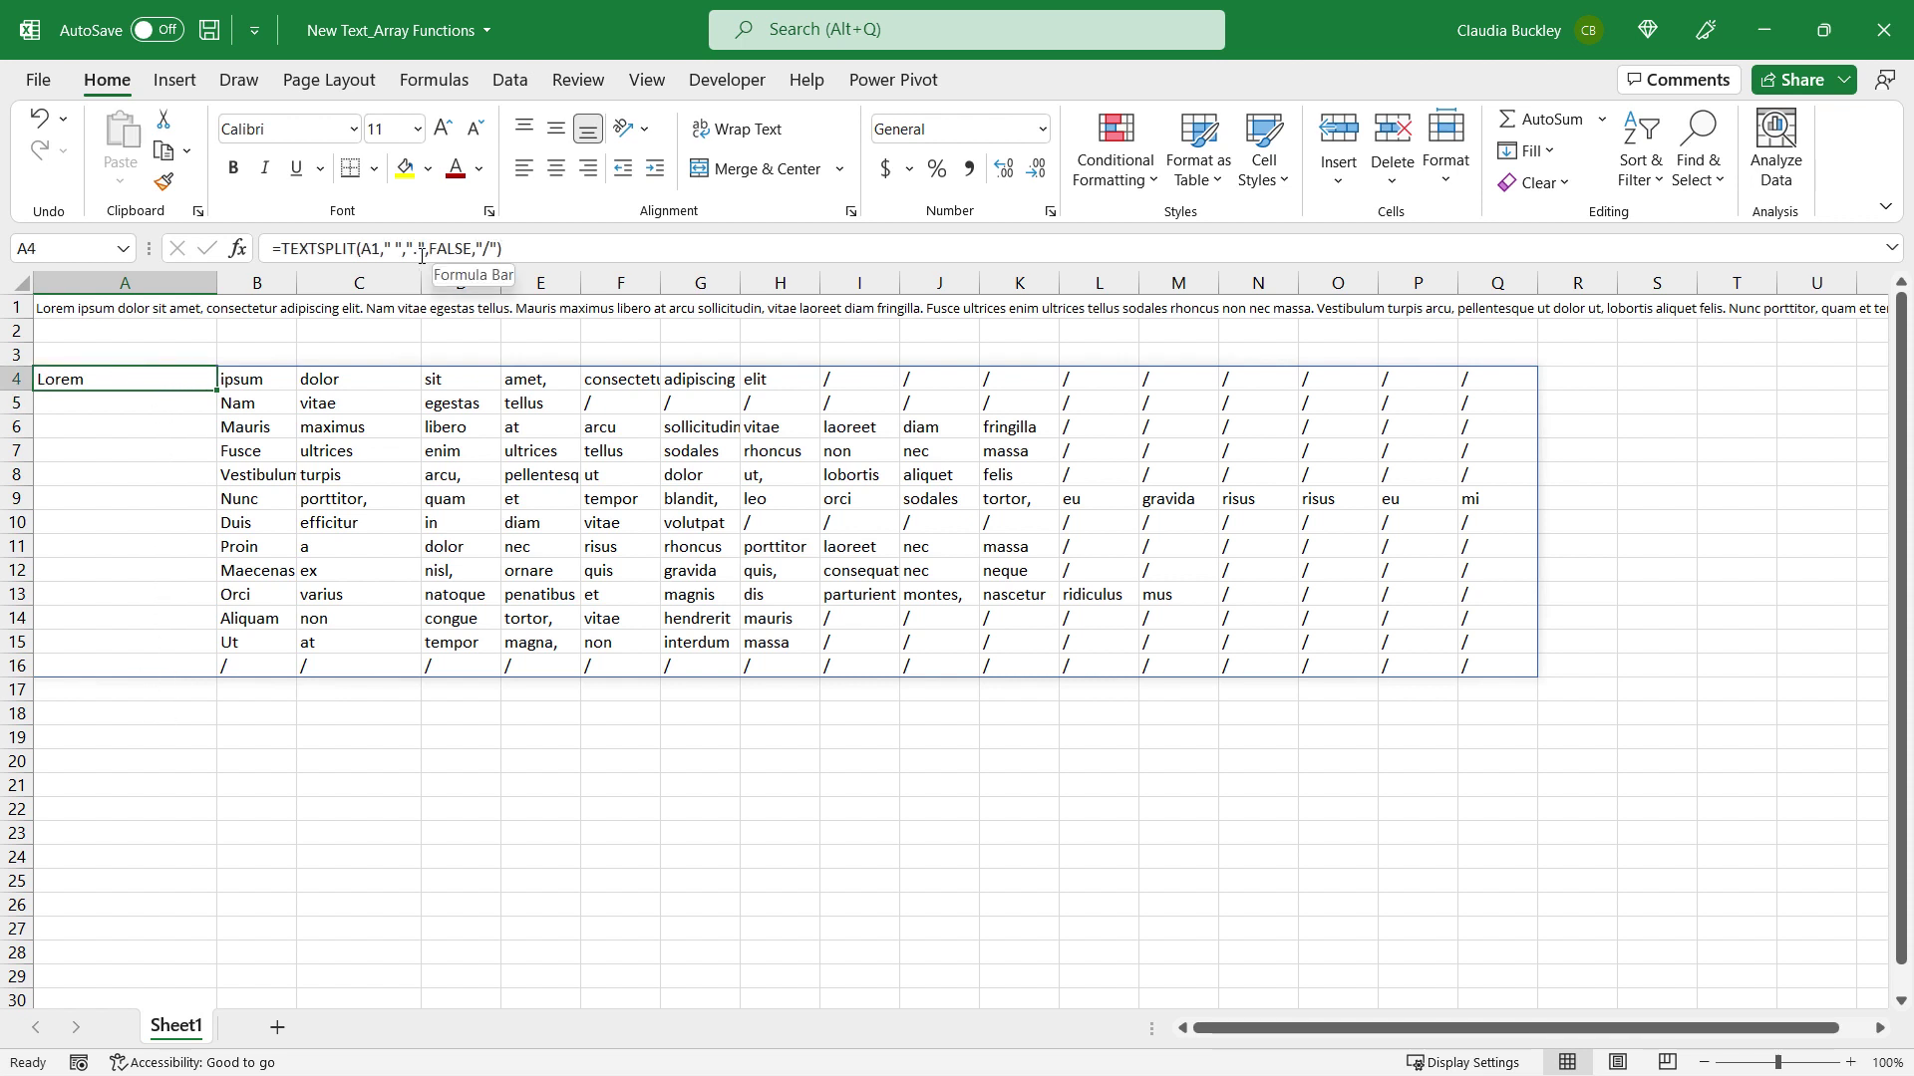
left_click(421, 251)
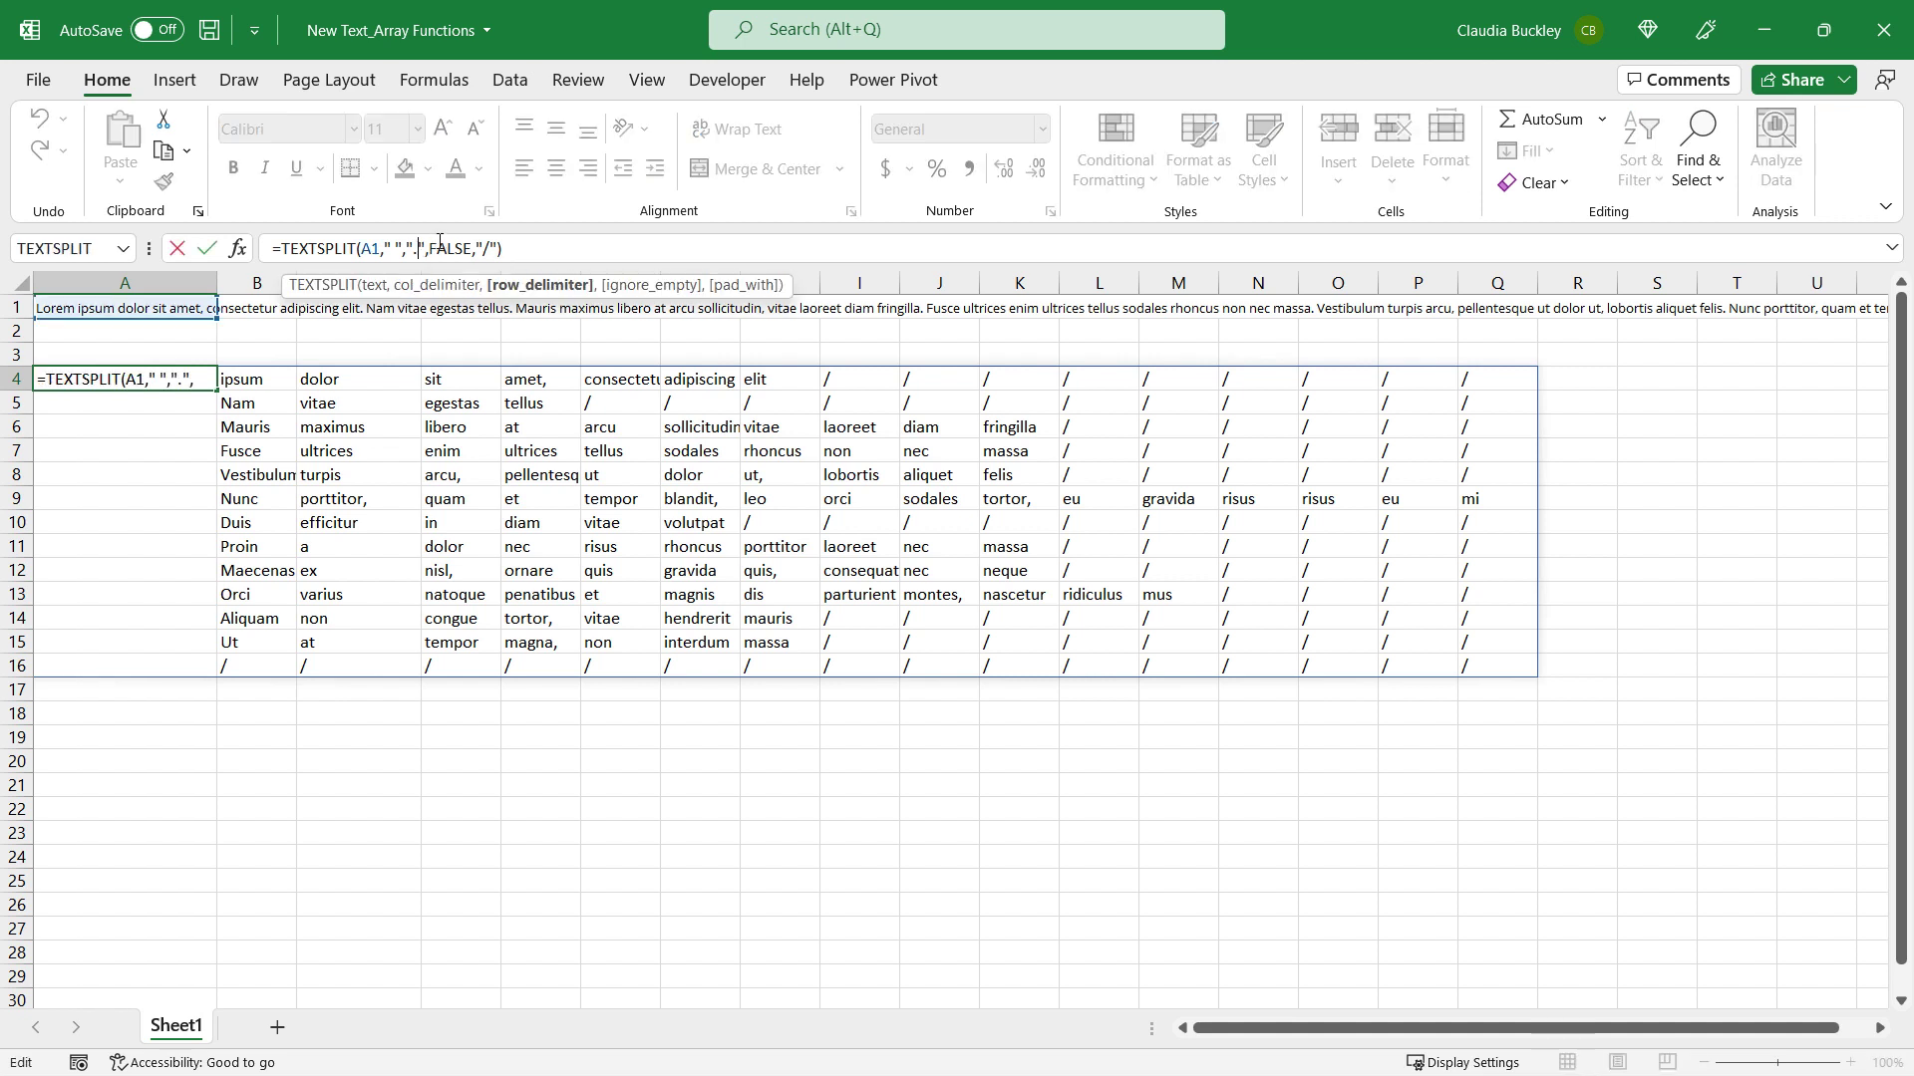
key("Return")
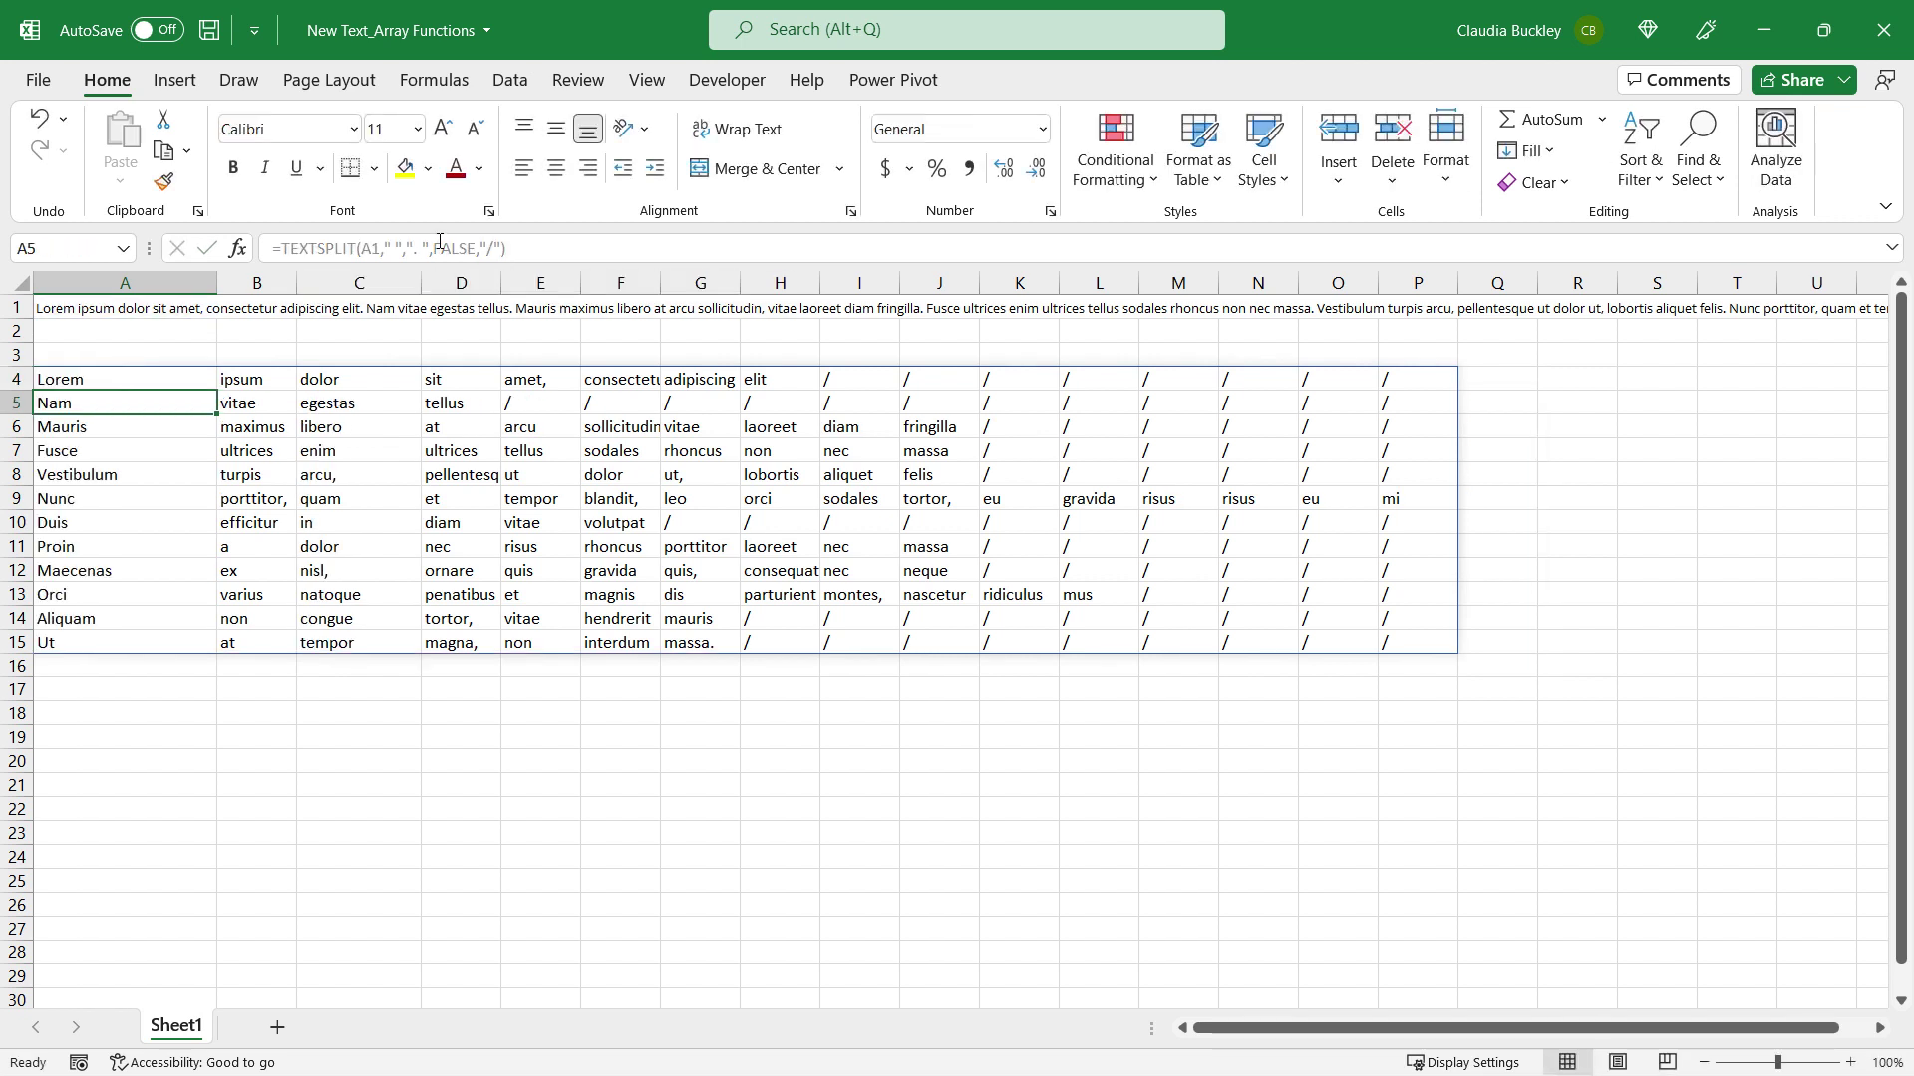
key("ctrl+z")
double_click(446, 248)
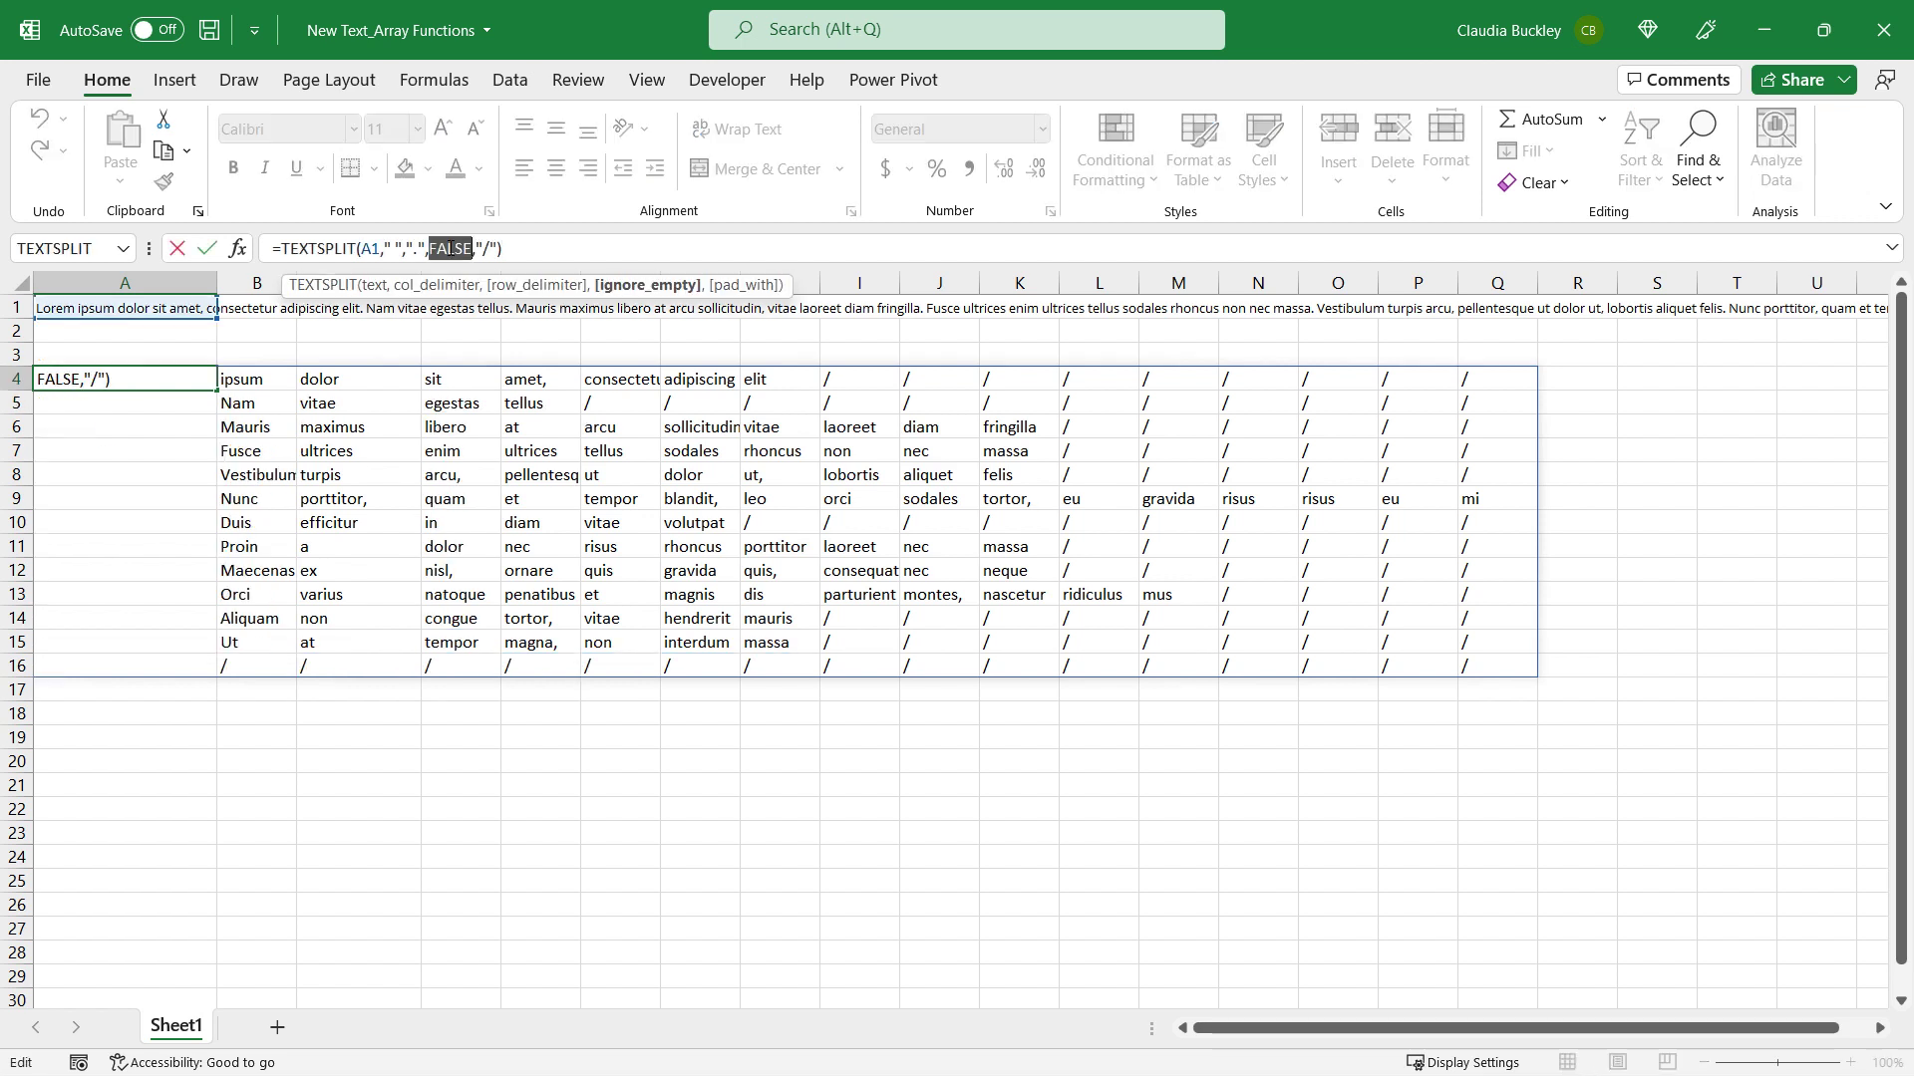
type("true")
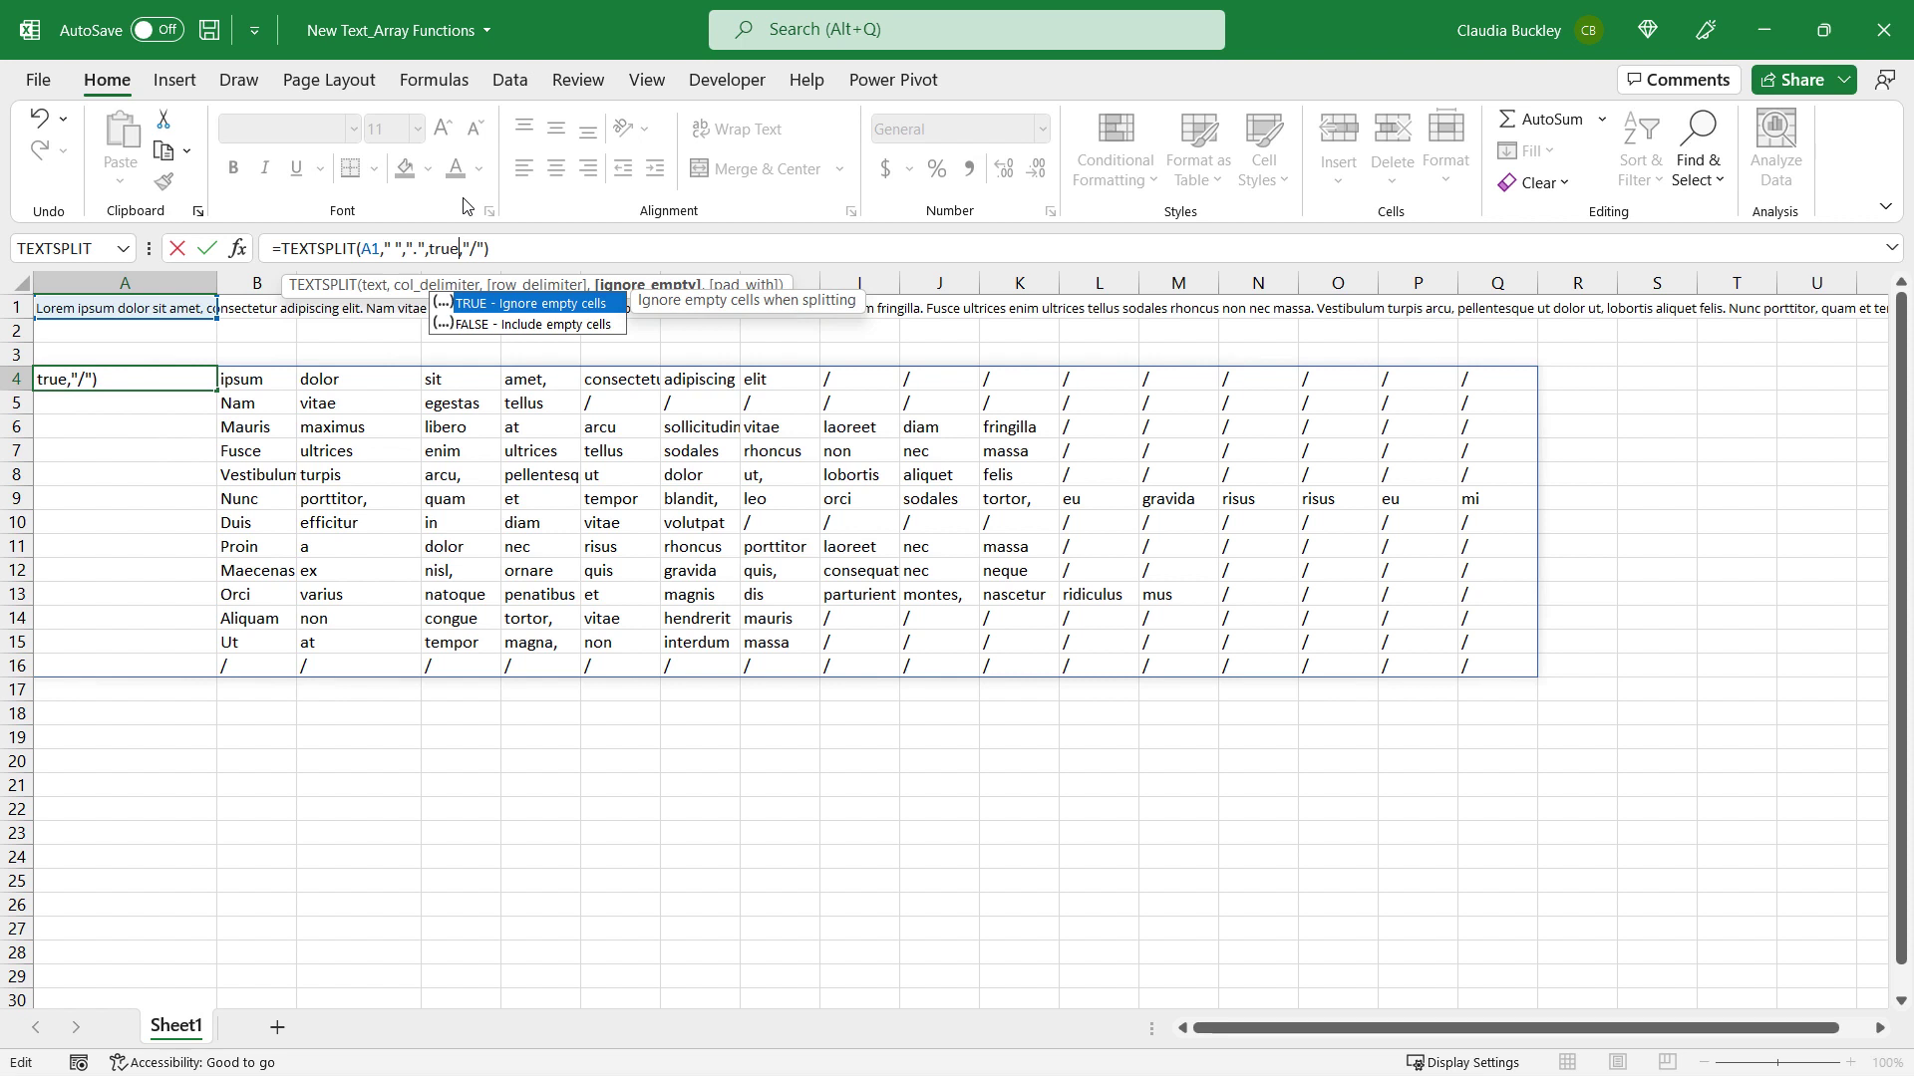
key("Return")
Step: Delete the "/" pad_with argument so empty spots show #N/A
left_click(498, 249)
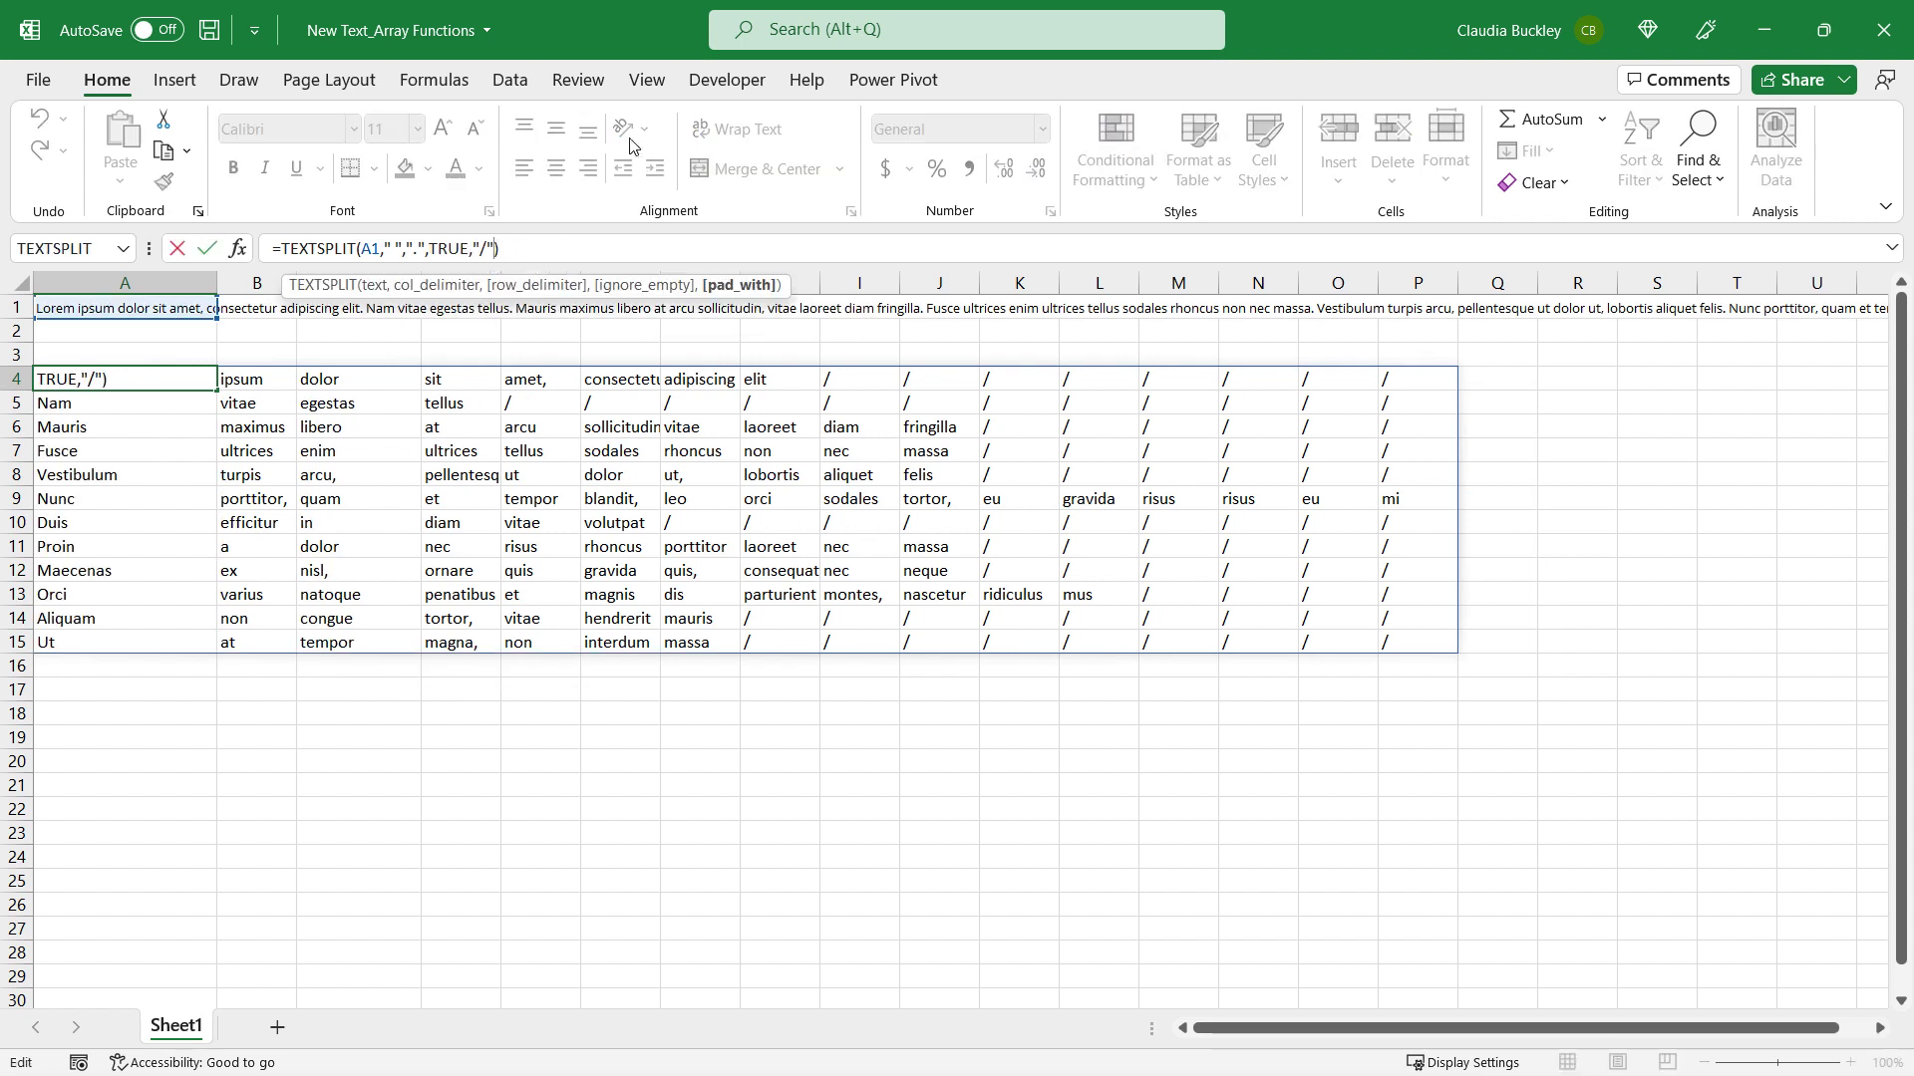
key("BackSpace")
key("BackSpace")
key("BackSpace")
key("BackSpace")
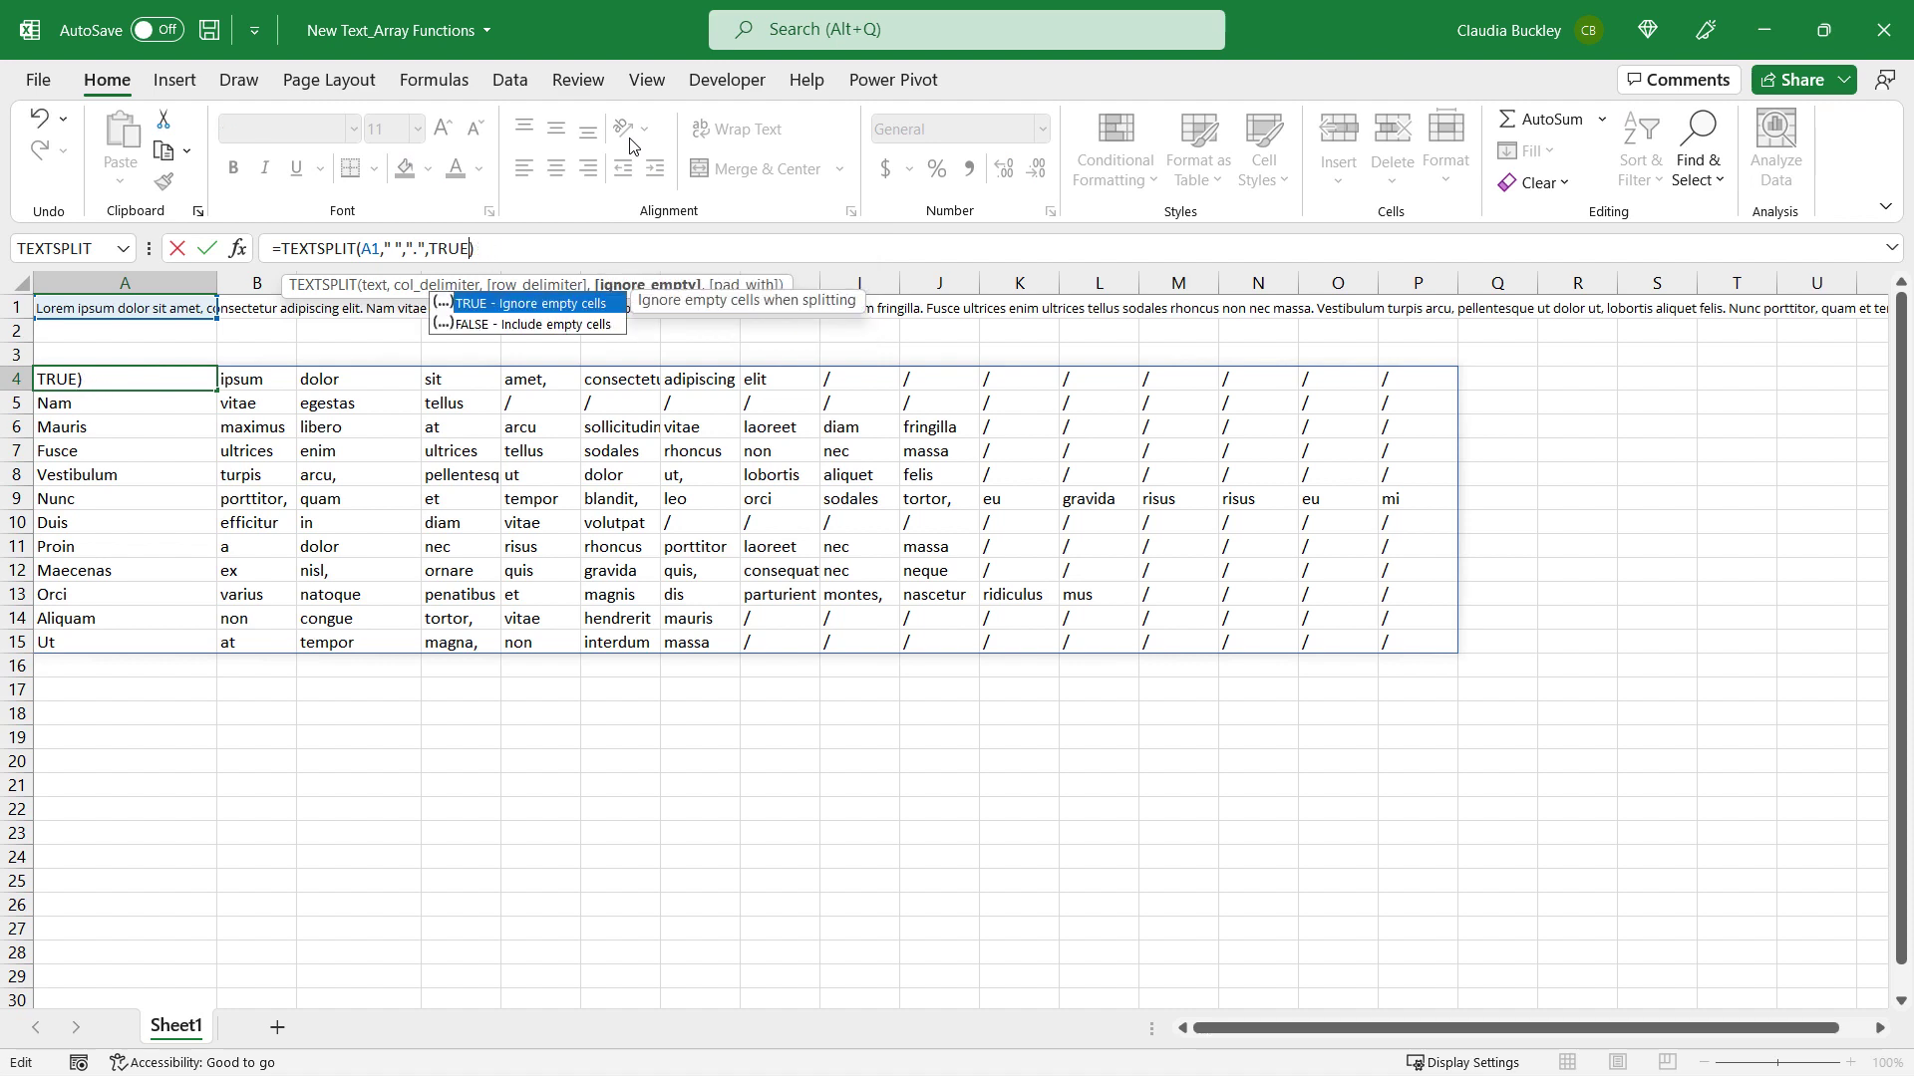
key("Return")
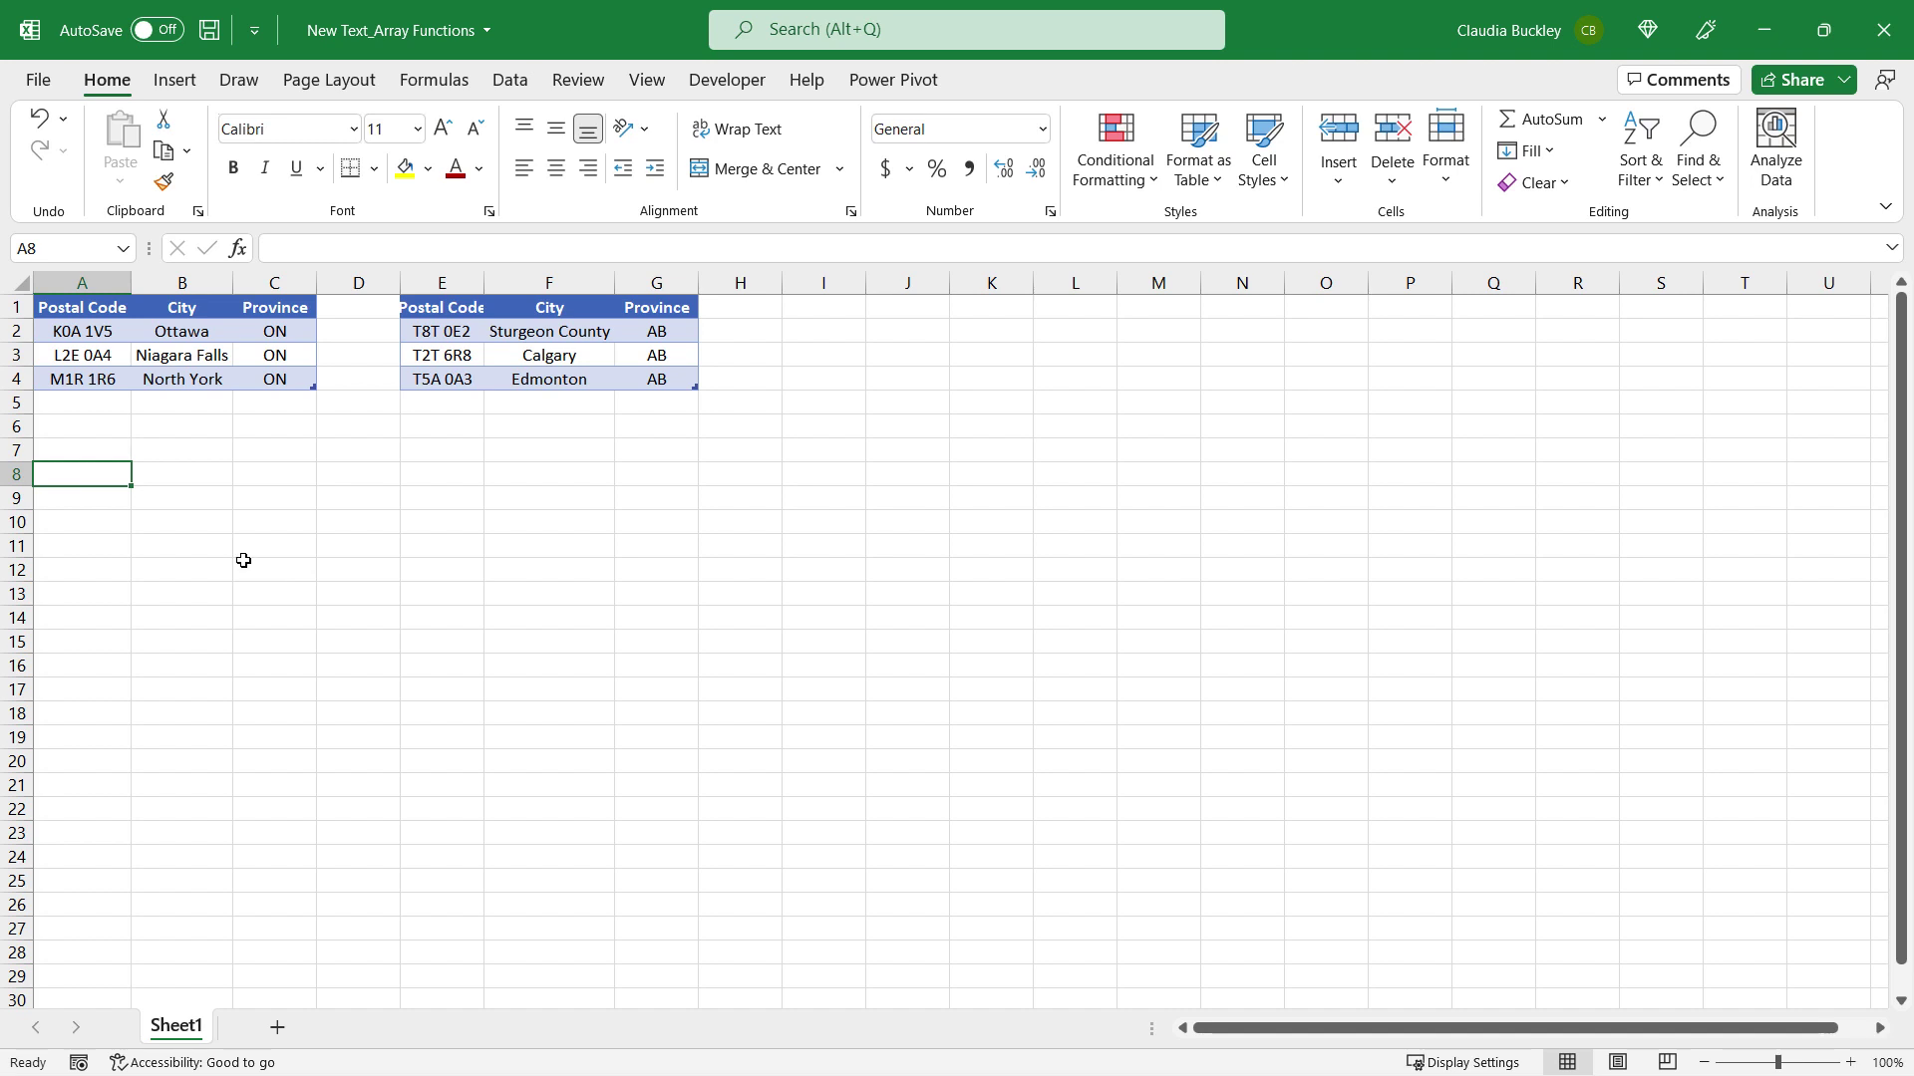
Step: AutoFit column E to fit the Alberta table's Postal Code heading
left_click(177, 356)
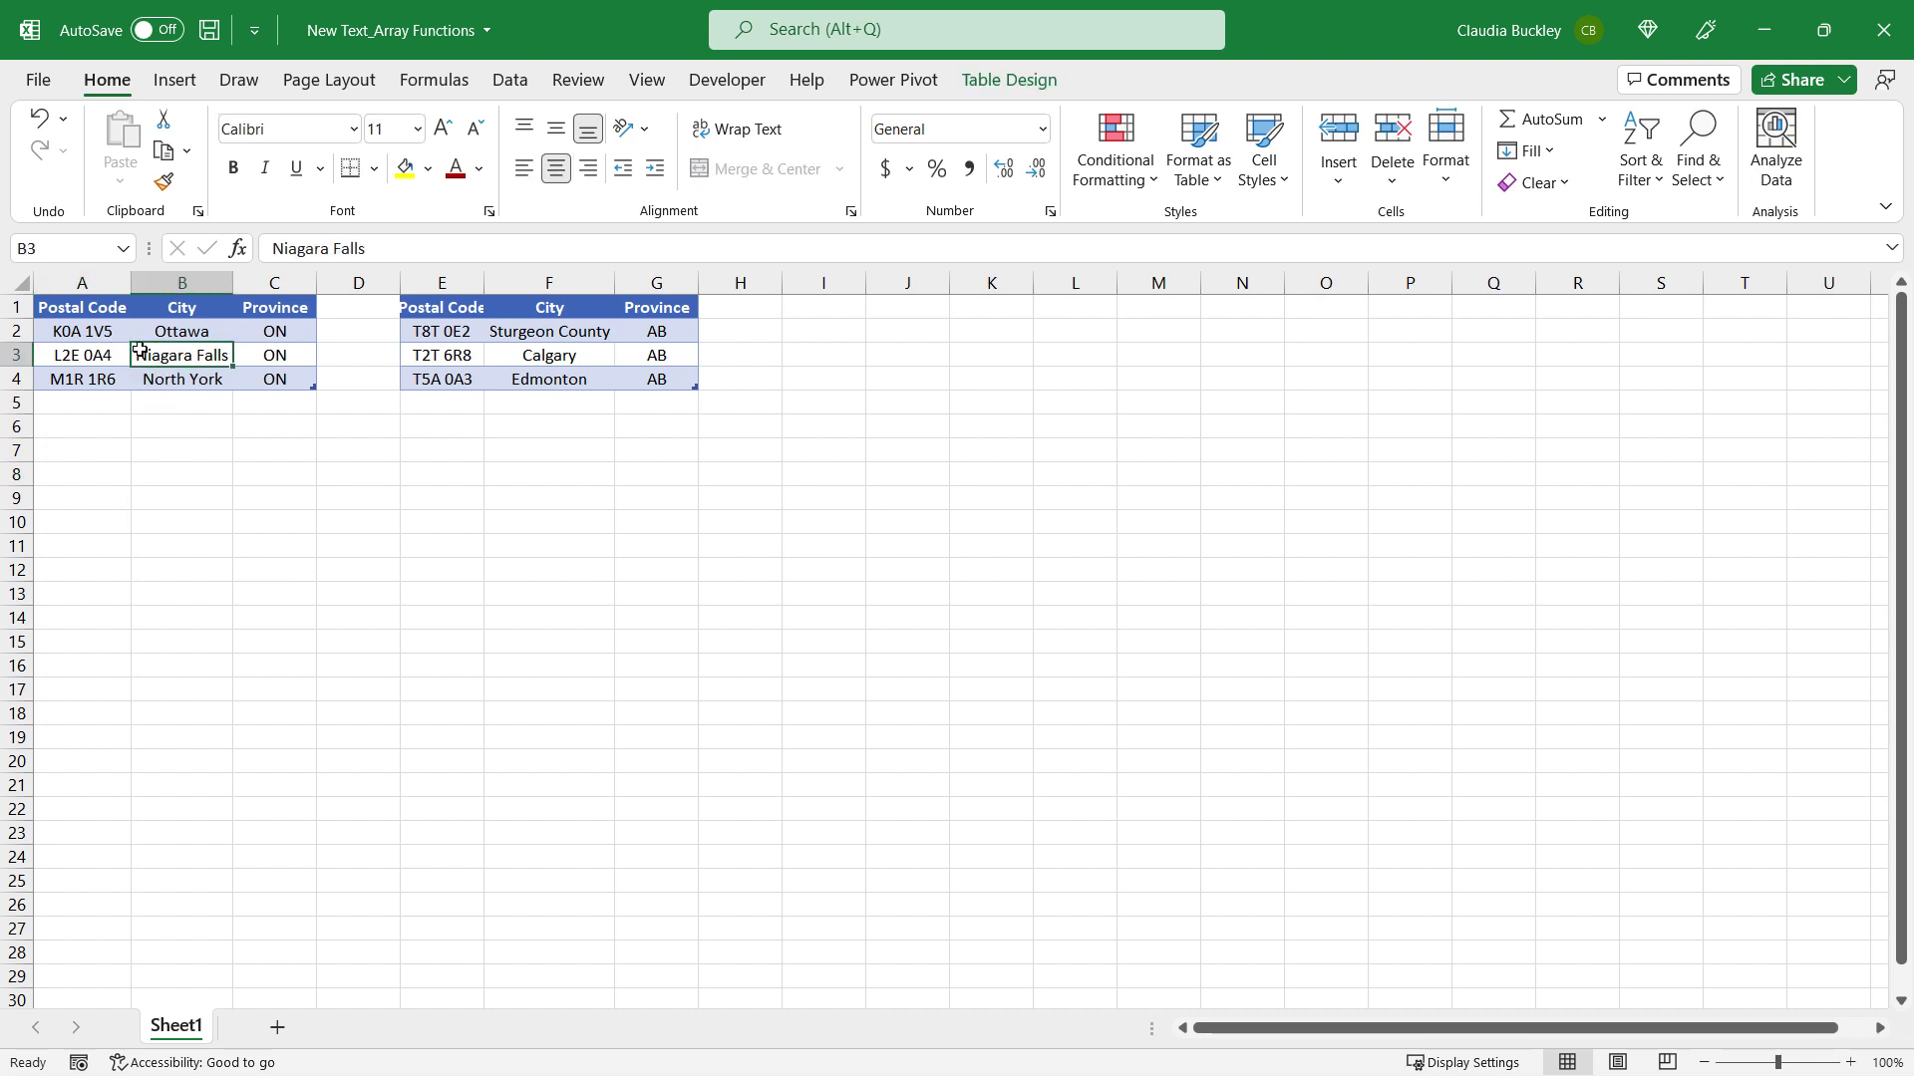
double_click(484, 280)
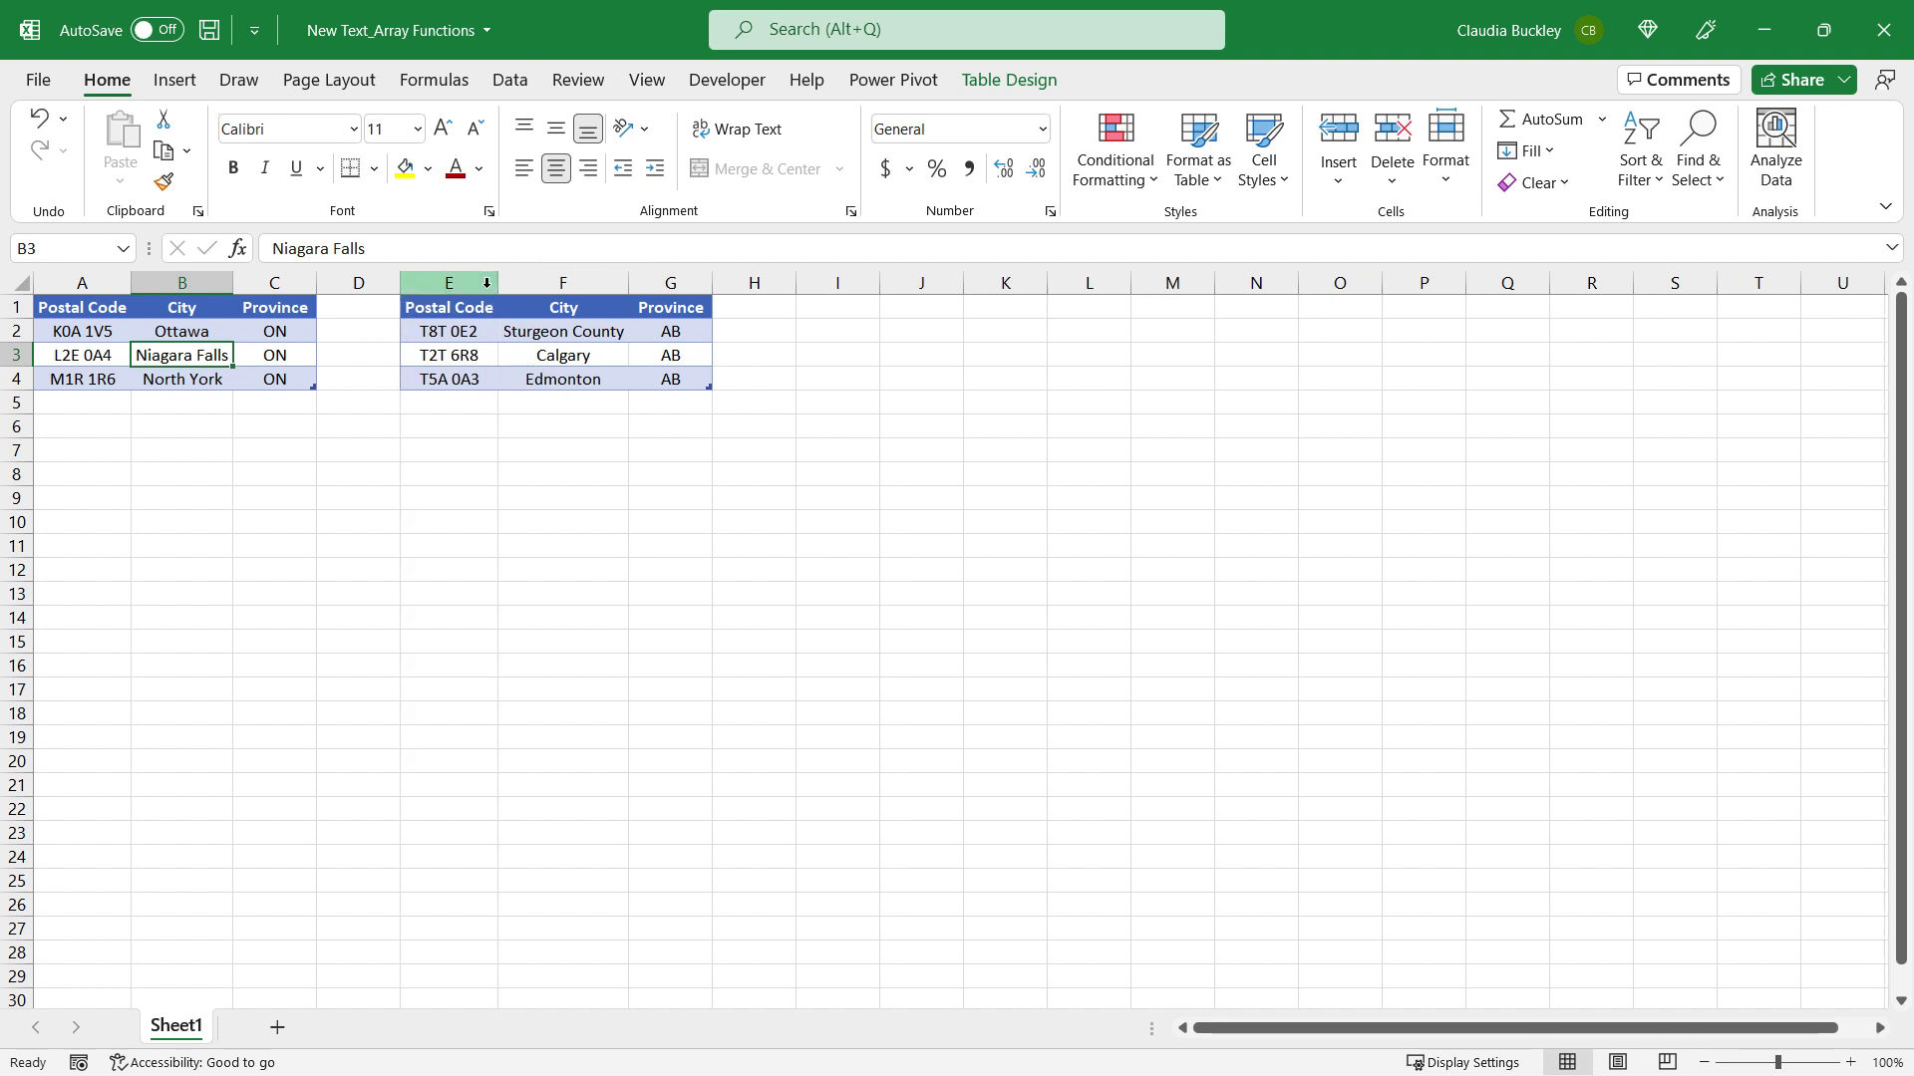
left_click(69, 453)
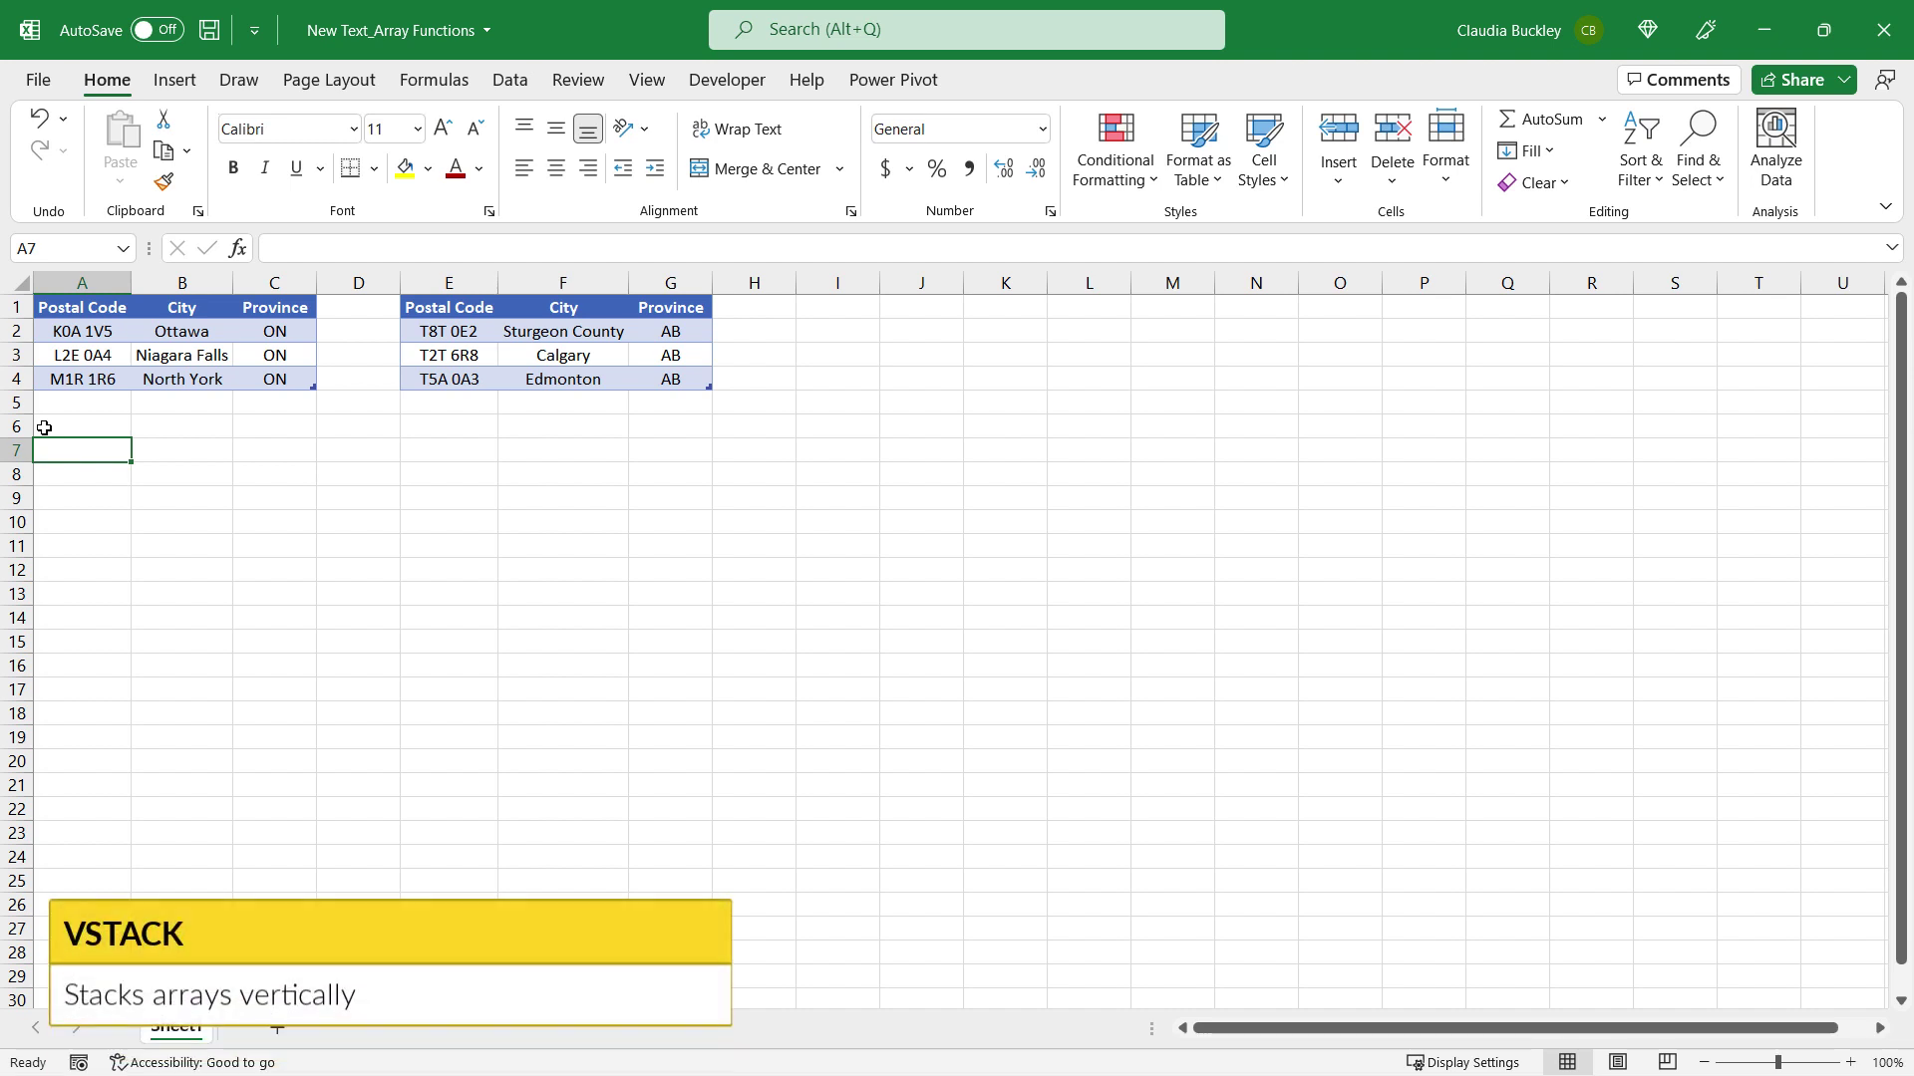
Step: In A7 enter =VSTACK(Ontario,E2:G4) to stack the Ontario and Alberta tables
type("=vst")
key("Tab")
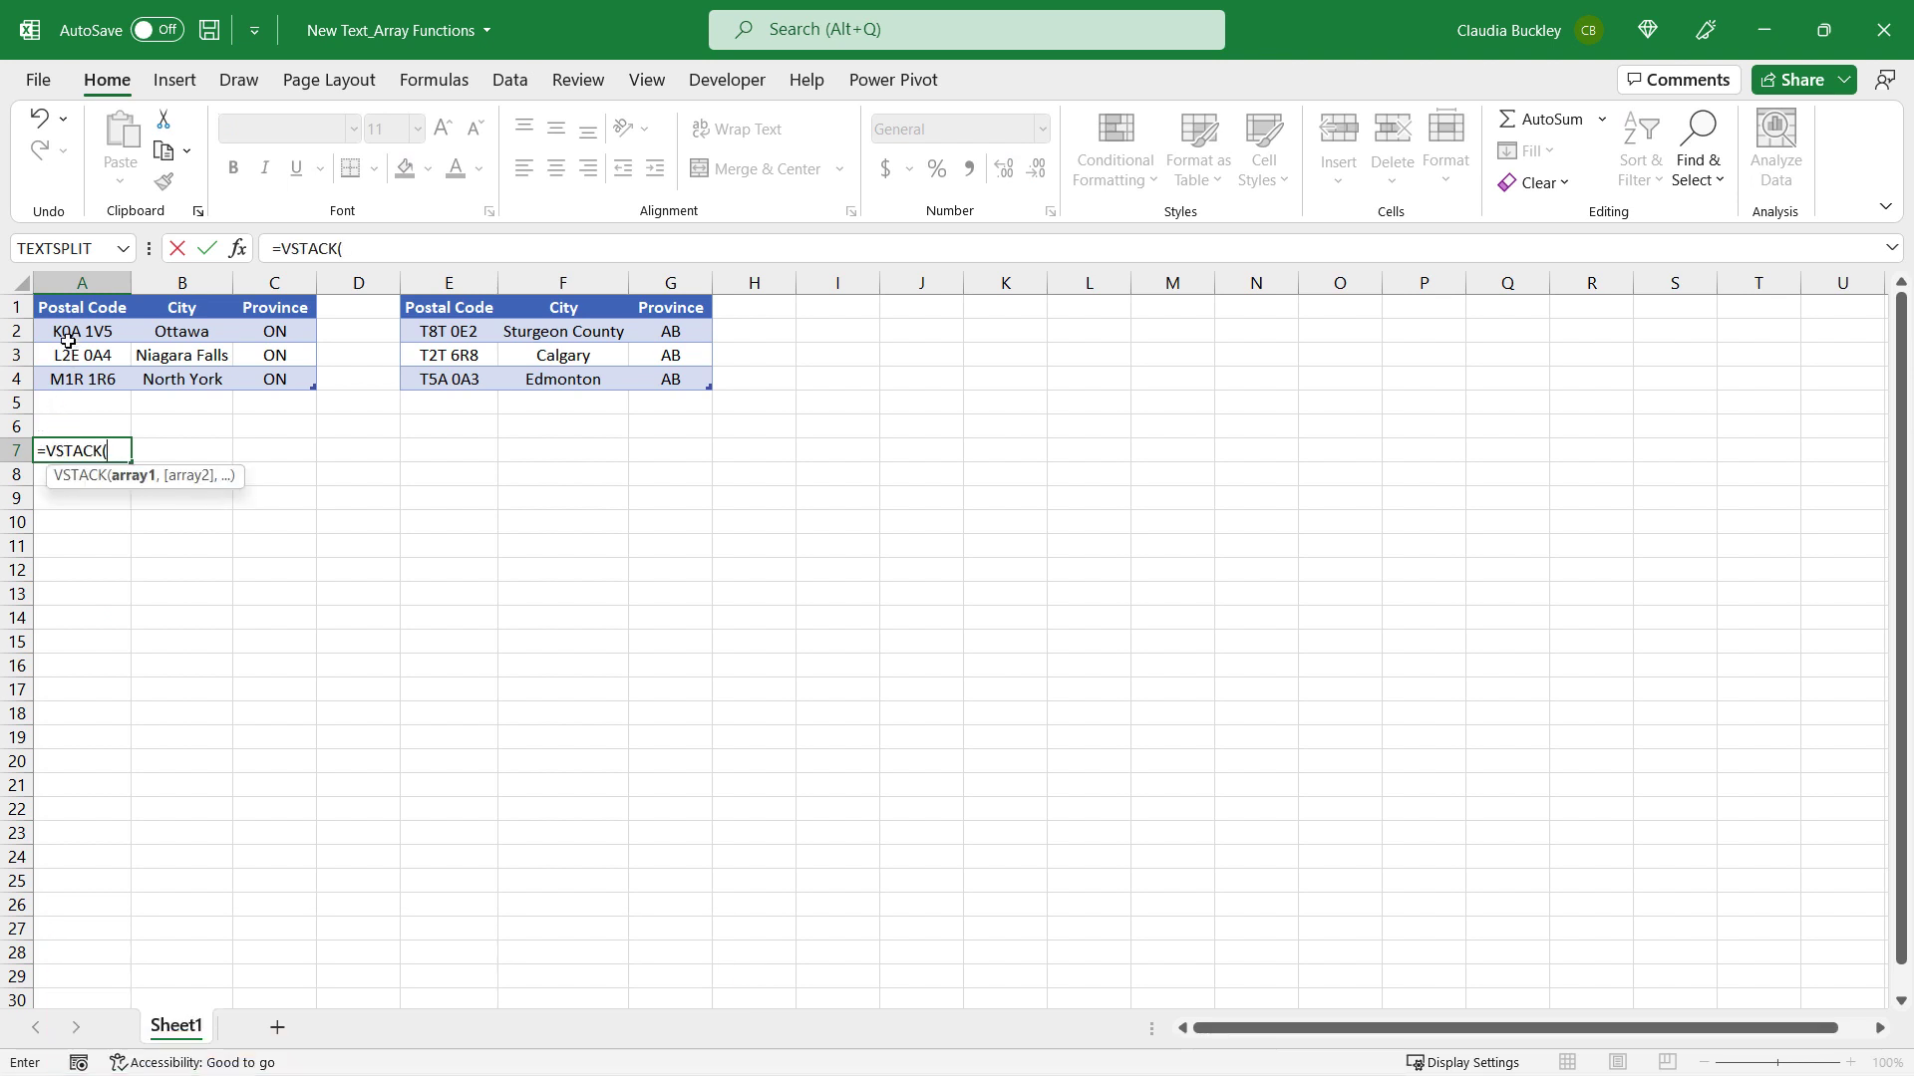
type("Ontario")
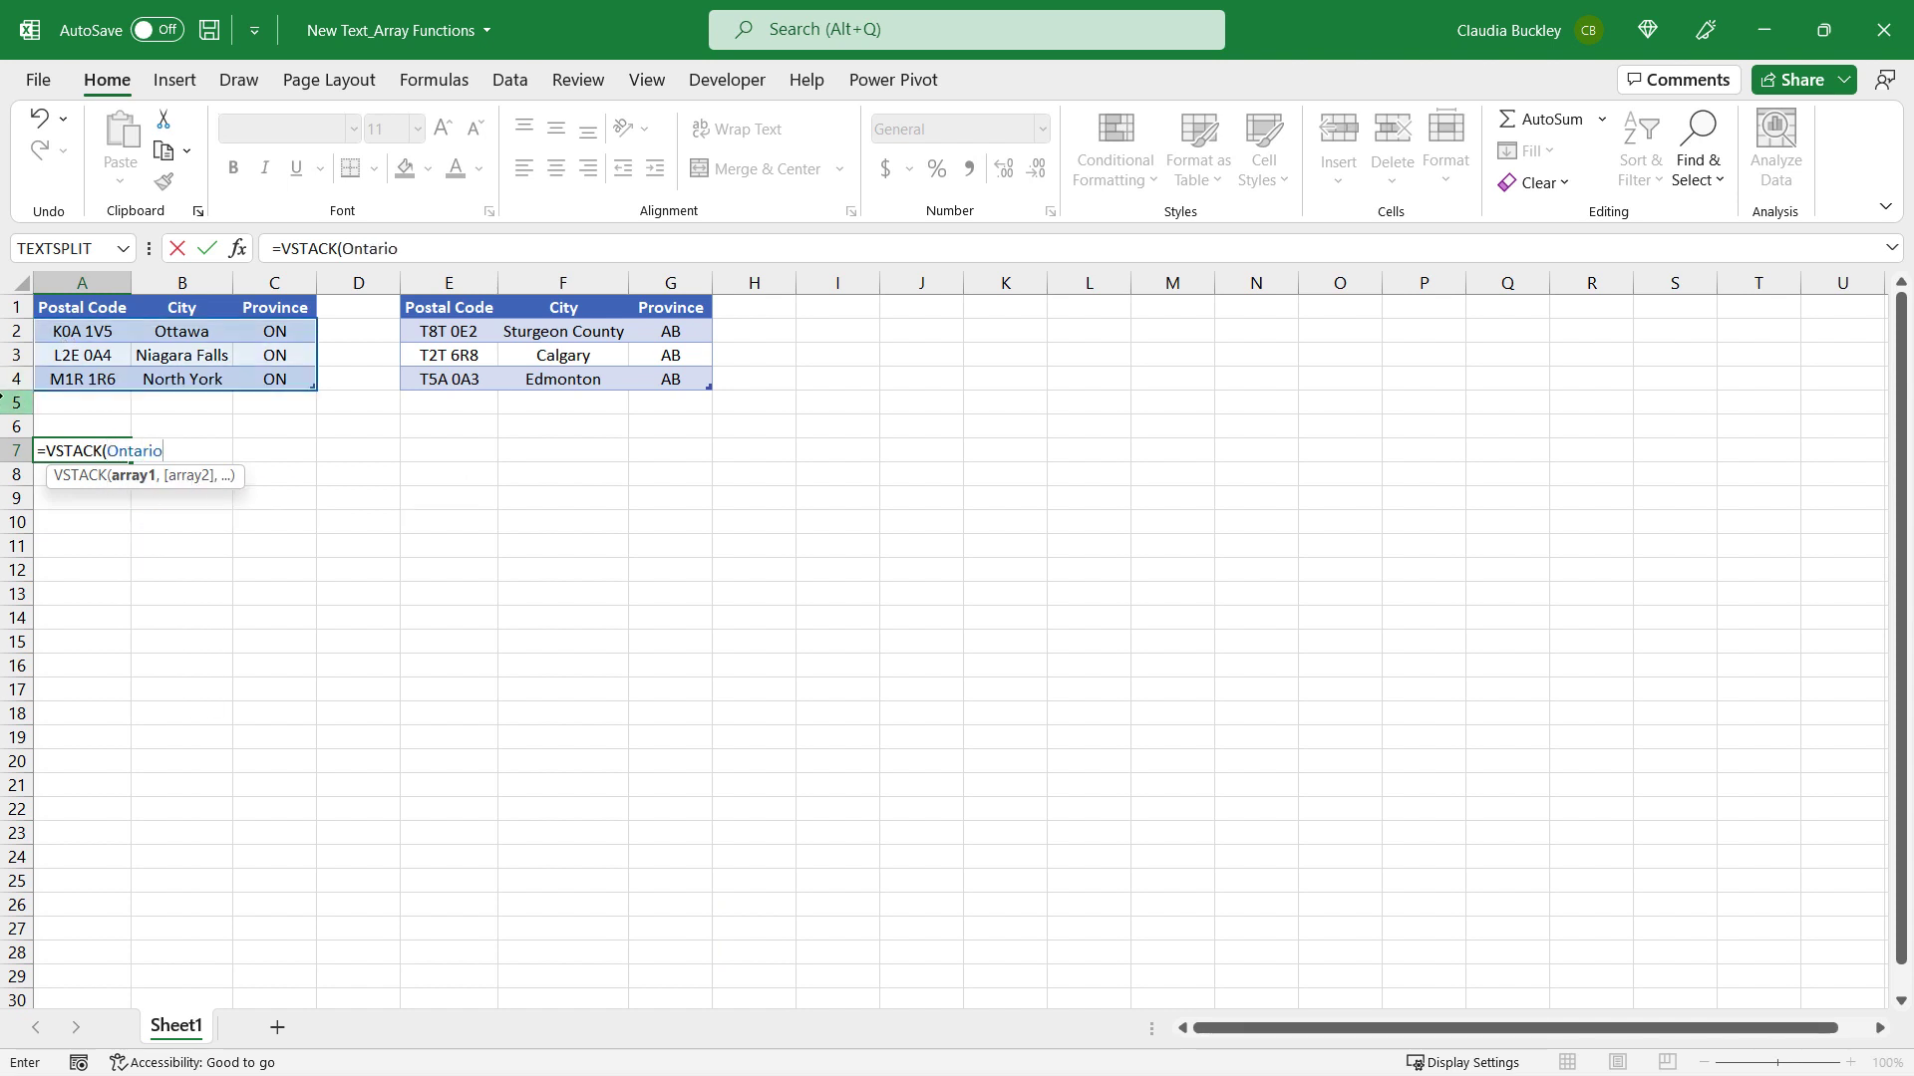
type(",")
left_click_drag(439, 331, 632, 378)
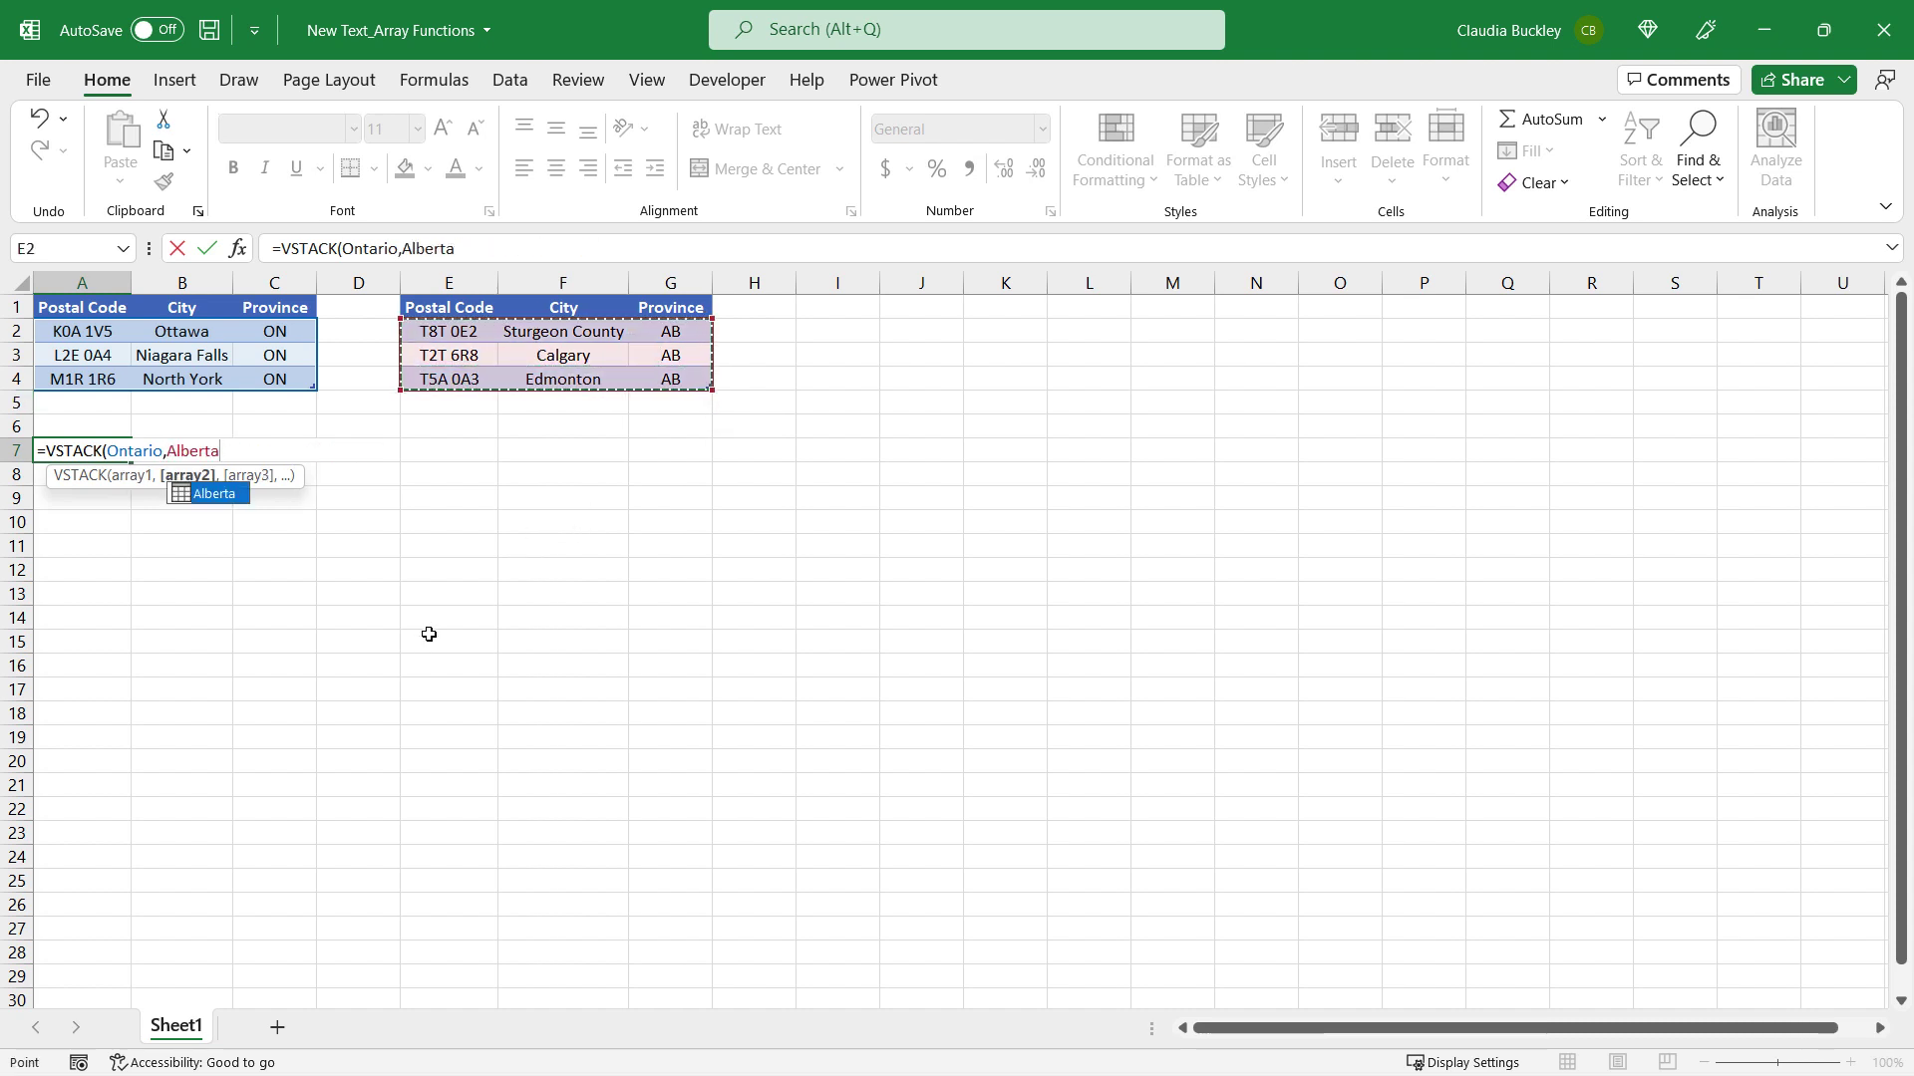
type(")")
key("Return")
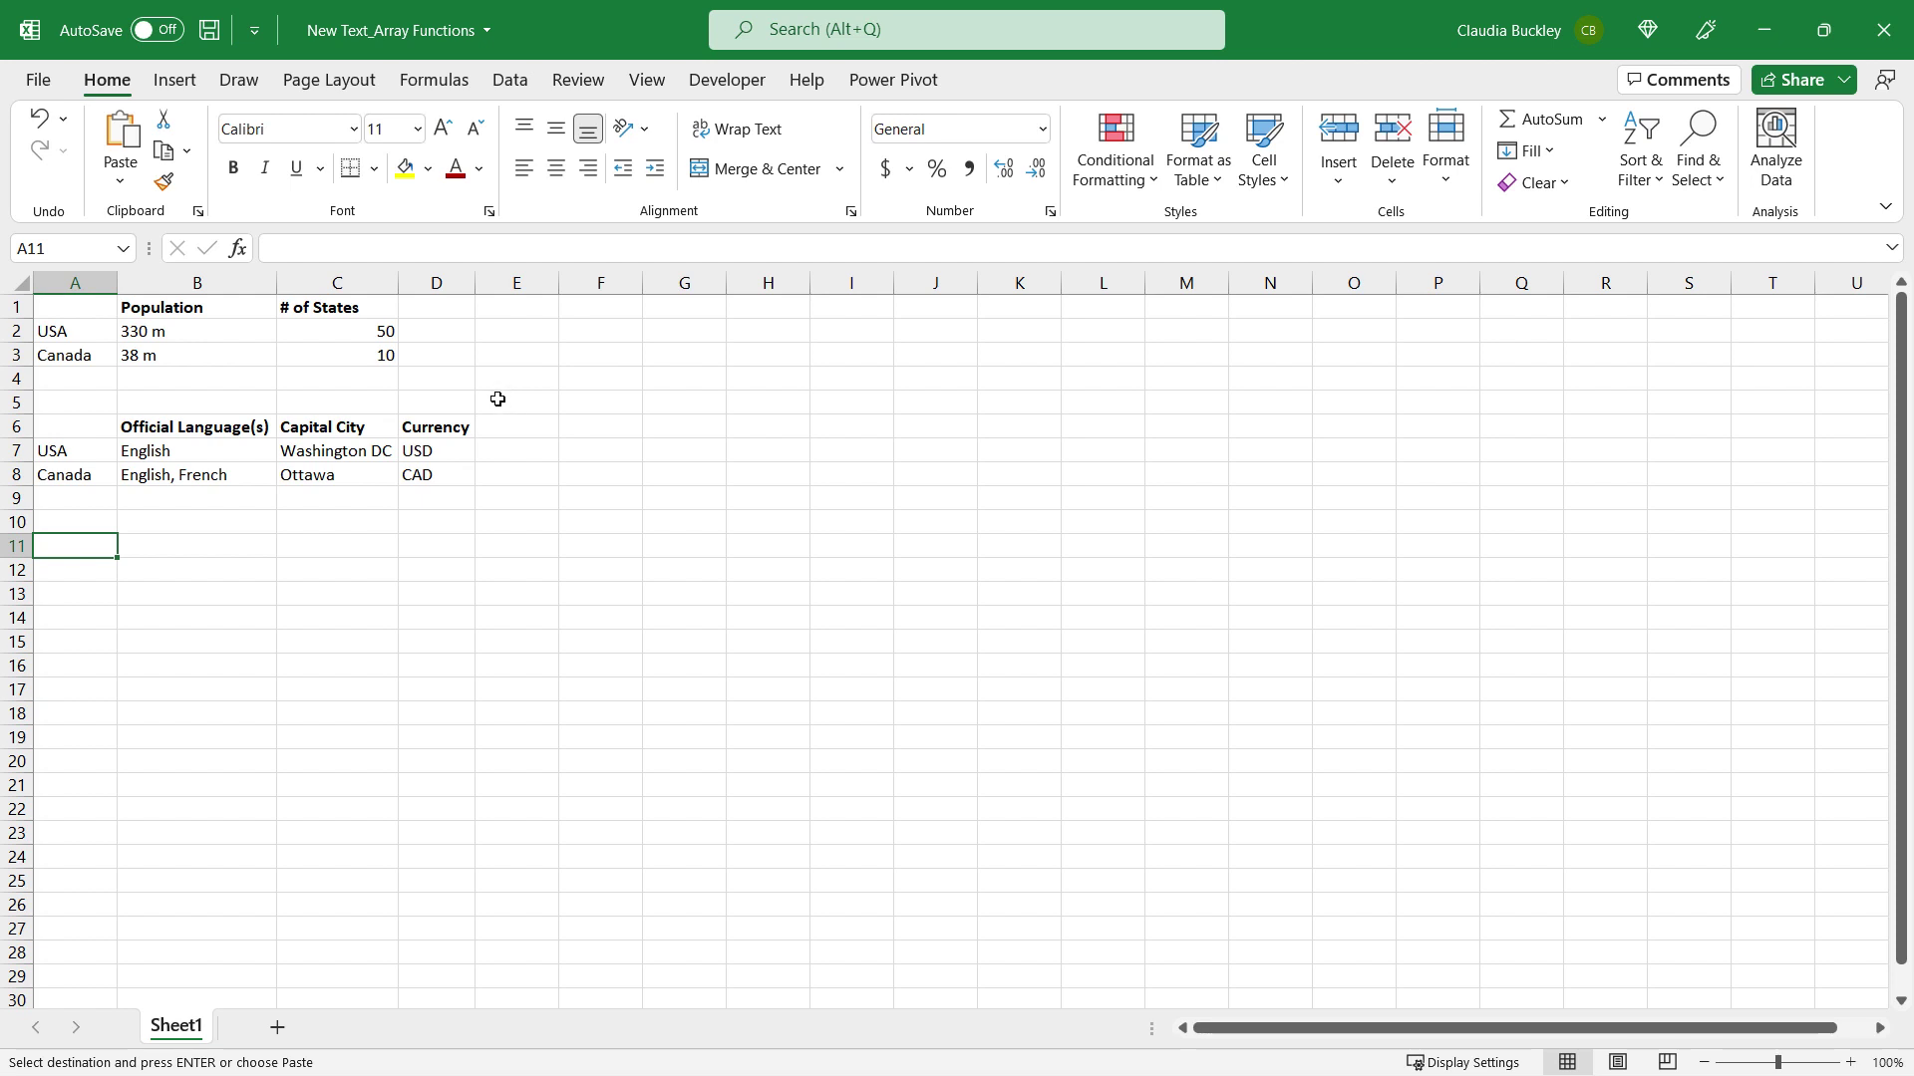
Step: In B11 enter =HSTACK(B1:C3,B6:D8) to place the two country tables side by side
left_click(190, 546)
type("=hsta")
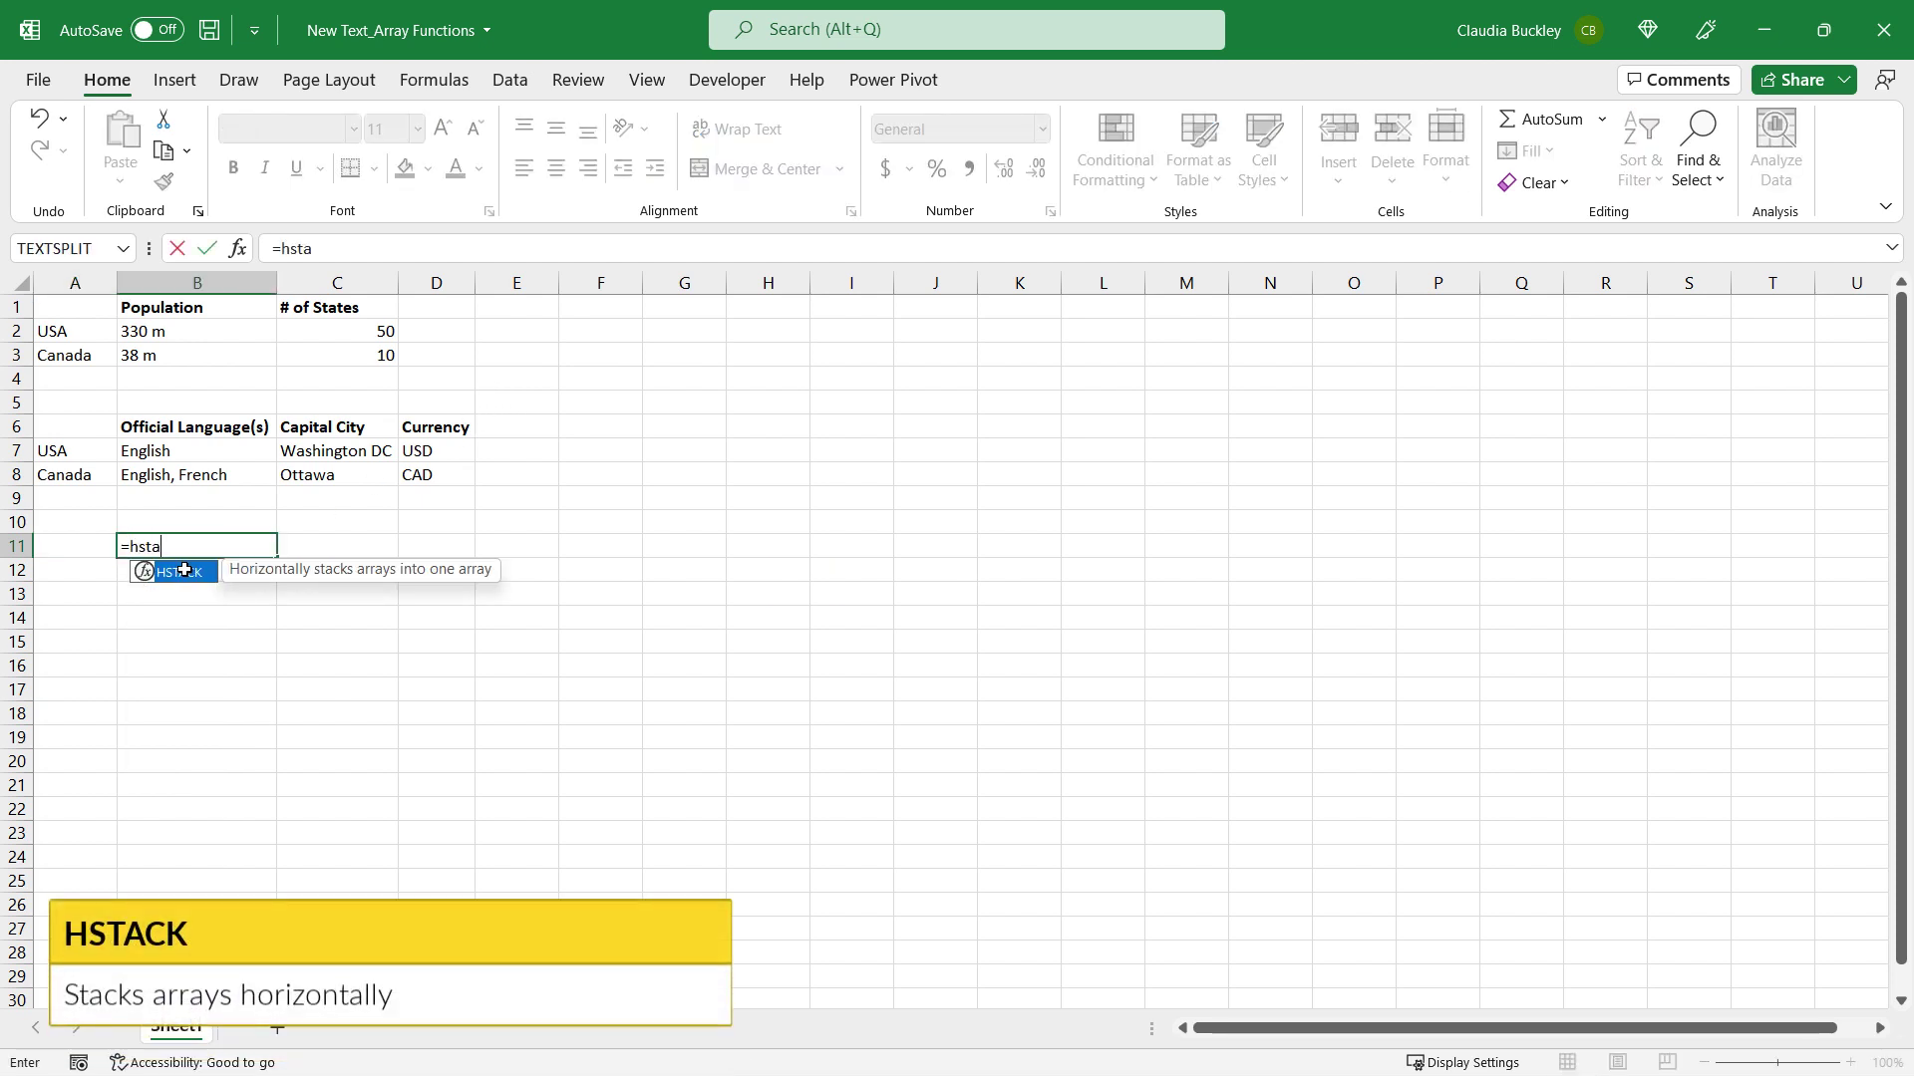
double_click(184, 570)
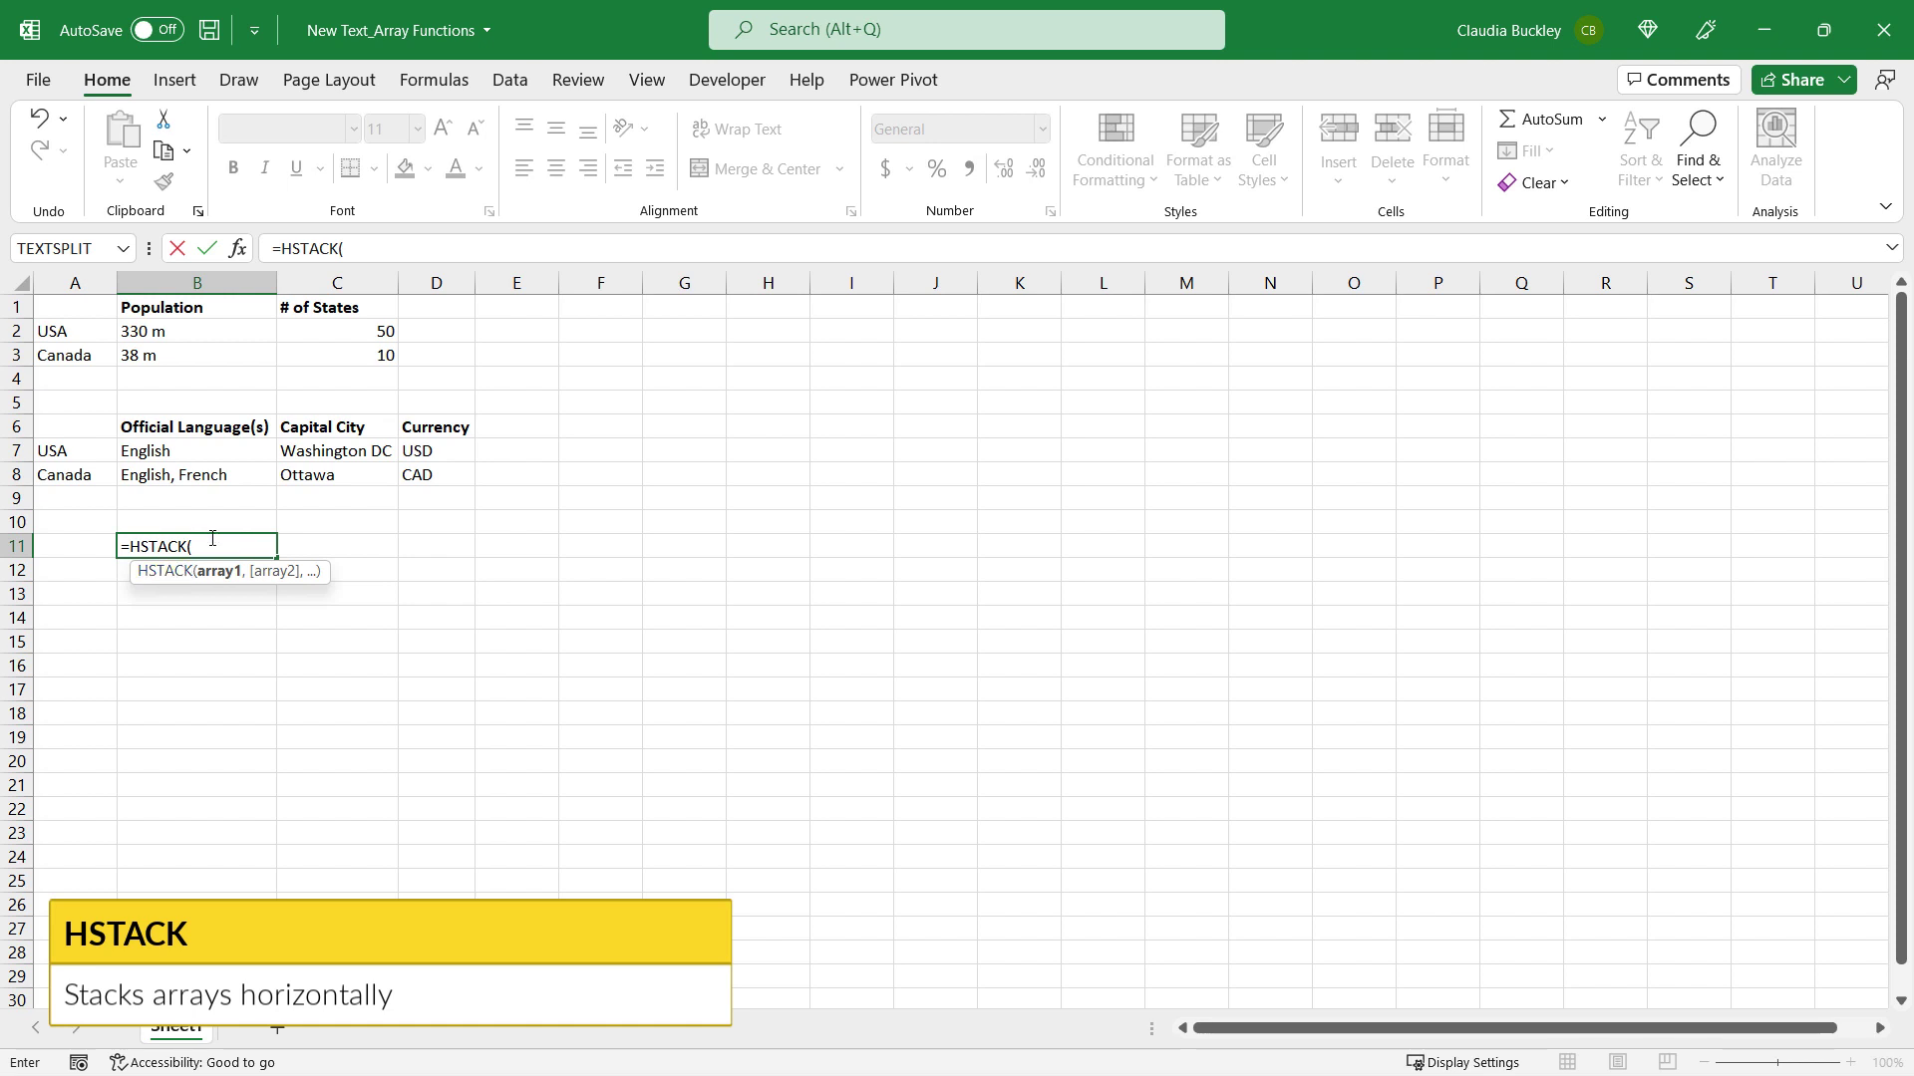
left_click_drag(196, 309, 359, 348)
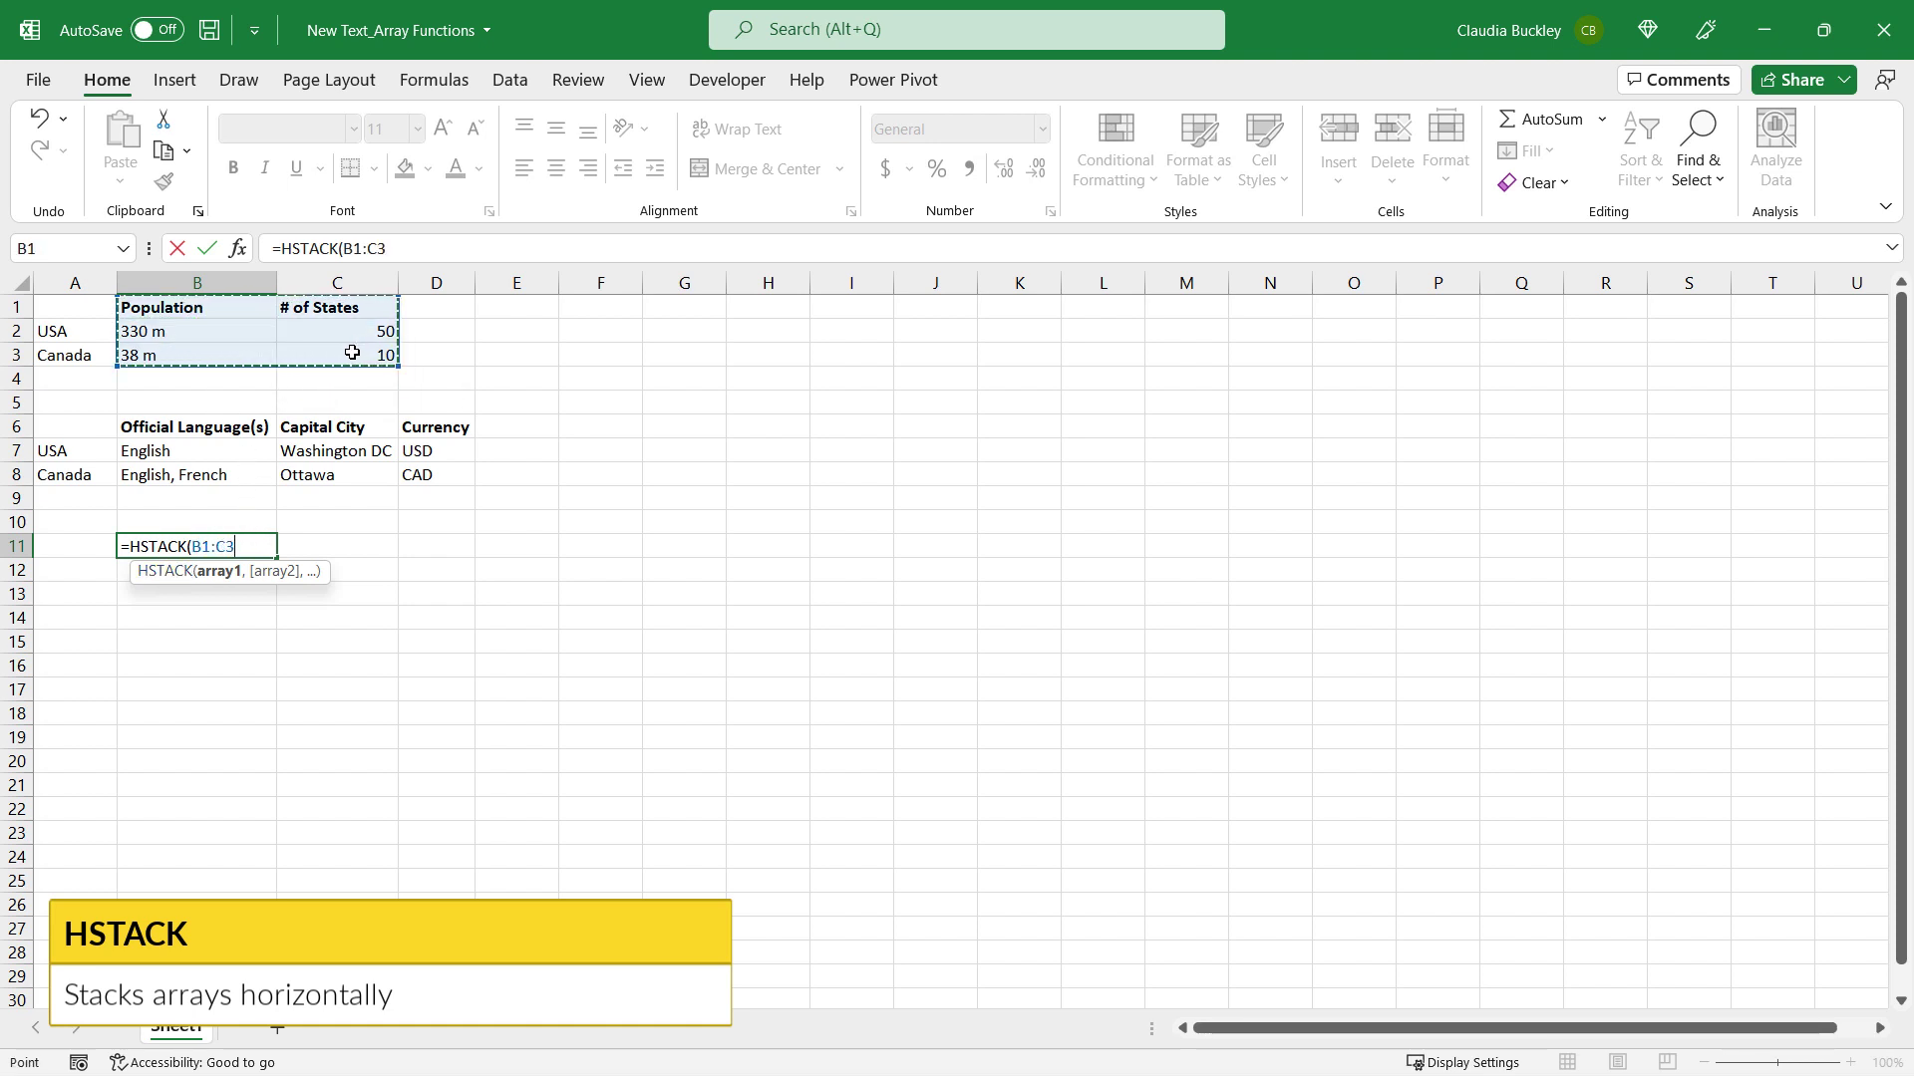
type(",")
left_click_drag(181, 424, 419, 487)
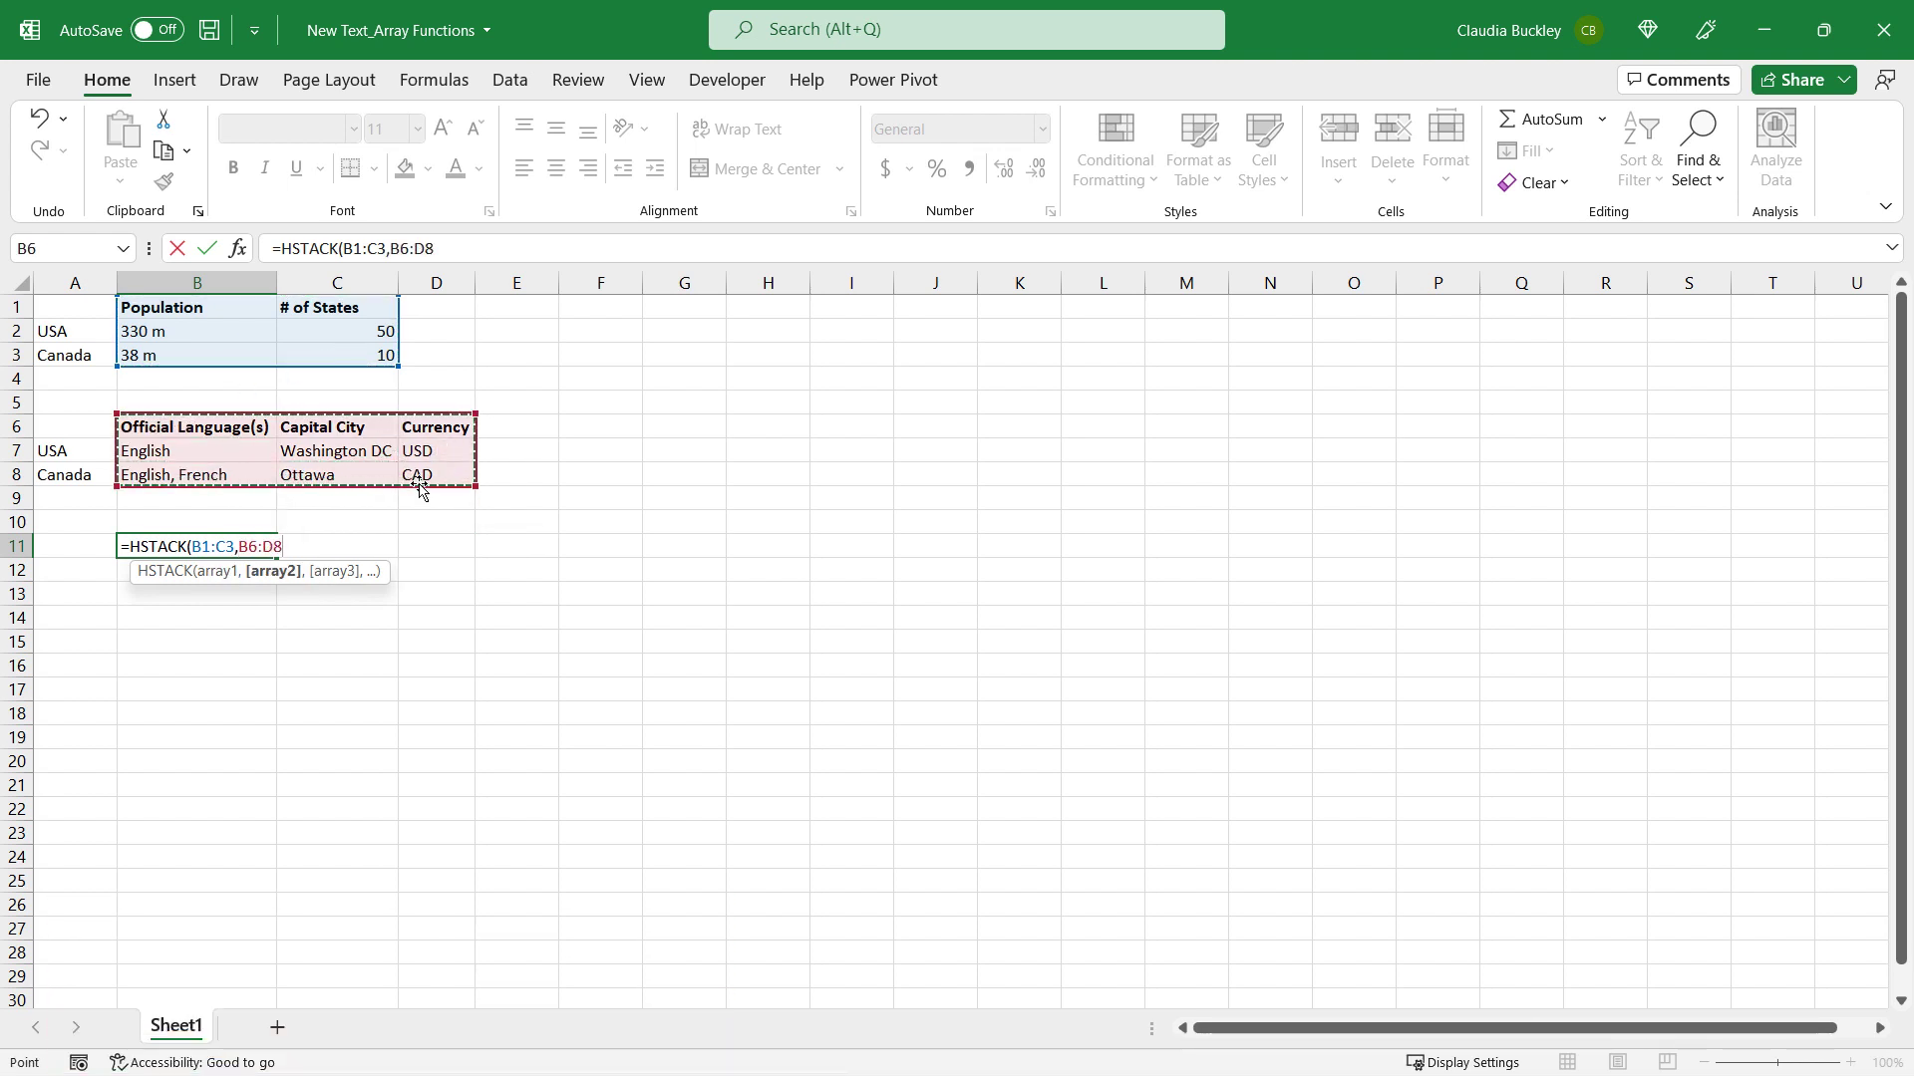
type(")")
key("Return")
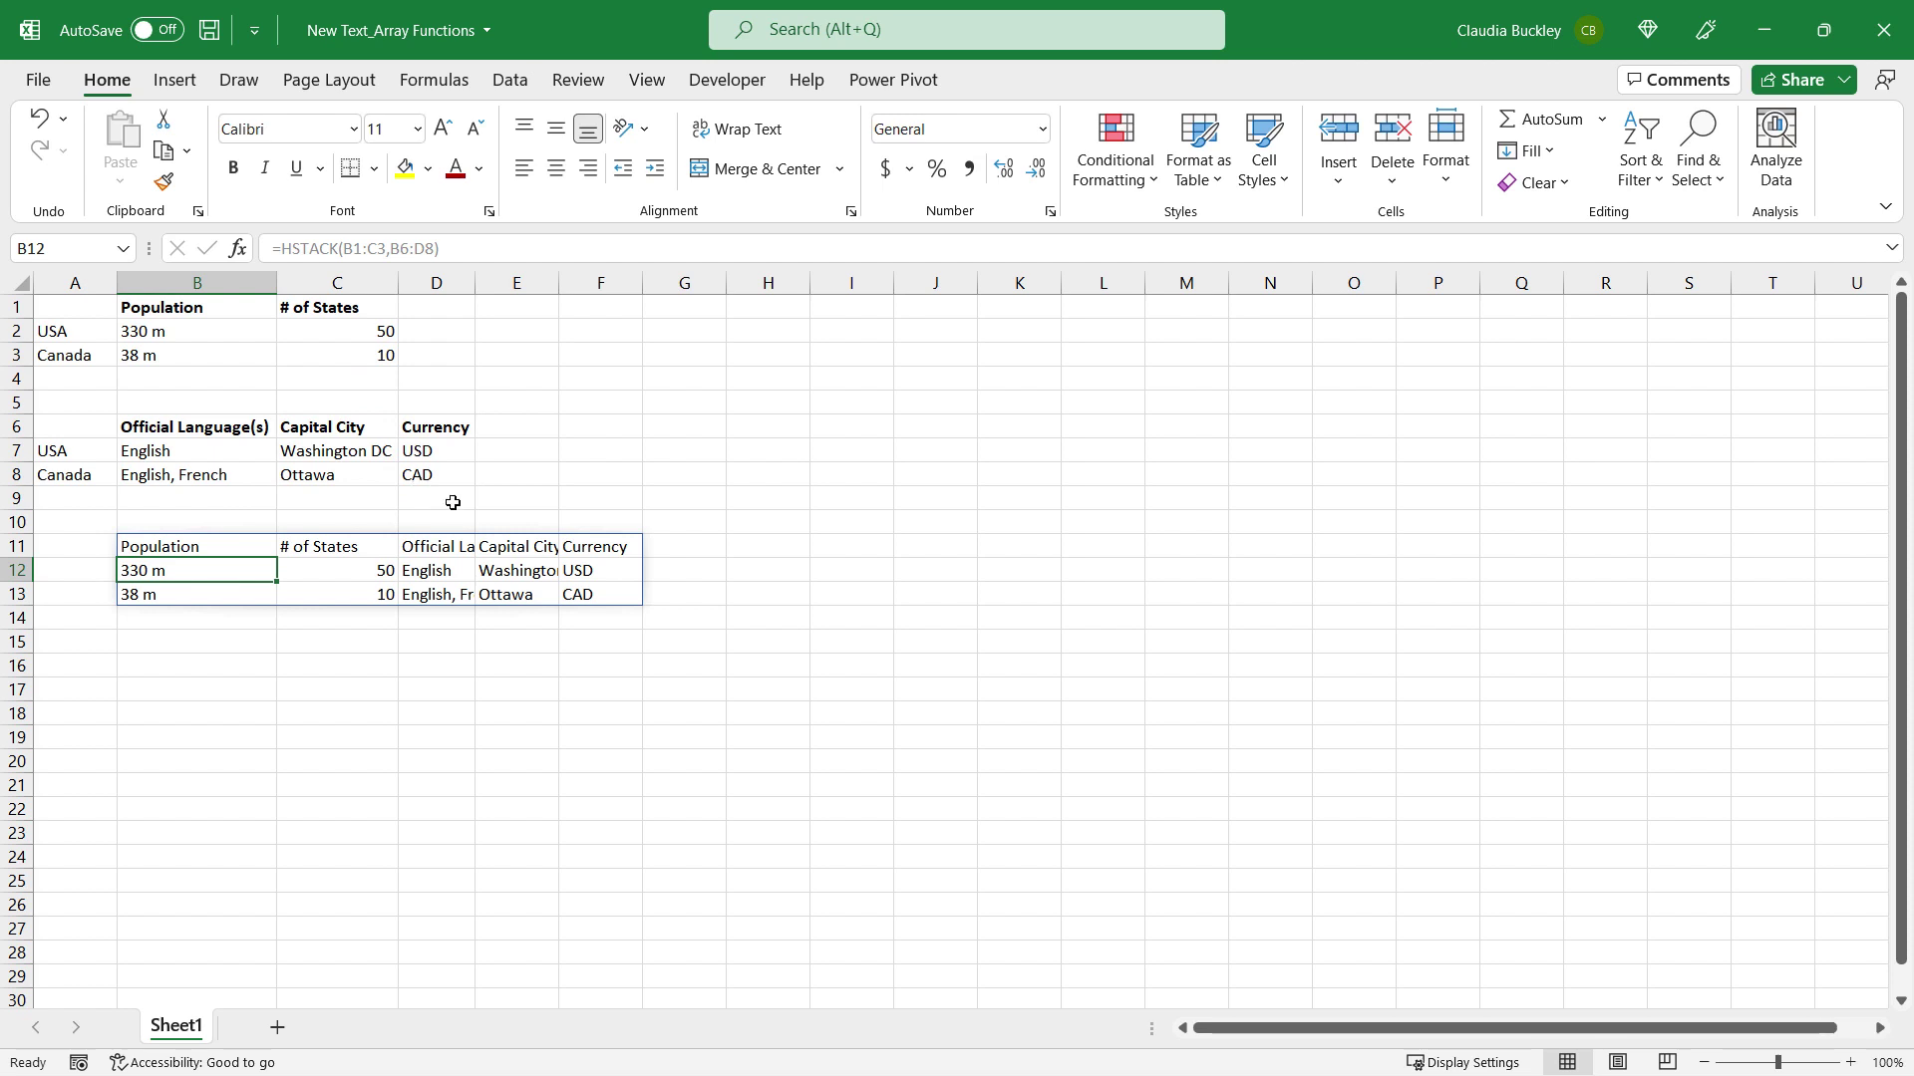
Step: Copy the USA and Canada labels from A7:A8 to A12
left_click_drag(72, 451, 74, 483)
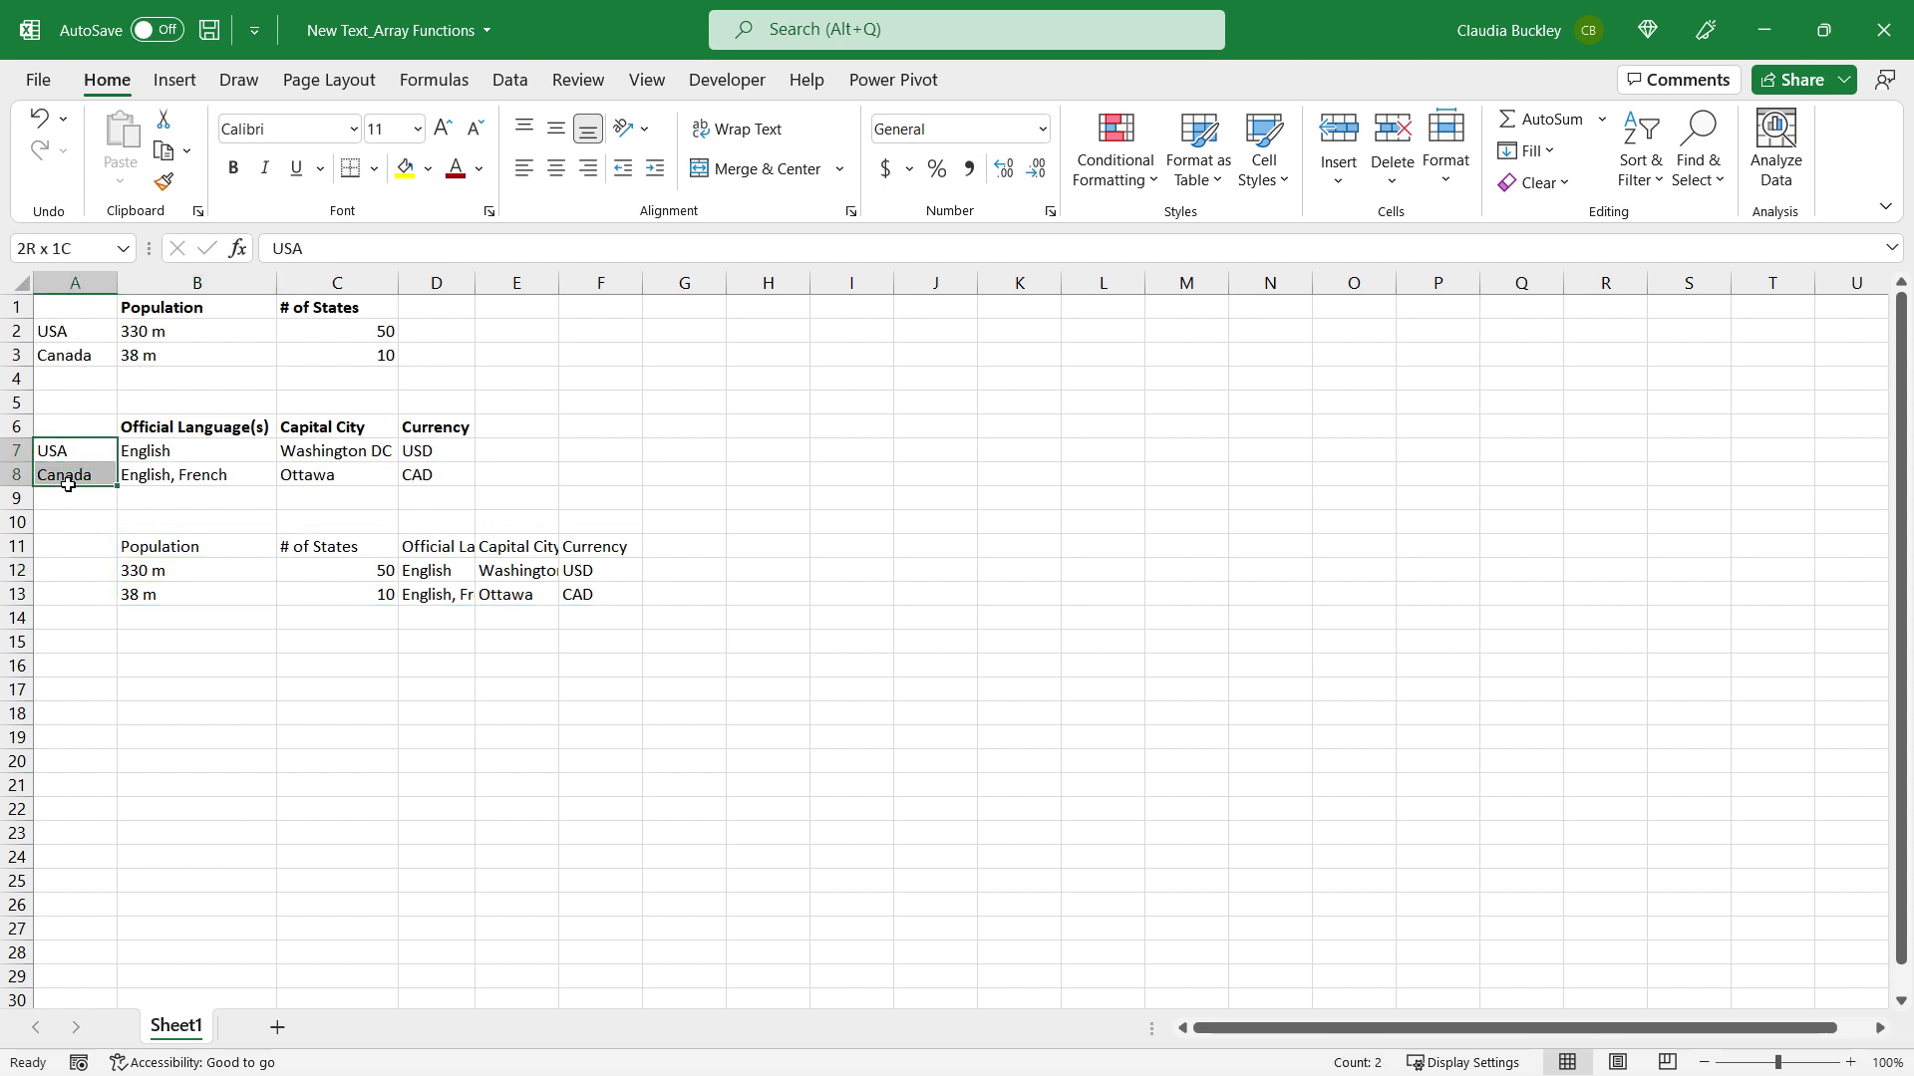
key("ctrl+c")
left_click(85, 566)
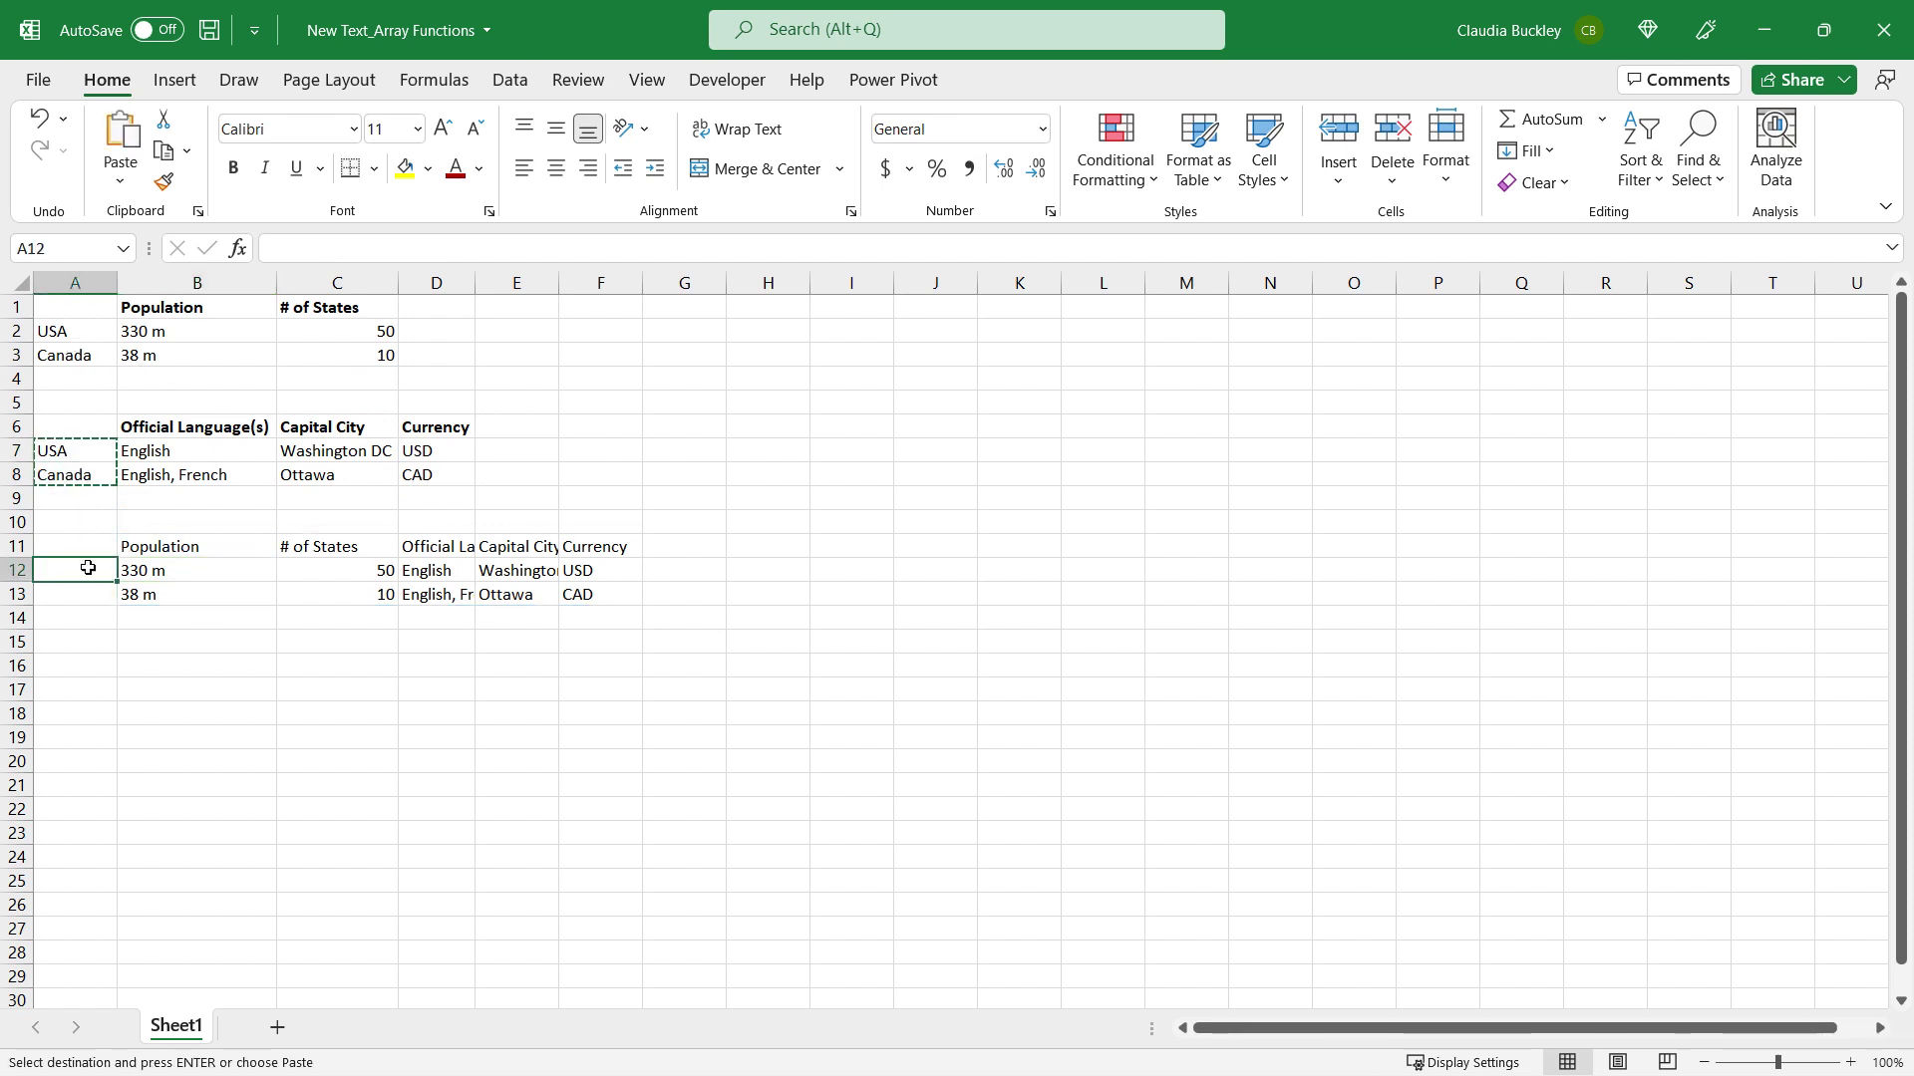
key("ctrl+v")
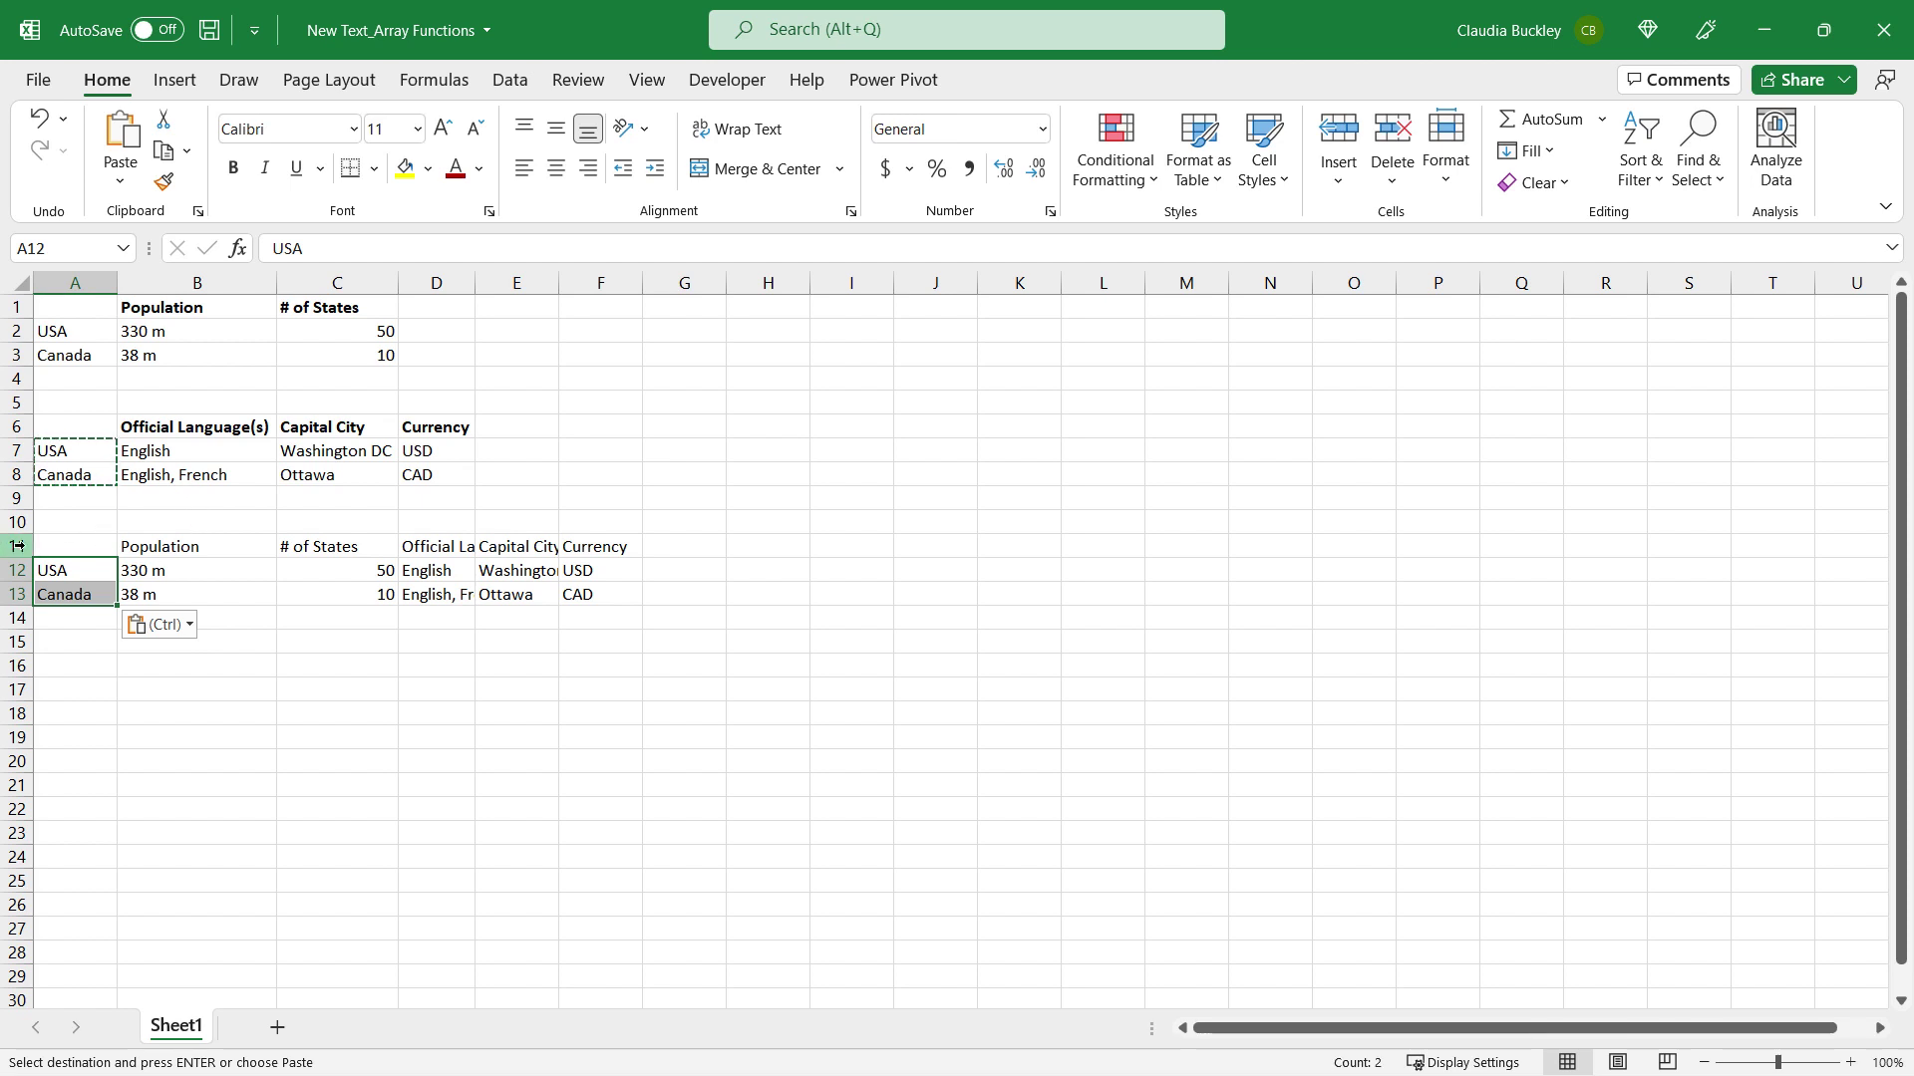
Step: AutoFit columns D to F and bold the header row B11:F11
left_click_drag(437, 283, 559, 287)
double_click(559, 287)
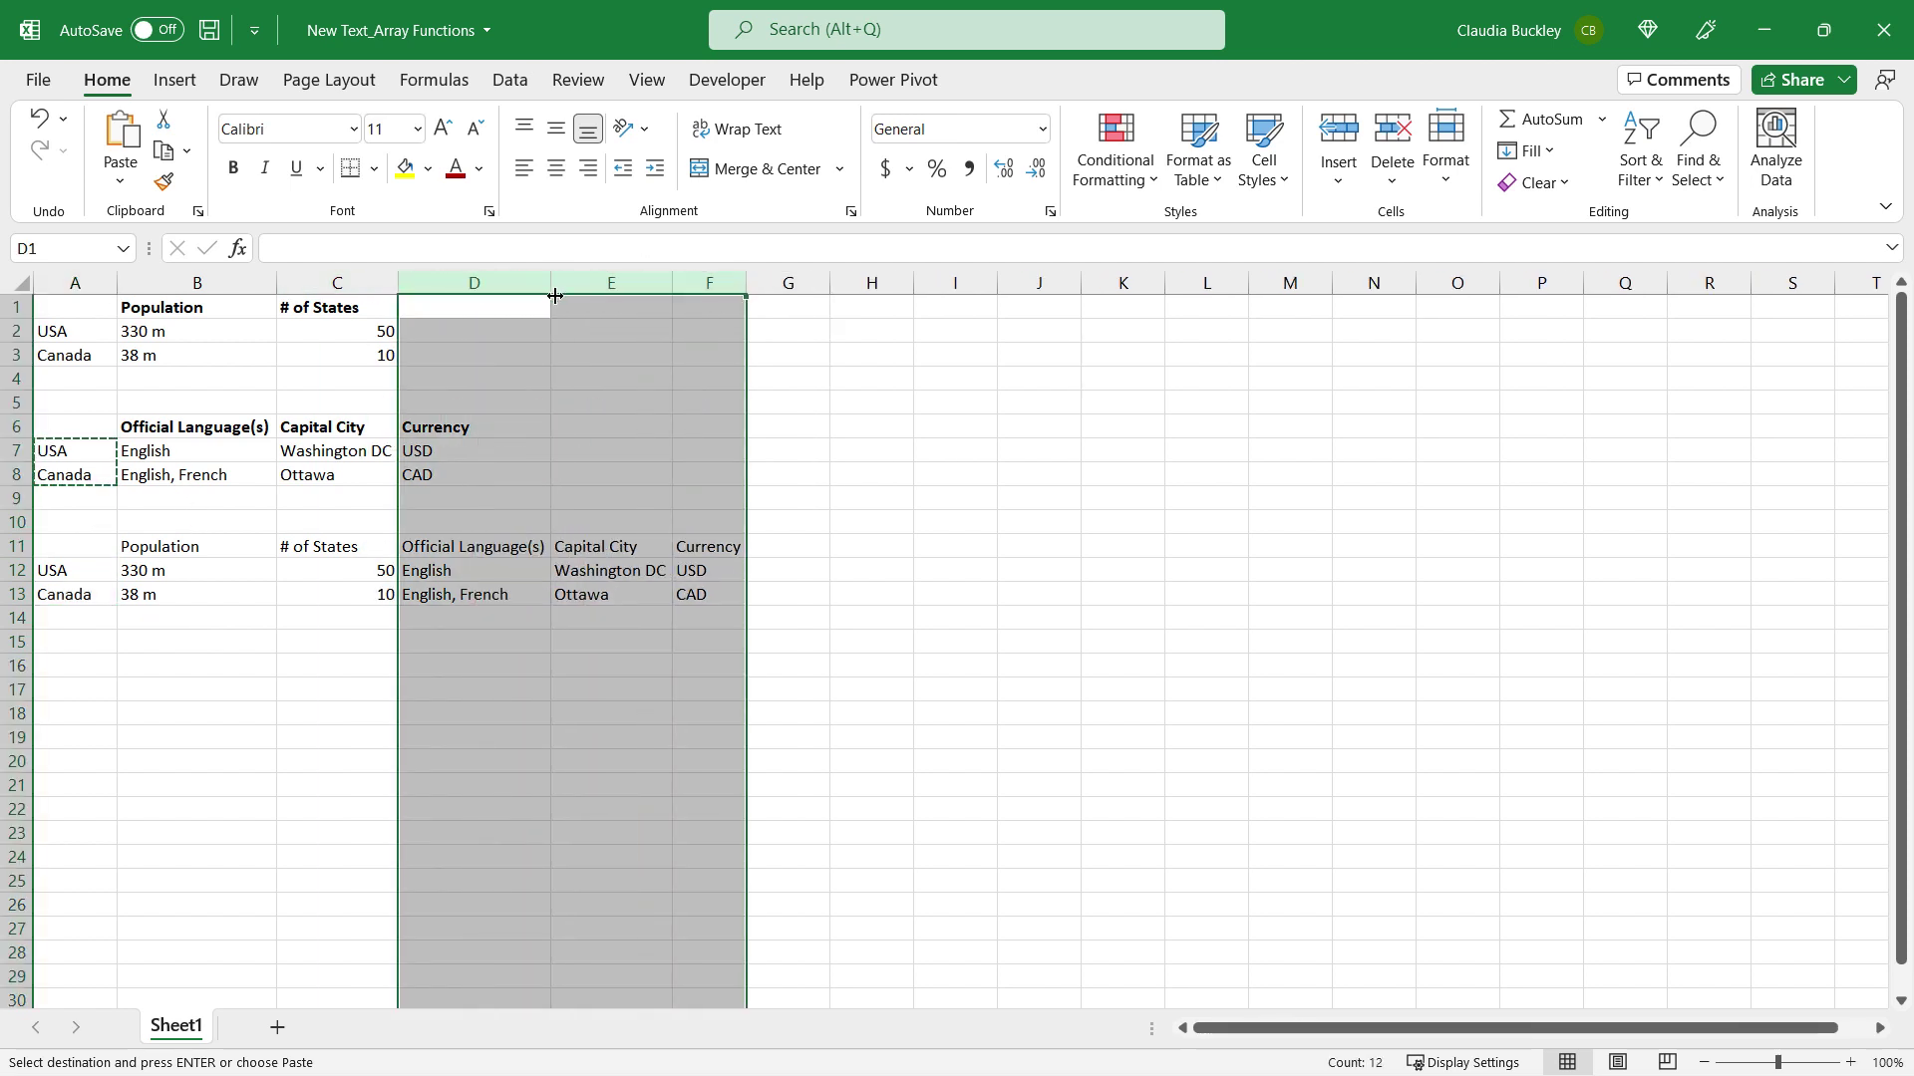
left_click(464, 576)
left_click_drag(186, 548, 737, 547)
key("ctrl+b")
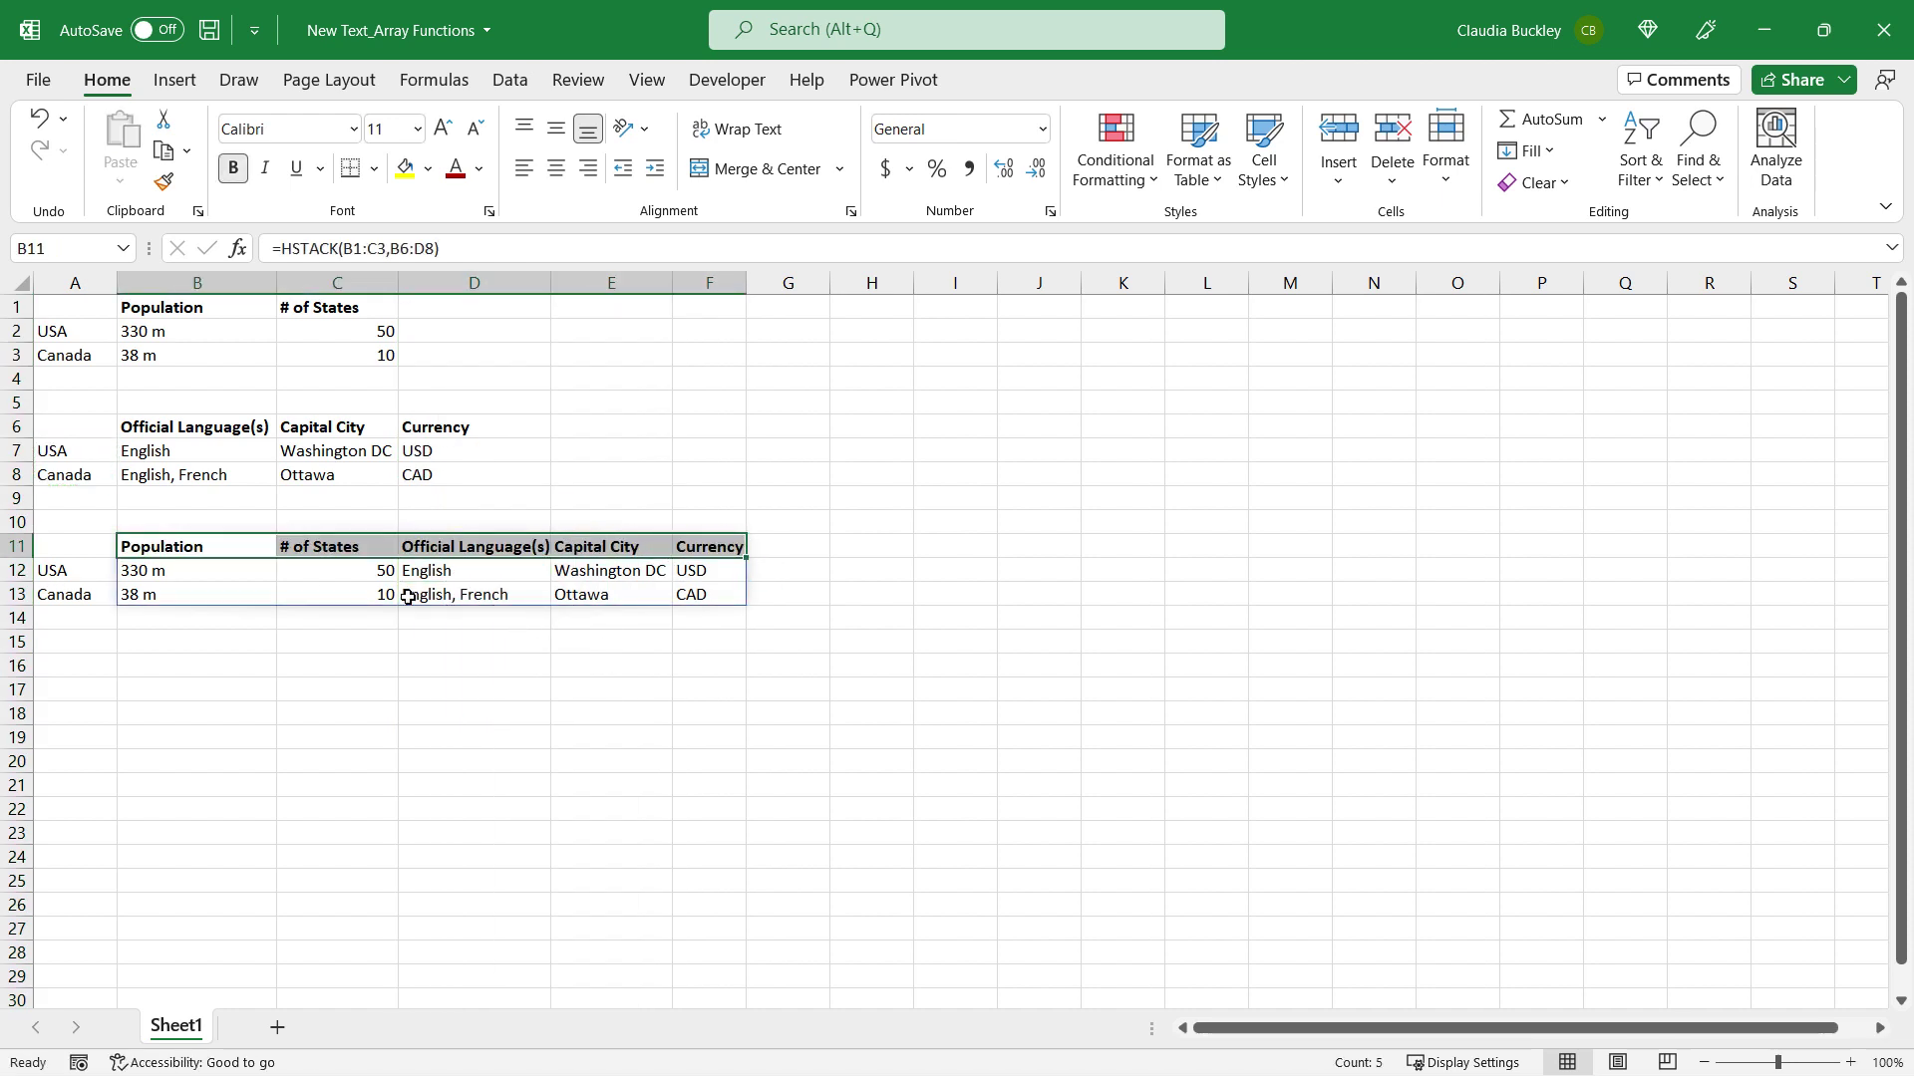
left_click(413, 596)
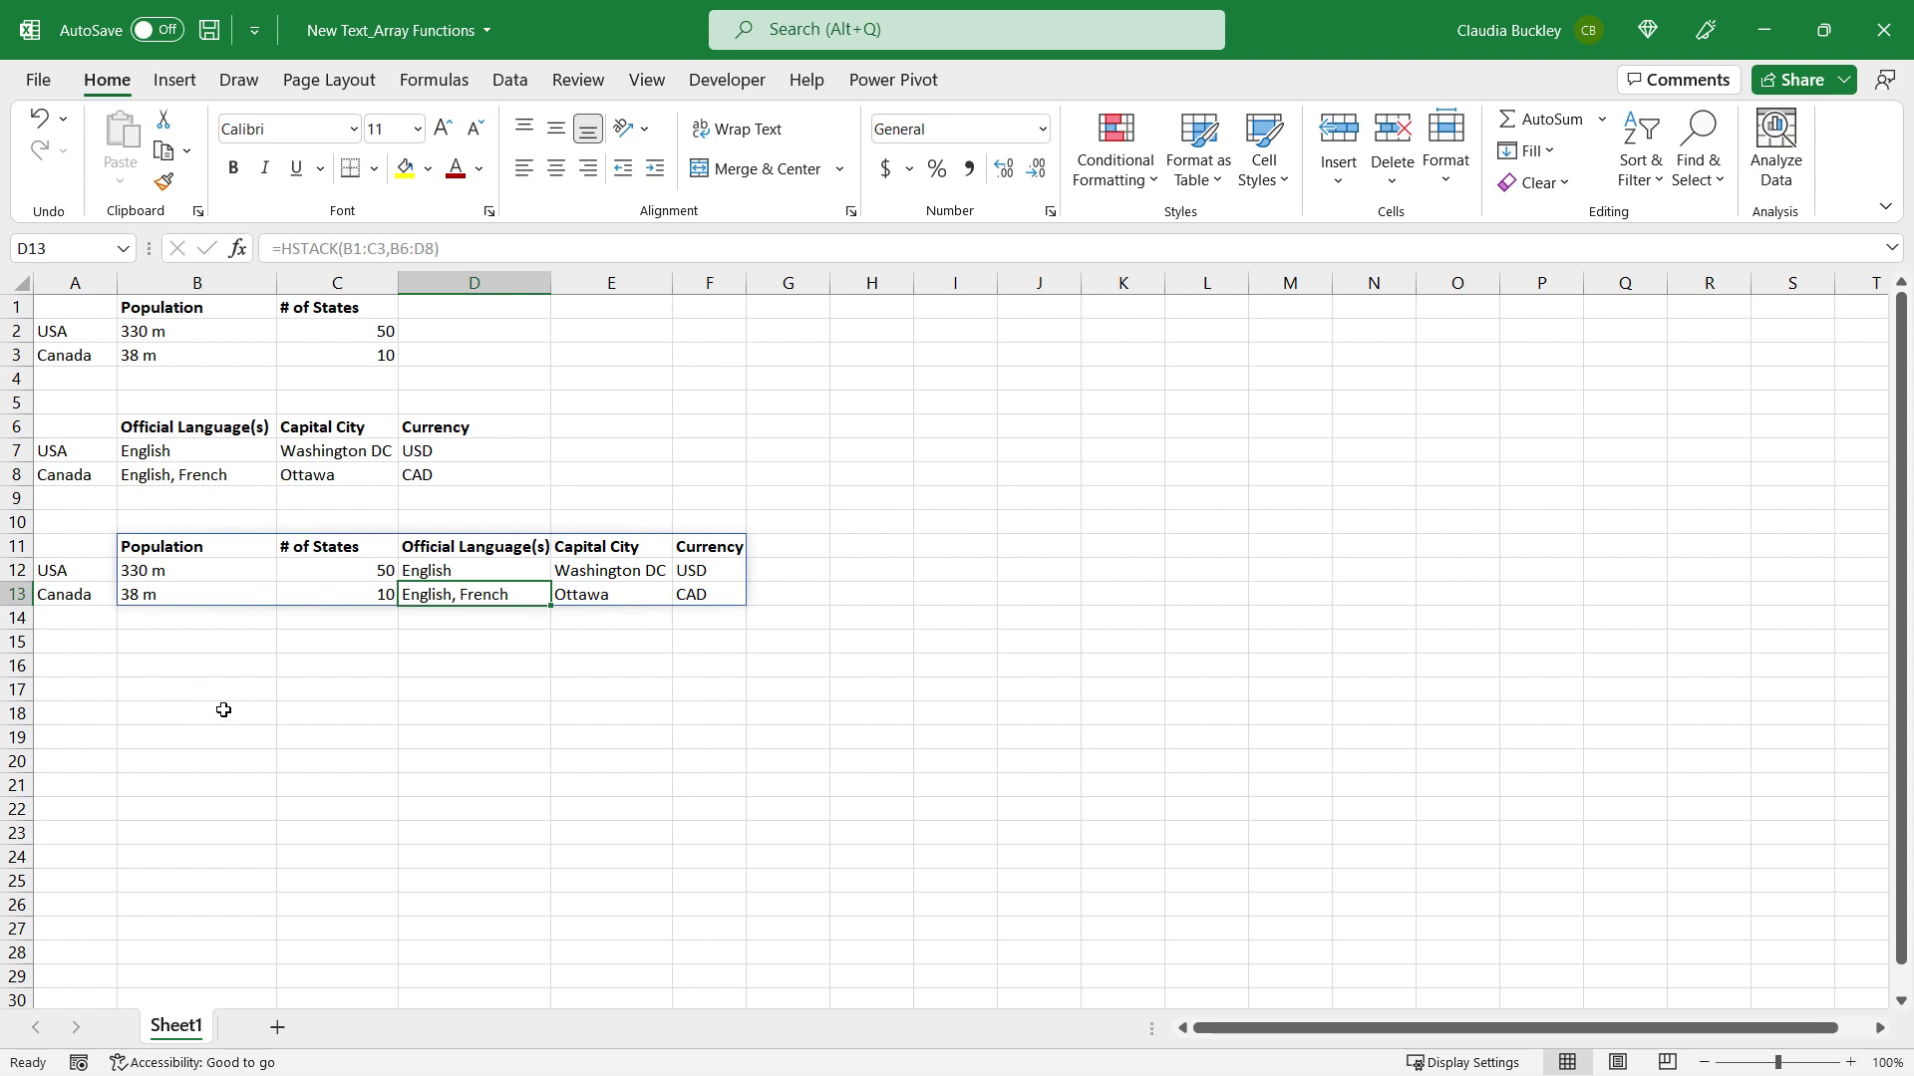
left_click(162, 667)
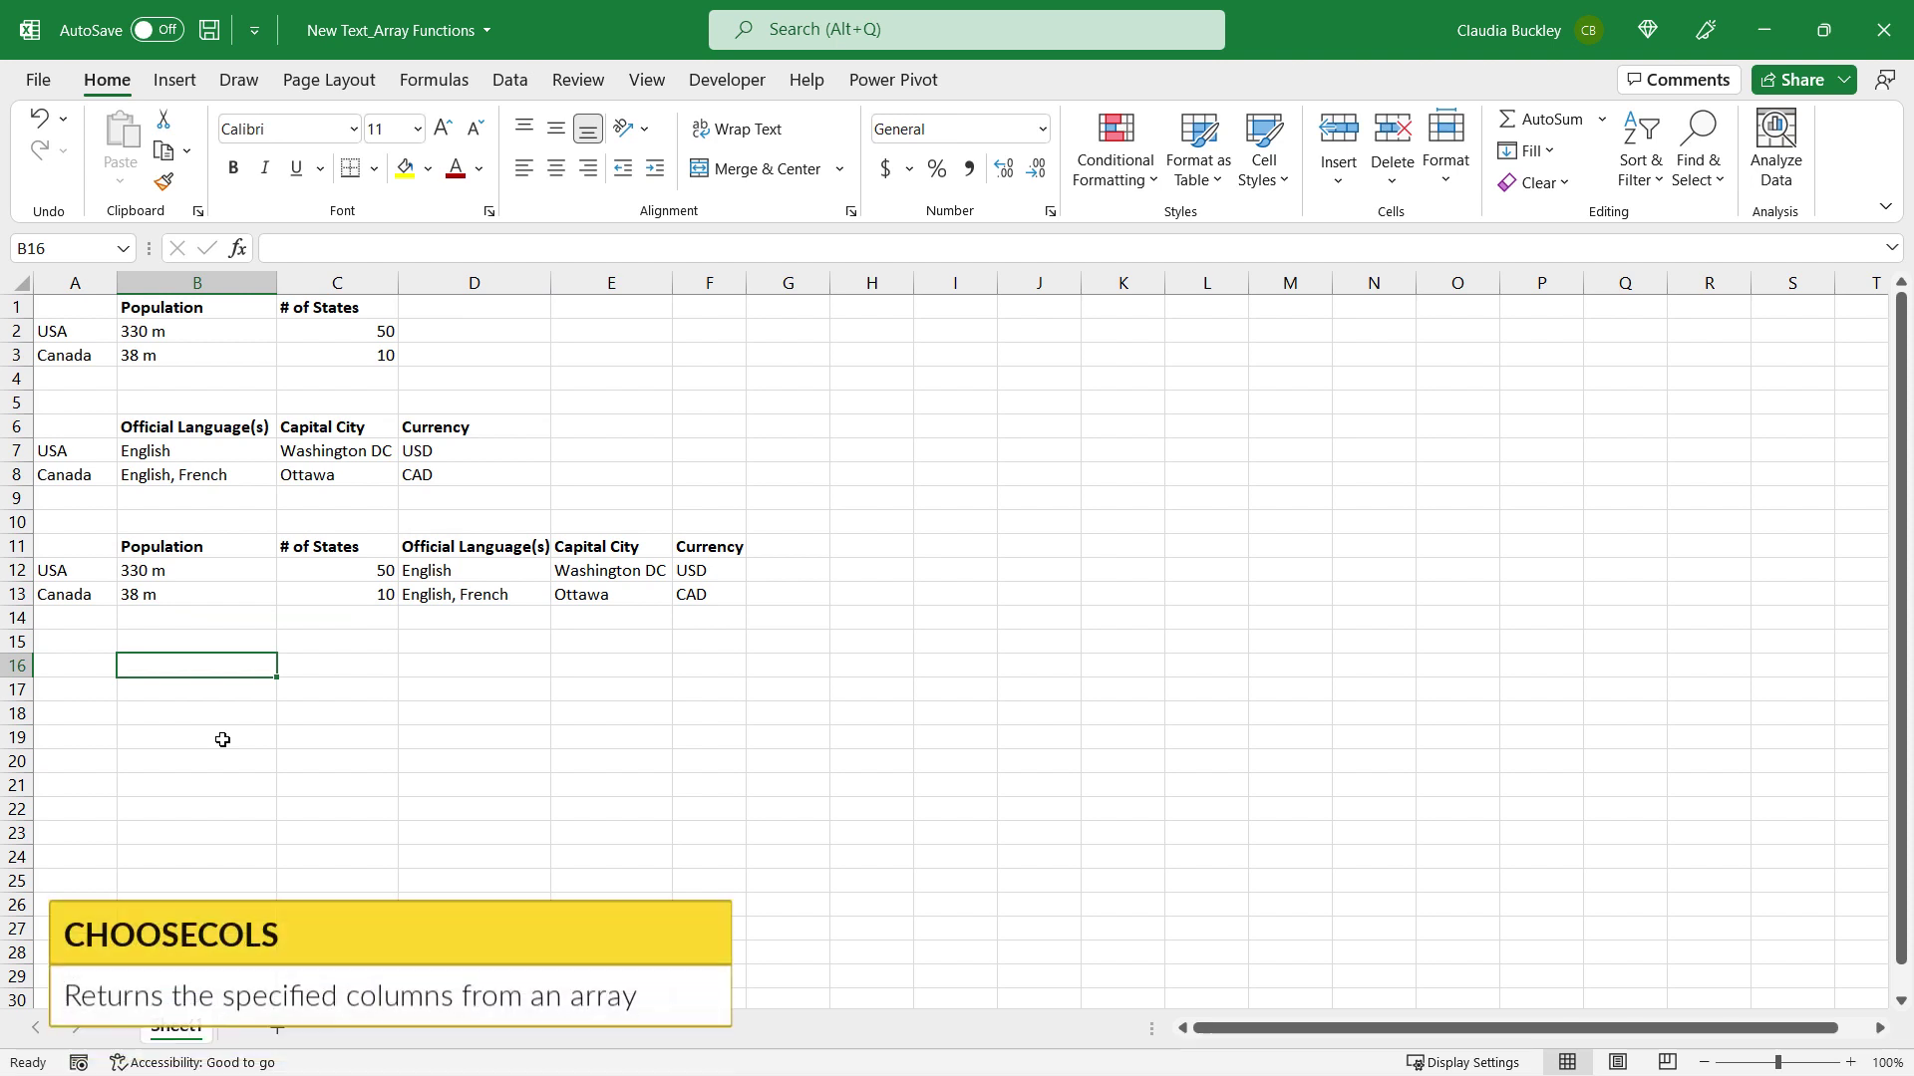
Step: In B16 enter =CHOOSECOLS(B11#,1,3,4,5) to keep all columns except # of States
type("=cho")
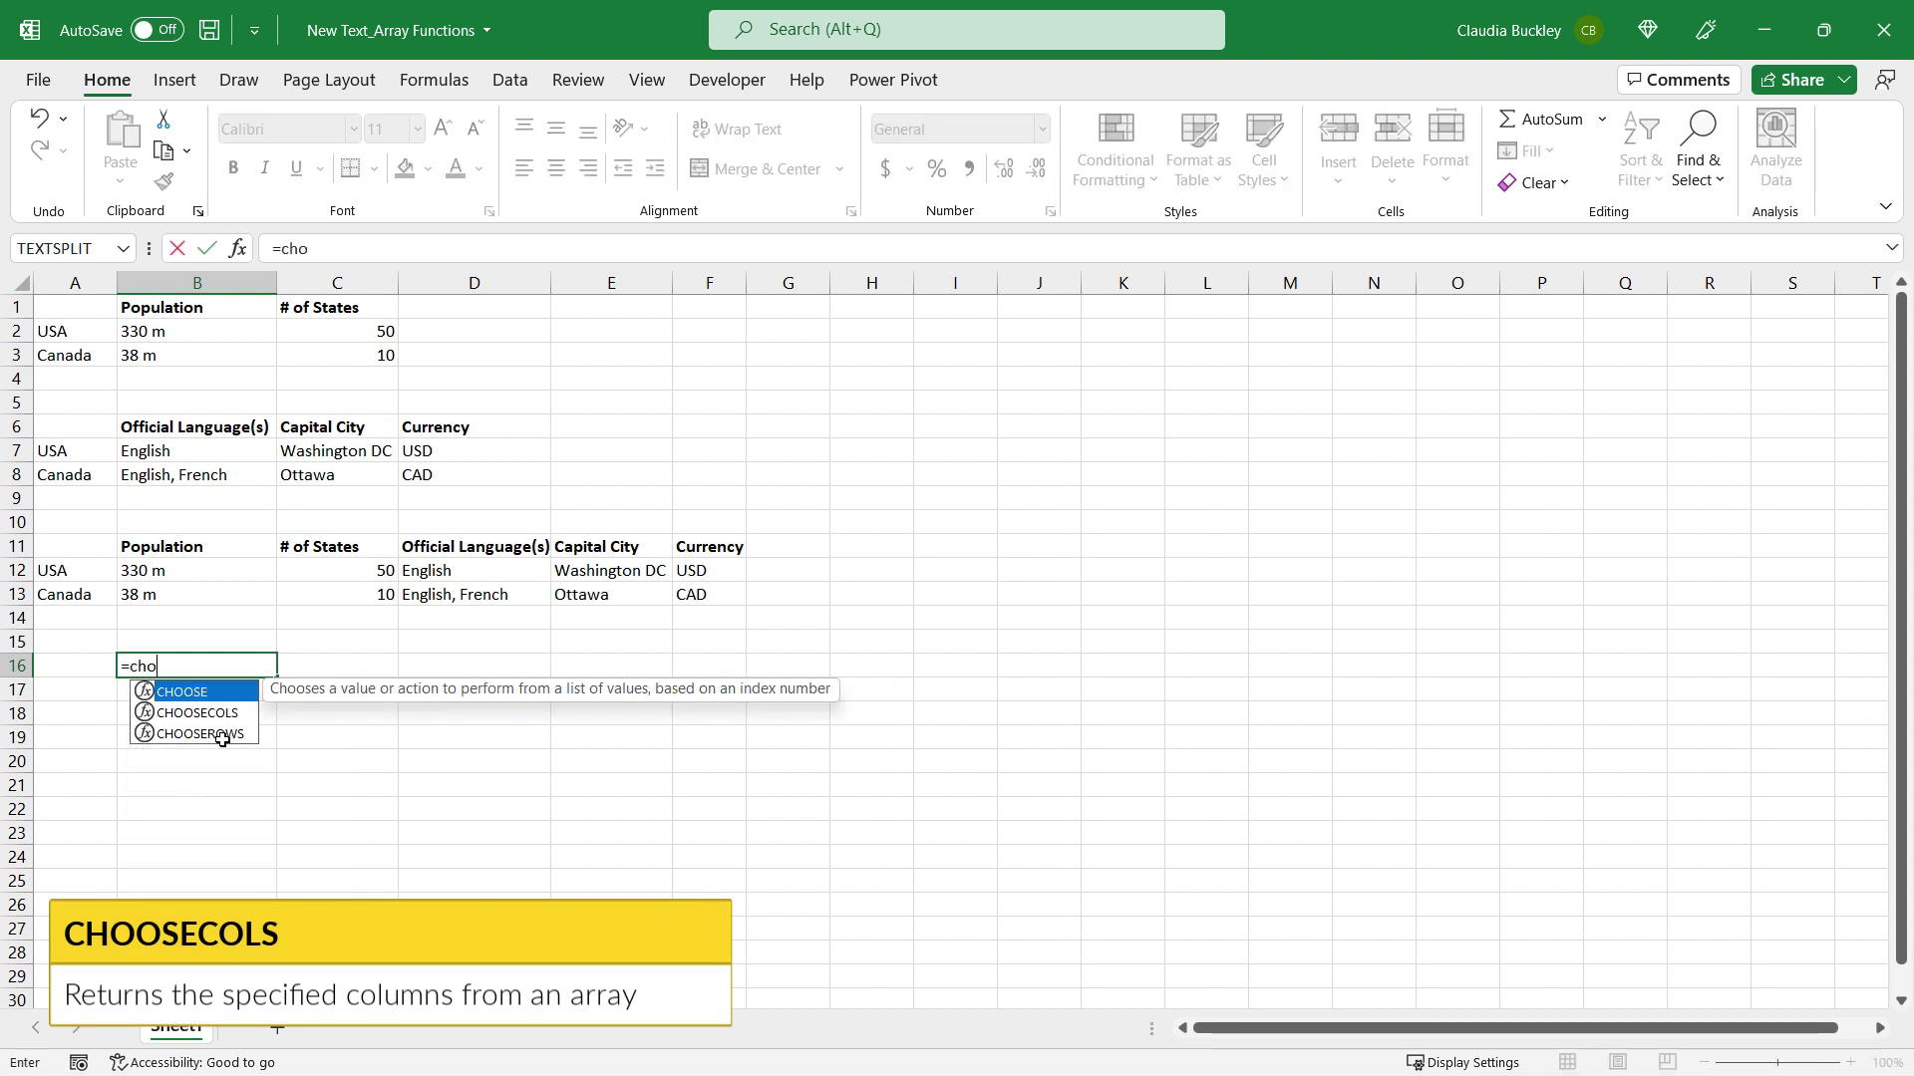
type("ose")
key("Down")
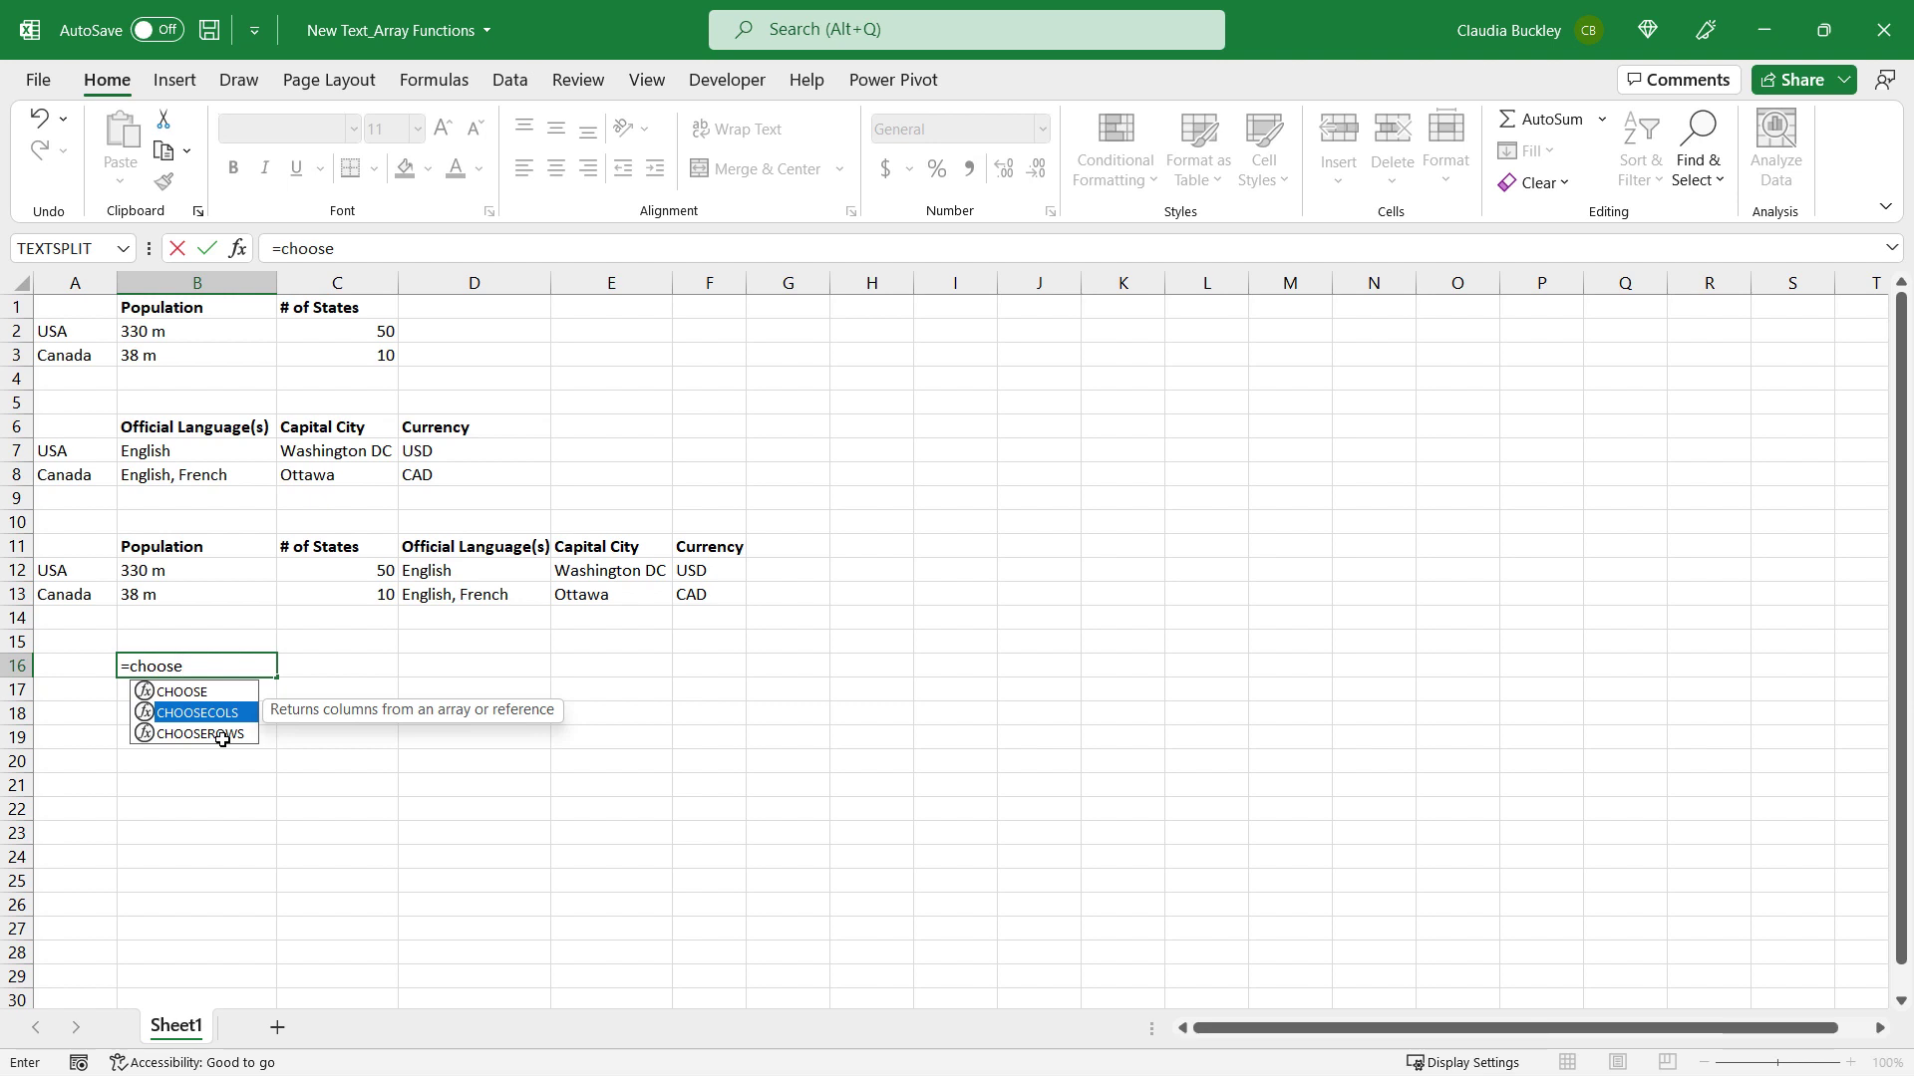
key("Tab")
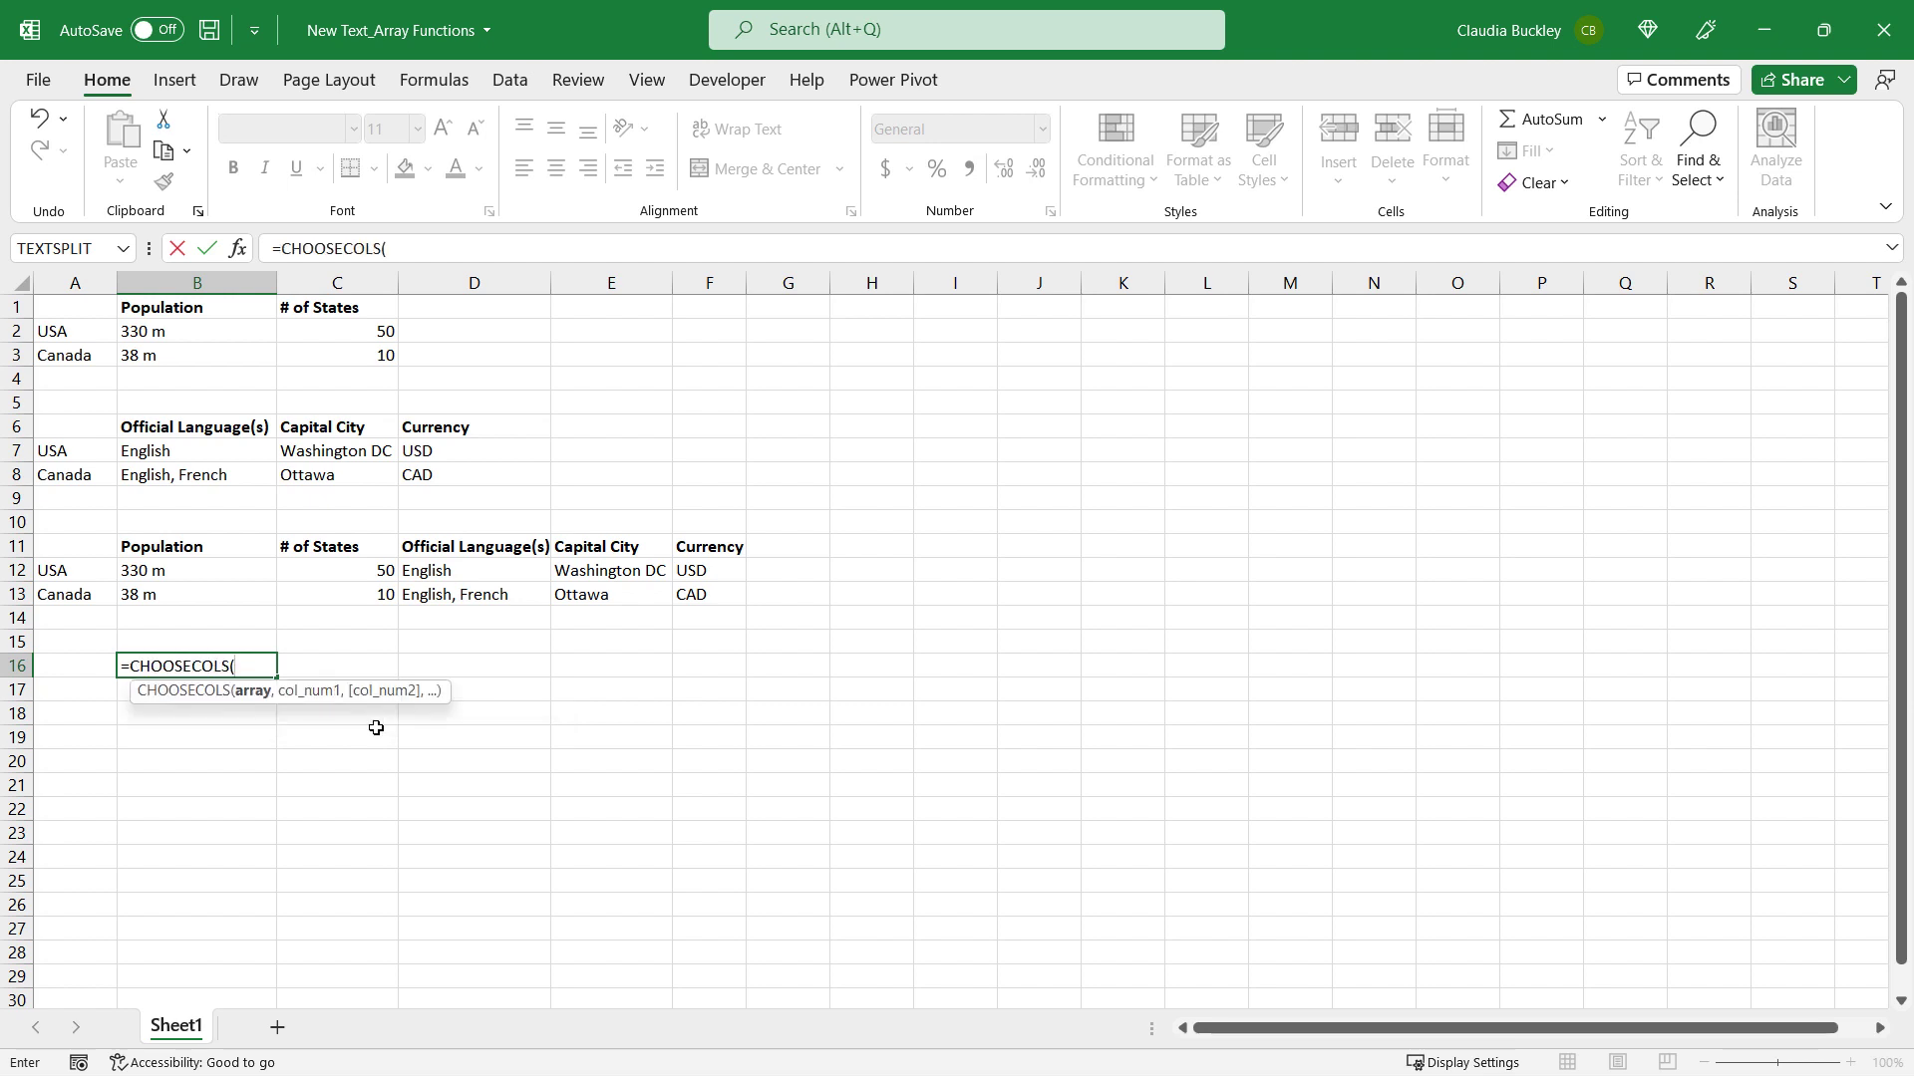
left_click_drag(201, 547, 698, 616)
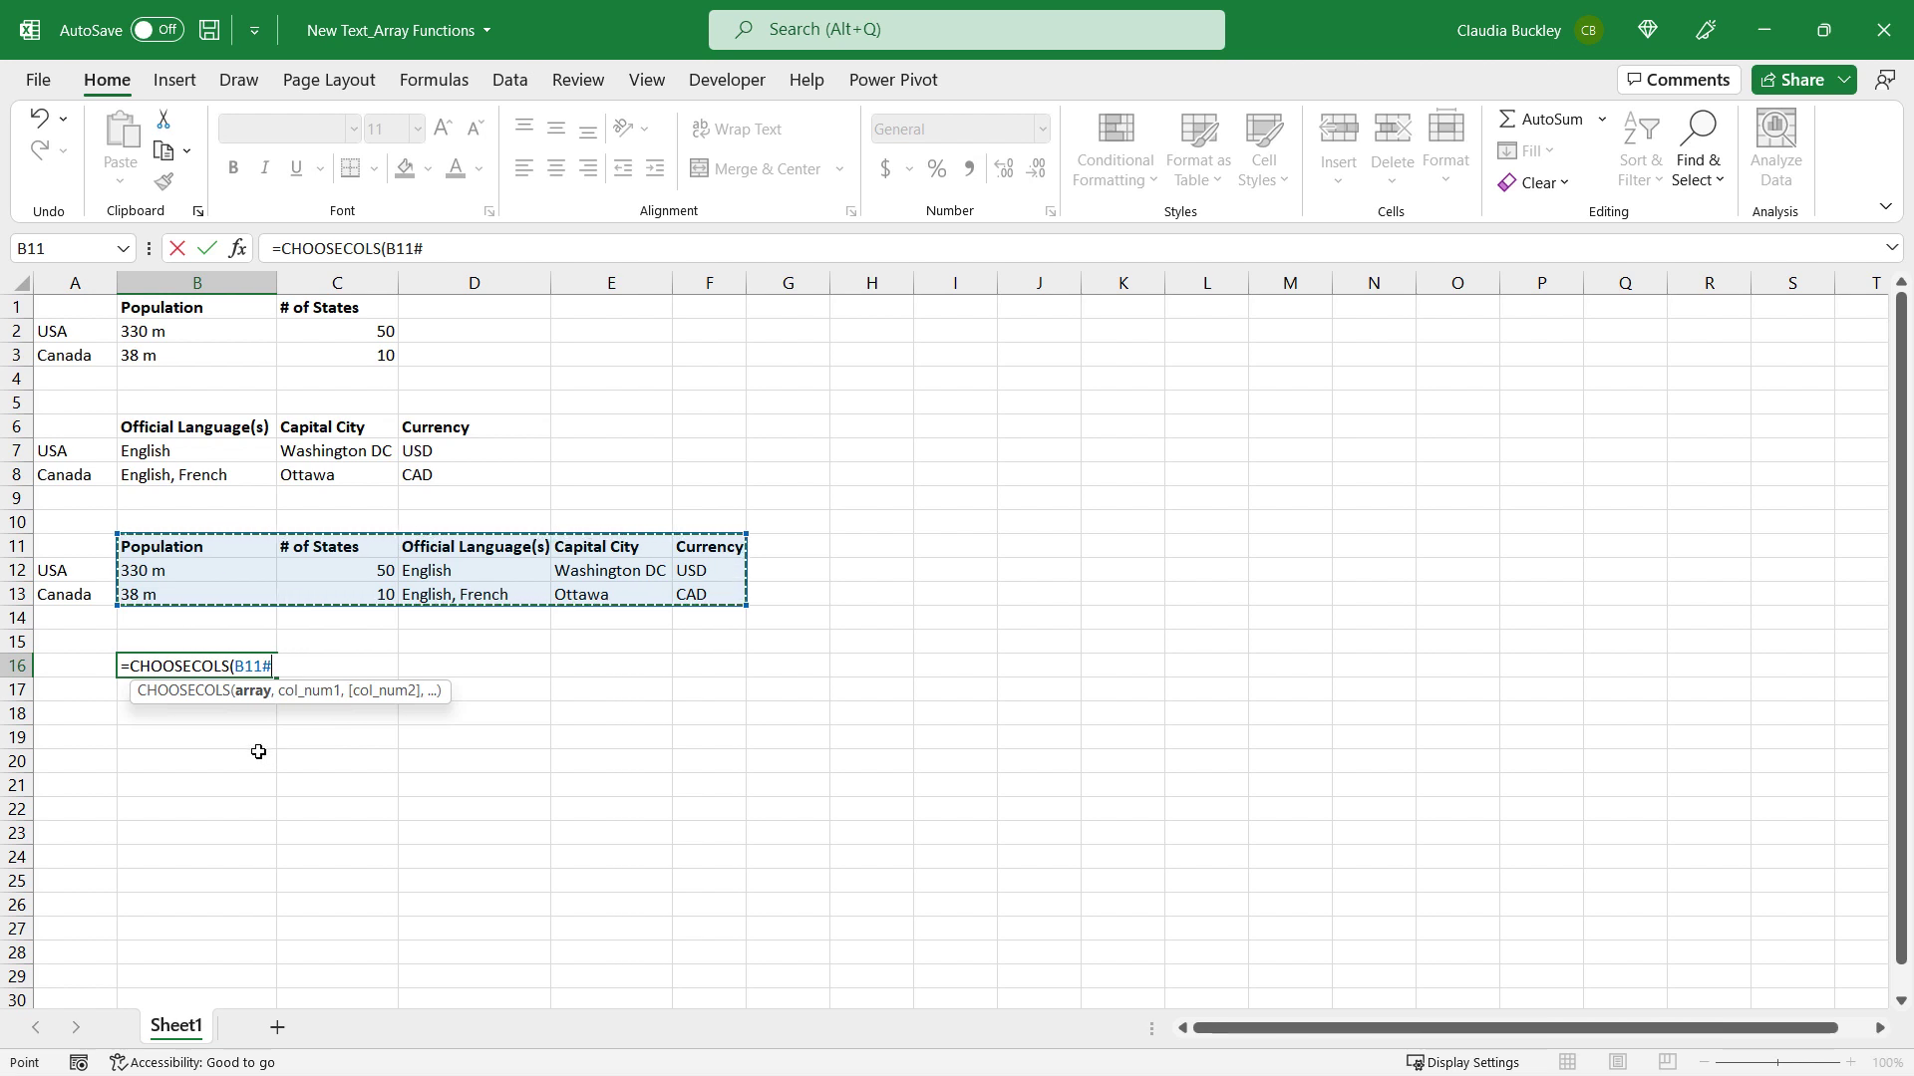
type(",")
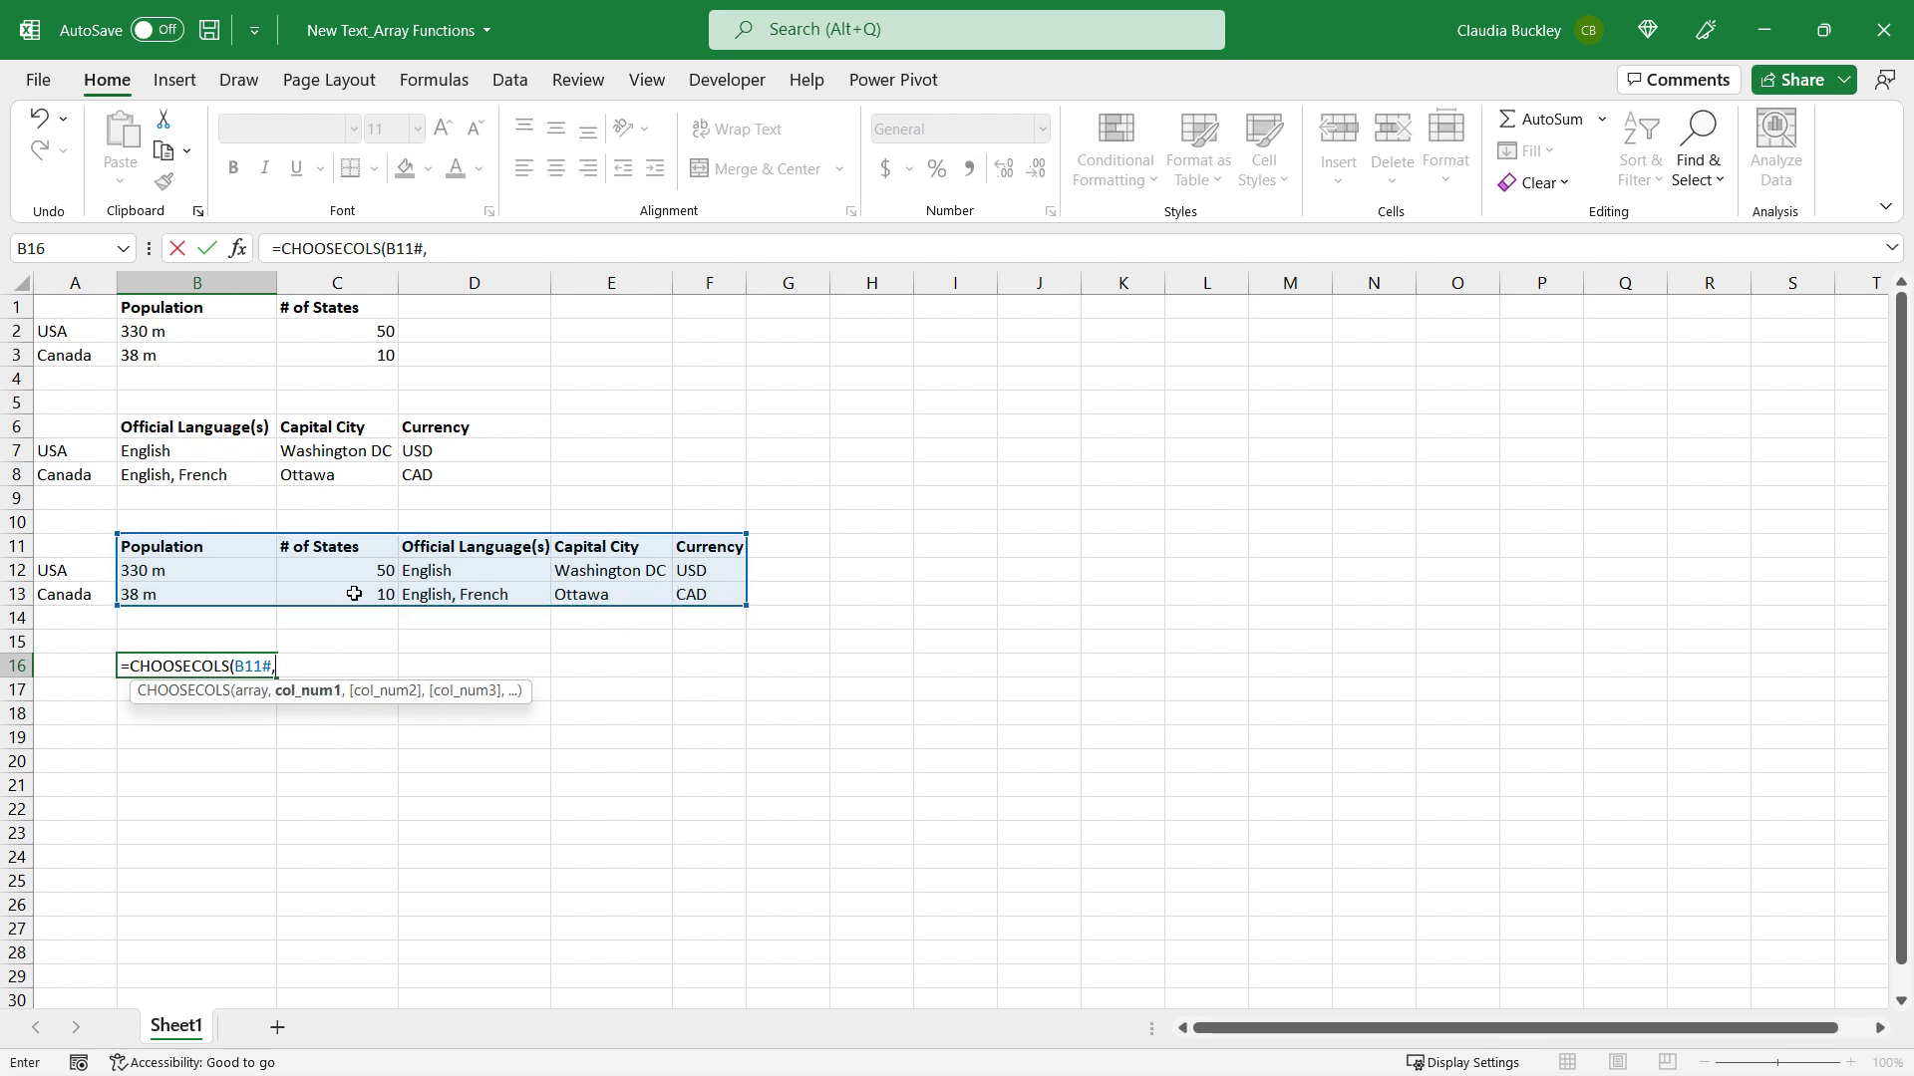
type("1,3,4,5")
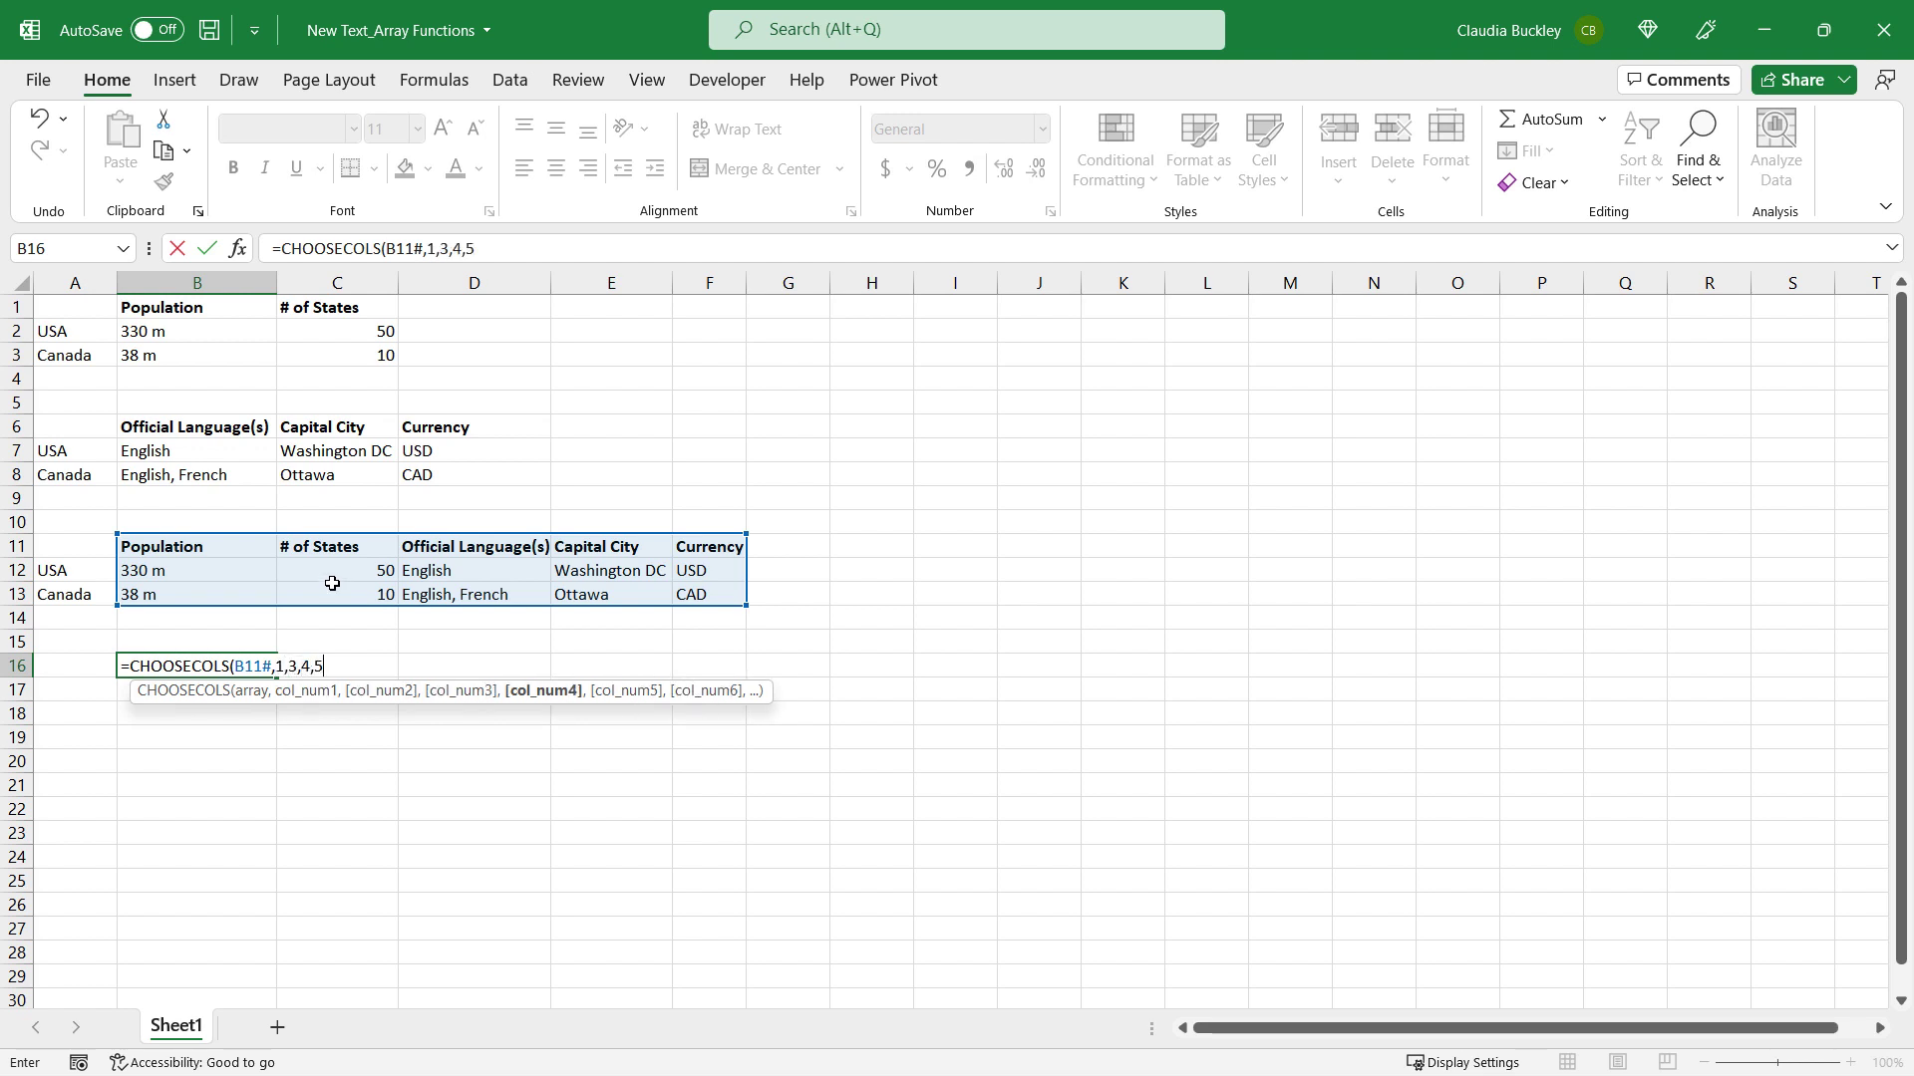
type(")")
key("Return")
Step: Copy the country labels in A12:A13 and select A17 as the destination
left_click_drag(62, 570, 71, 596)
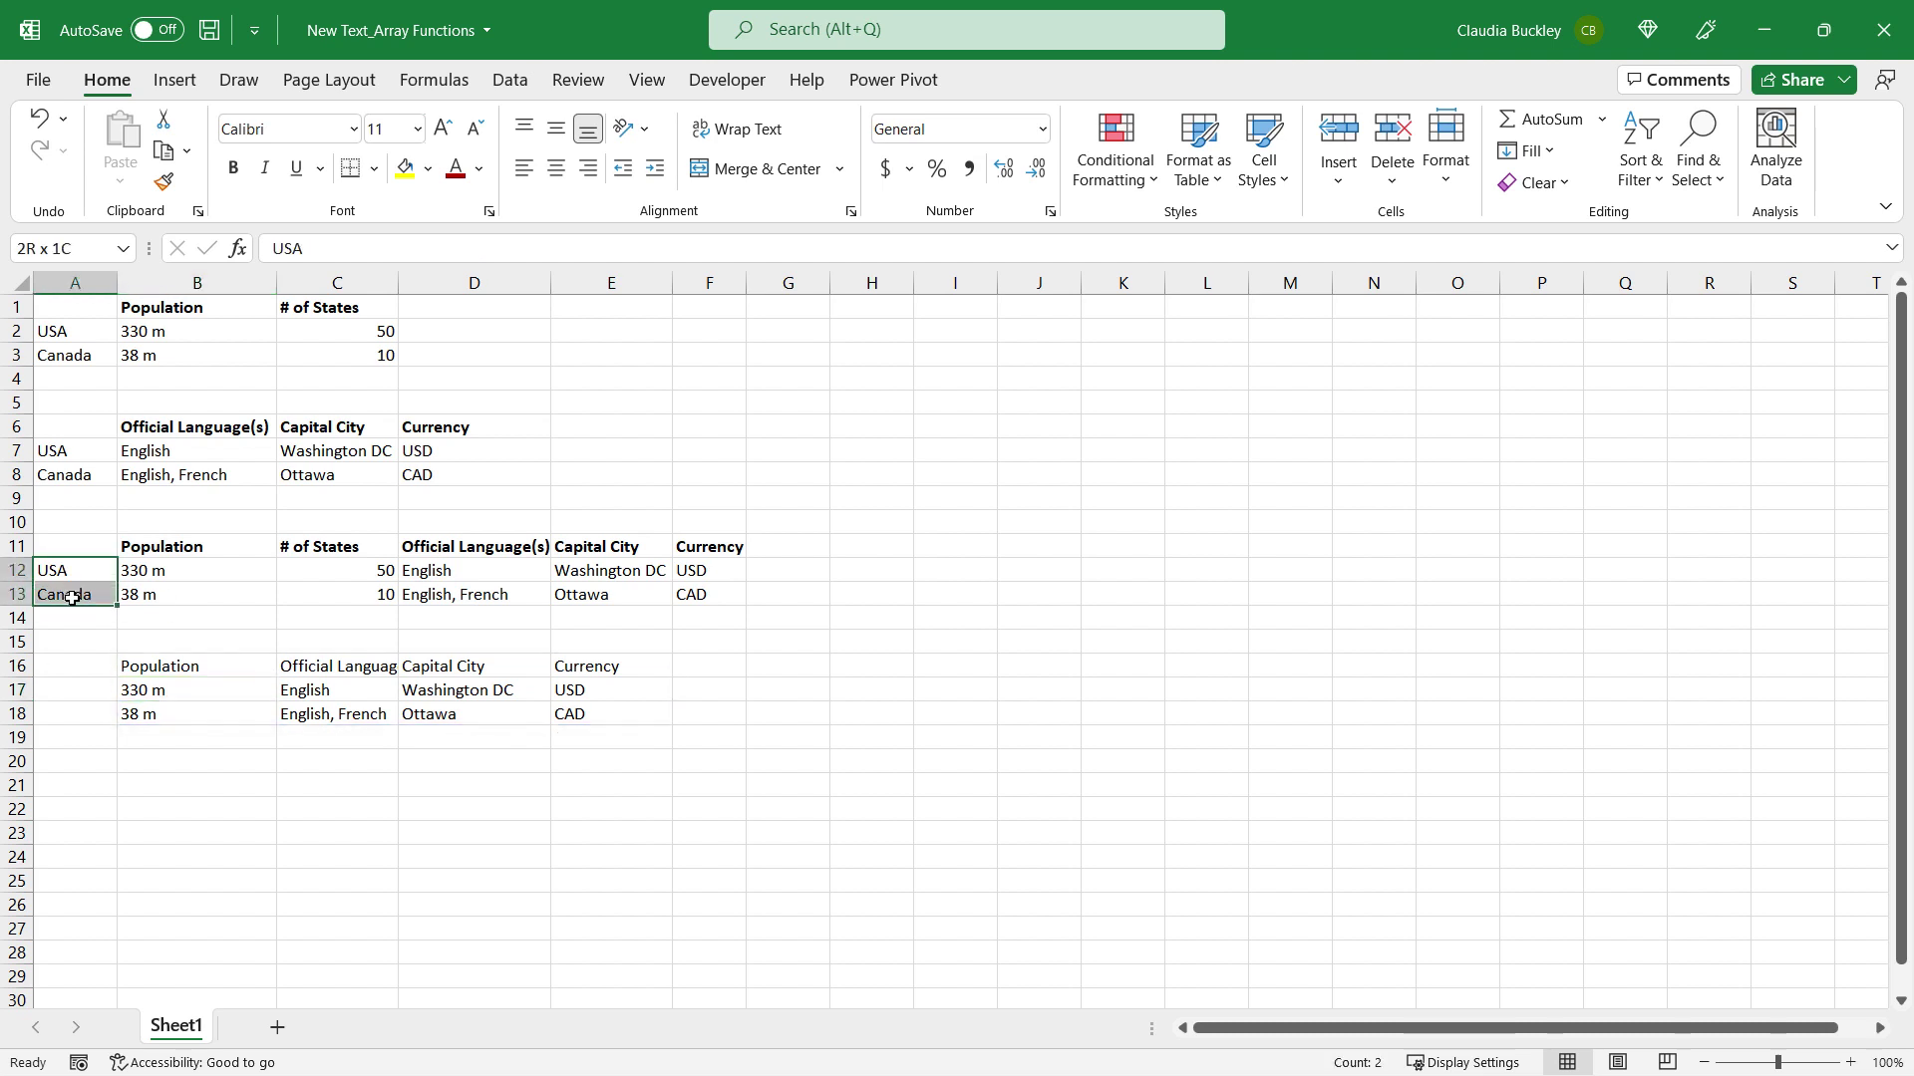
key("ctrl+c")
left_click(65, 696)
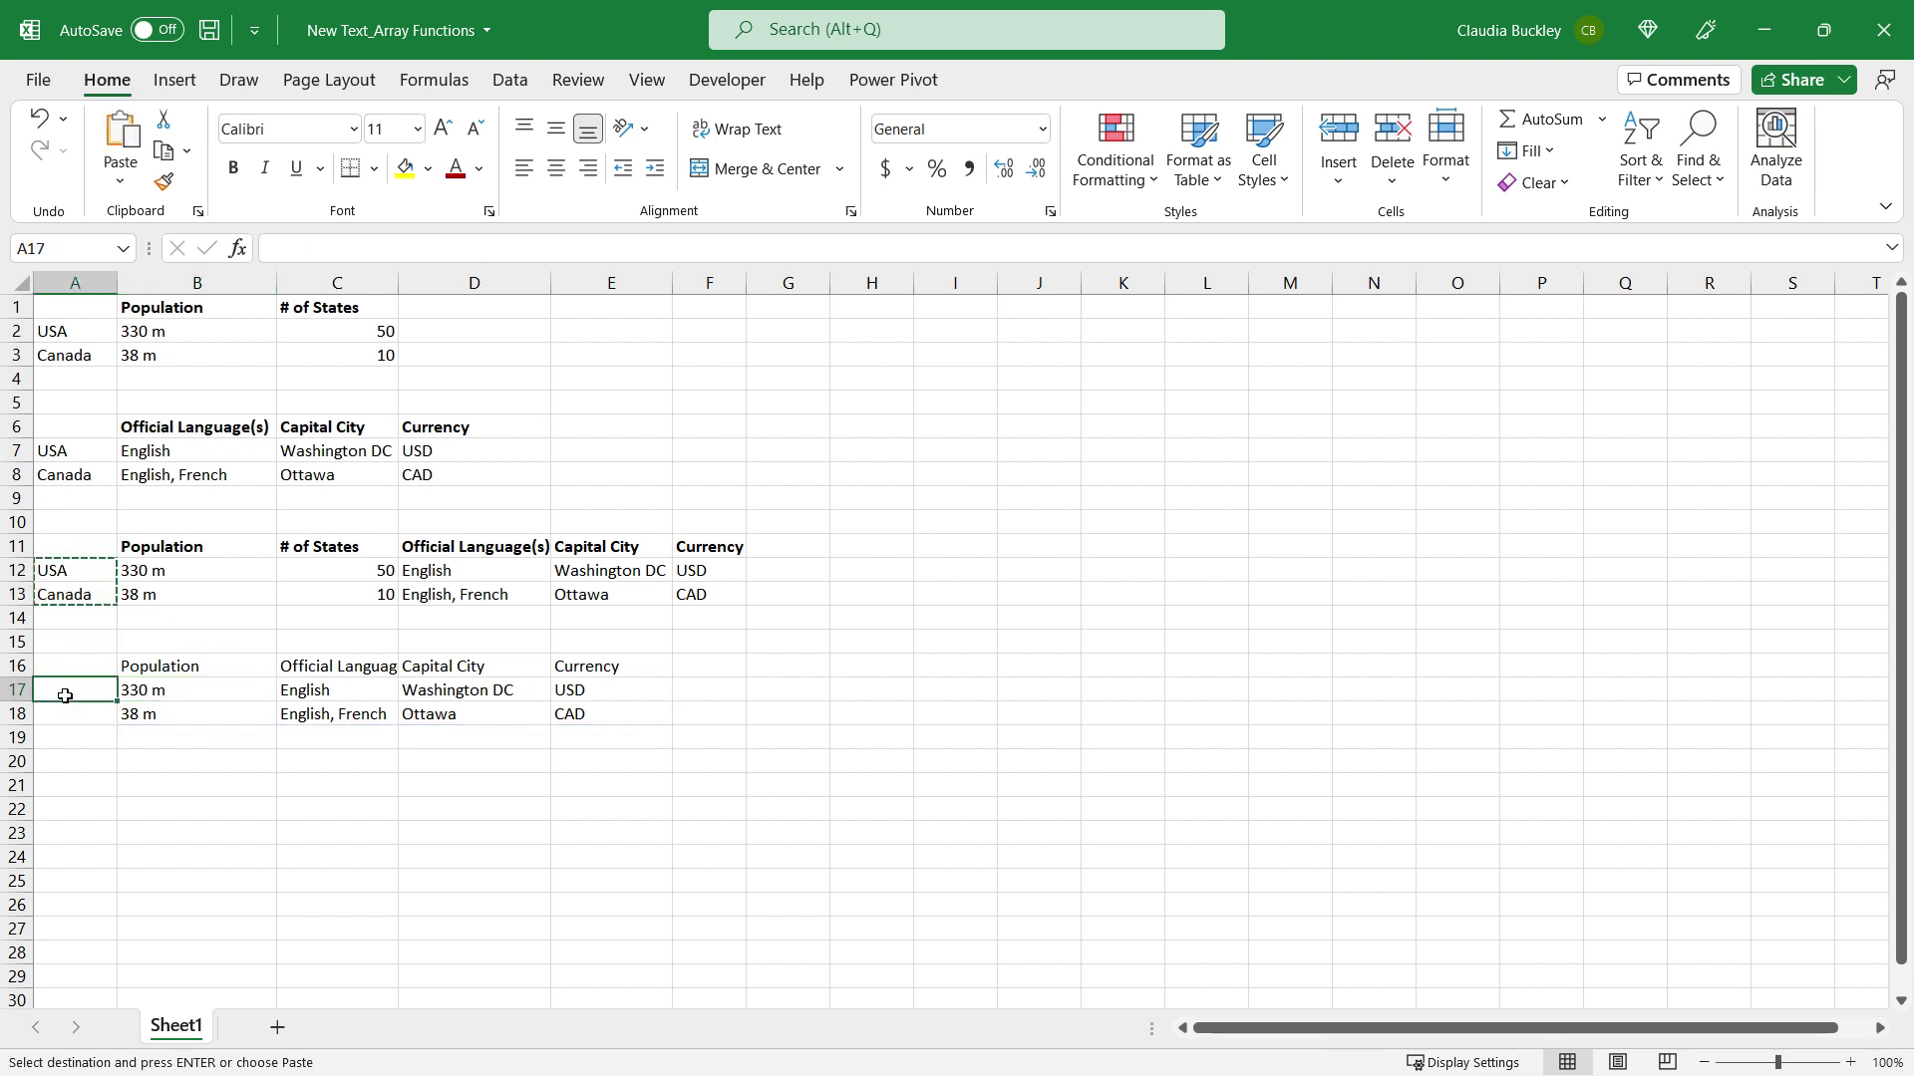
Step: Return rows 1 and 3 of the B11# table in B20 with =CHOOSEROWS(B11#,1,3), then copy the Canada cell A13
key("Return")
left_click(157, 760)
type("=choosero")
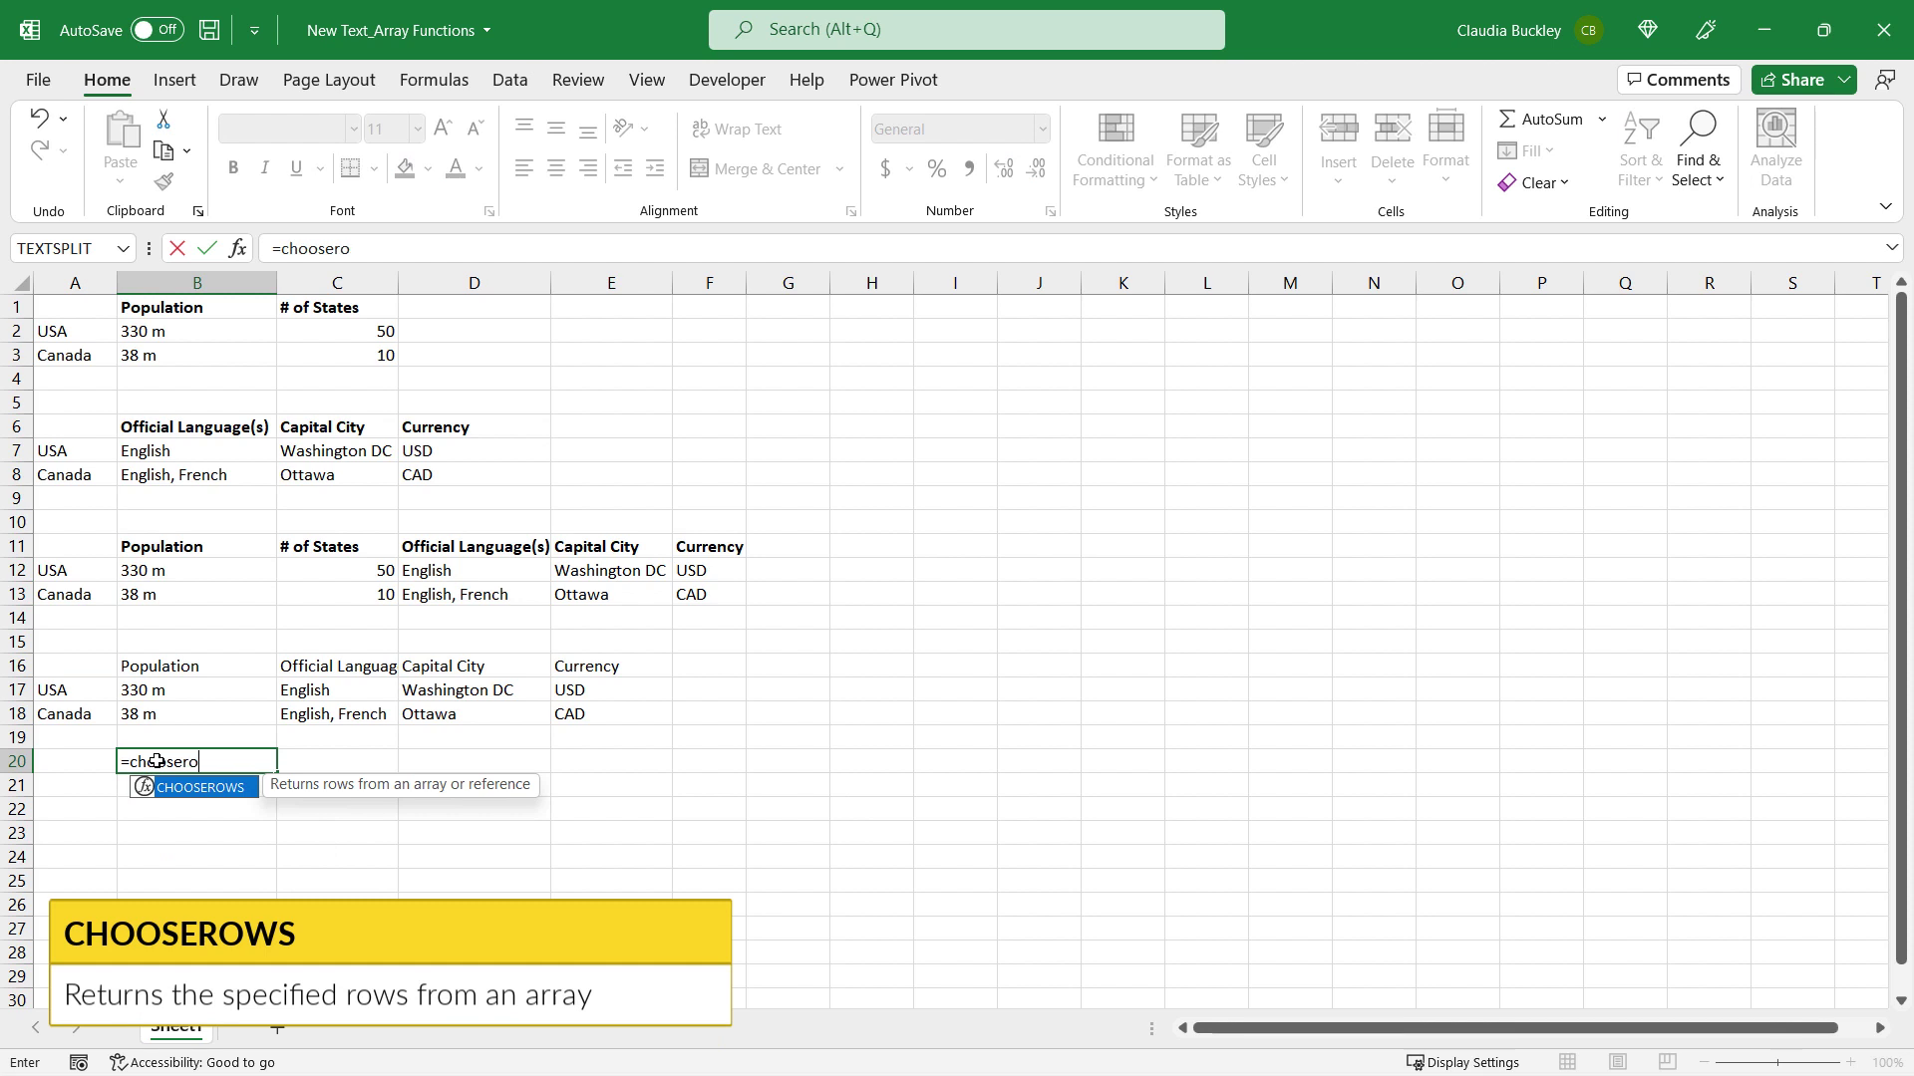
key("Tab")
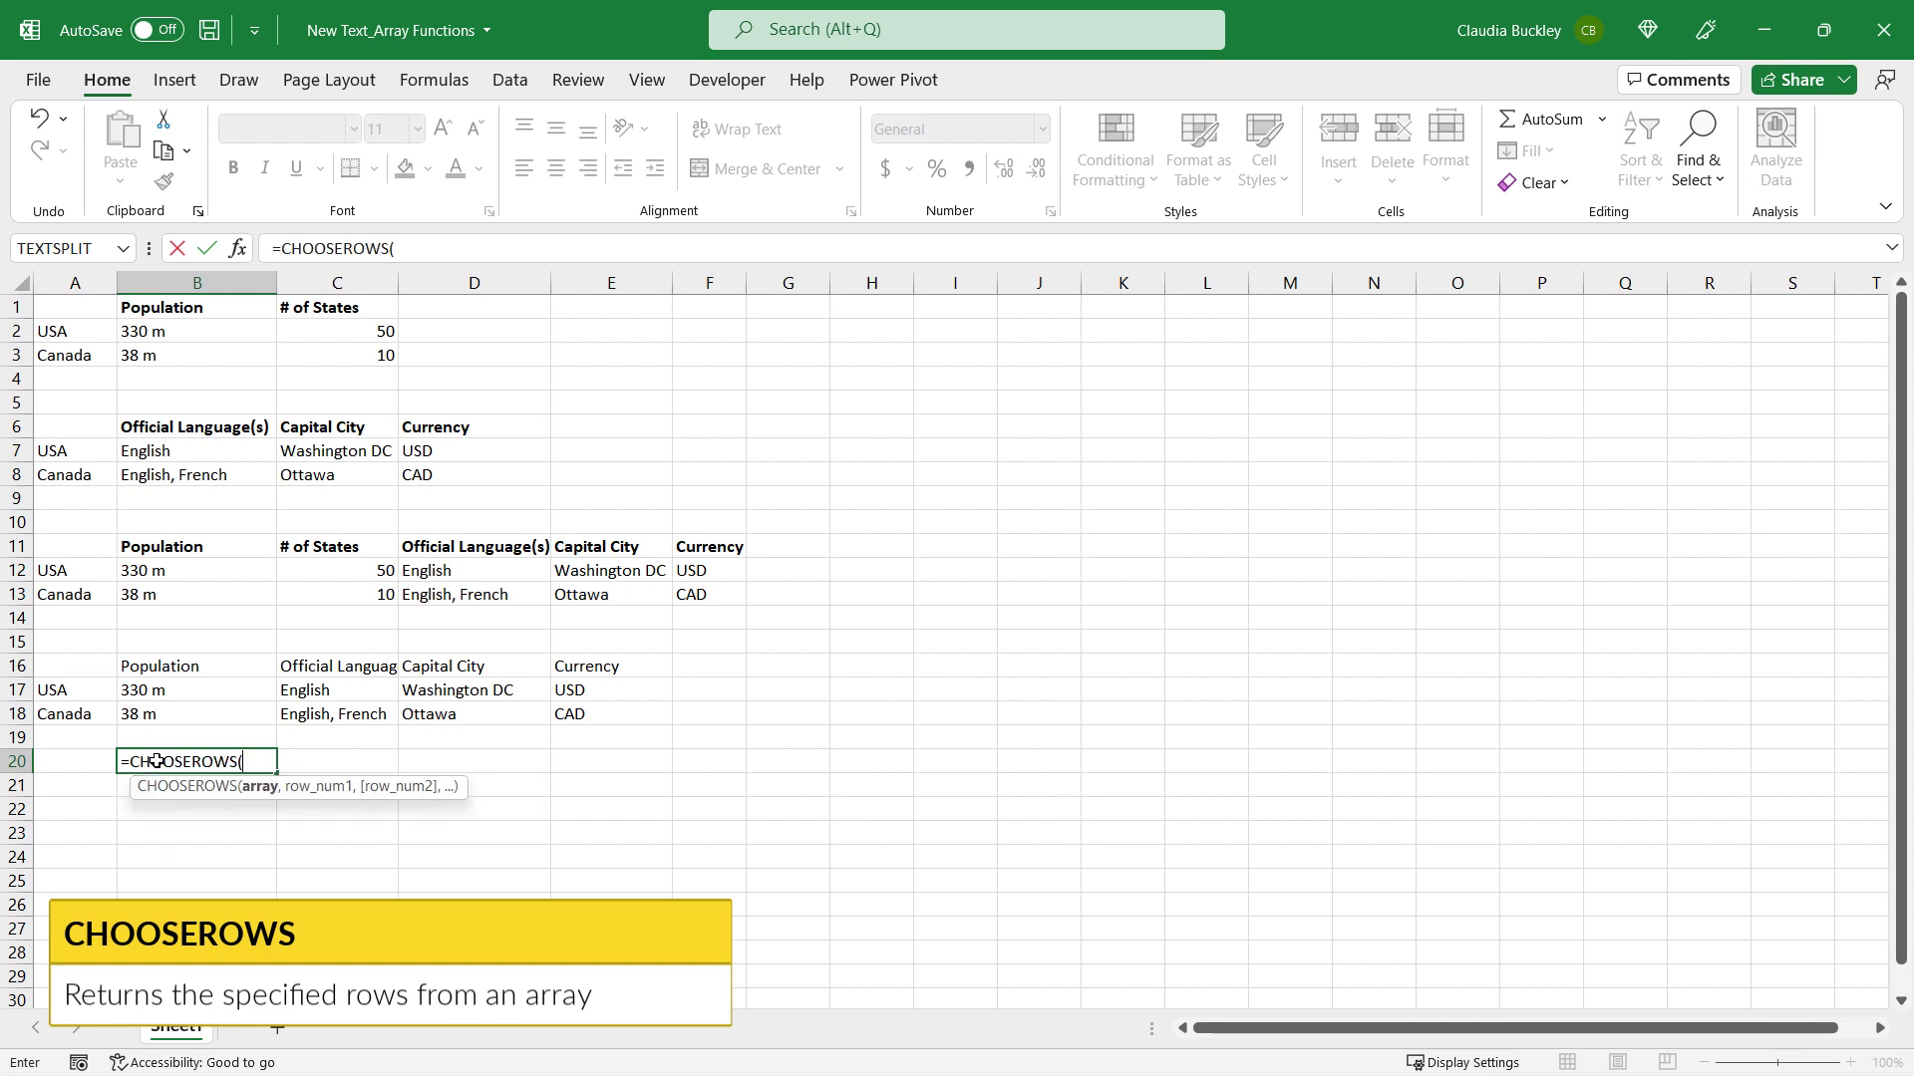
type("b11")
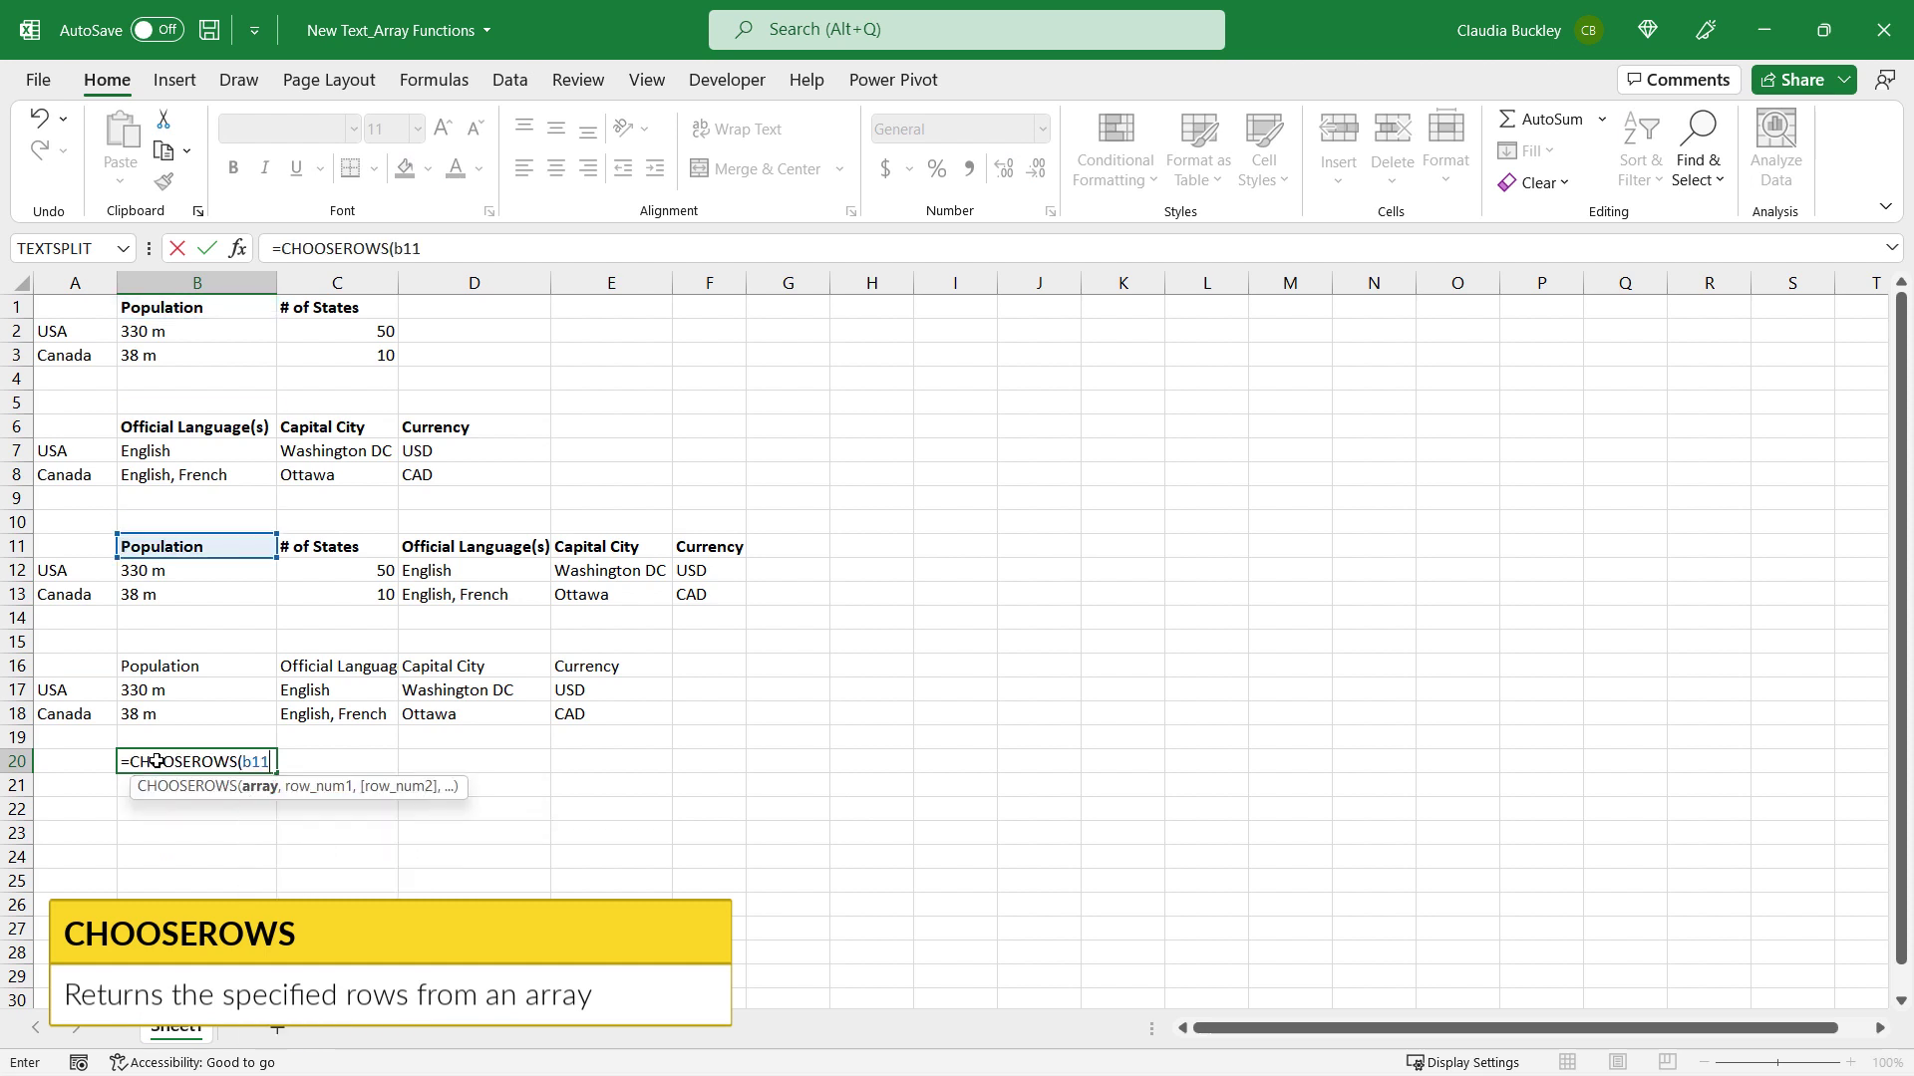
type("#,")
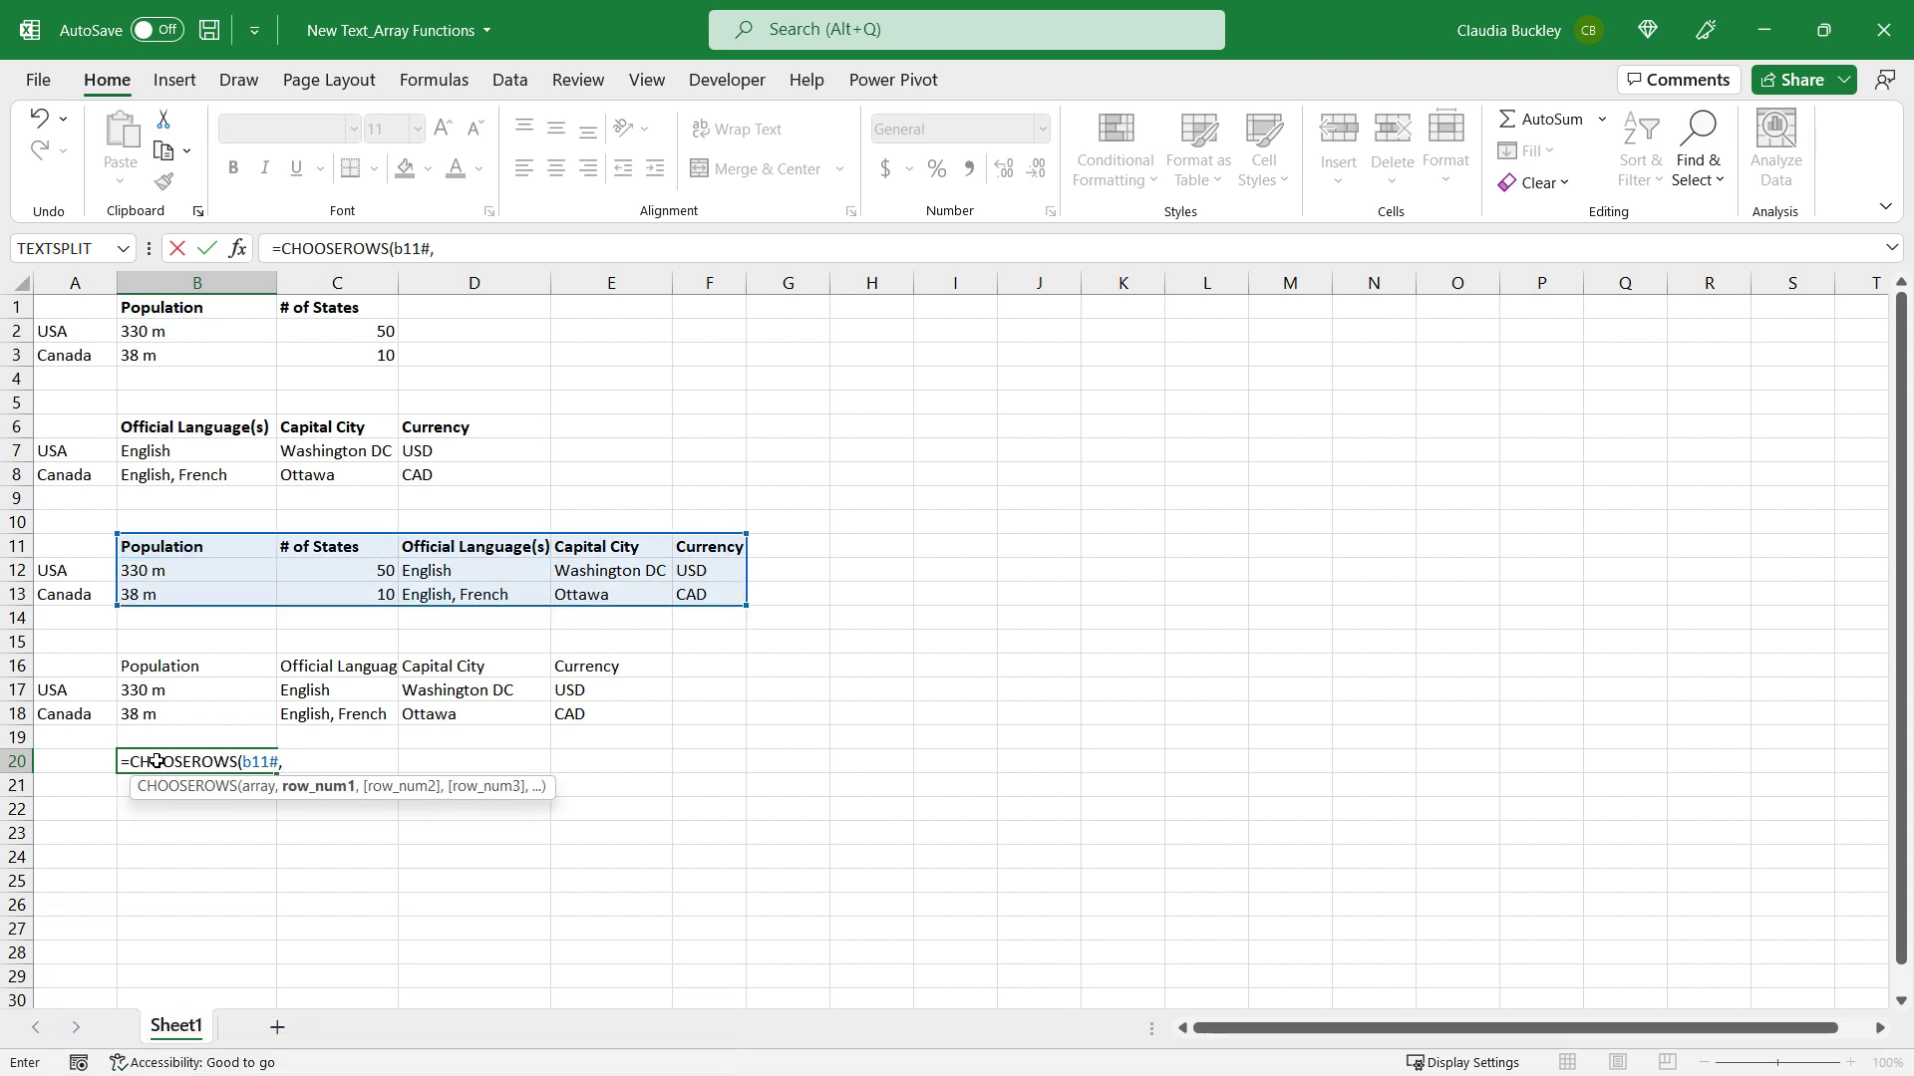
type("1,3")
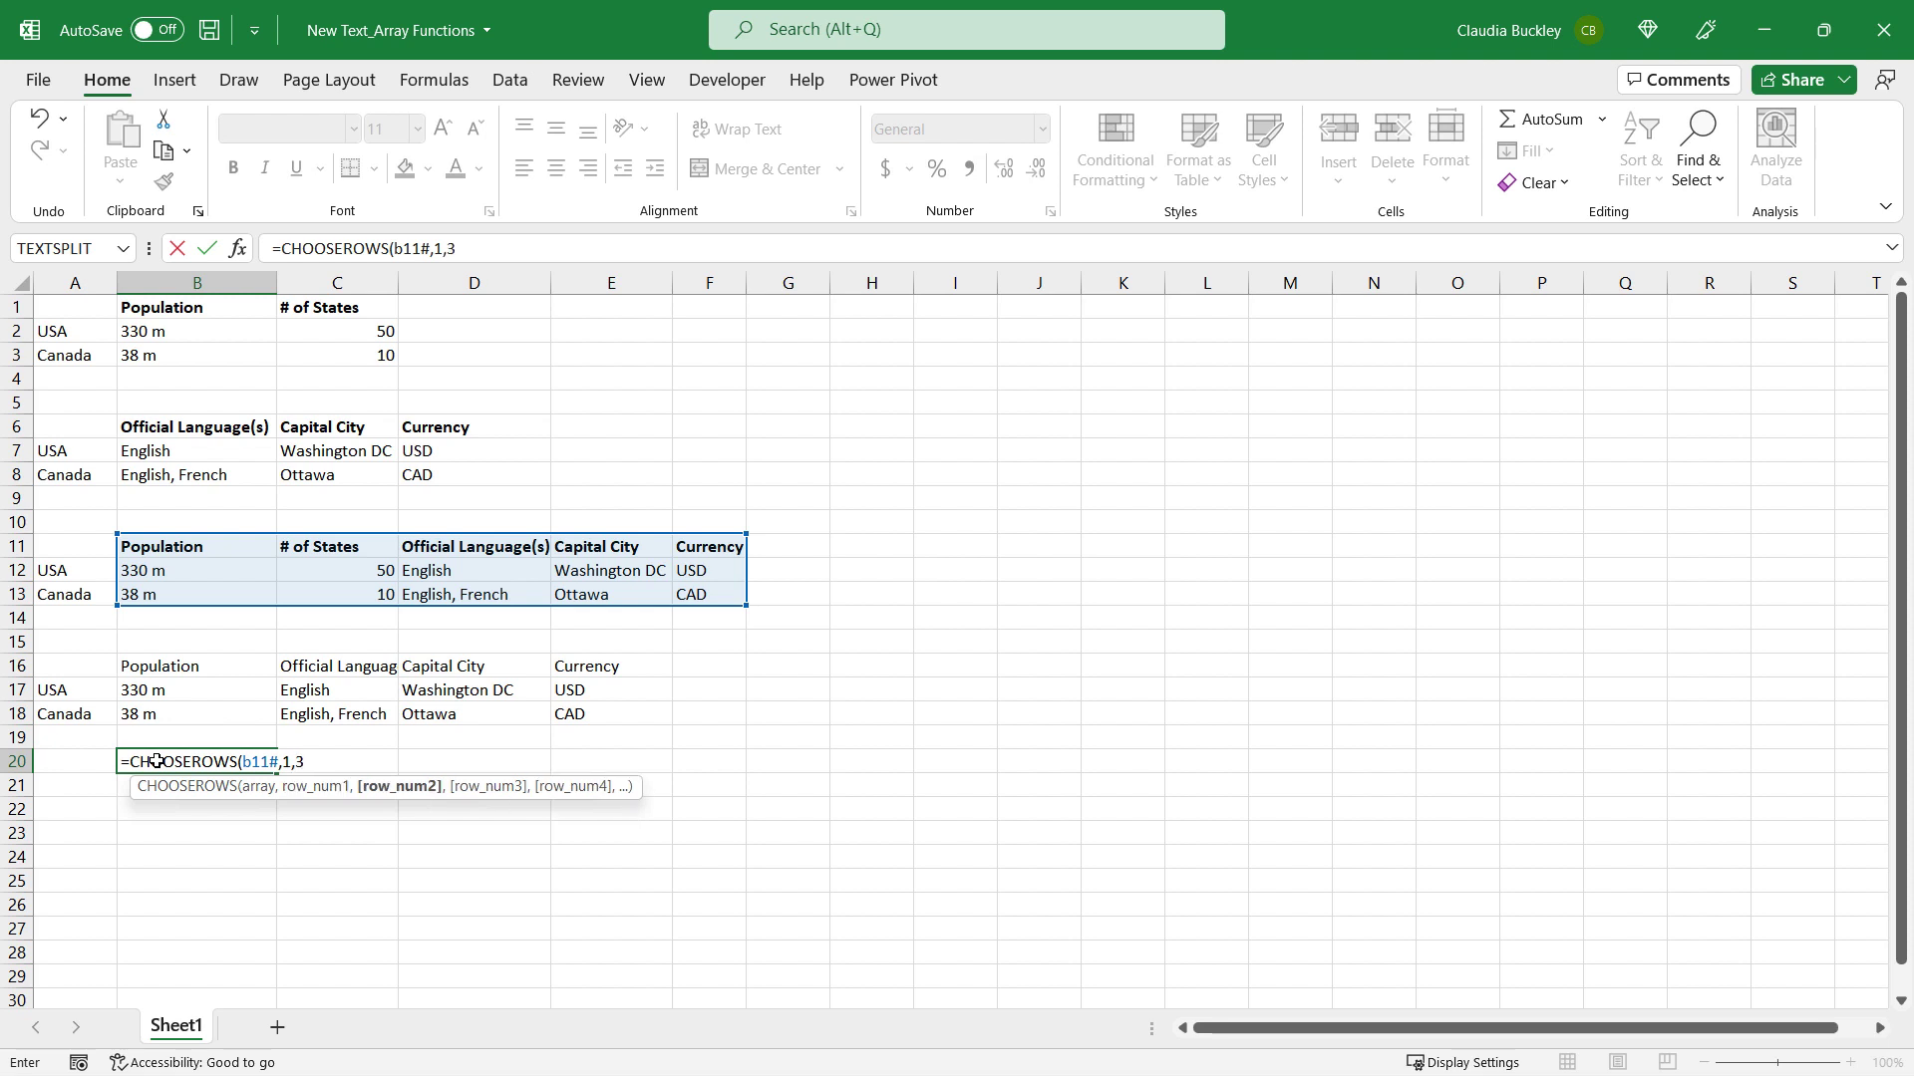
type(")")
key("Return")
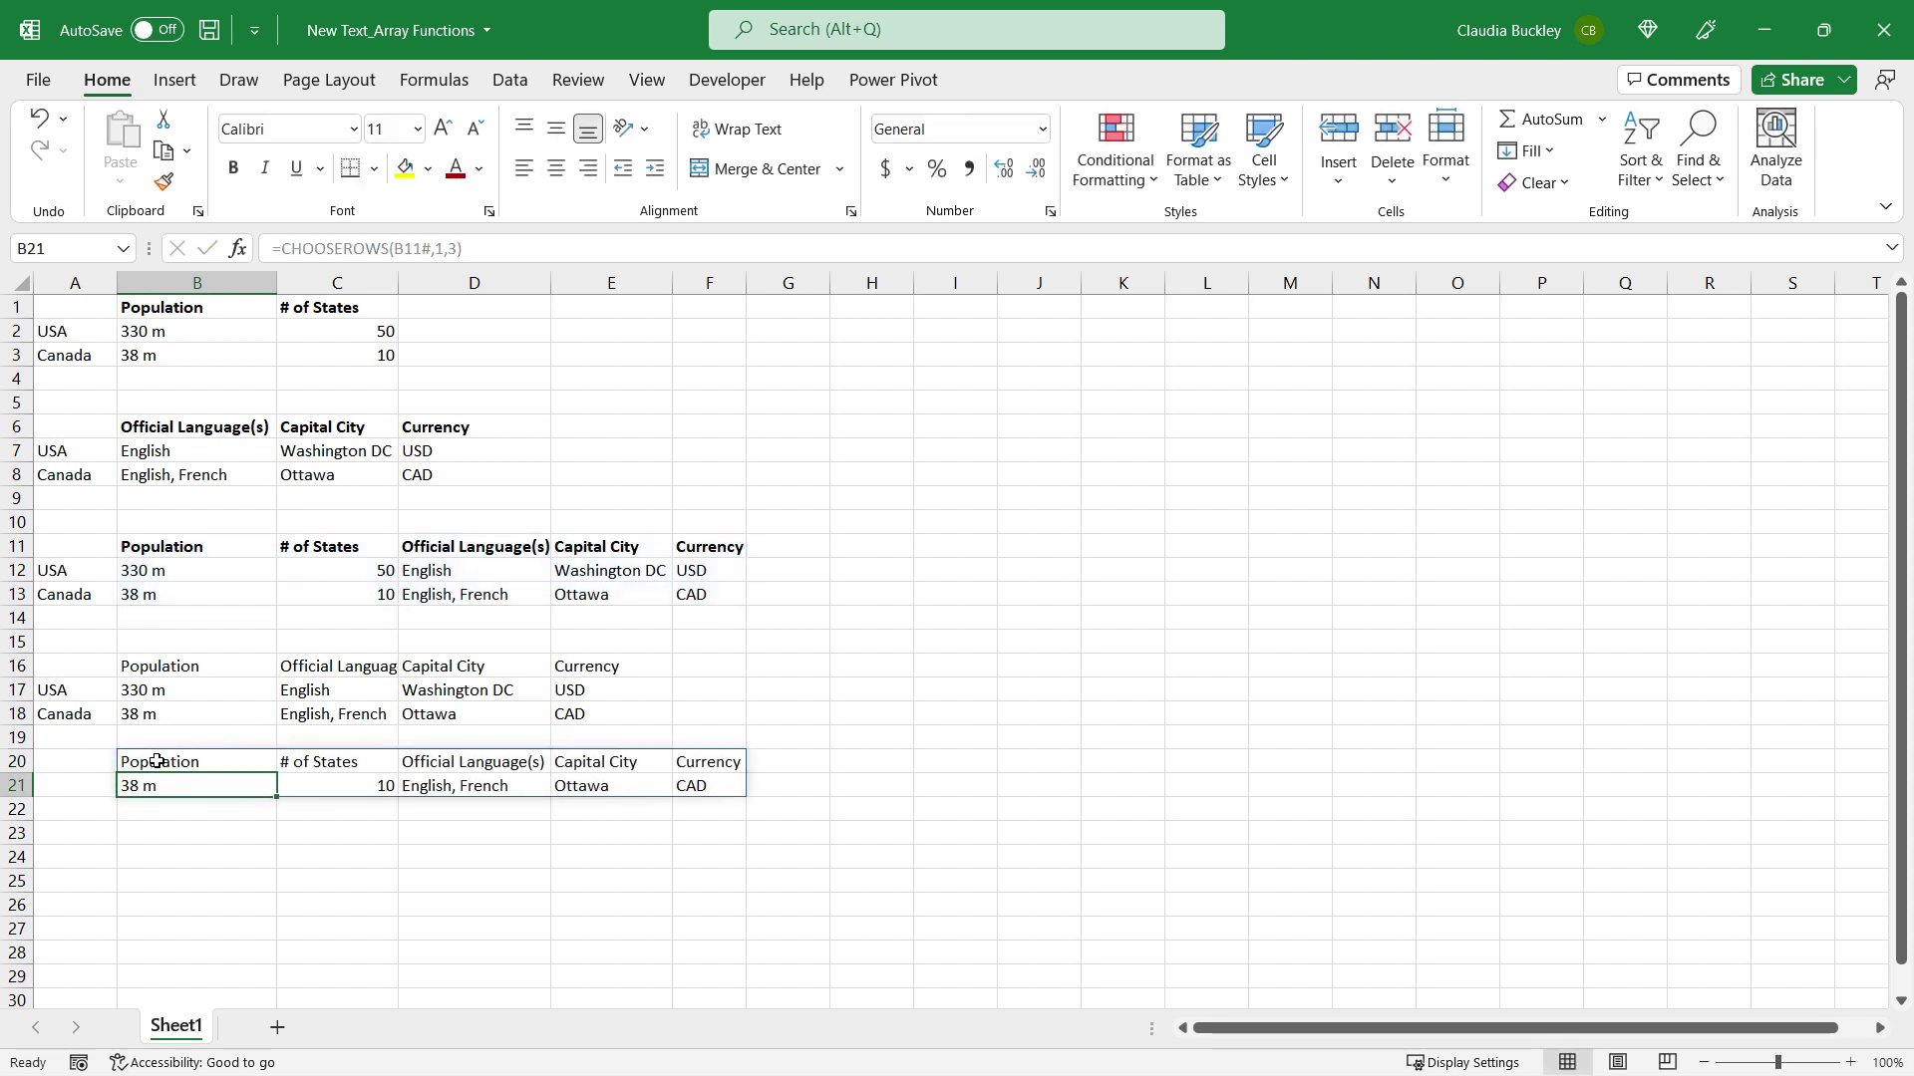
left_click(84, 596)
key("ctrl+c")
Step: Select cell A21 as the destination for the copied Canada label
left_click(99, 782)
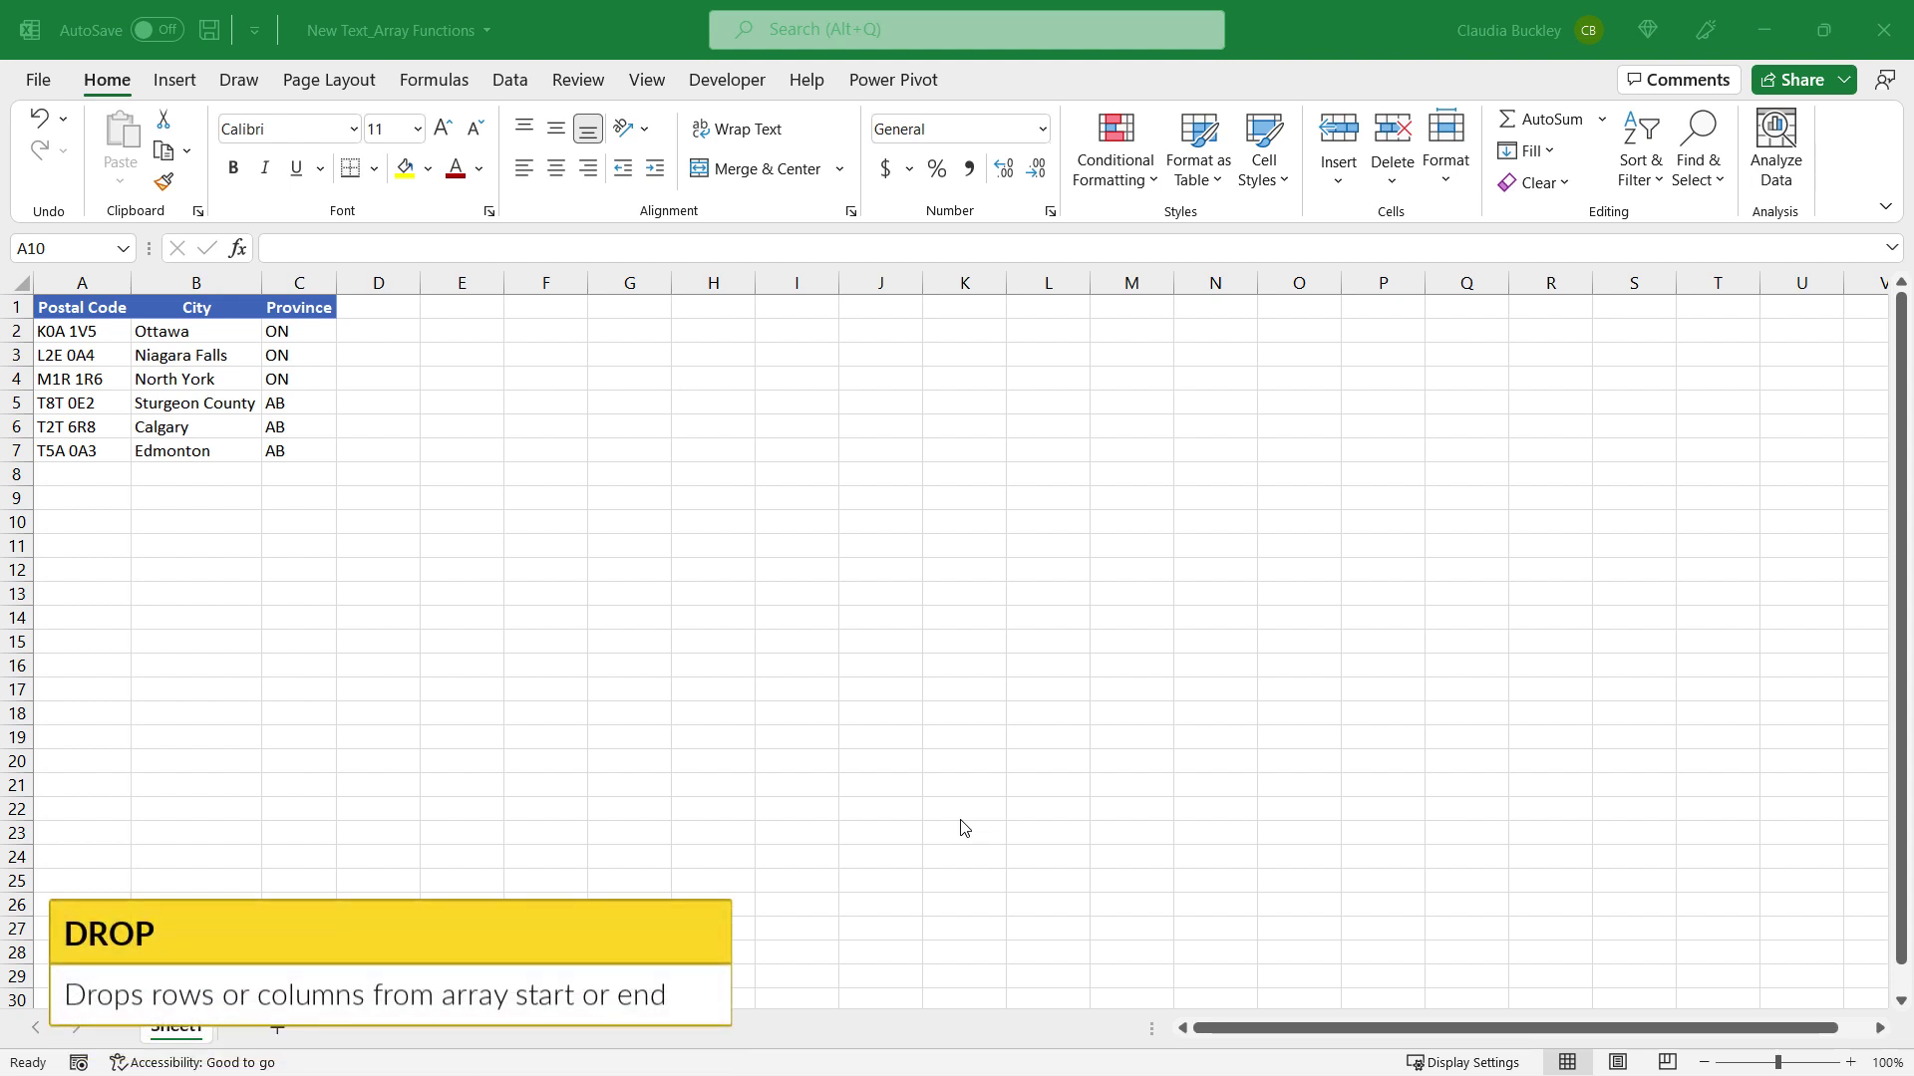
Step: In A11 enter =TAKE(A1:C7,4), then extend it to =TAKE(A1:C7,4,2) to keep two columns
left_click(73, 343)
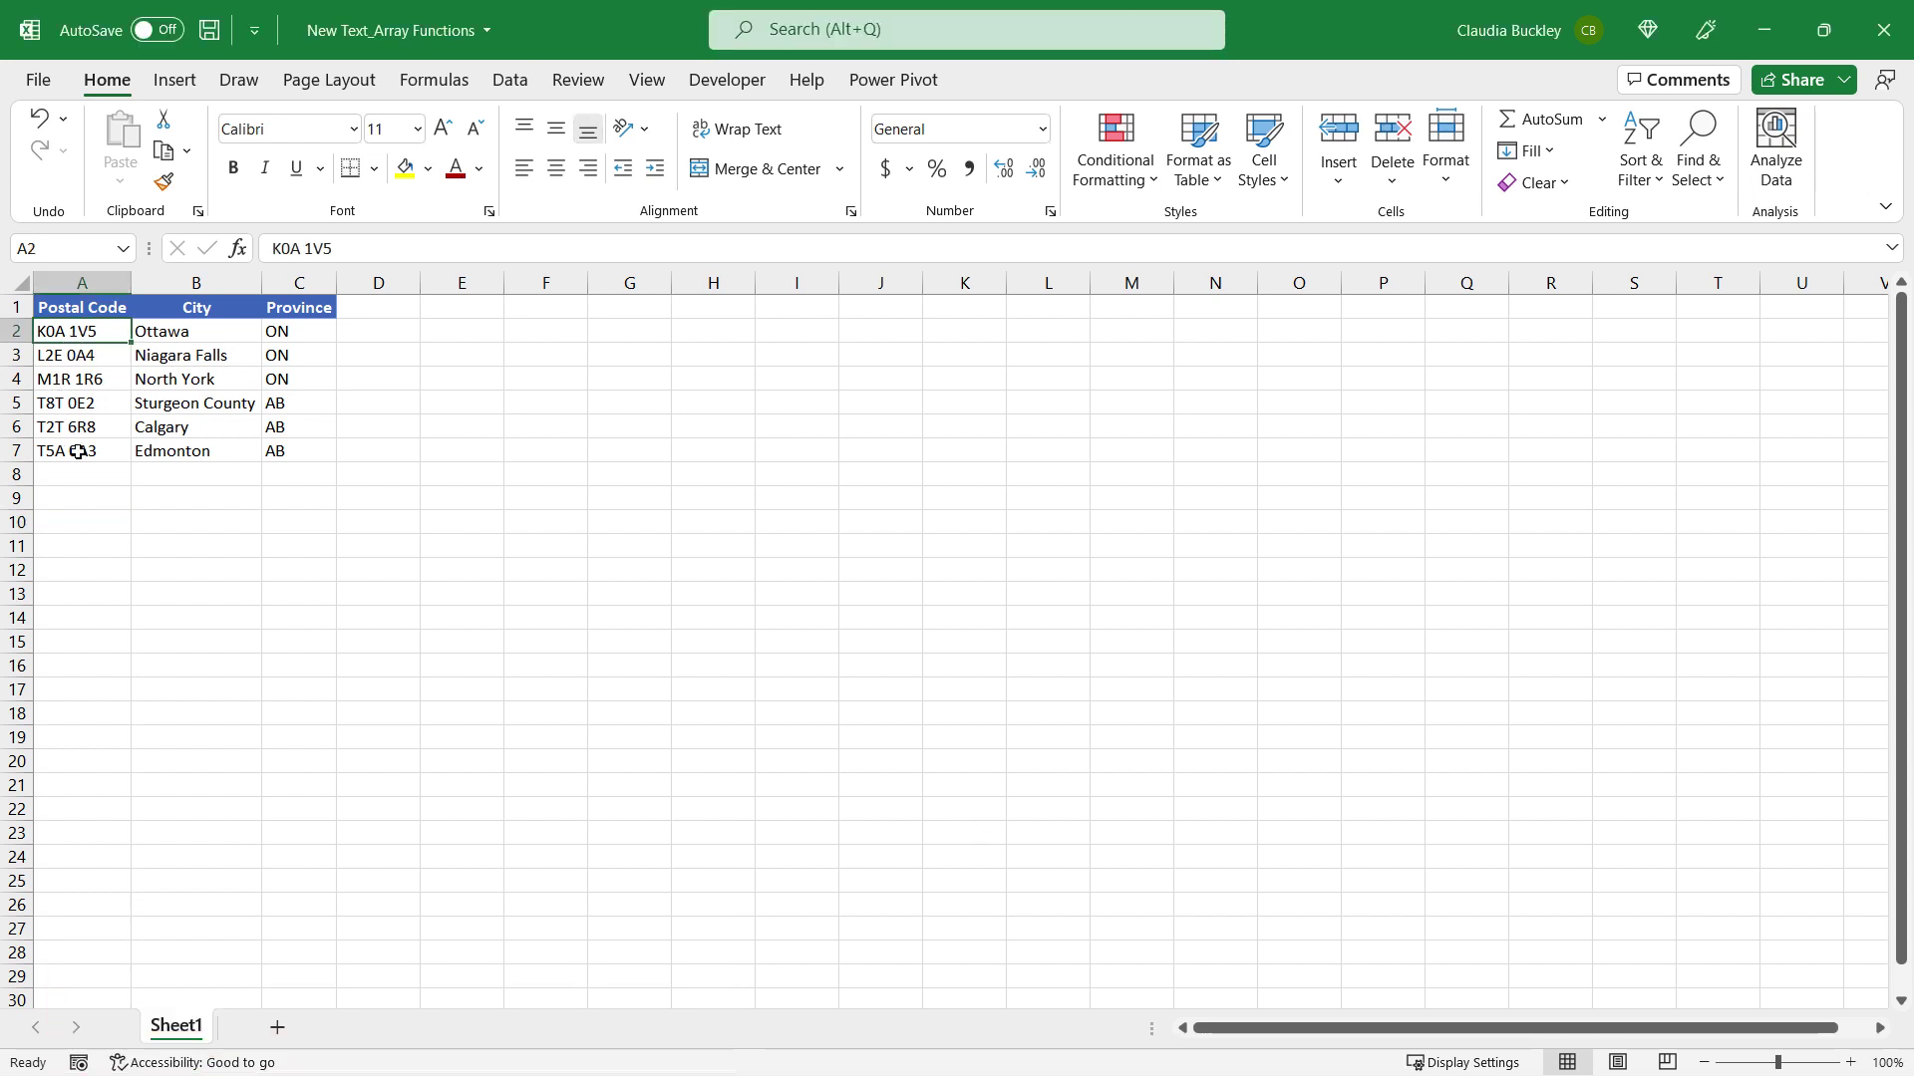
left_click(66, 545)
type("=ta")
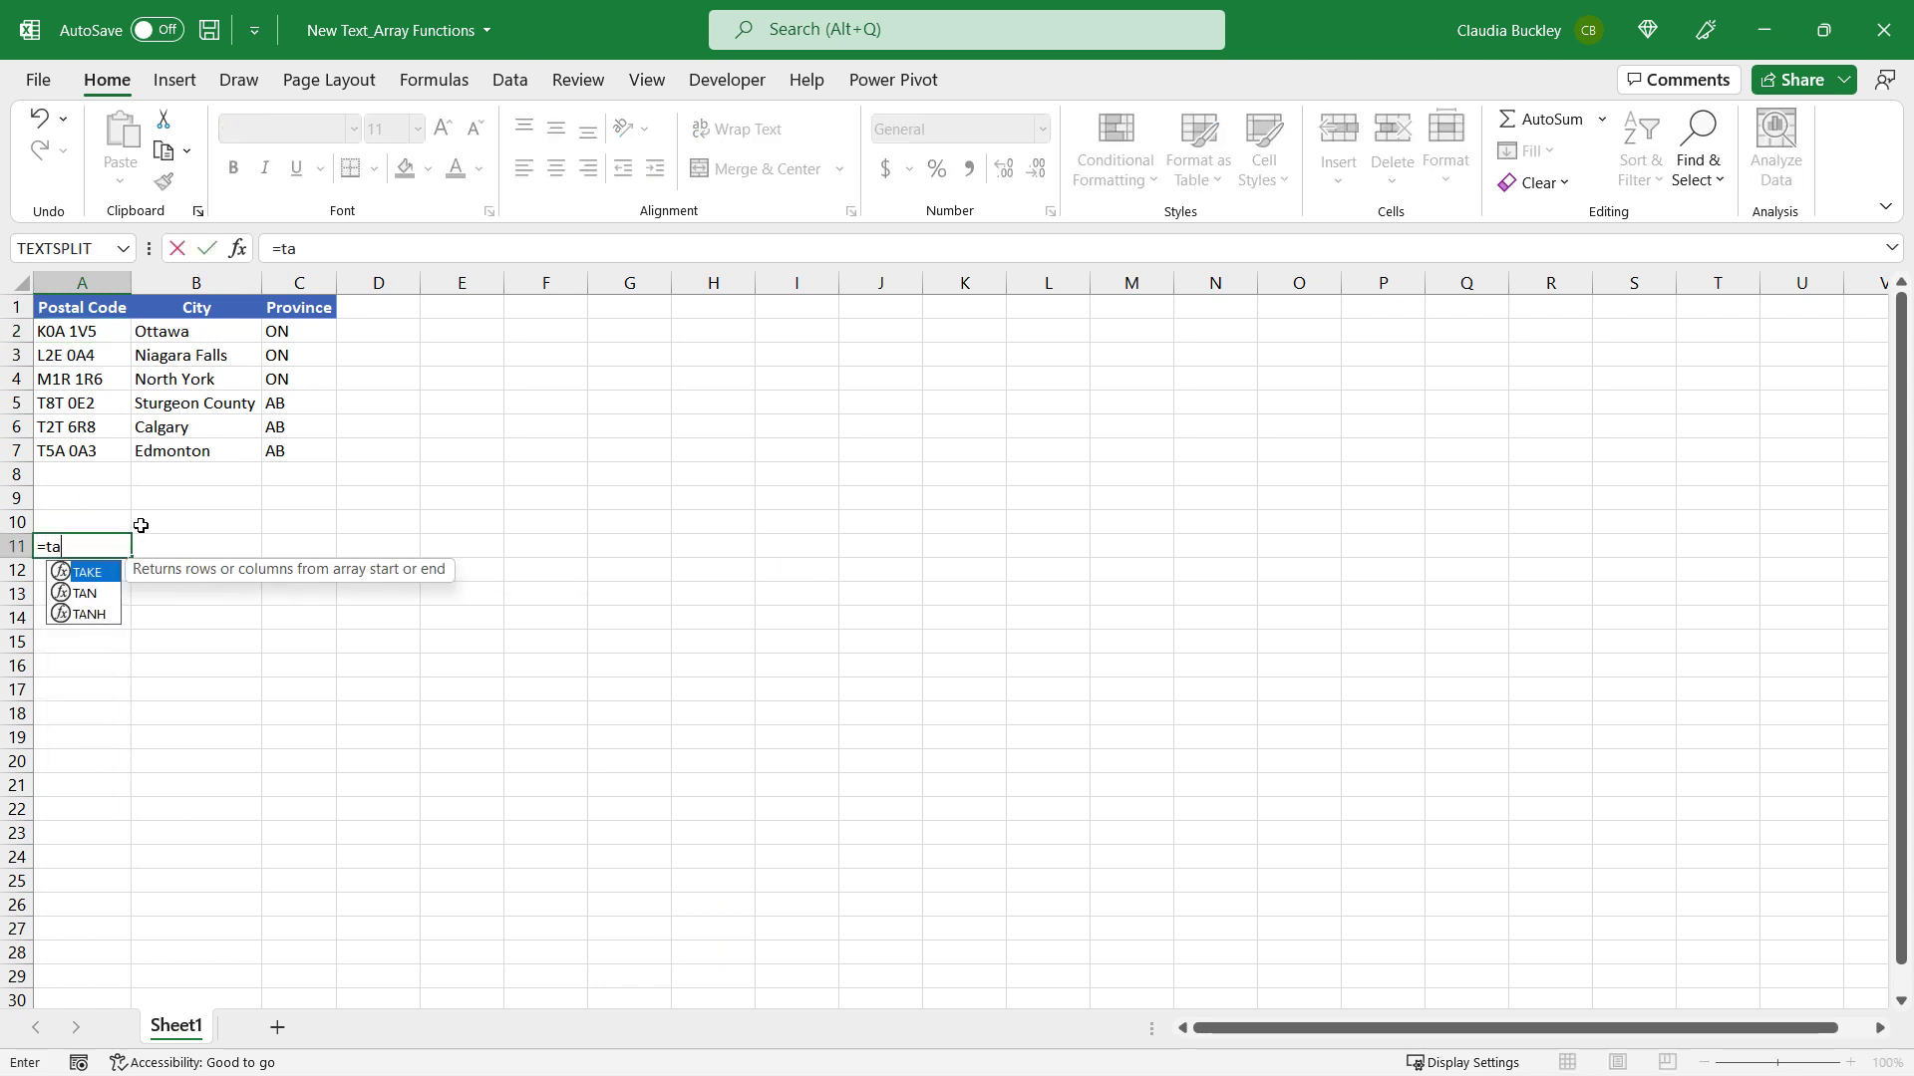
key("Tab")
left_click_drag(70, 307, 278, 445)
type(",")
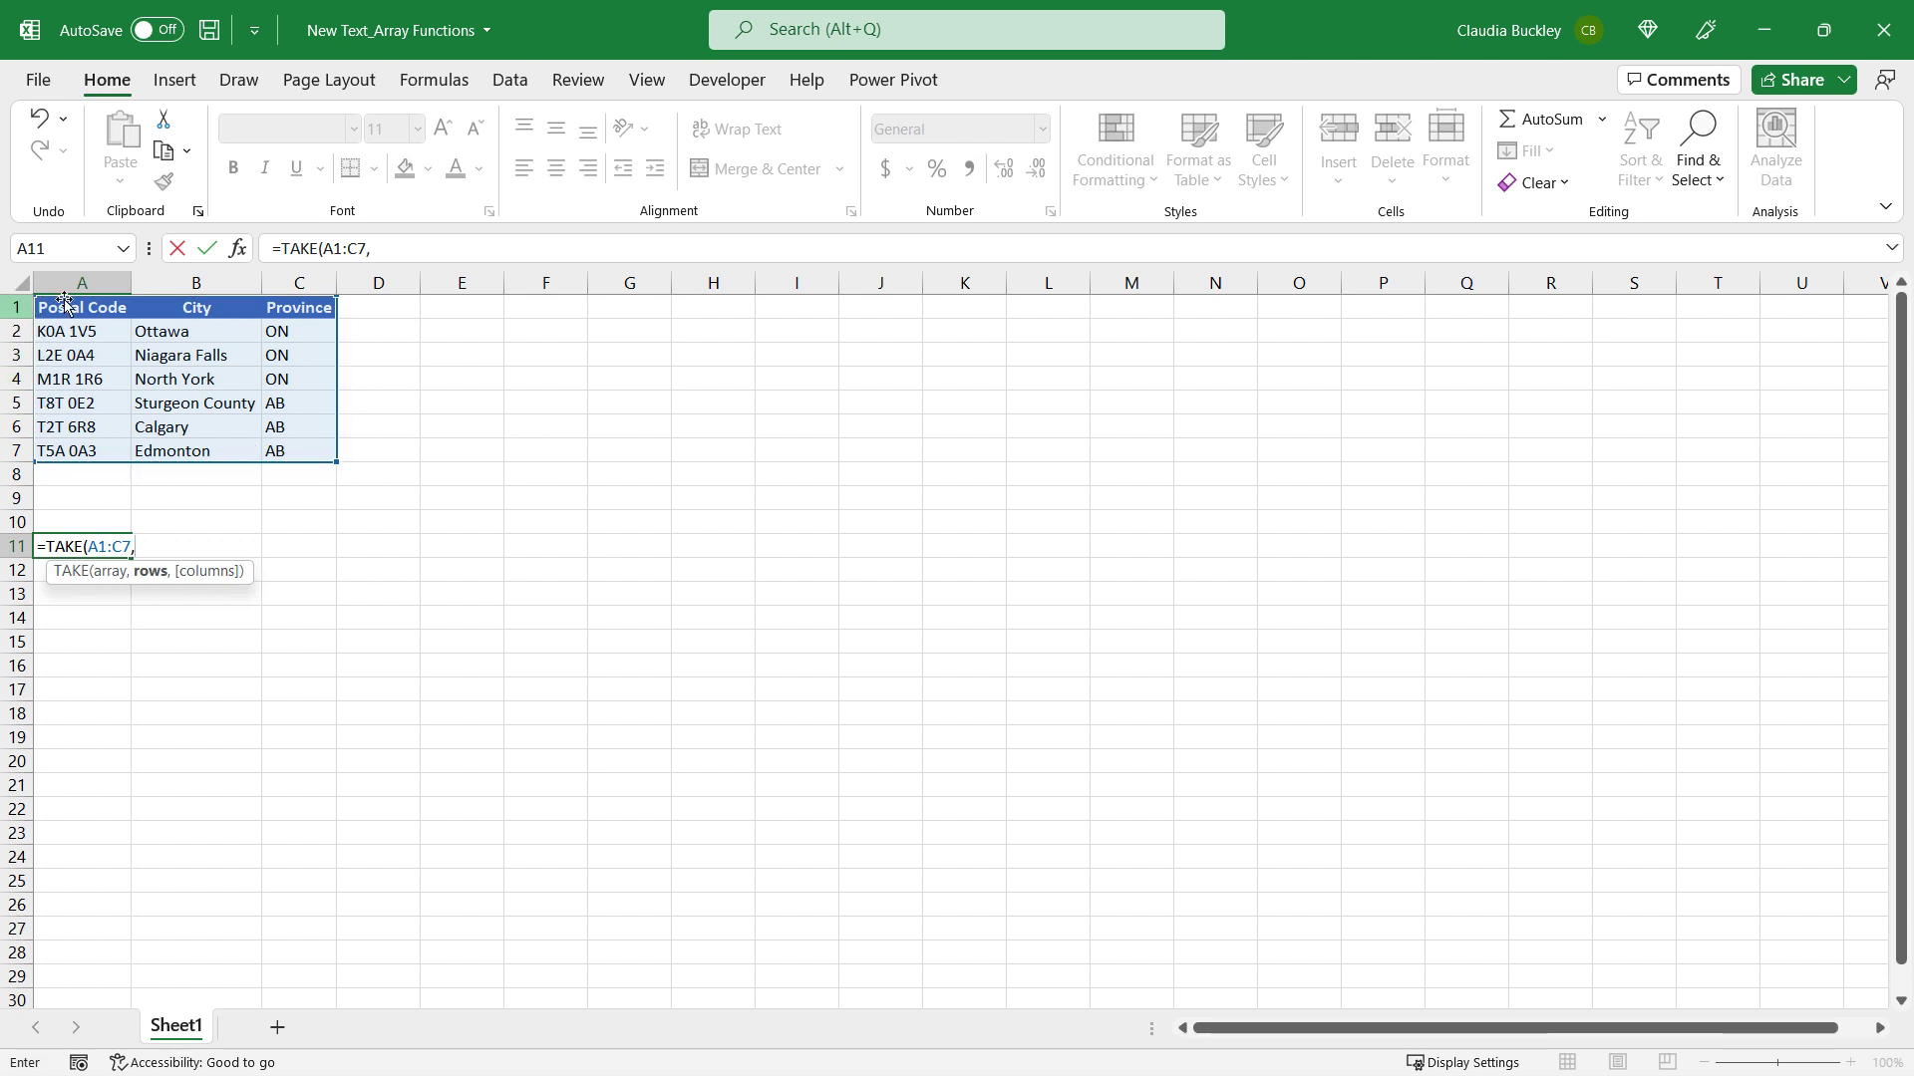
type("4)")
key("Return")
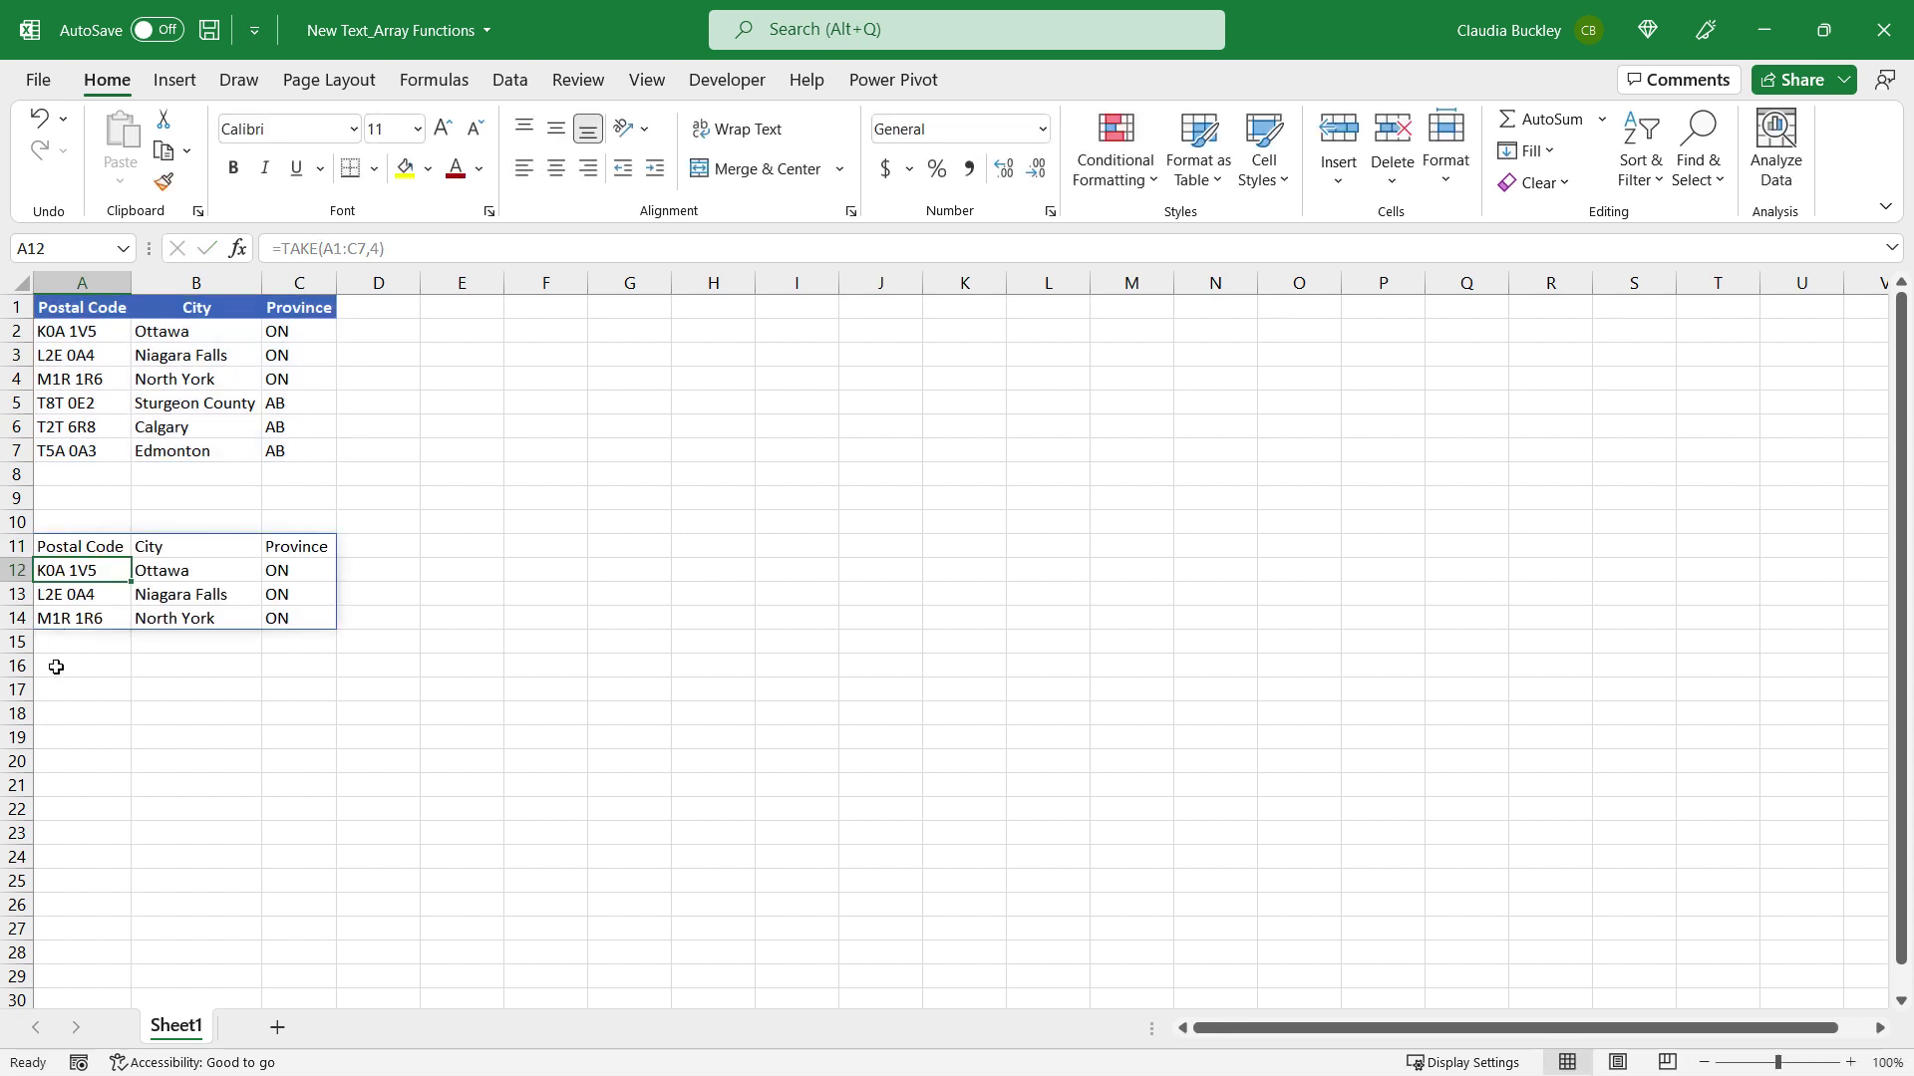
double_click(73, 547)
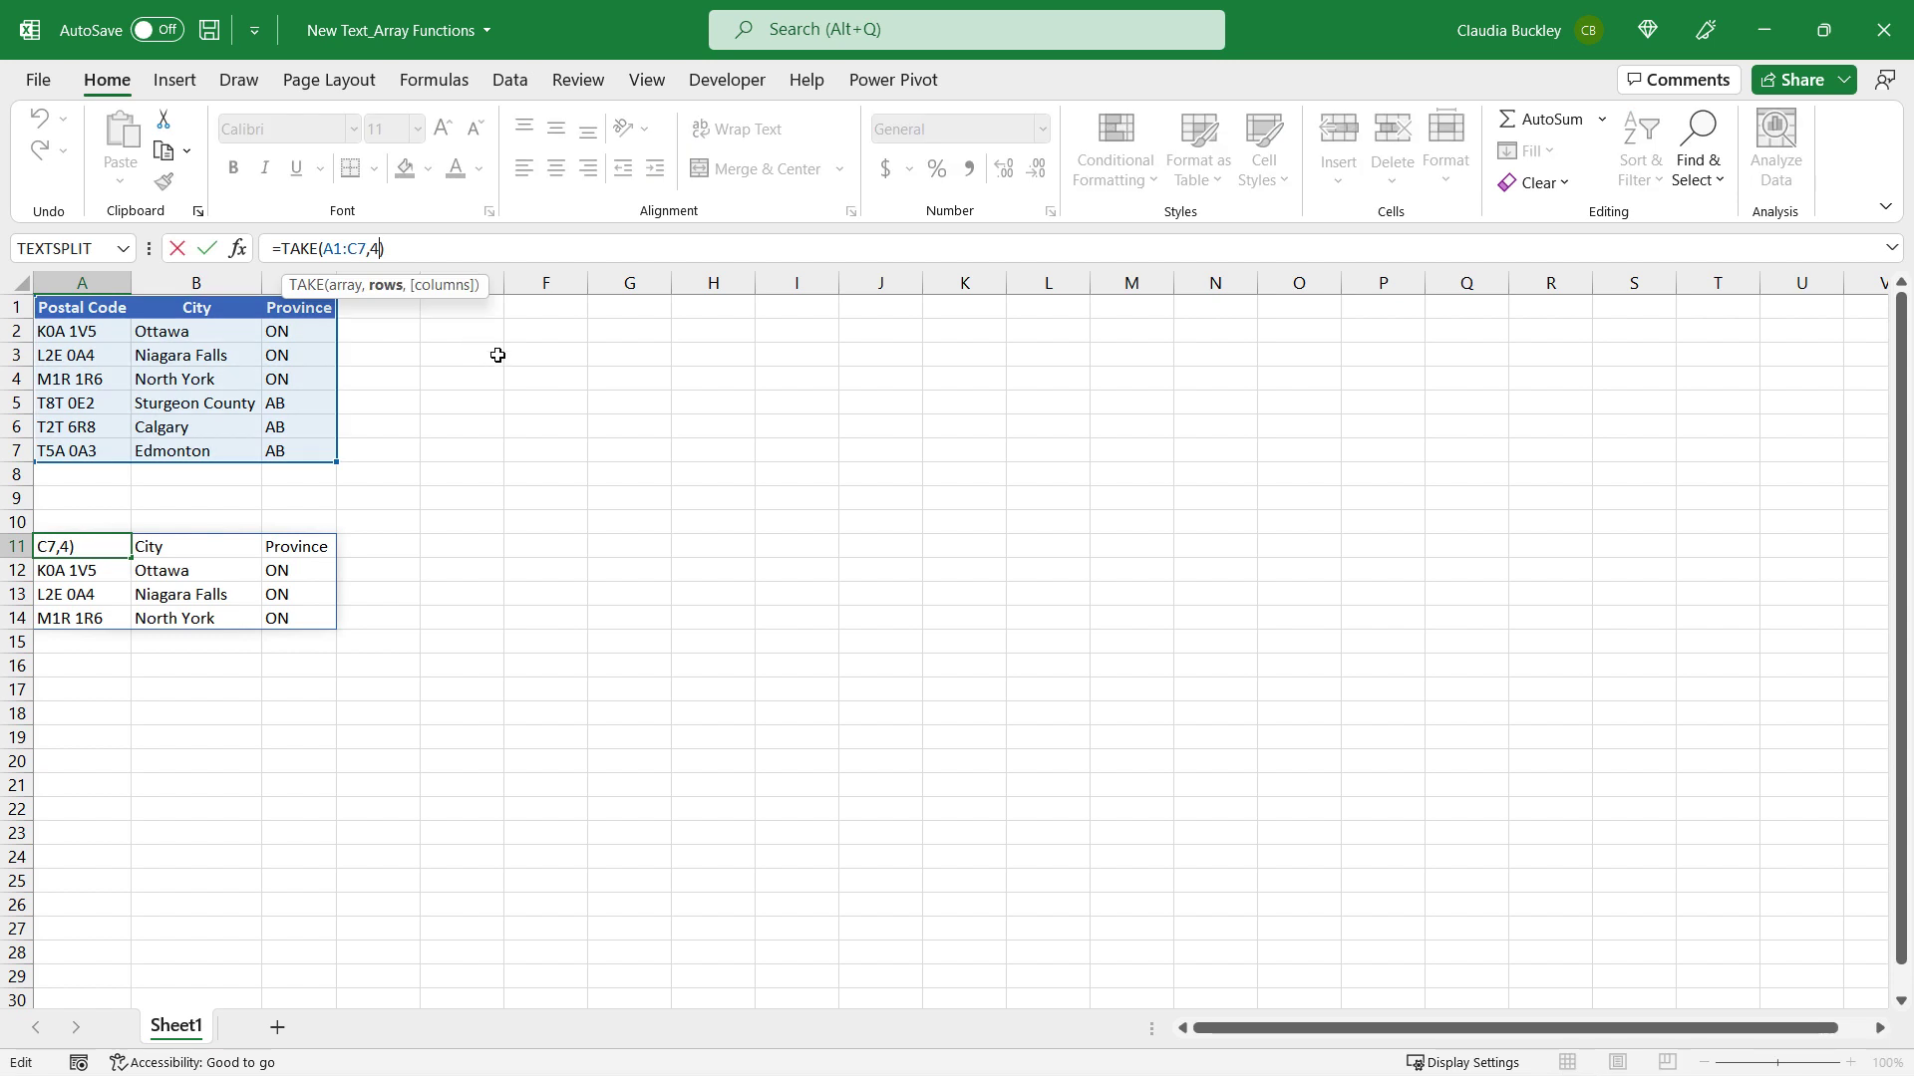
type(",")
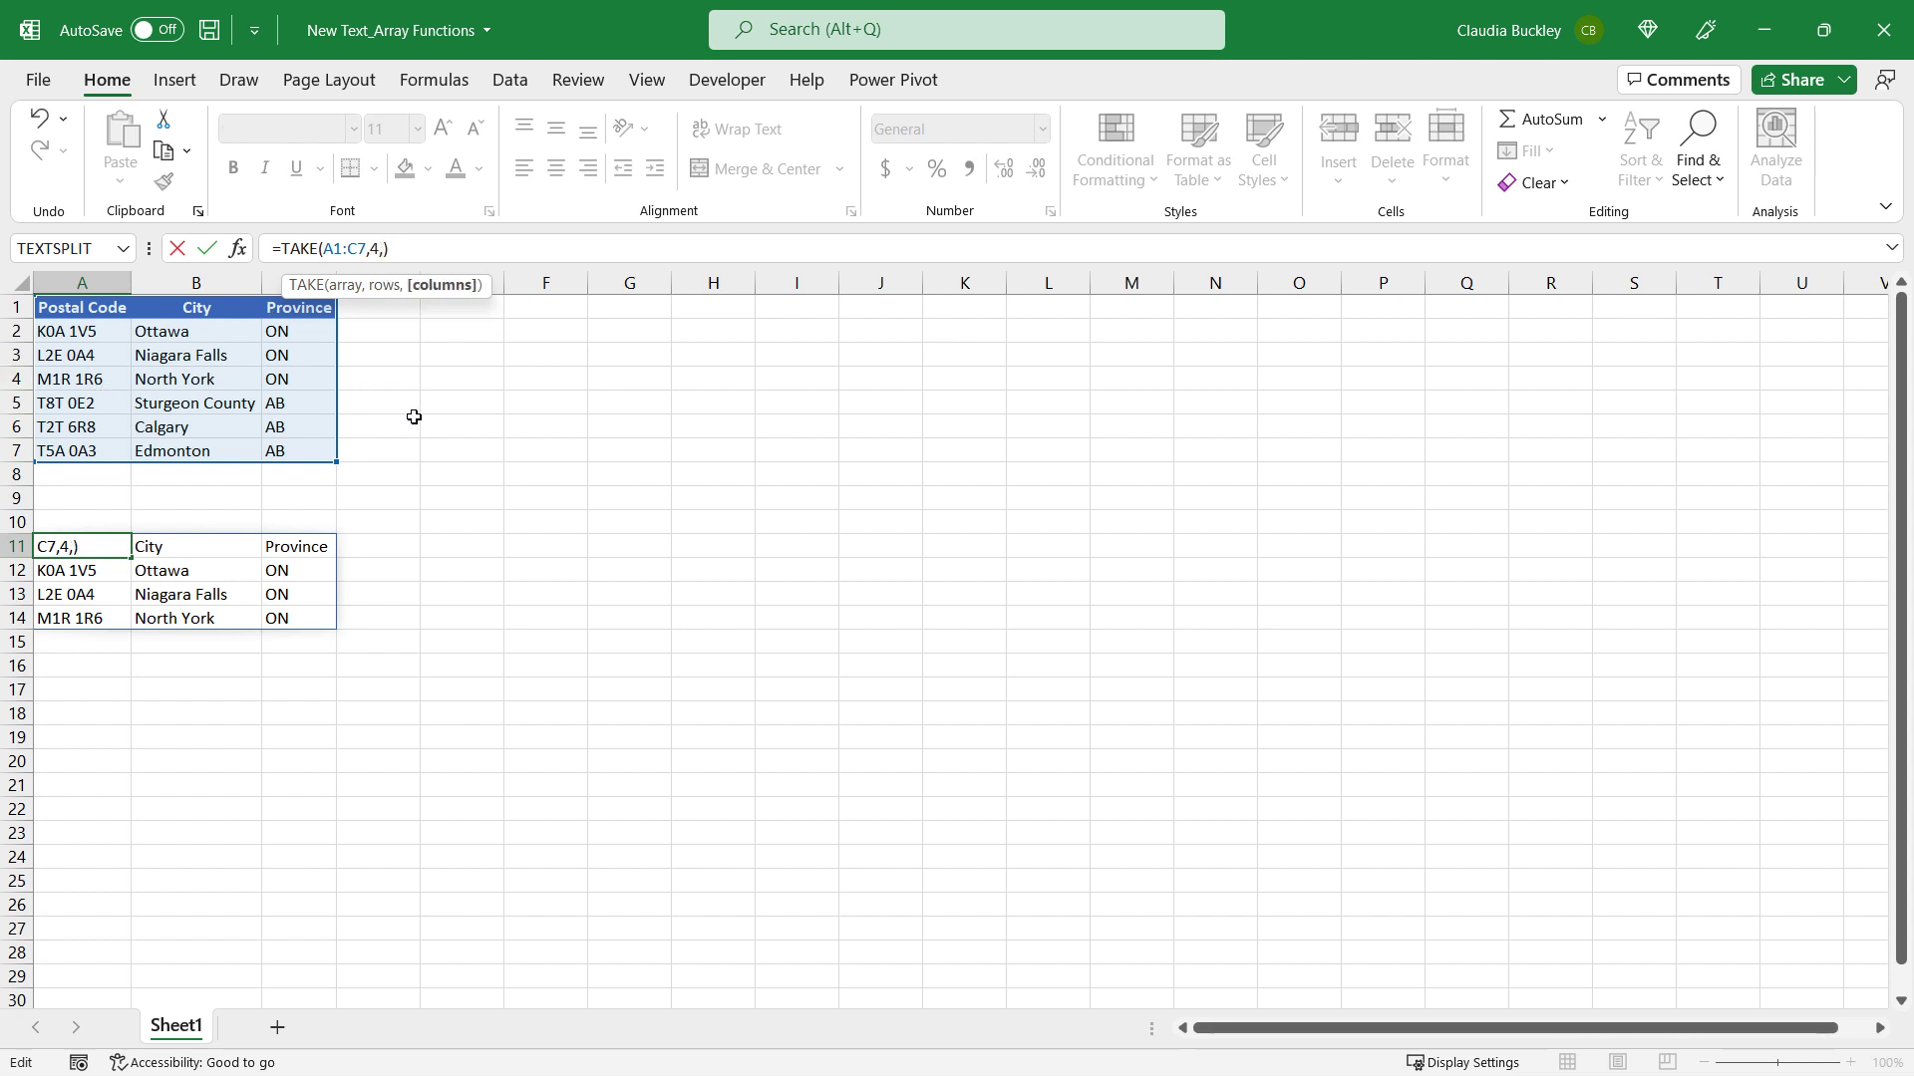
type("2")
key("Return")
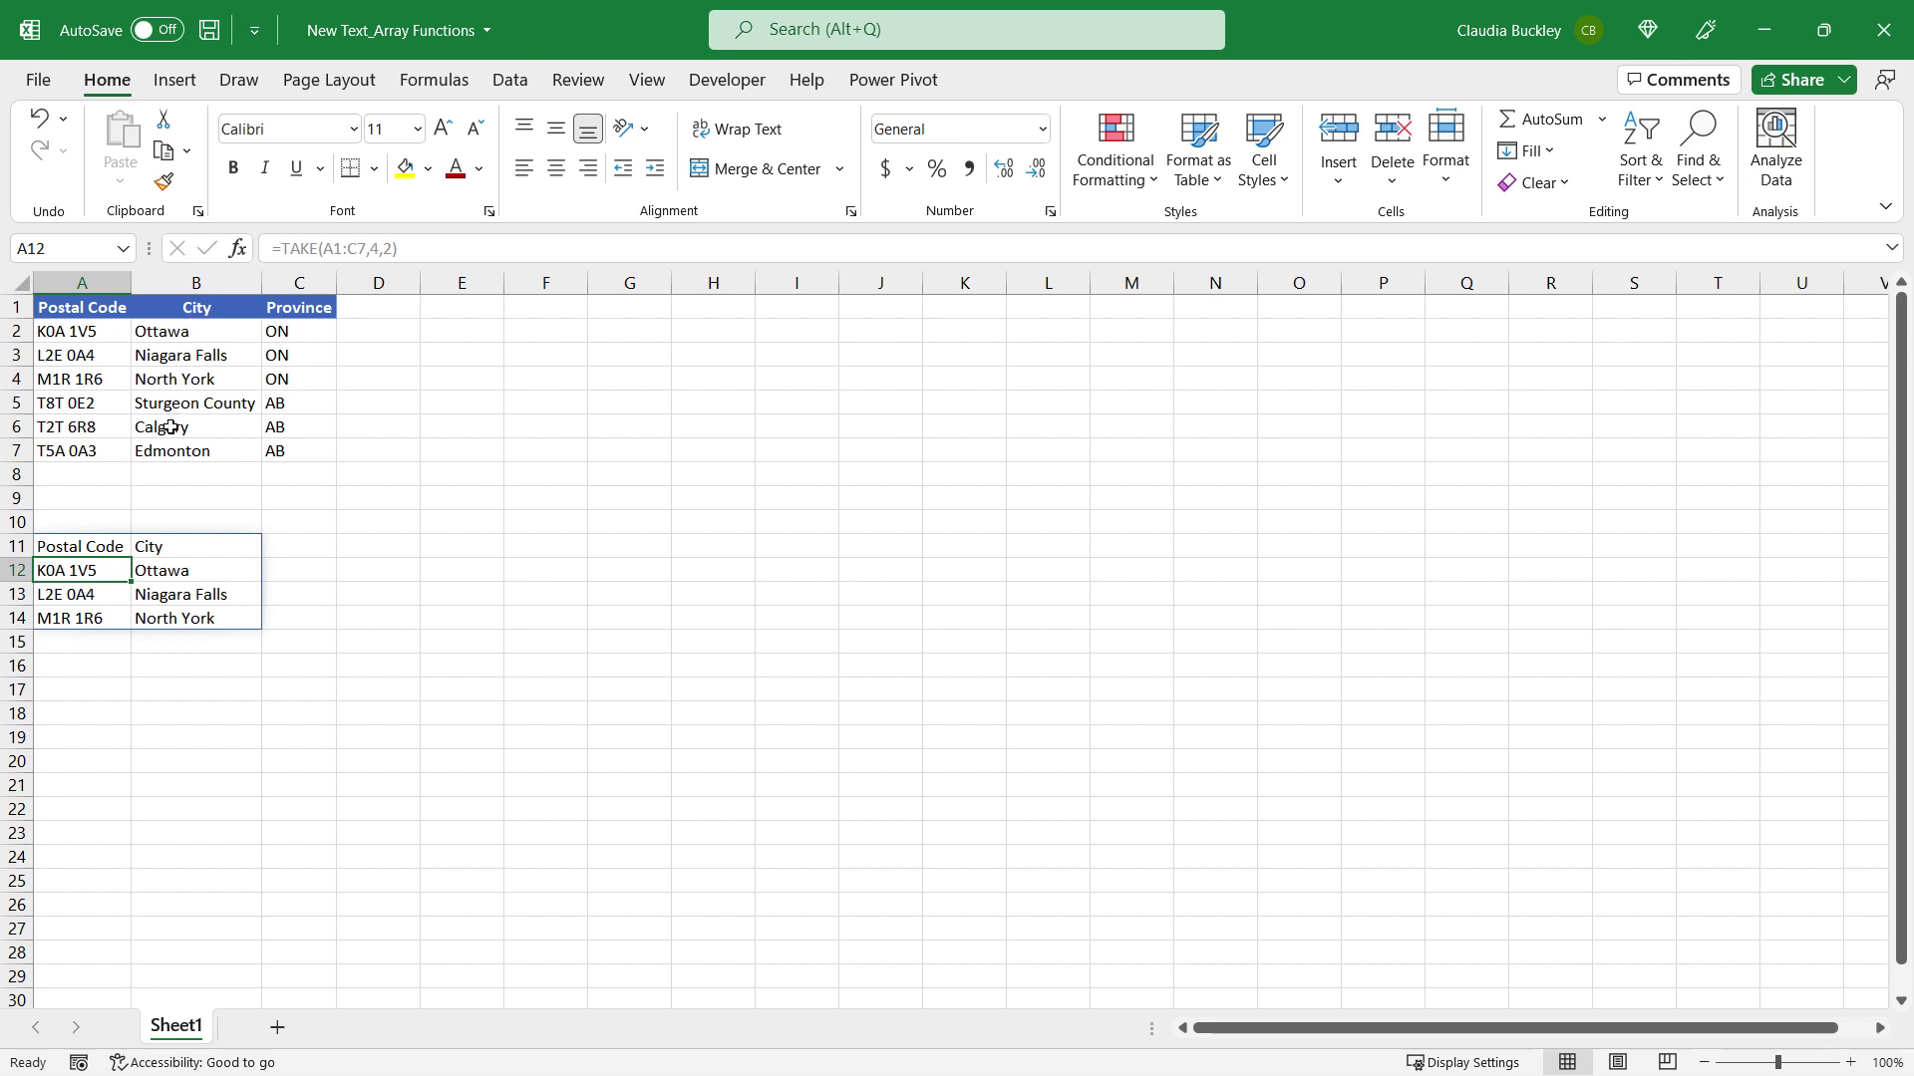
Step: Enter =DROP(A1:C7,5,1) in A11 to drop the first five rows and first column
left_click(128, 547)
type("=drop")
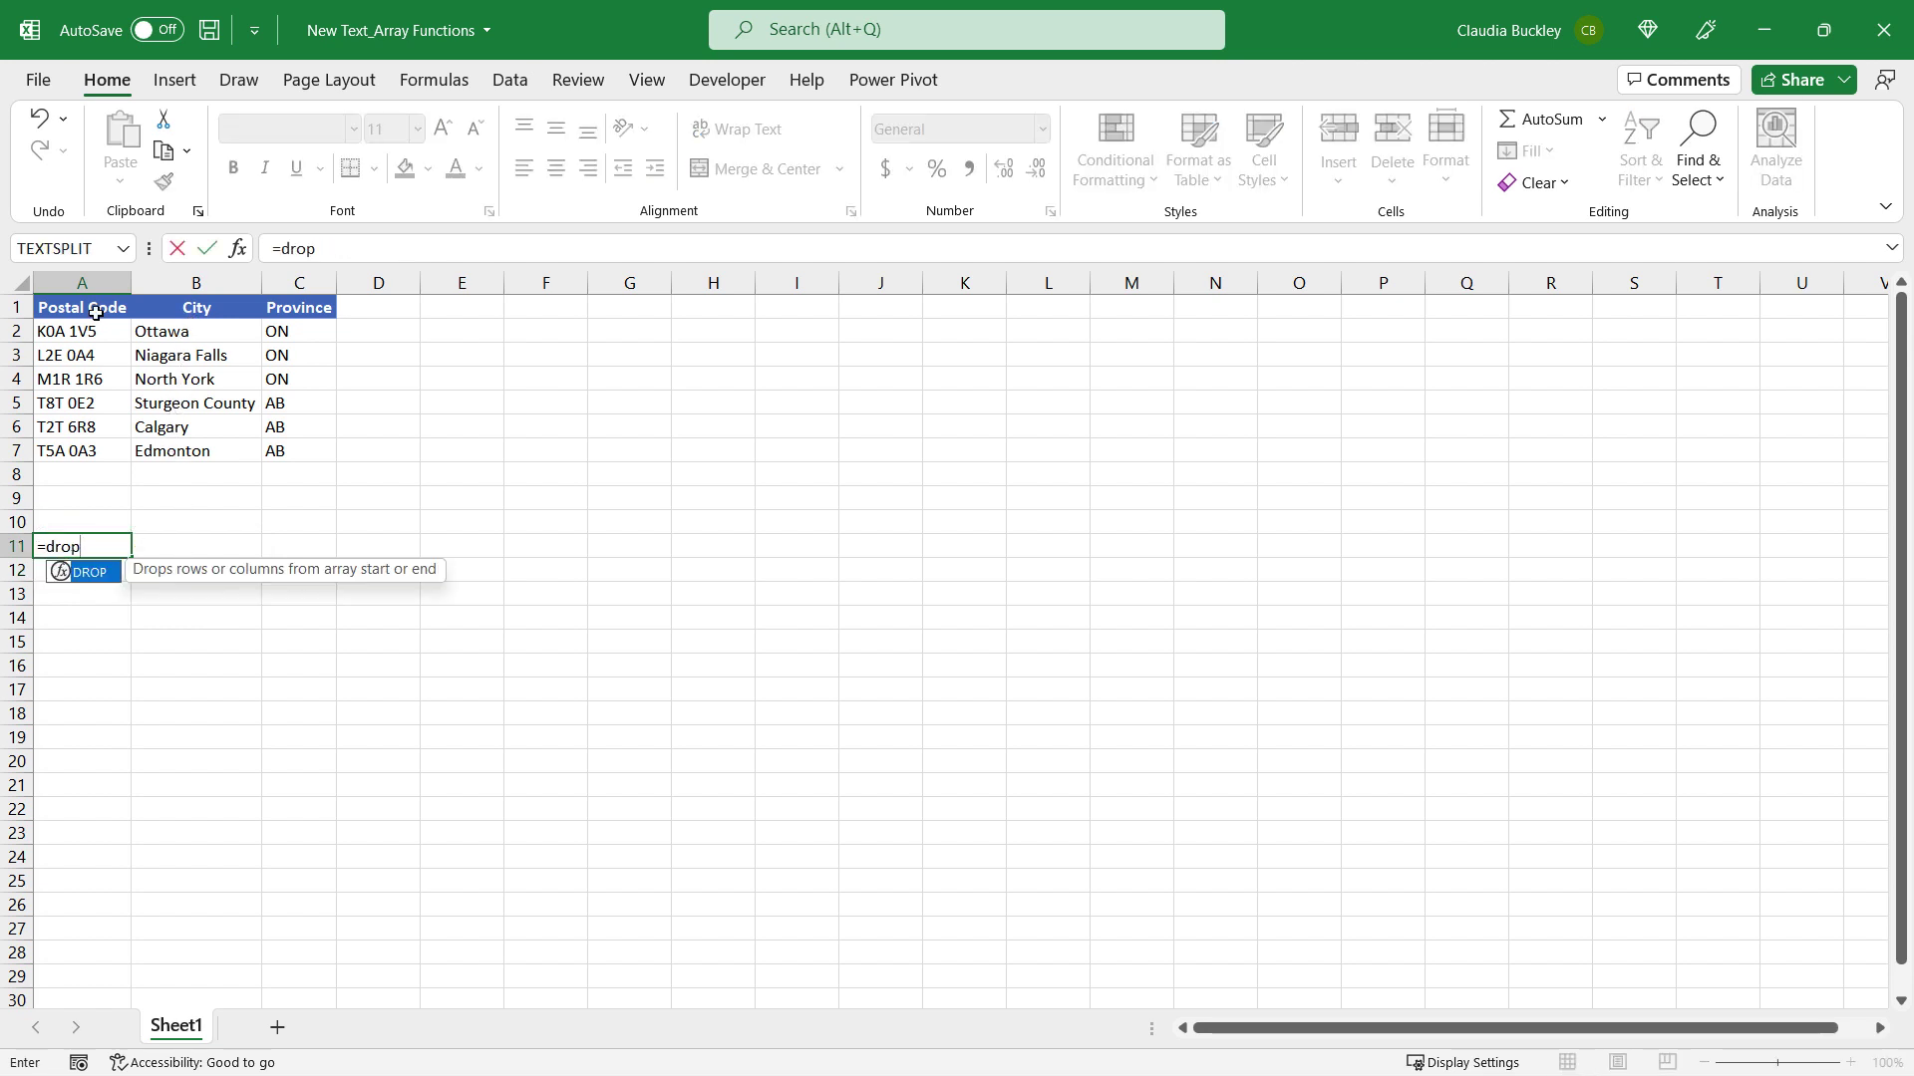
key("Tab")
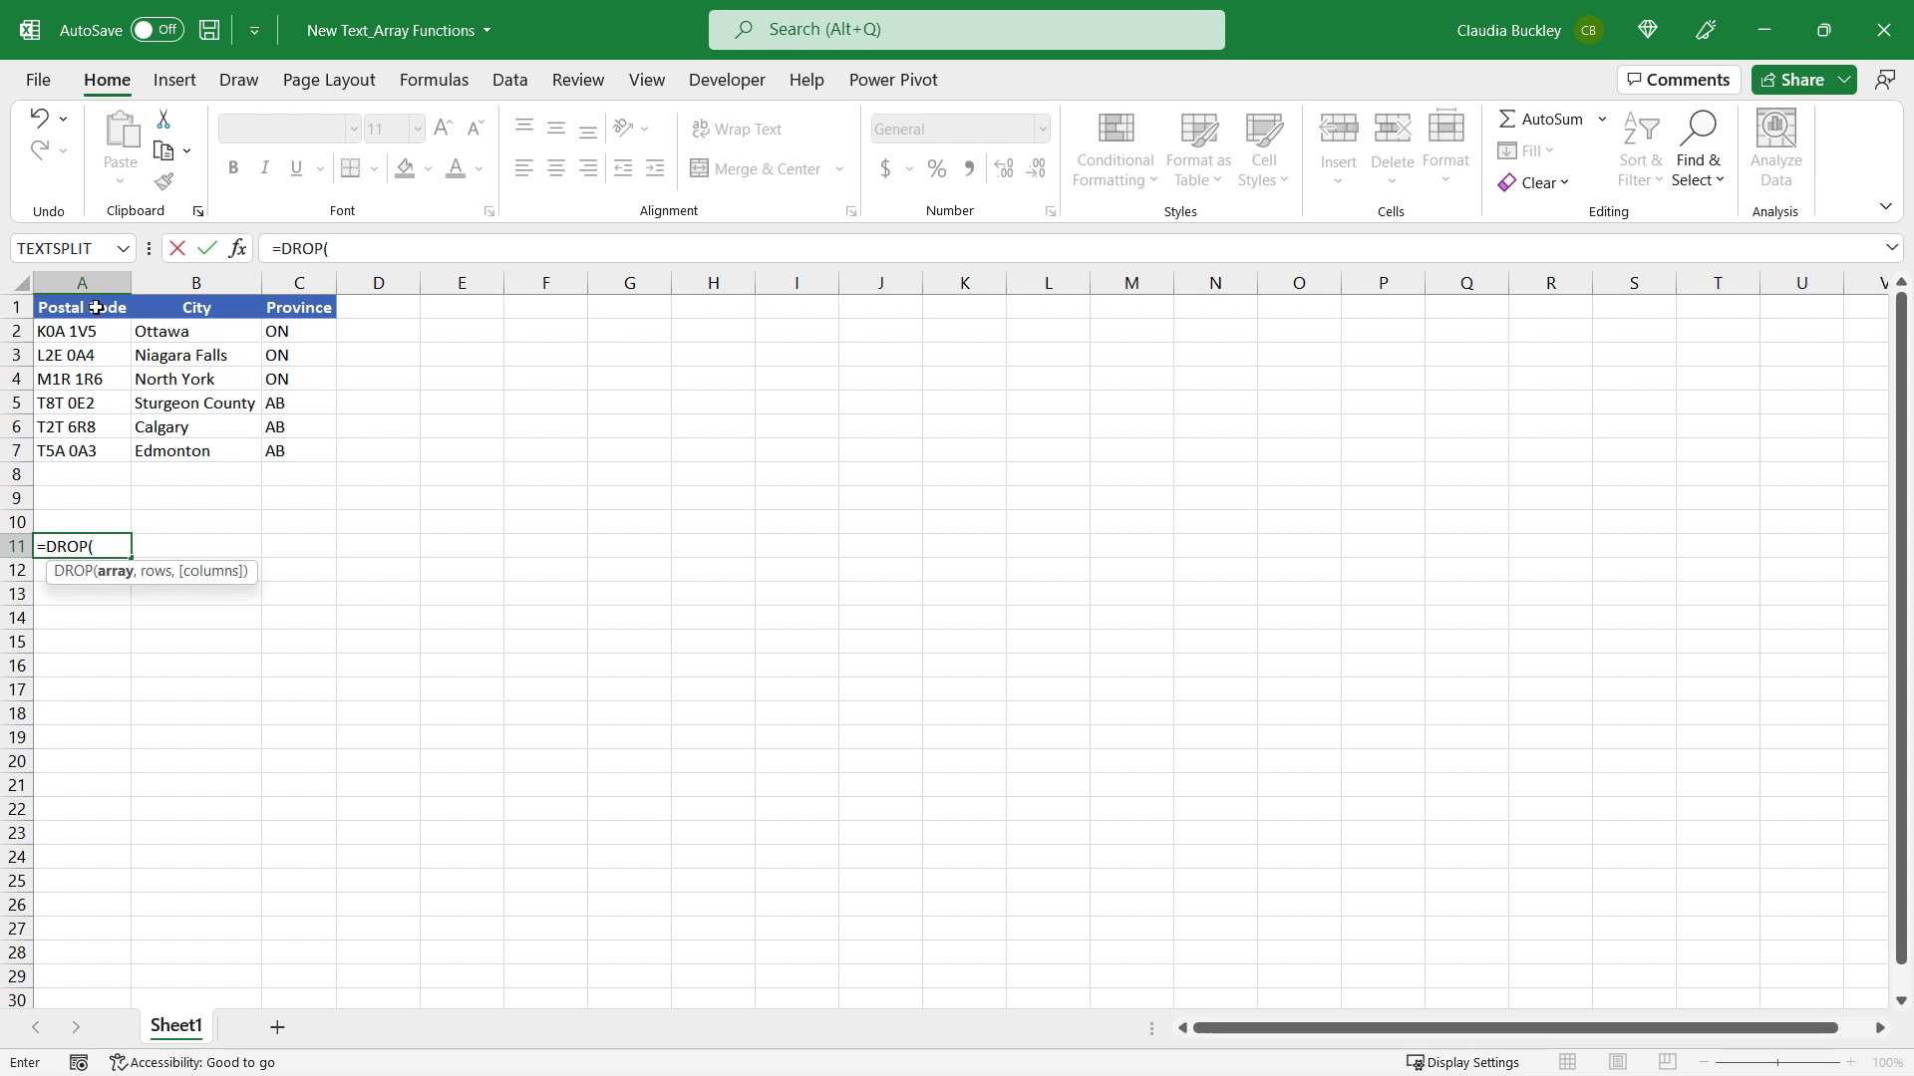
left_click_drag(97, 308, 327, 447)
type(",")
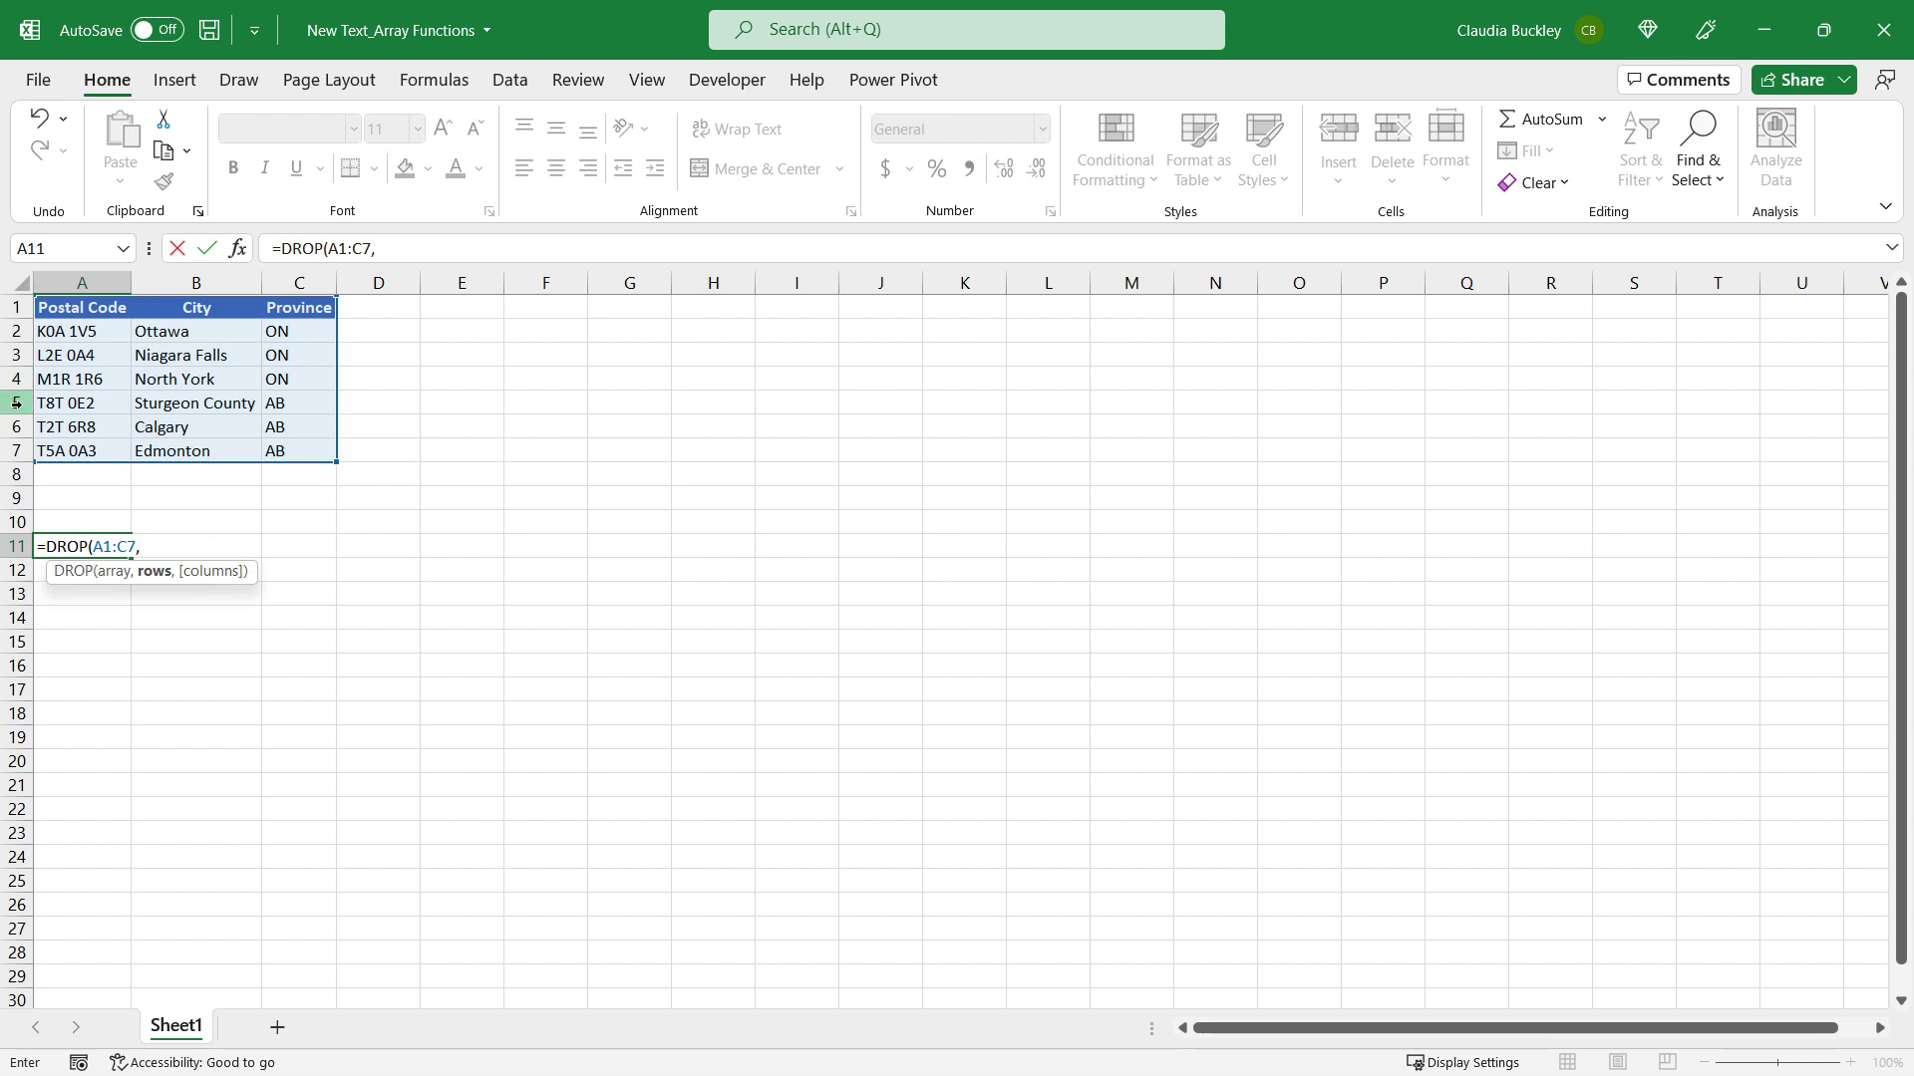
type("5,1")
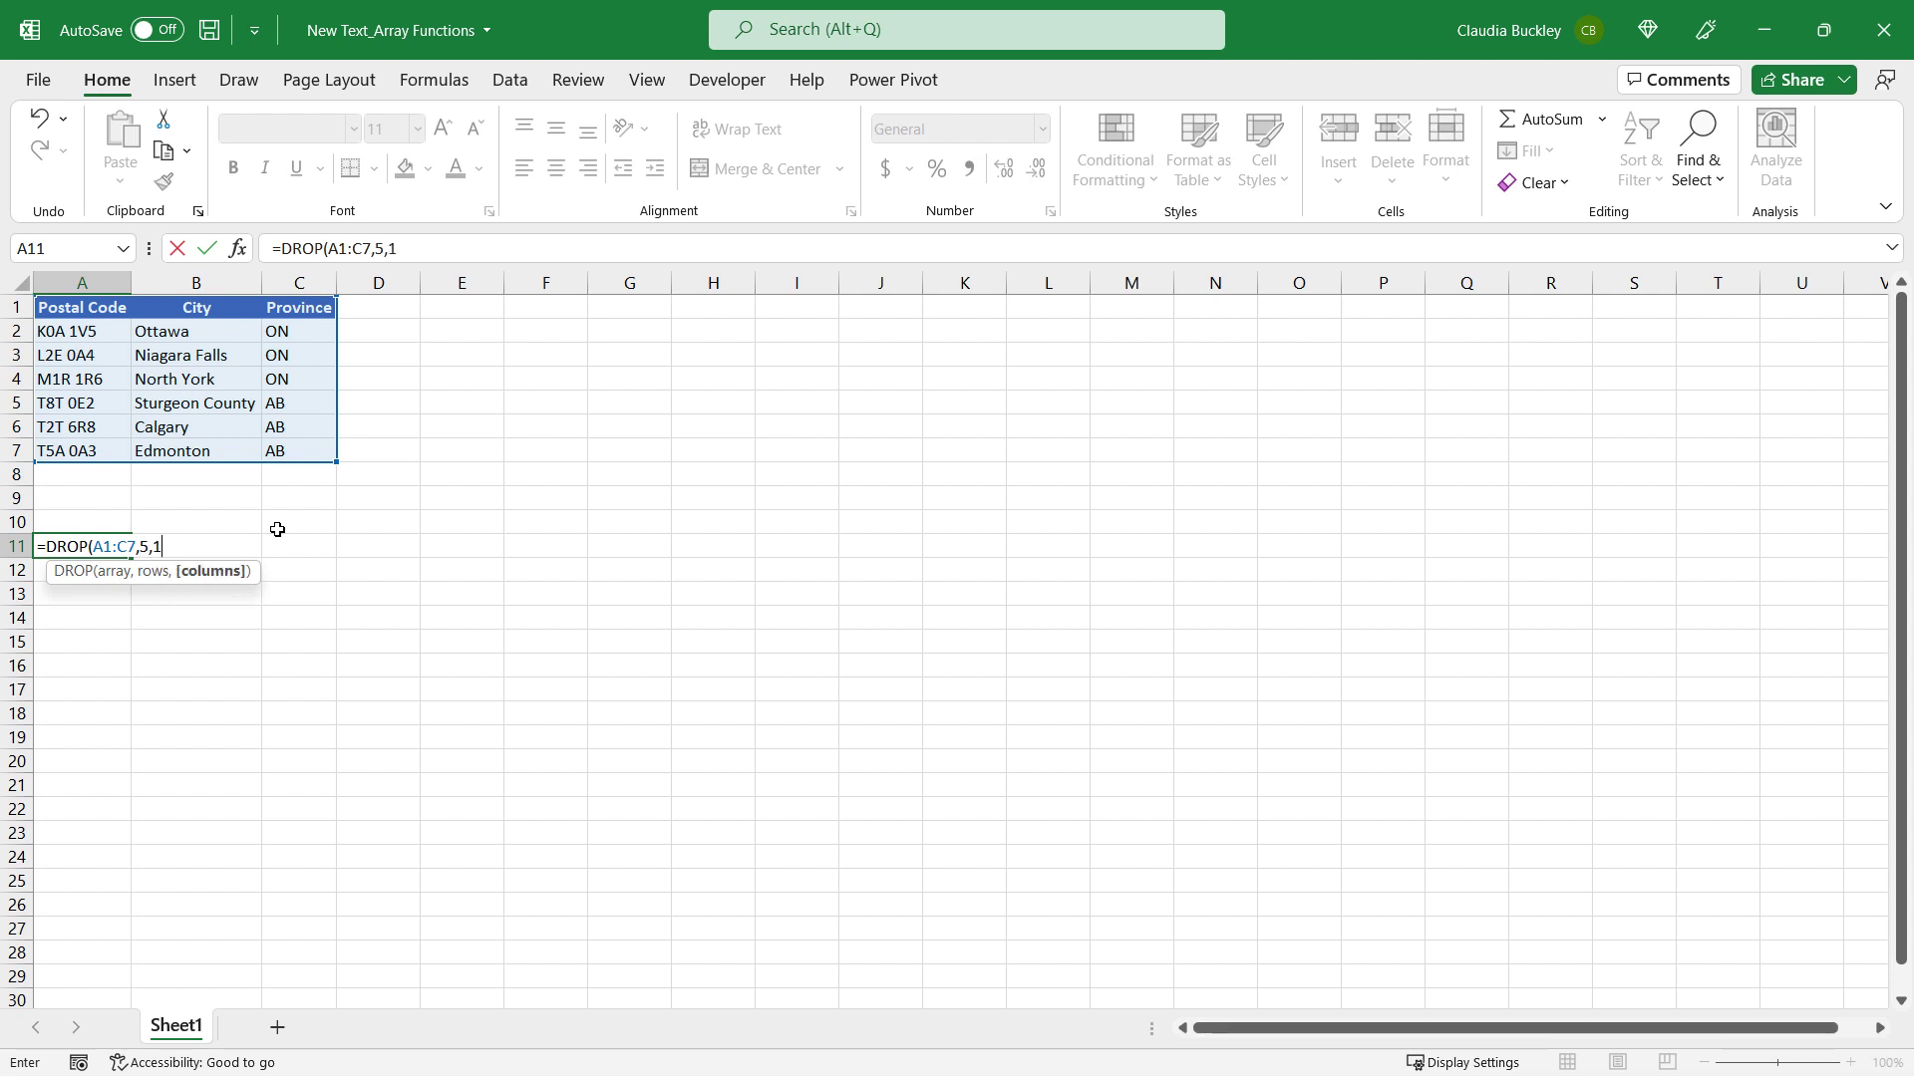
type(")")
key("Return")
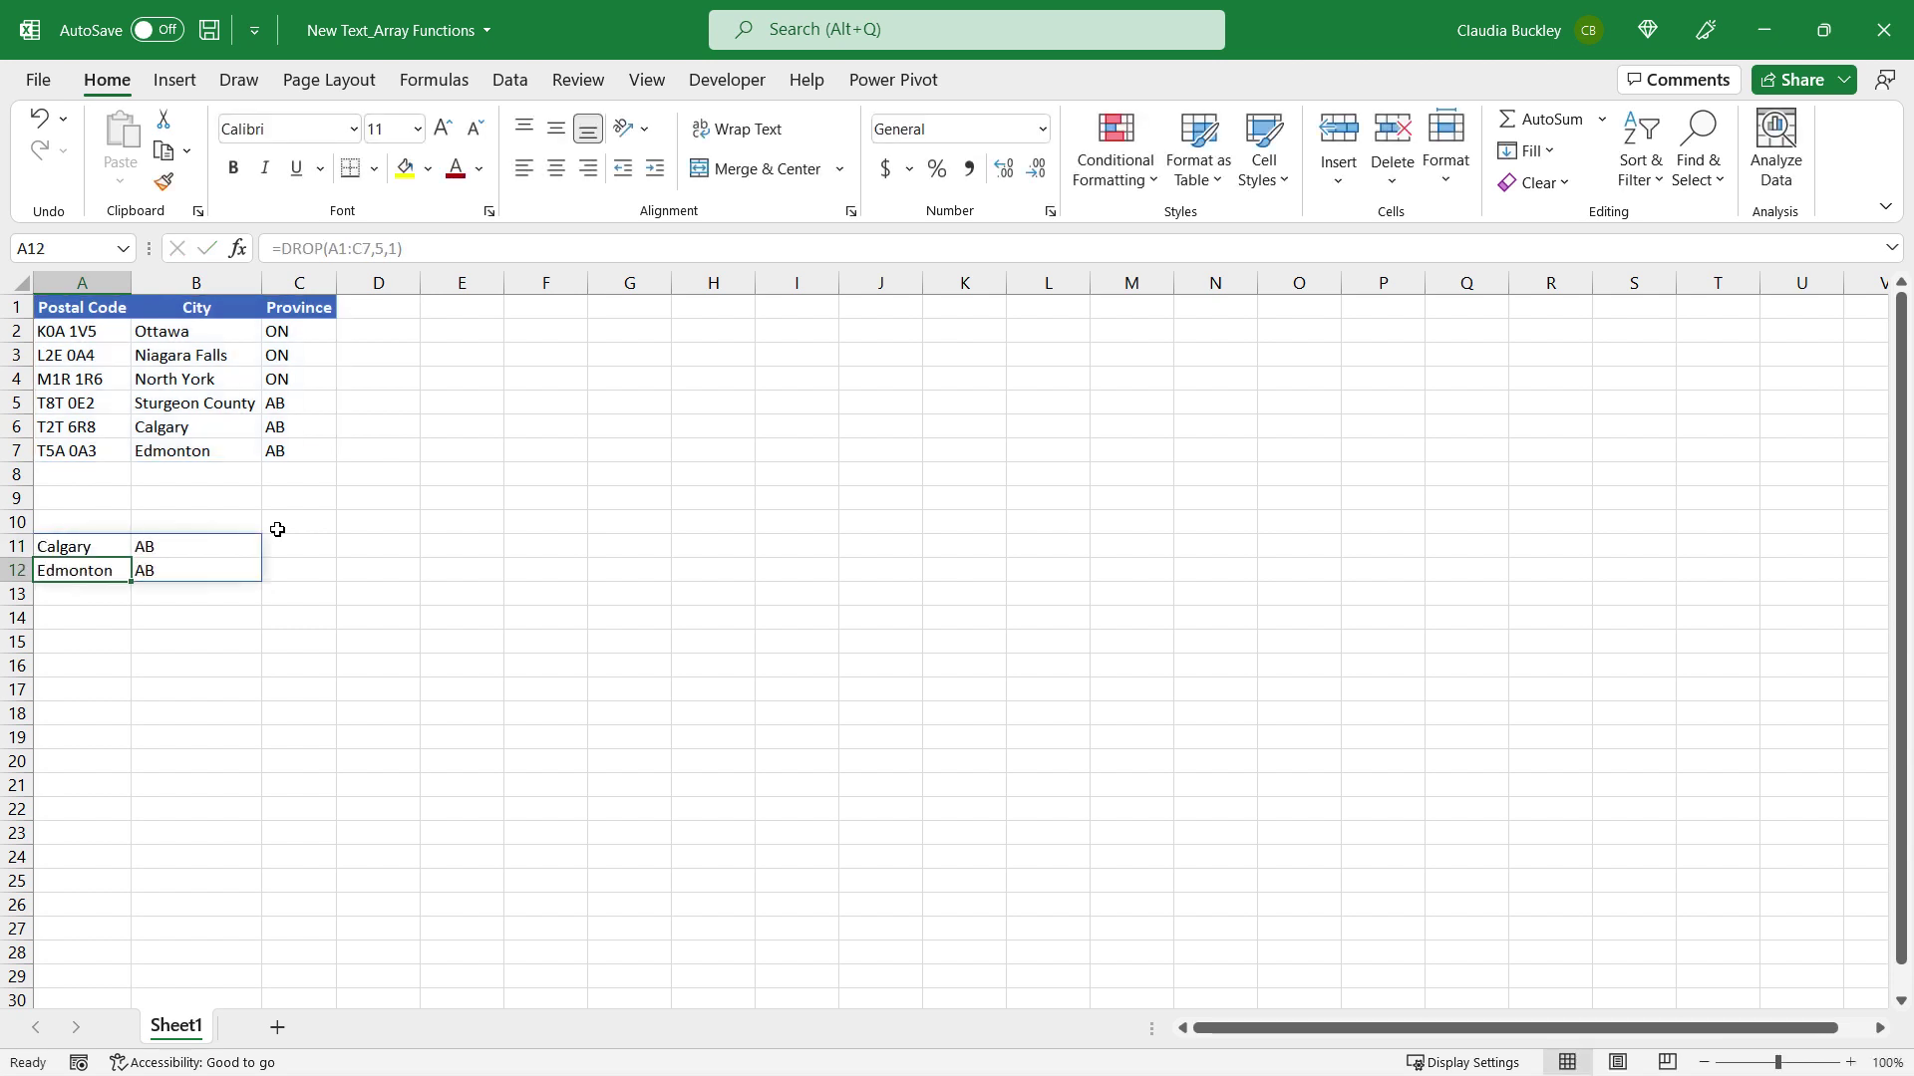
Step: Highlight the Calgary and Edmonton entries for comparison, then reselect the A11 result
left_click_drag(191, 427, 273, 448)
left_click(191, 489)
left_click(110, 546)
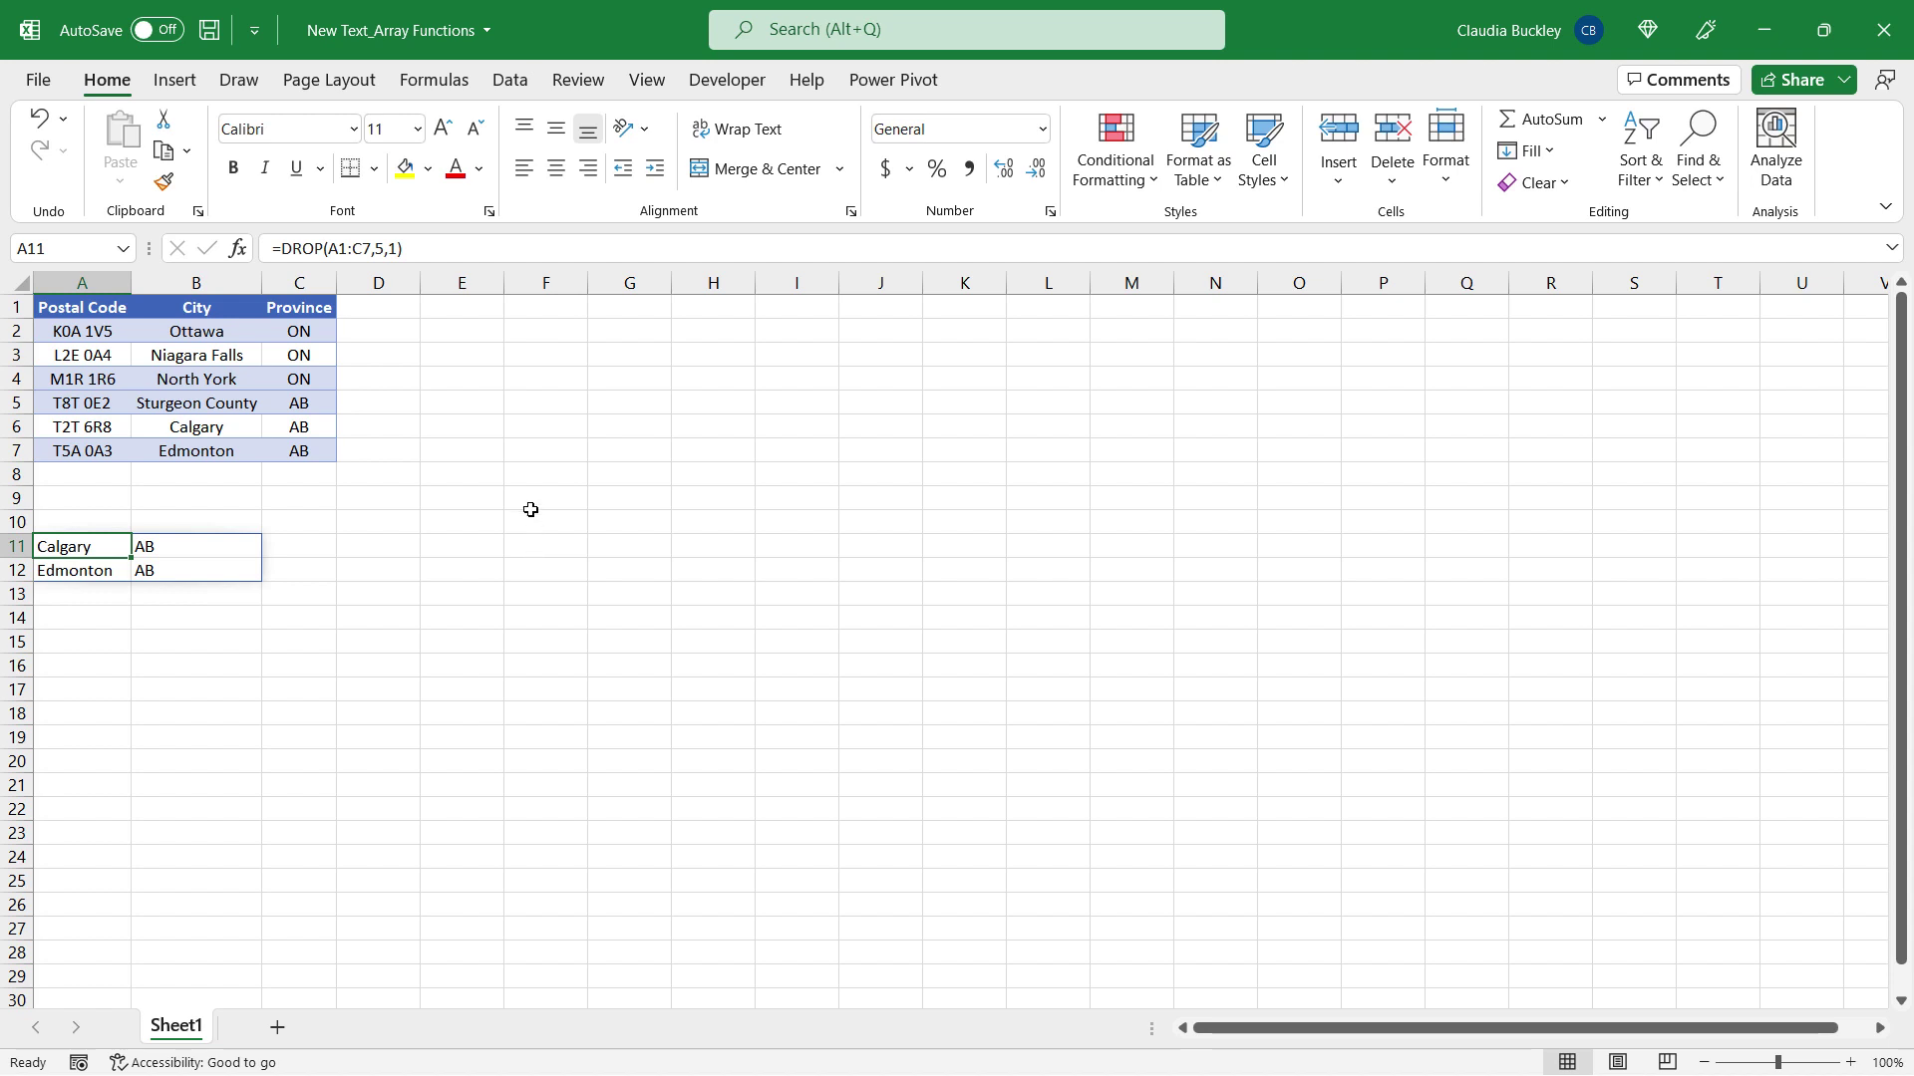
Step: Negate both counts so A11 reads =DROP(A1:C7,-5,-1), trimming from the end
left_click(378, 248)
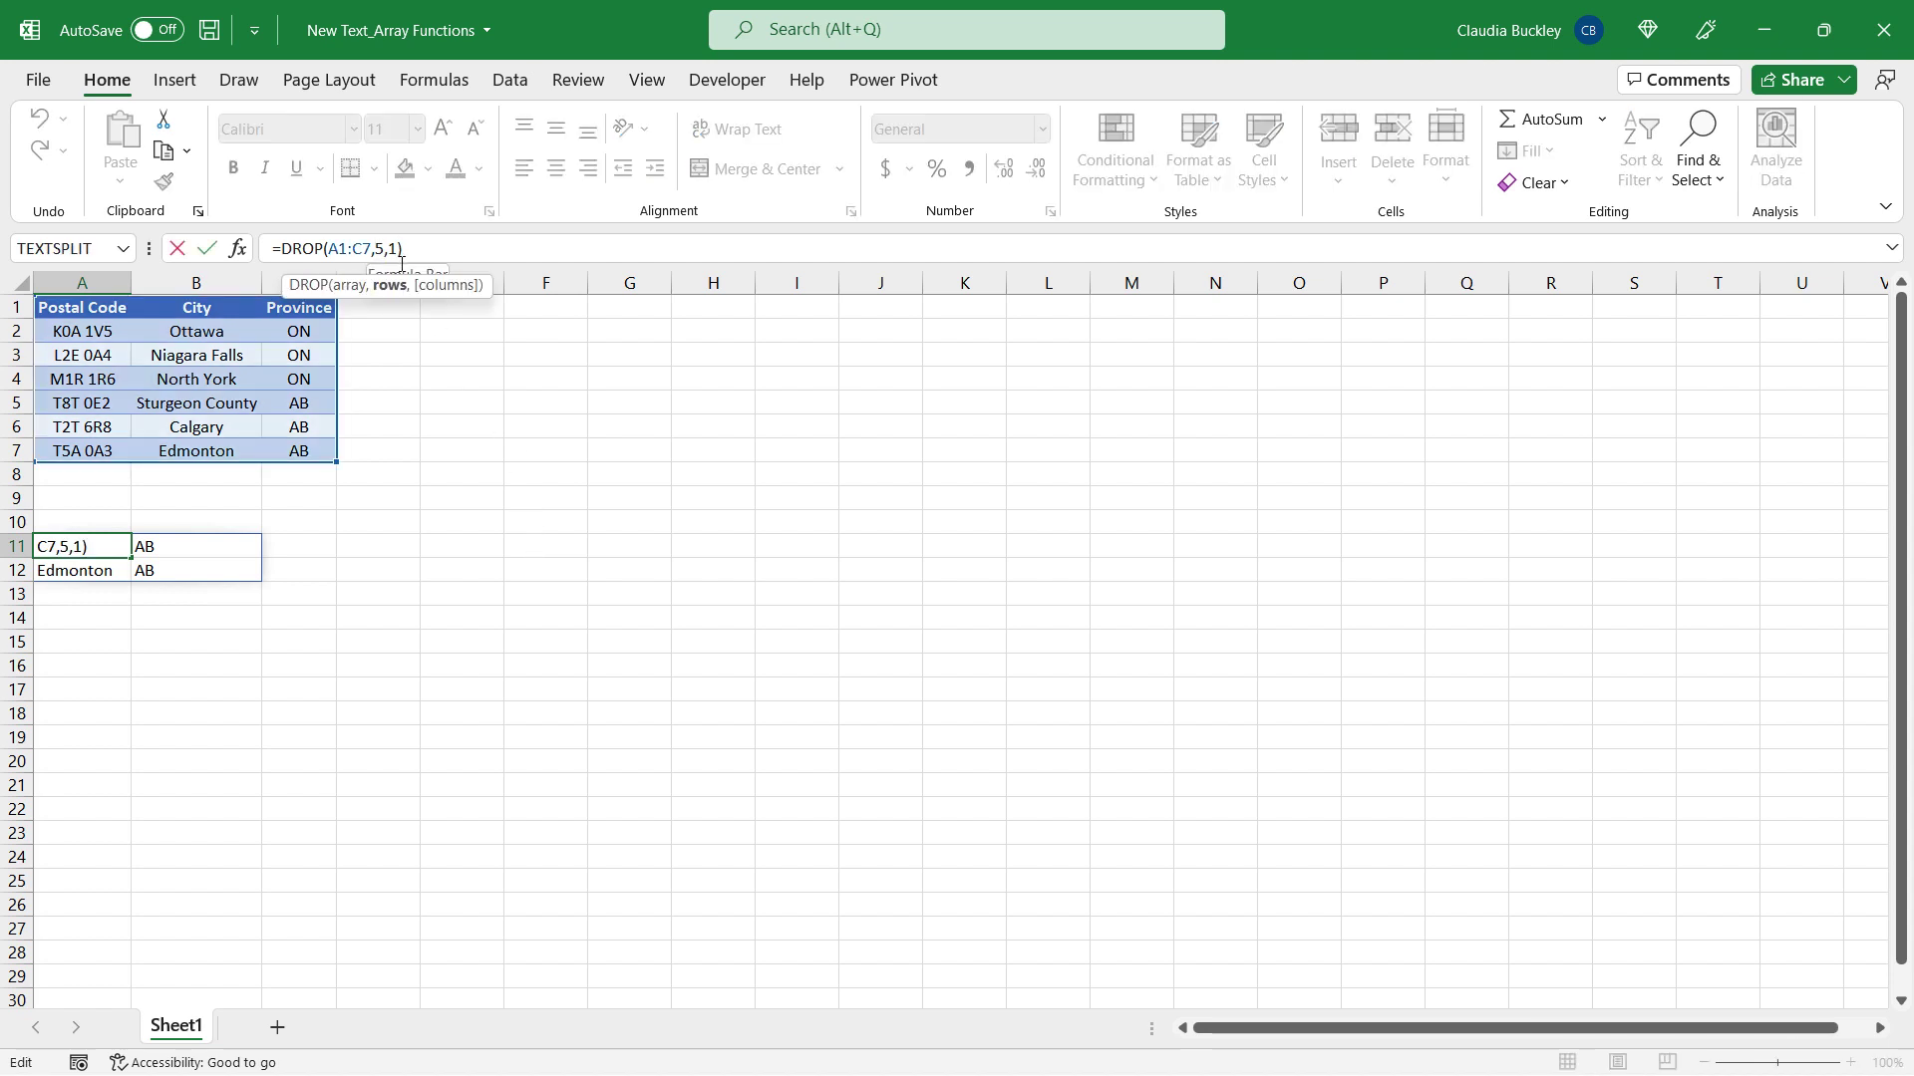
type("-")
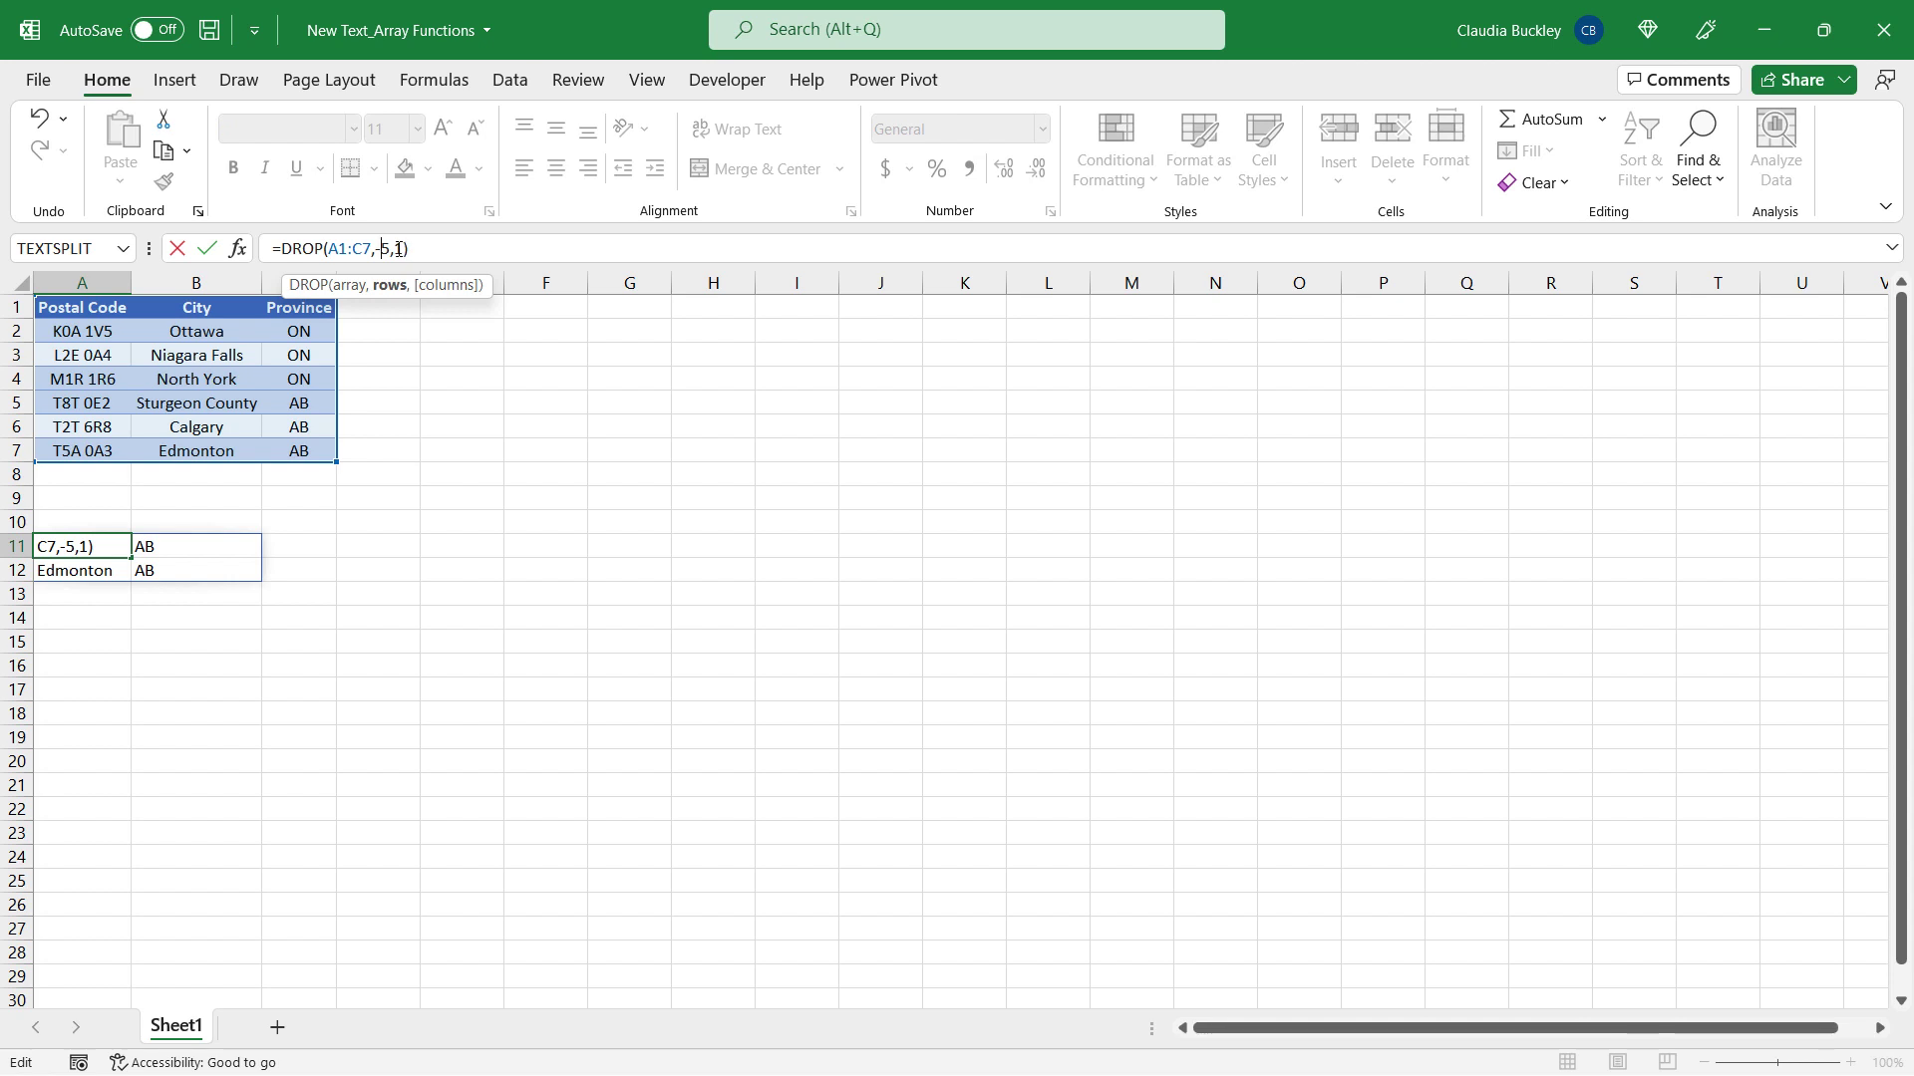
left_click(398, 248)
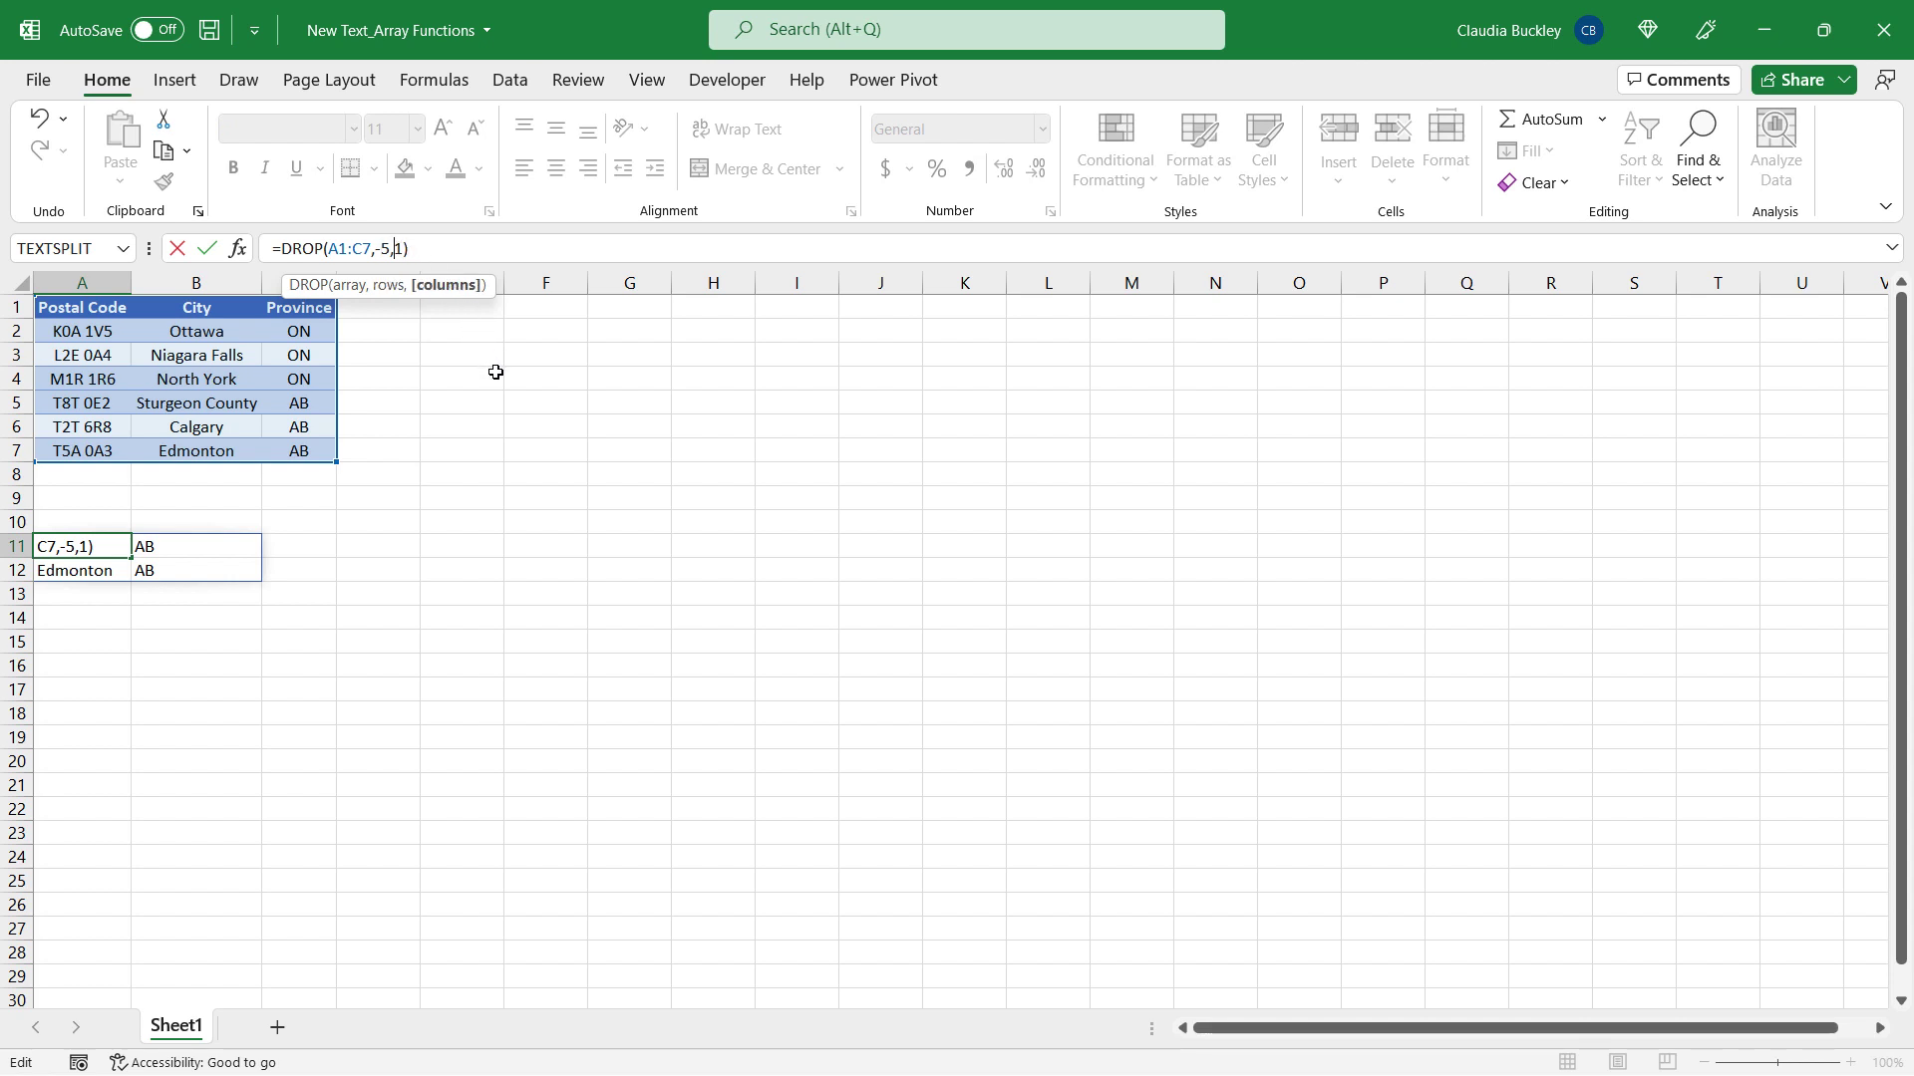
type("-")
key("Return")
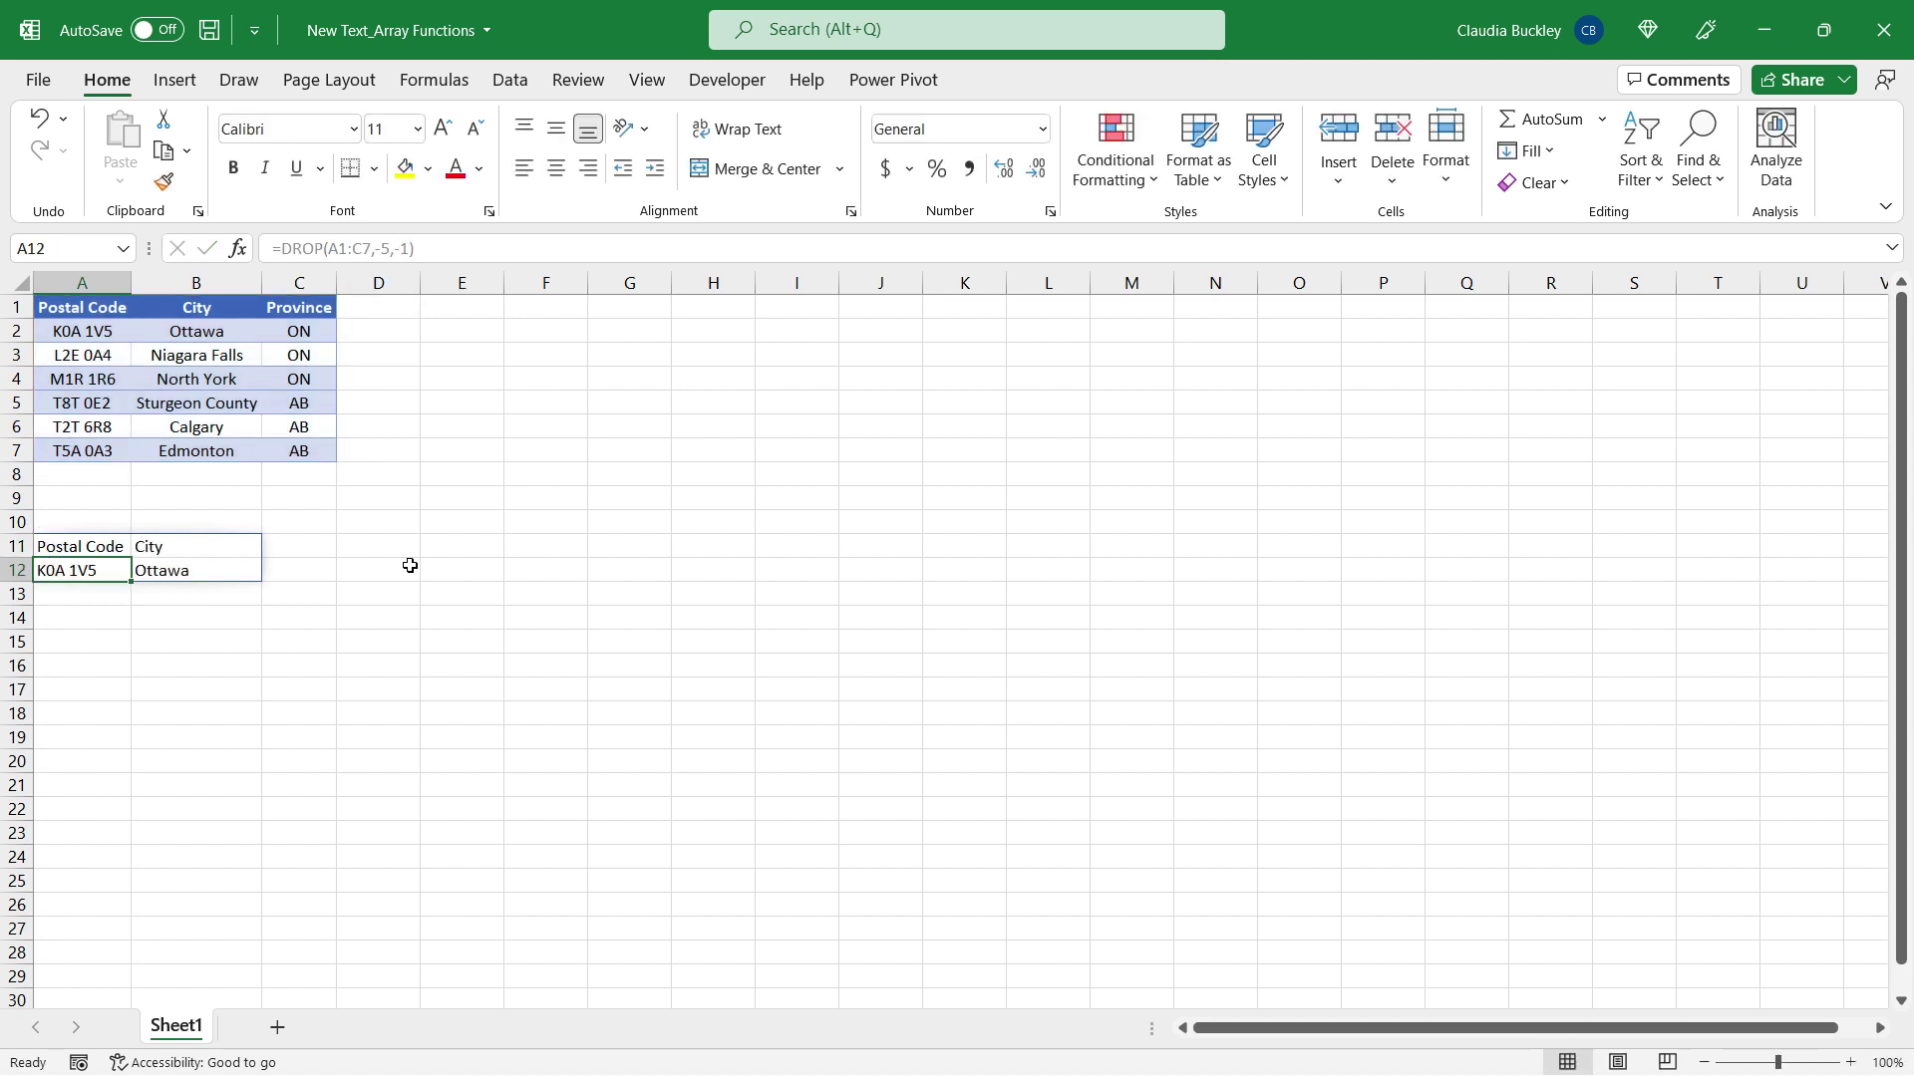
Step: Enter =TAKE(A1:C7,-4,-2) in A11 and compare it with the North York–Edmonton rows
left_click(55, 546)
type("=take")
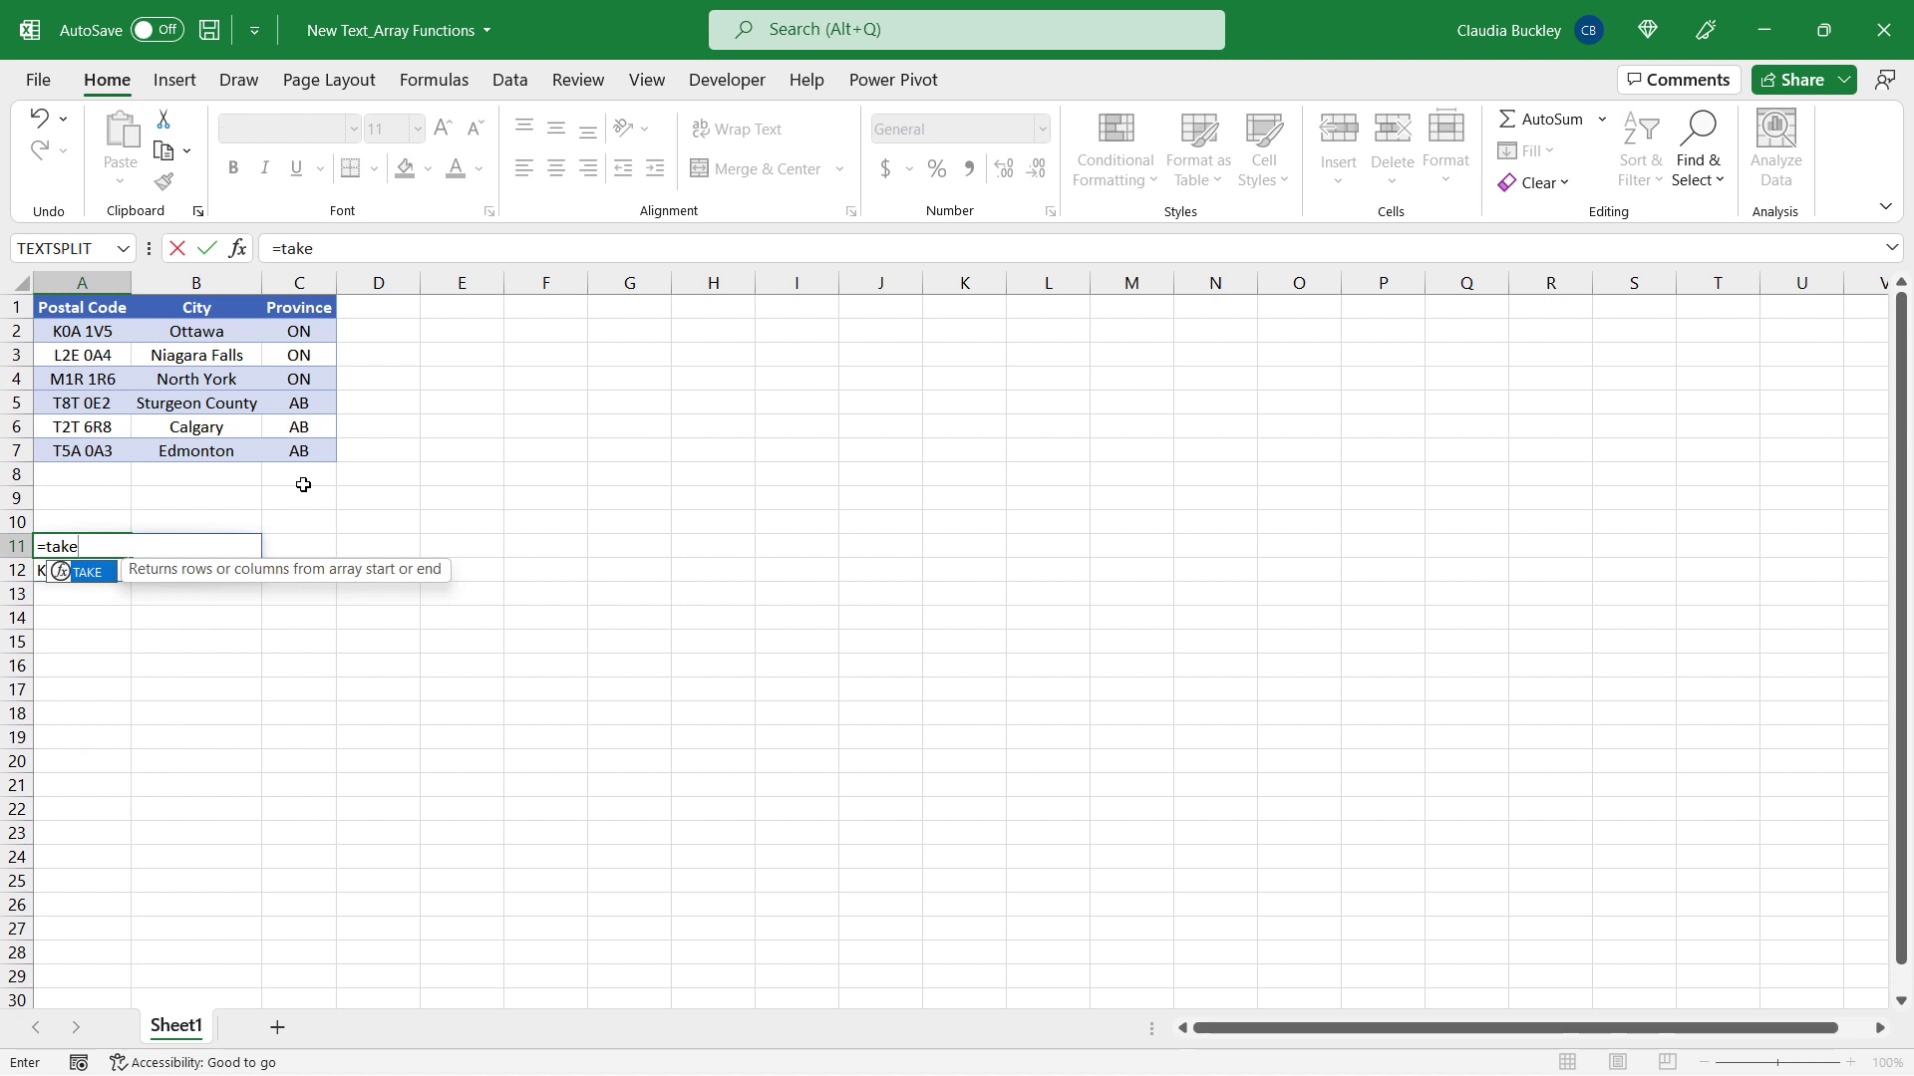
key("Tab")
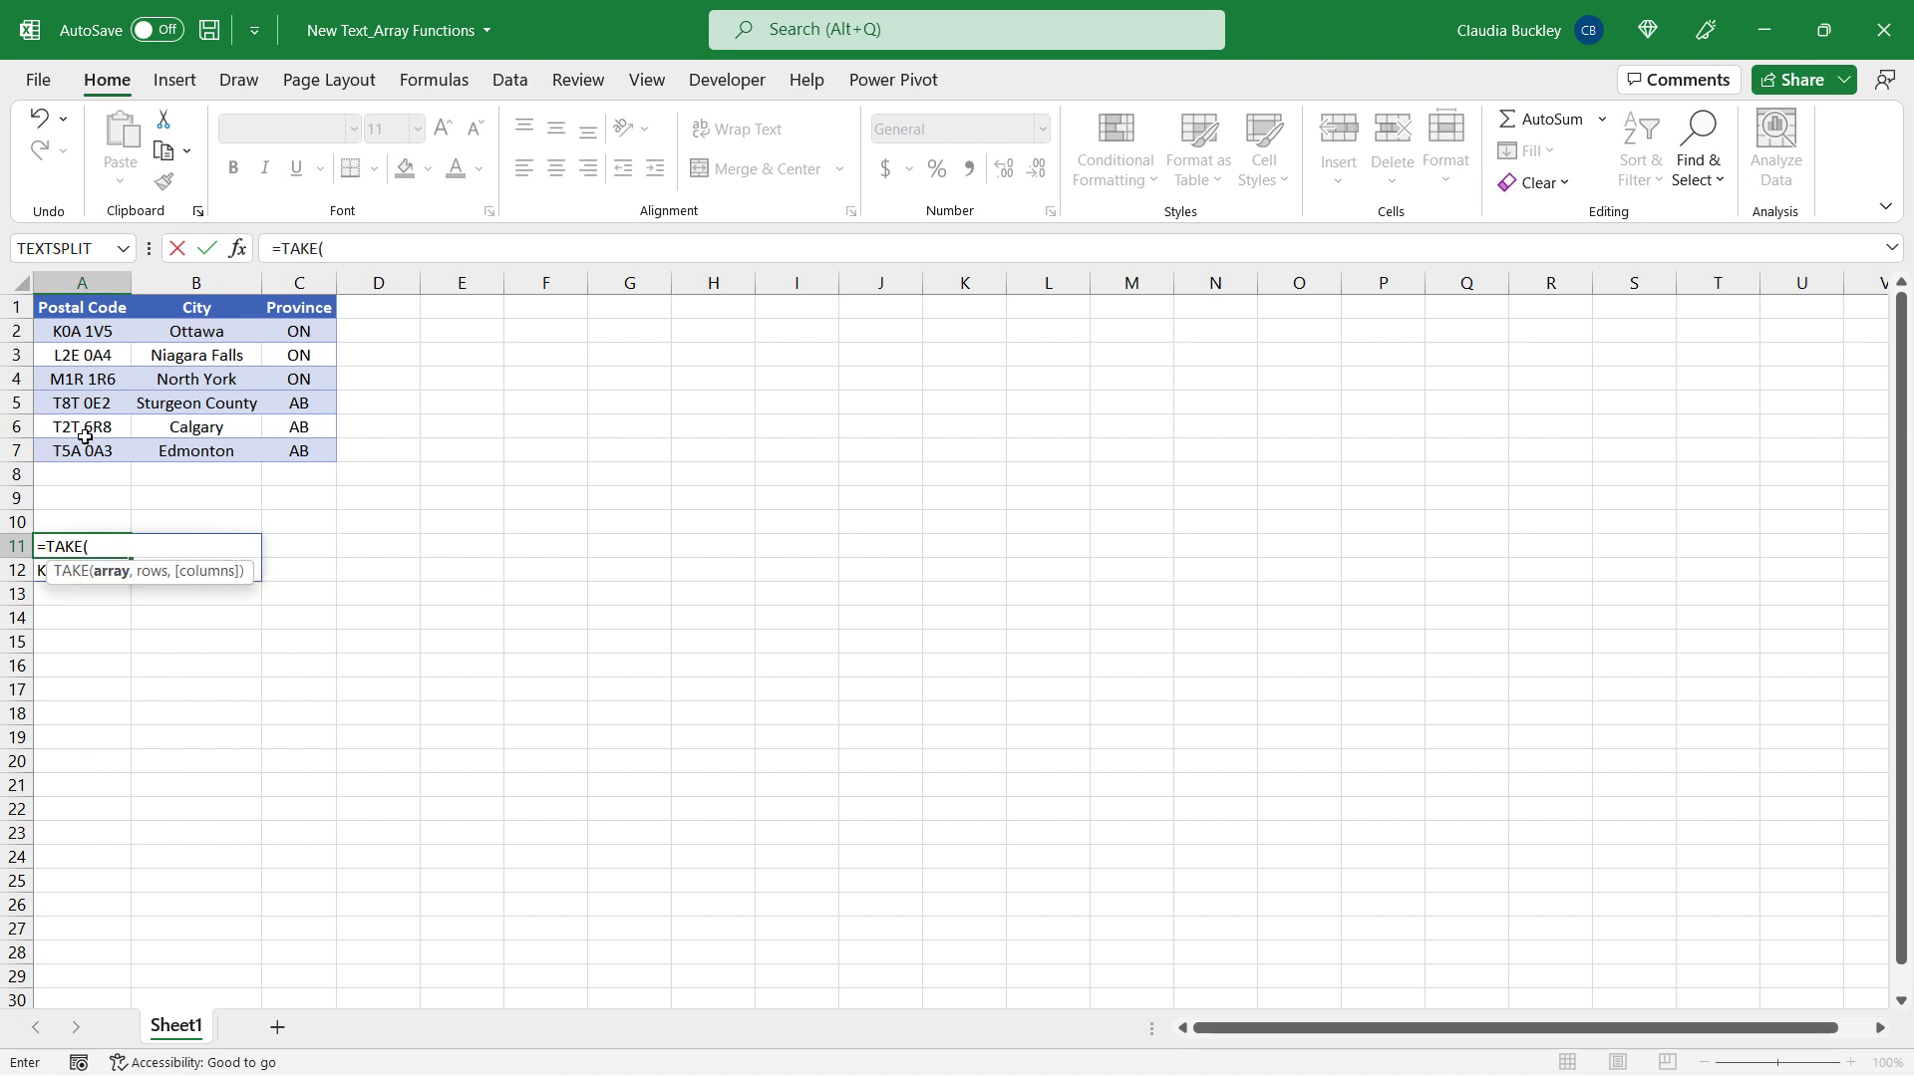
left_click_drag(55, 313, 299, 451)
type(",")
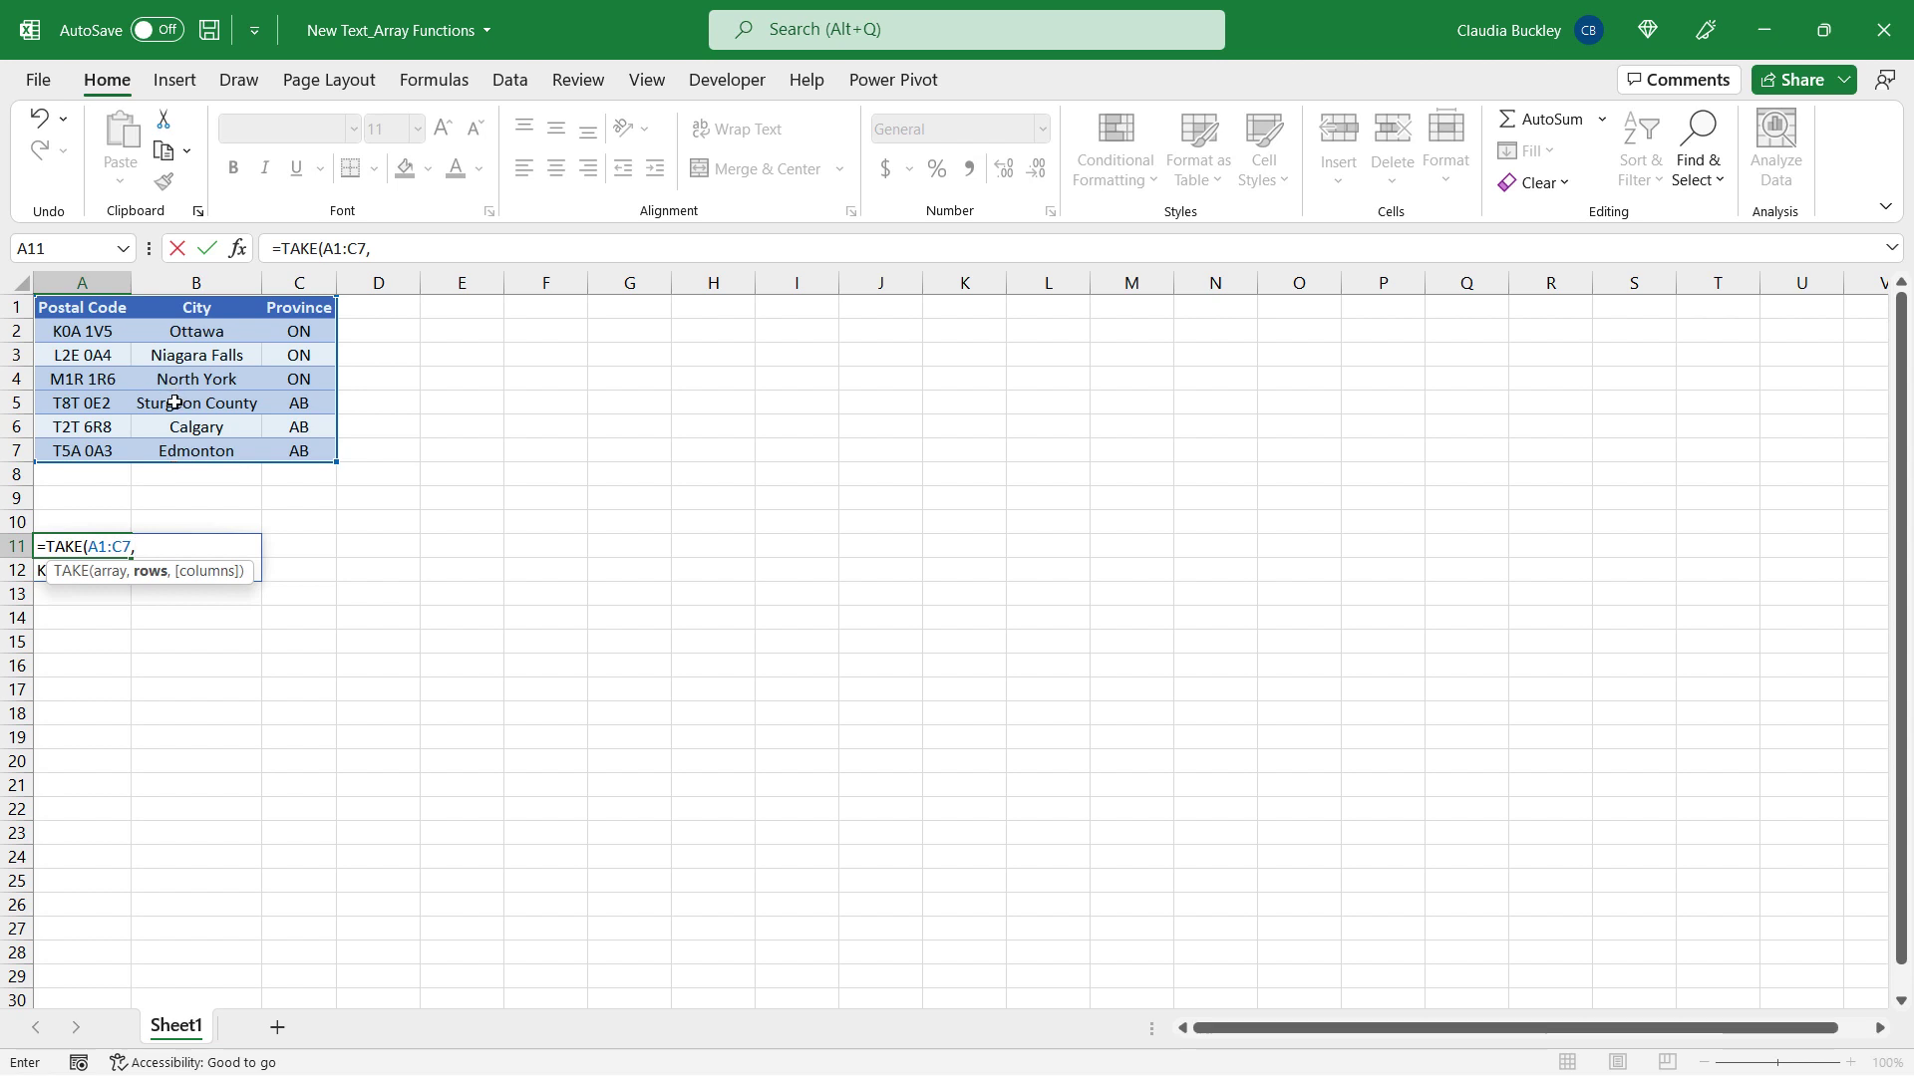
type("-4,")
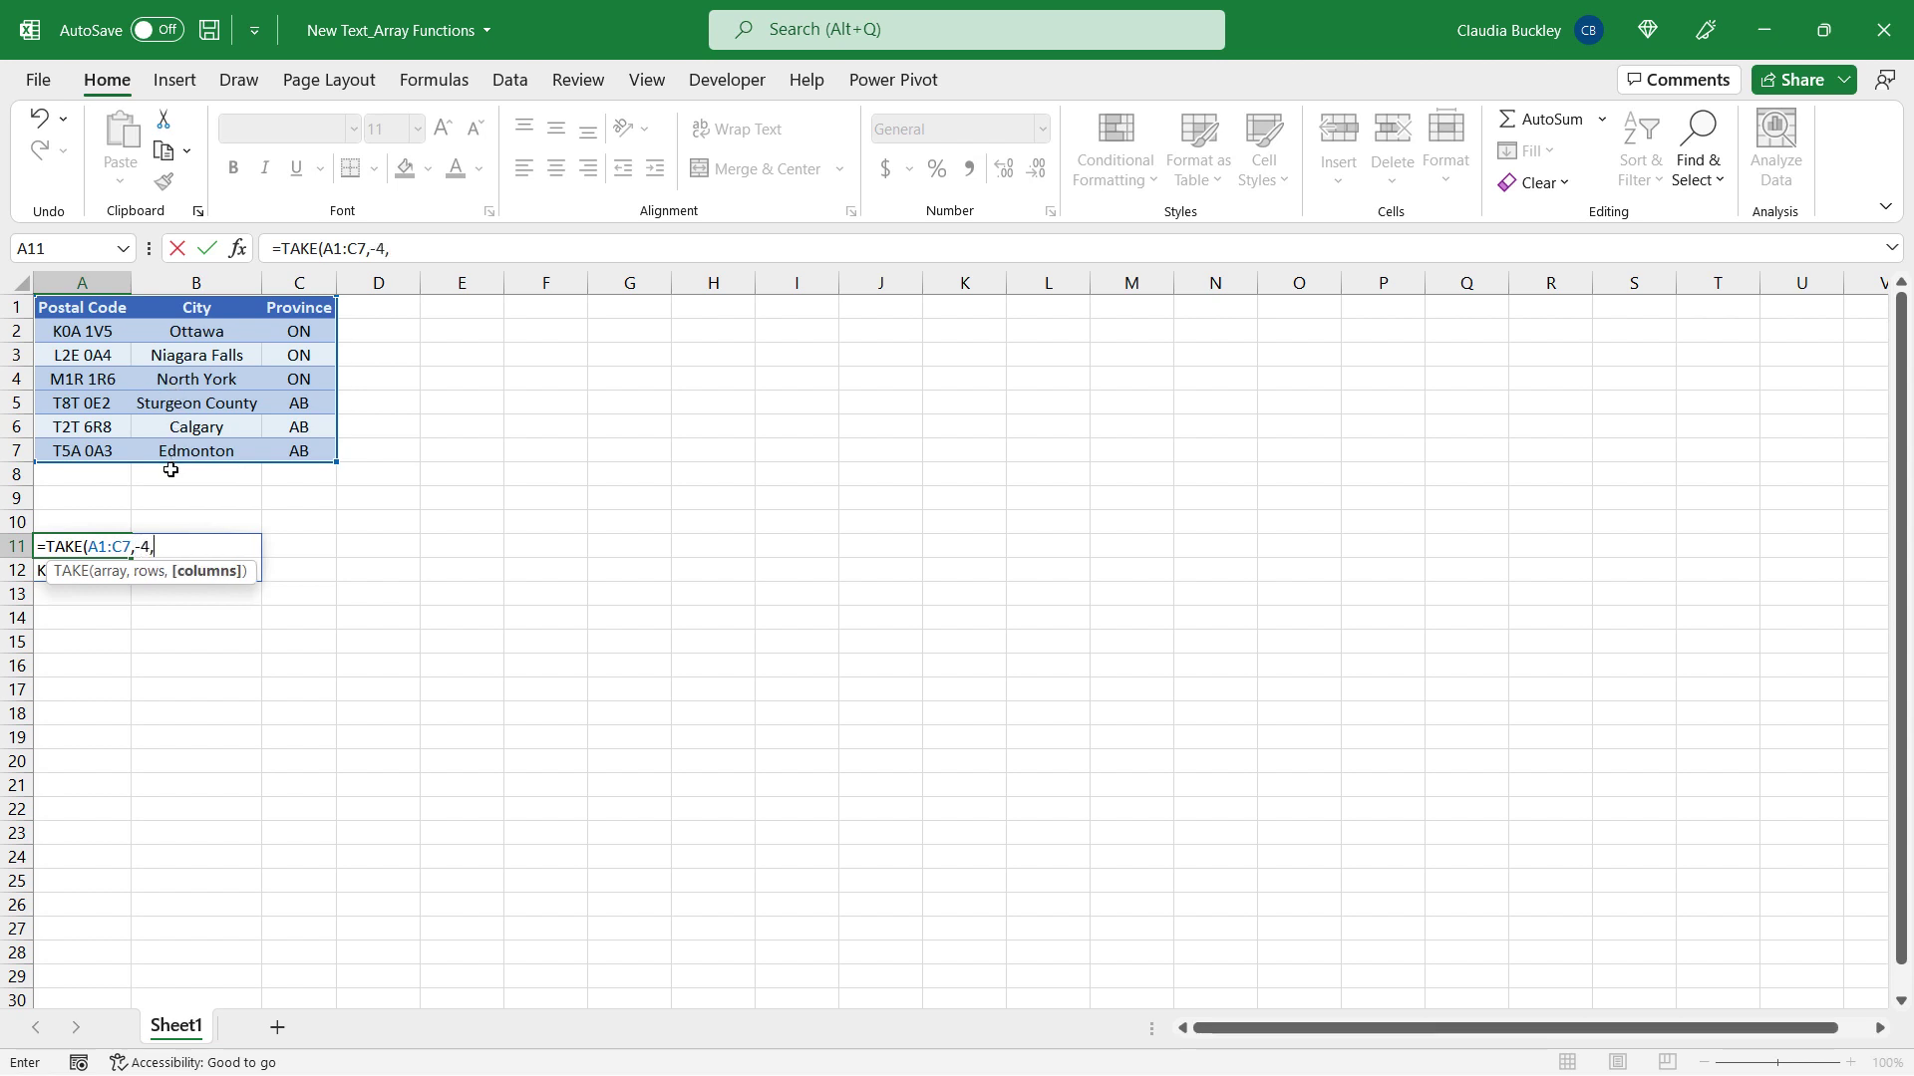
type("-2")
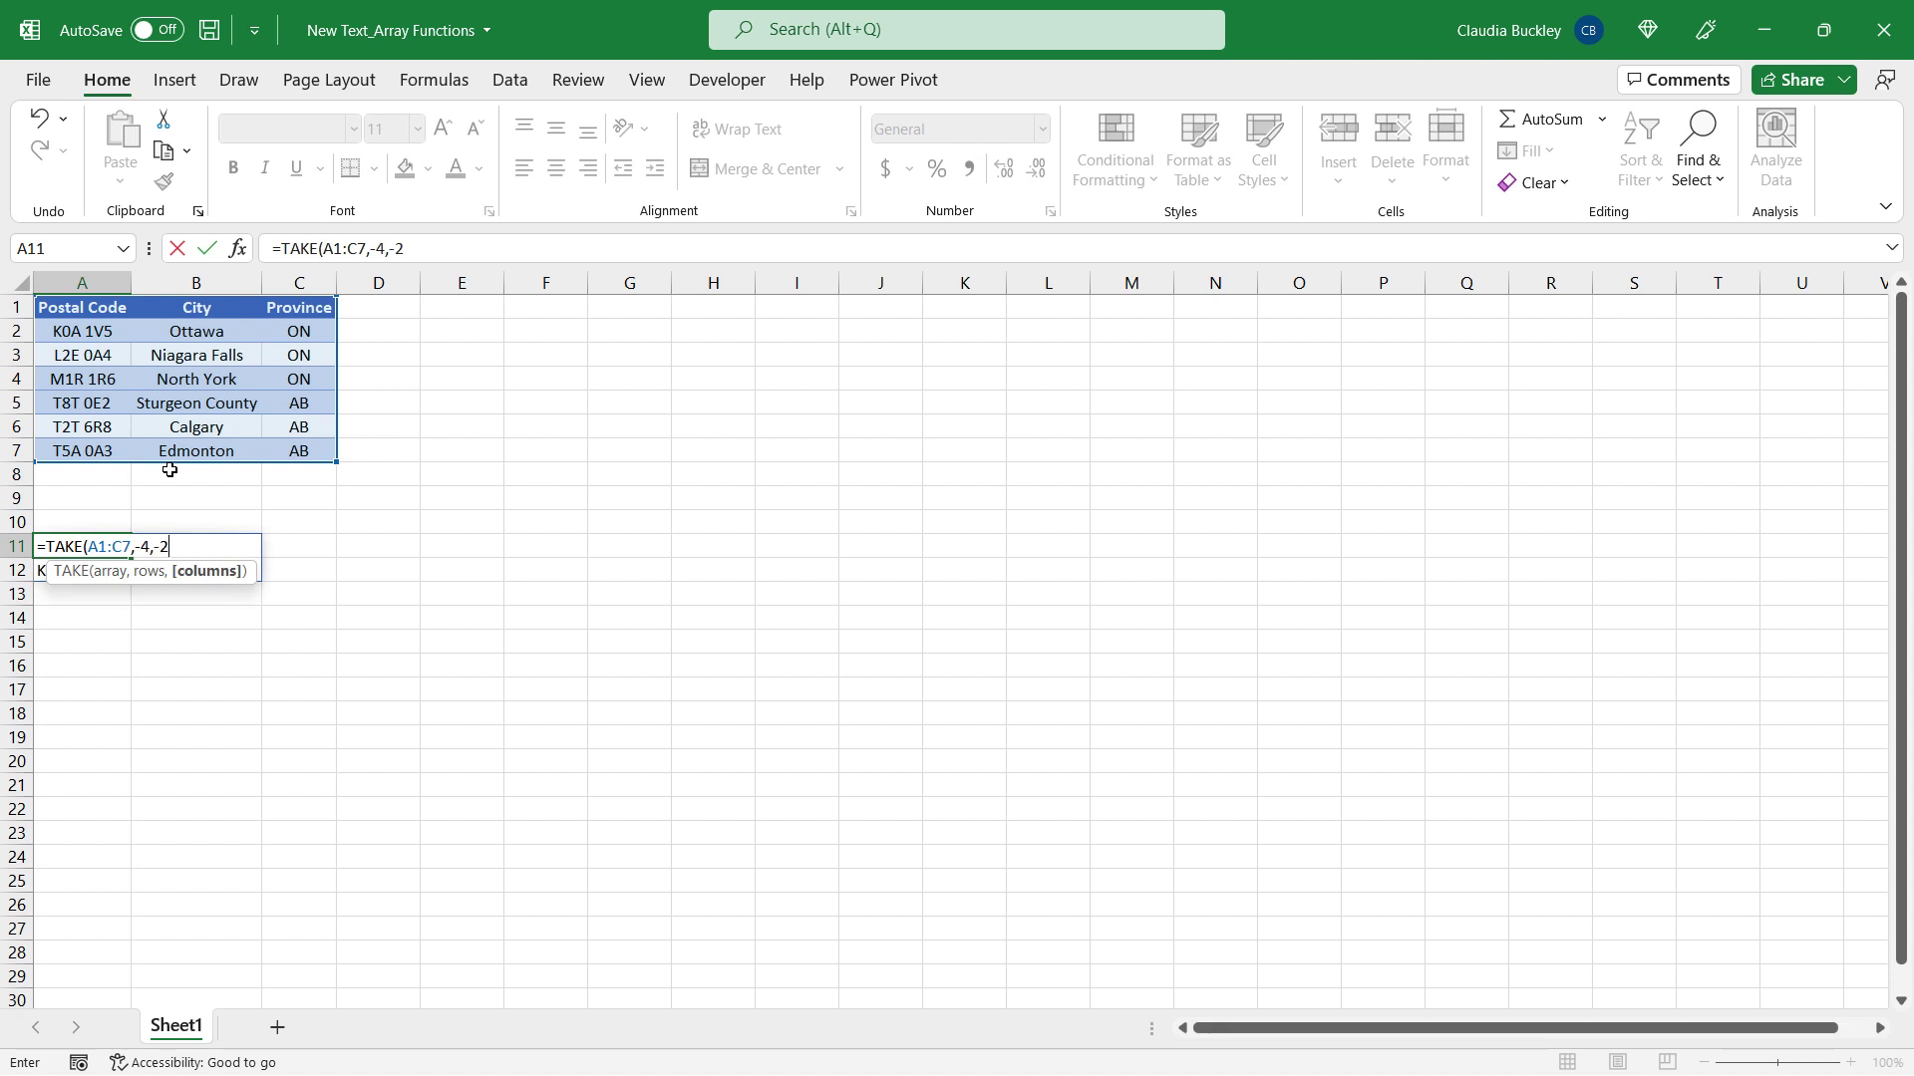
type(")")
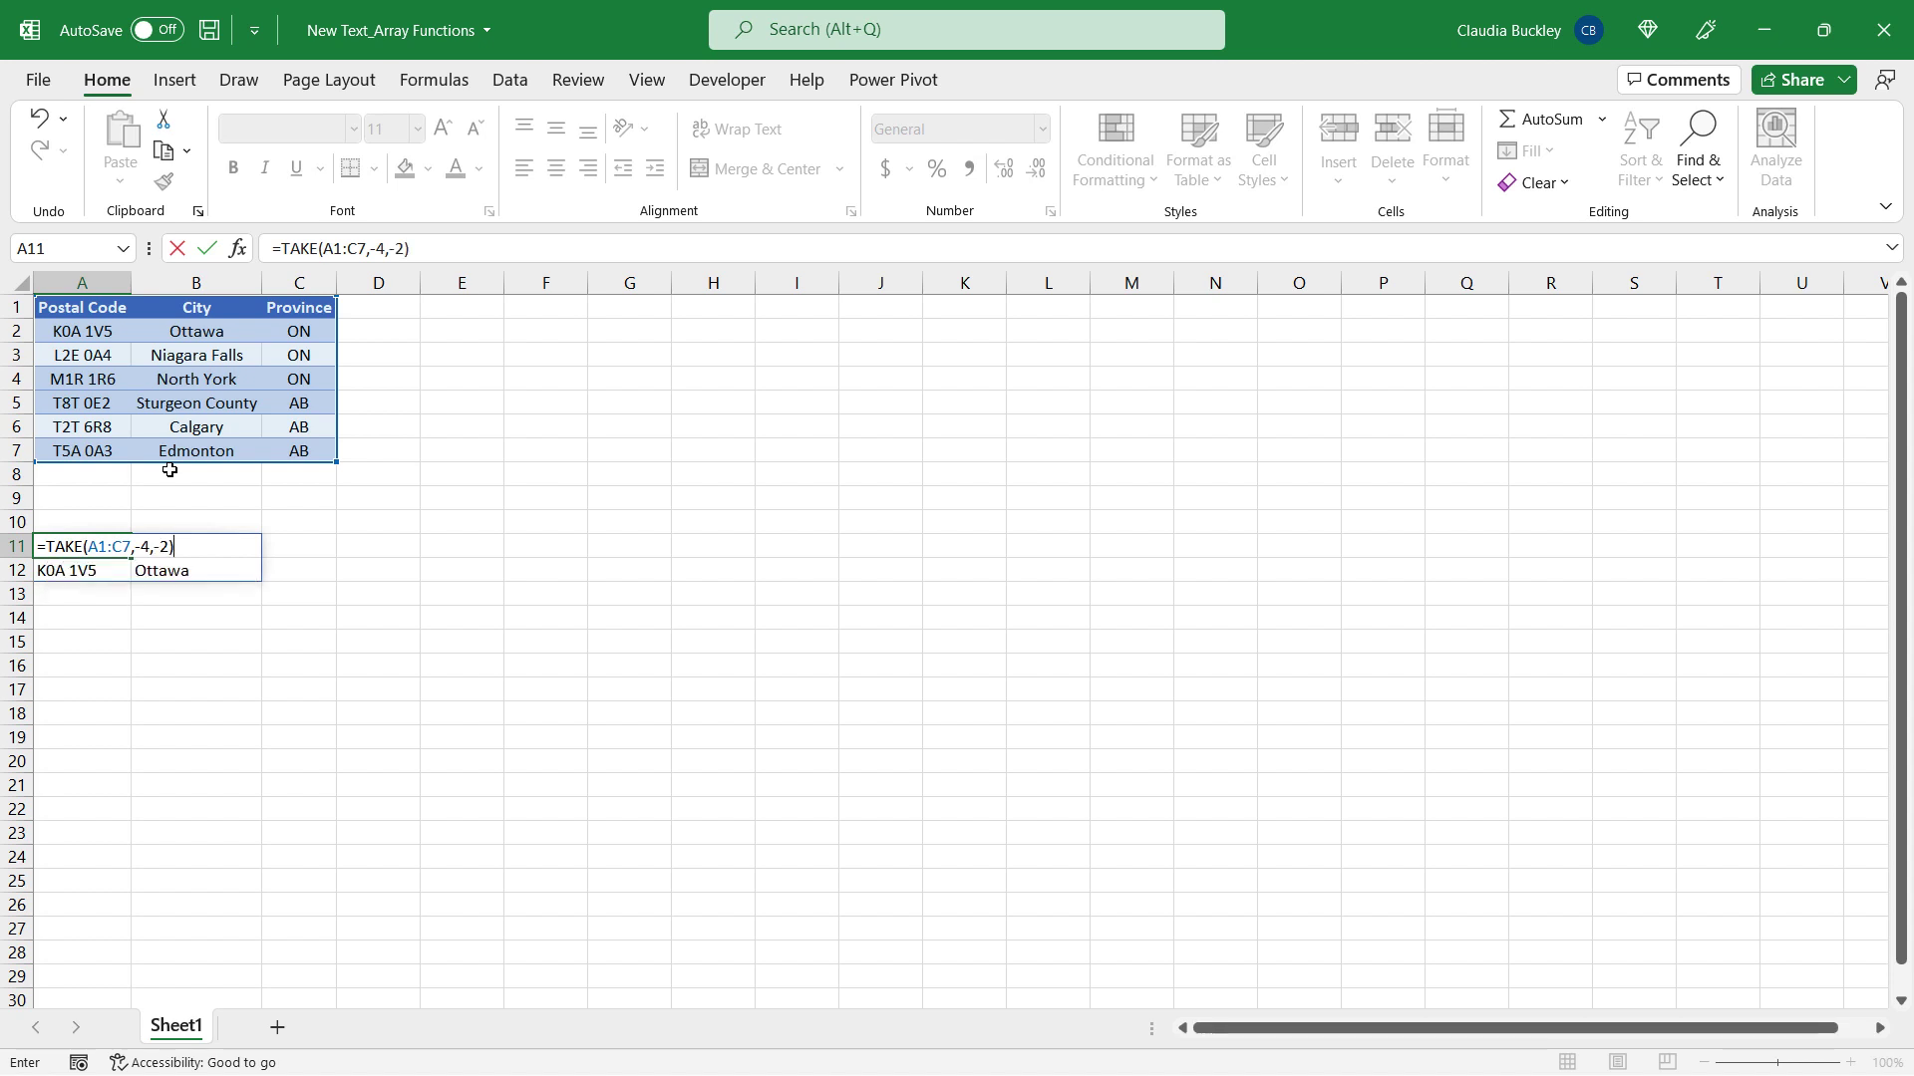
key("Return")
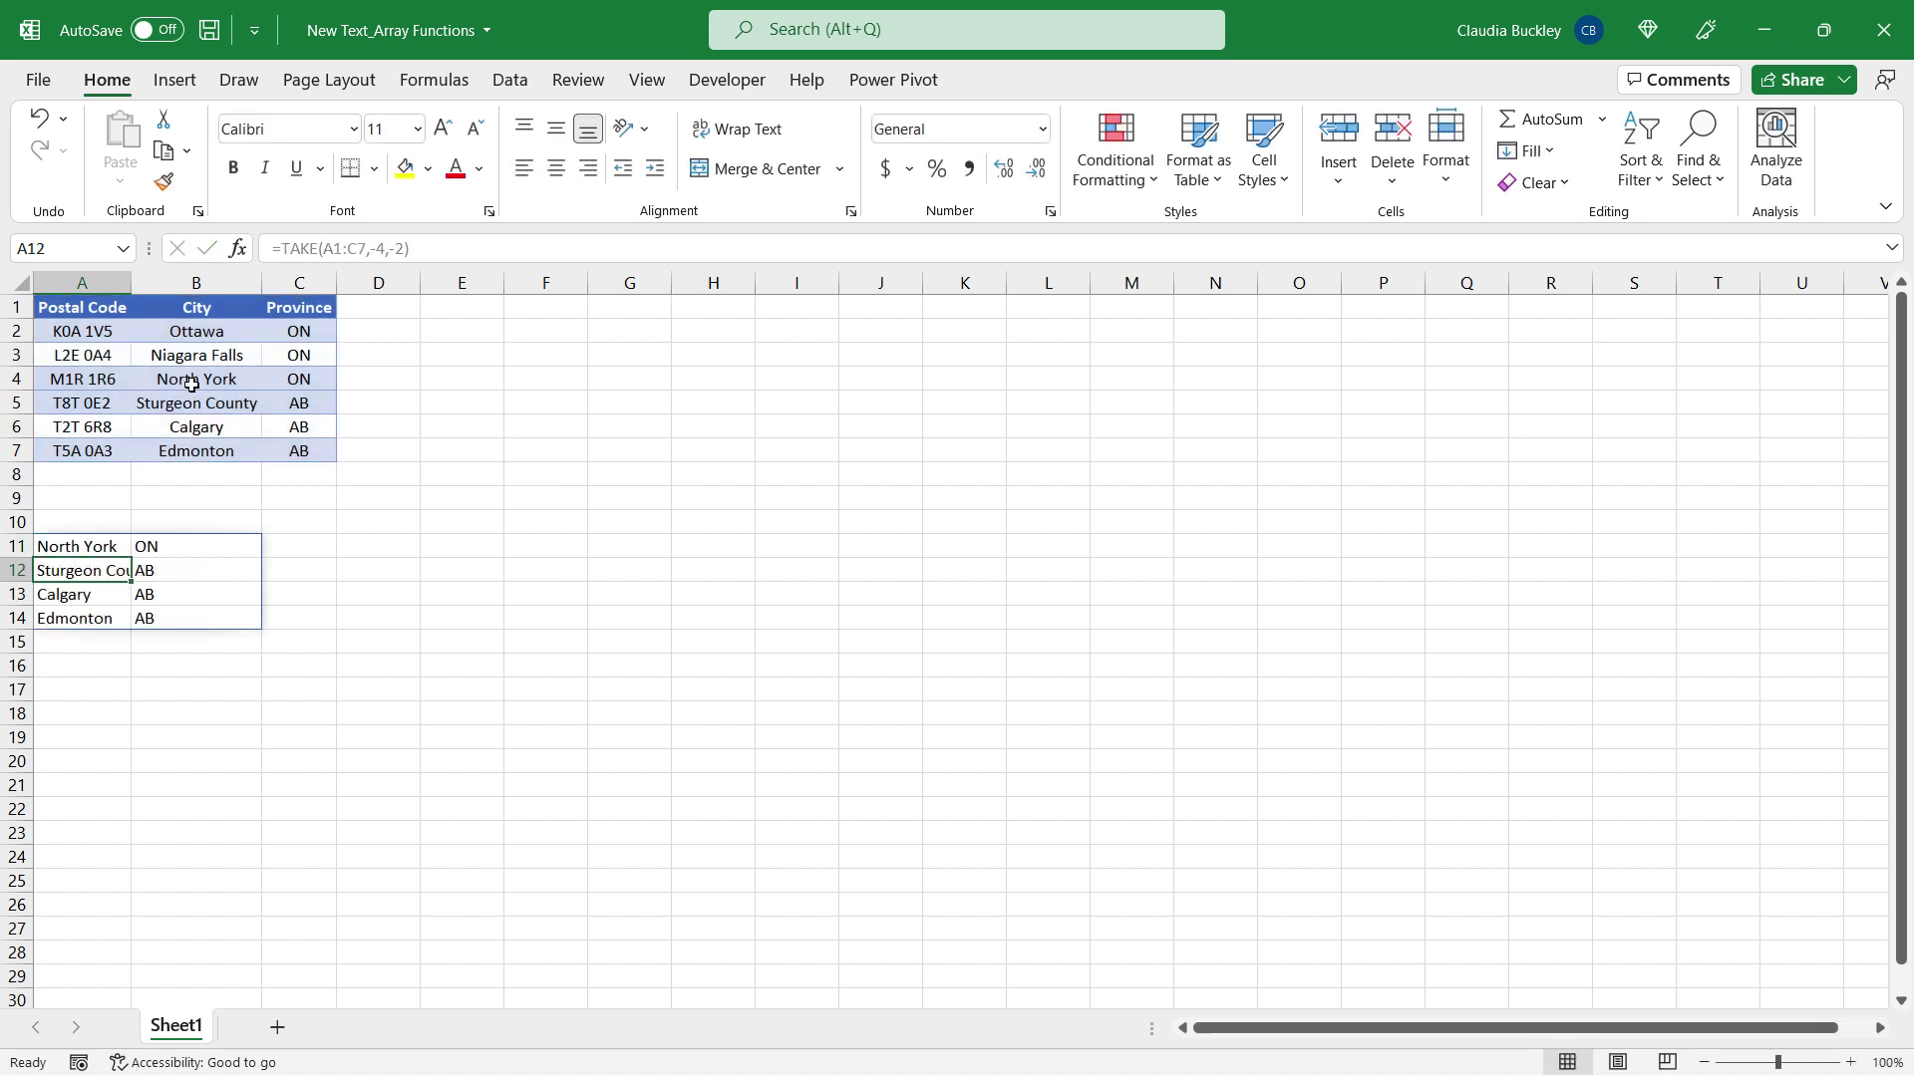
left_click_drag(191, 381, 288, 454)
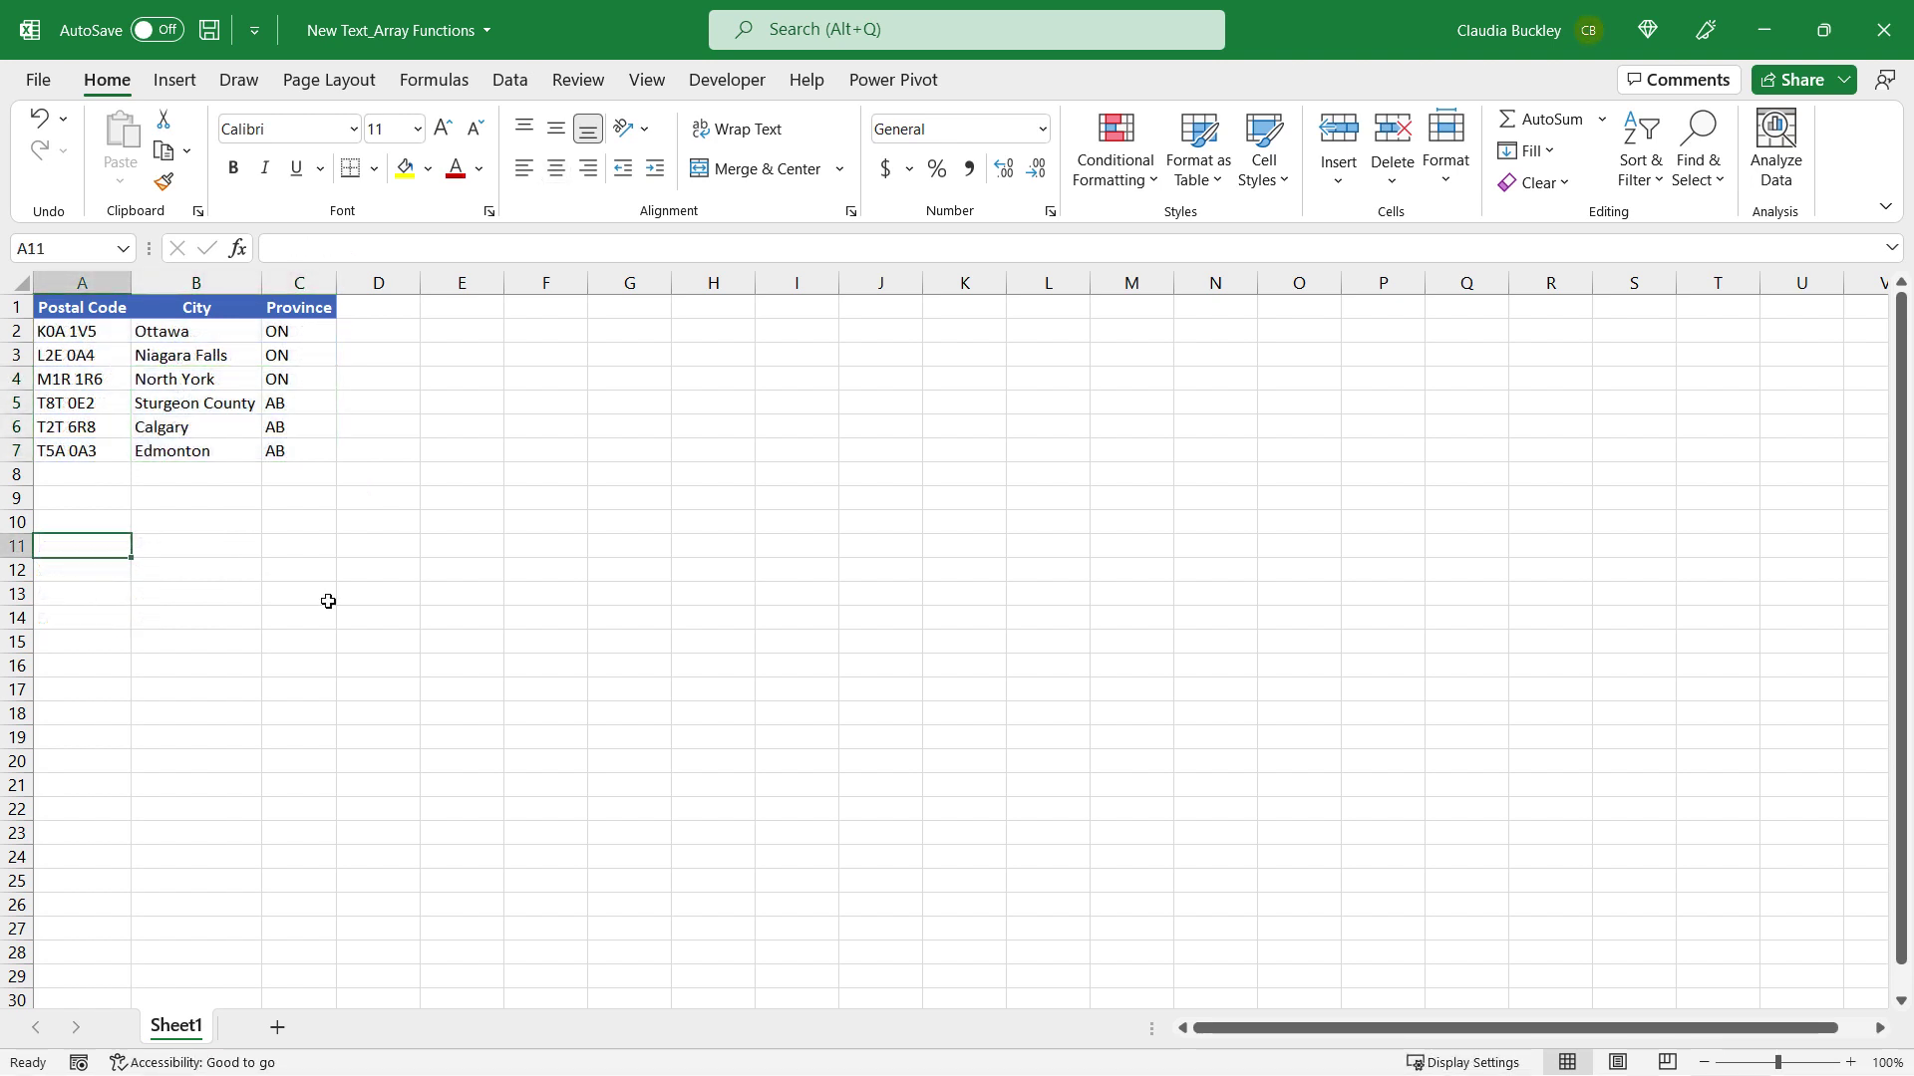
Step: Enter =EXPAND(A2:C7,6,4,"Canada") in A11, adding a fourth column filled with Canada
type("=expa")
key("Tab")
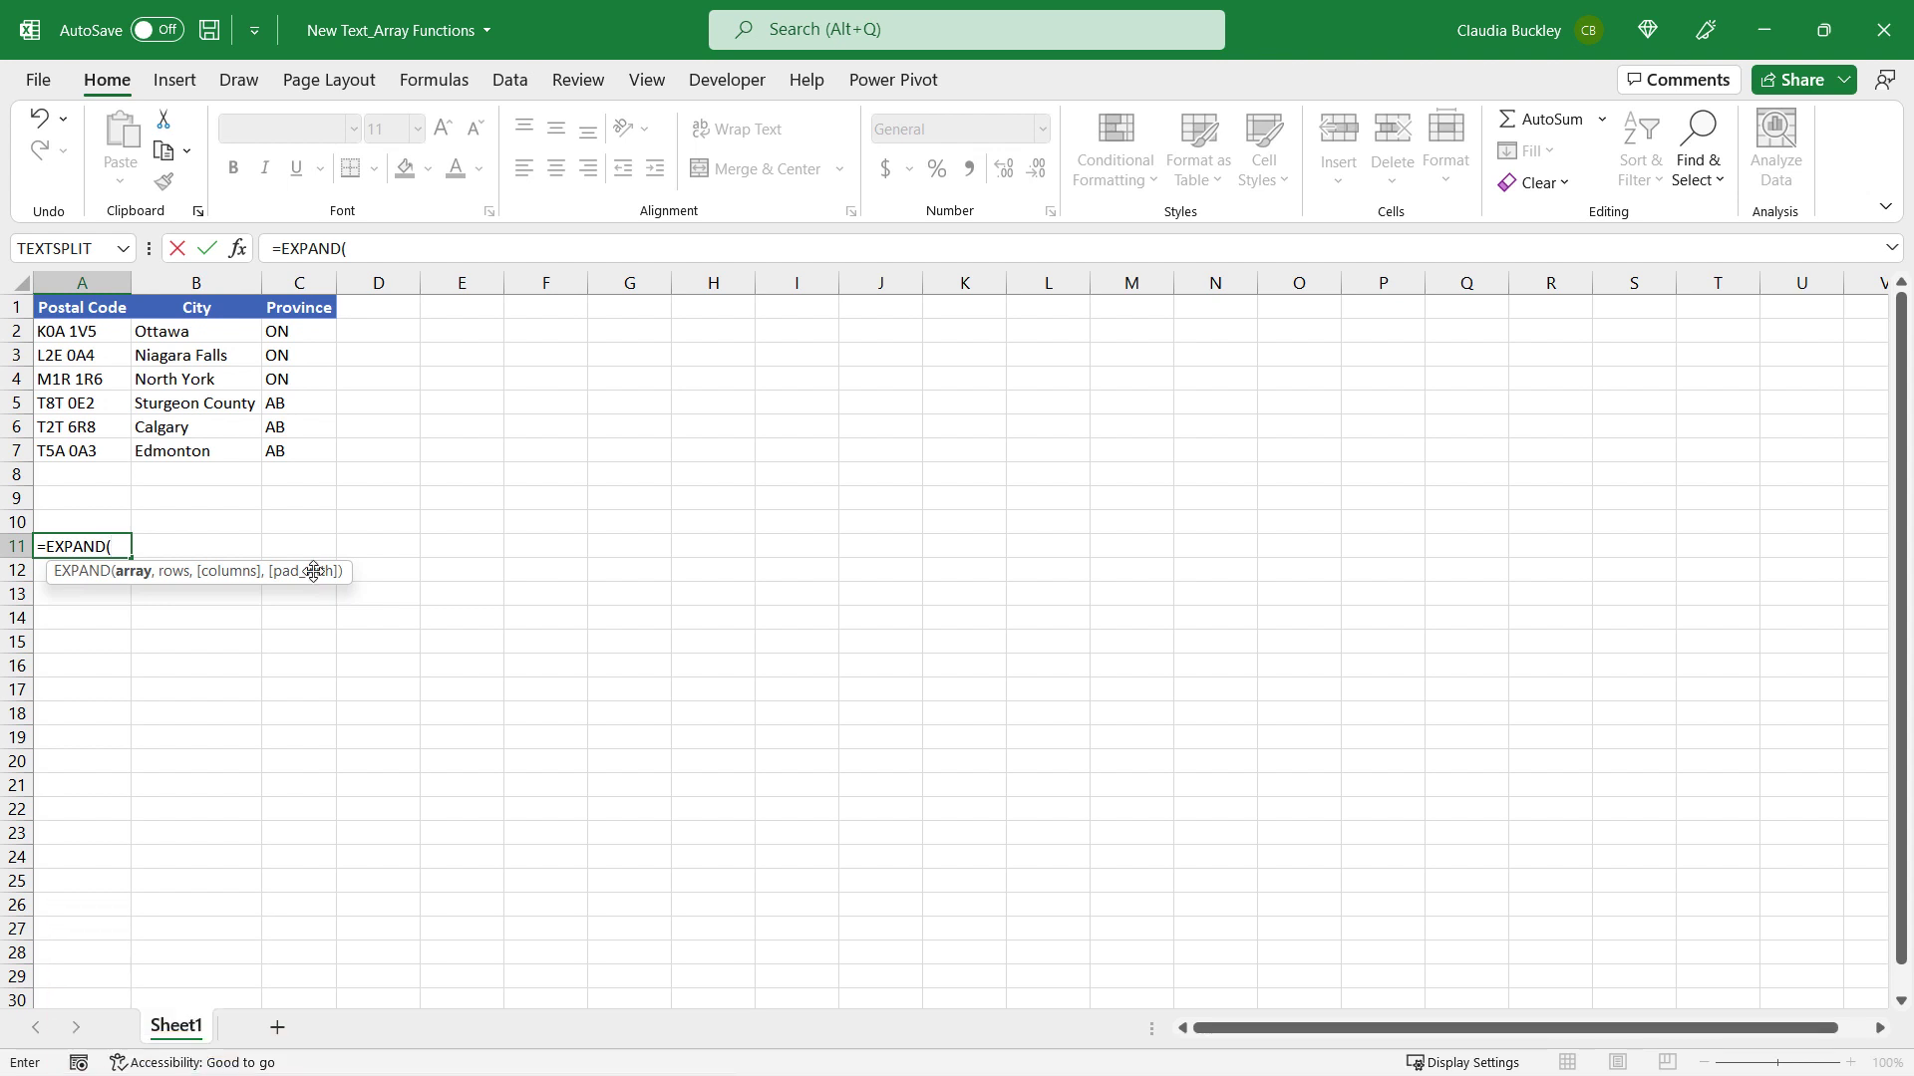
left_click_drag(102, 328, 333, 453)
type(",")
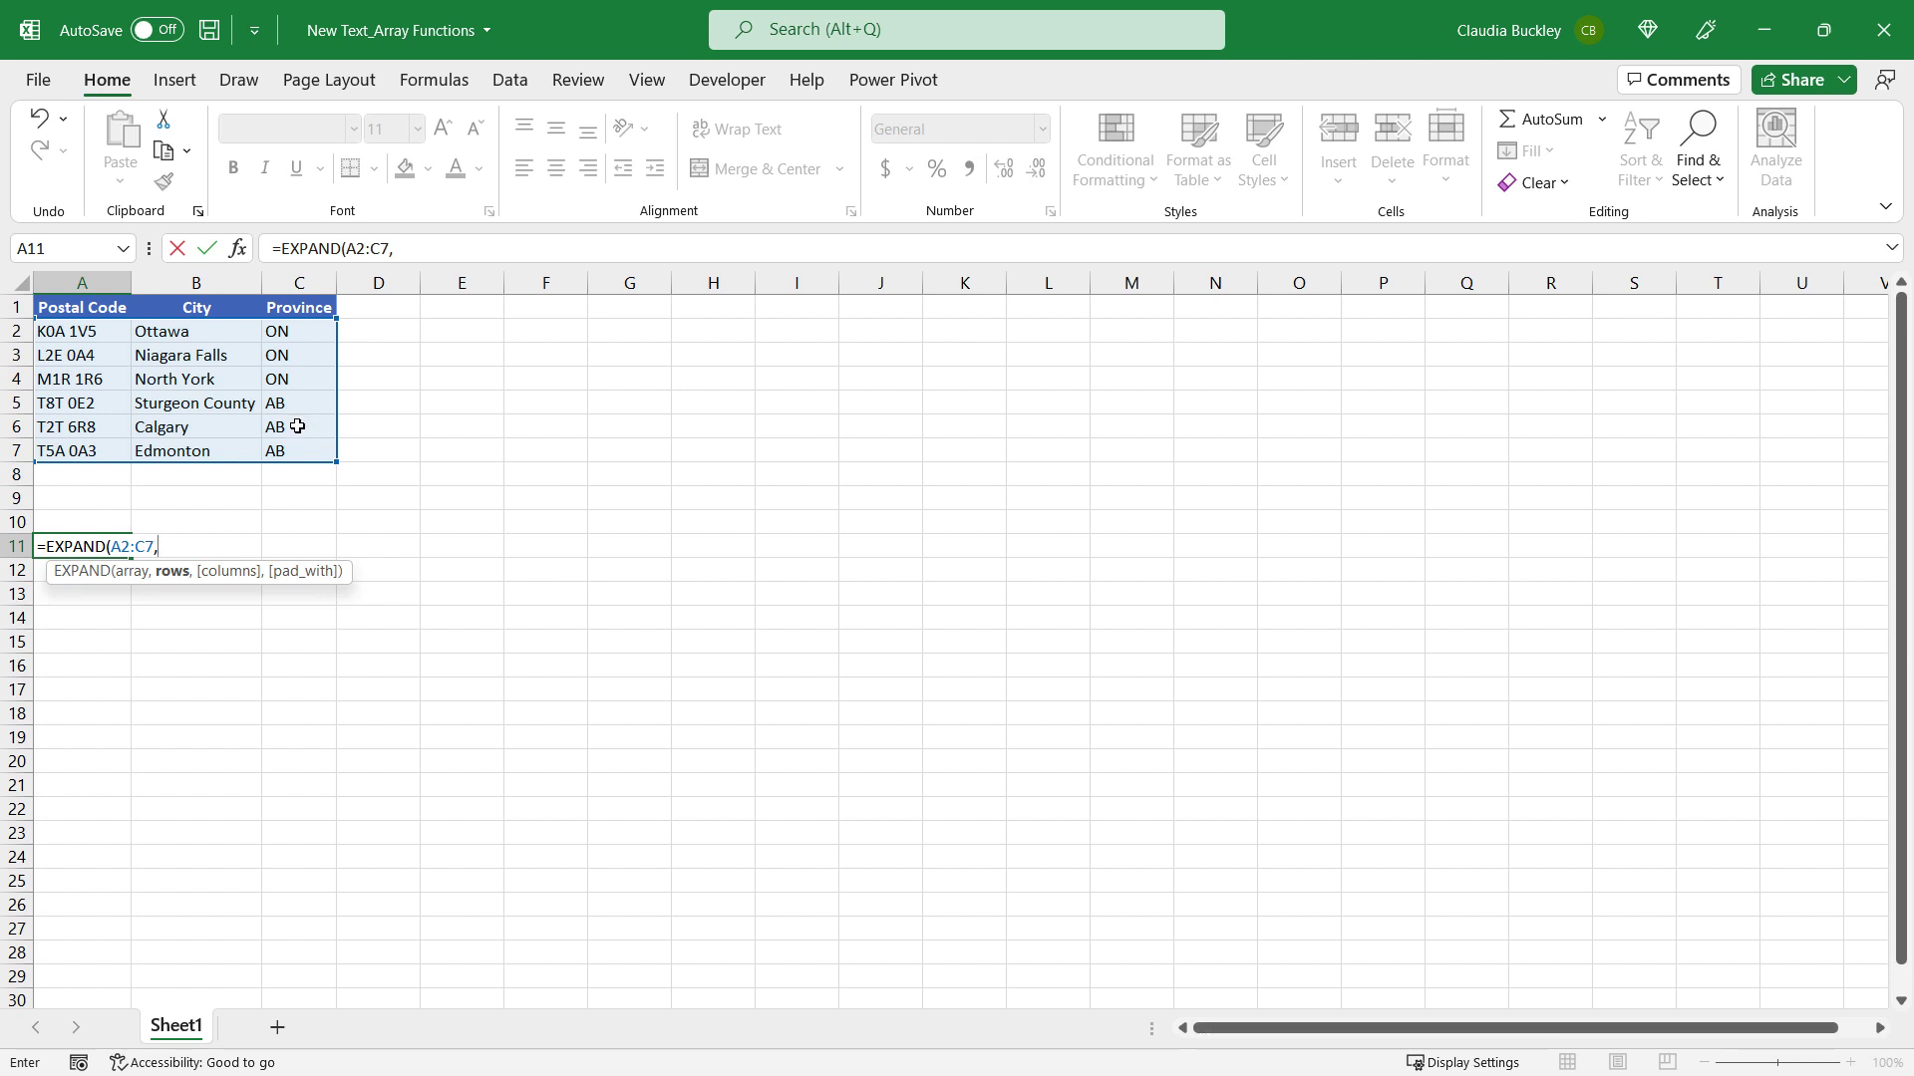
type("6,")
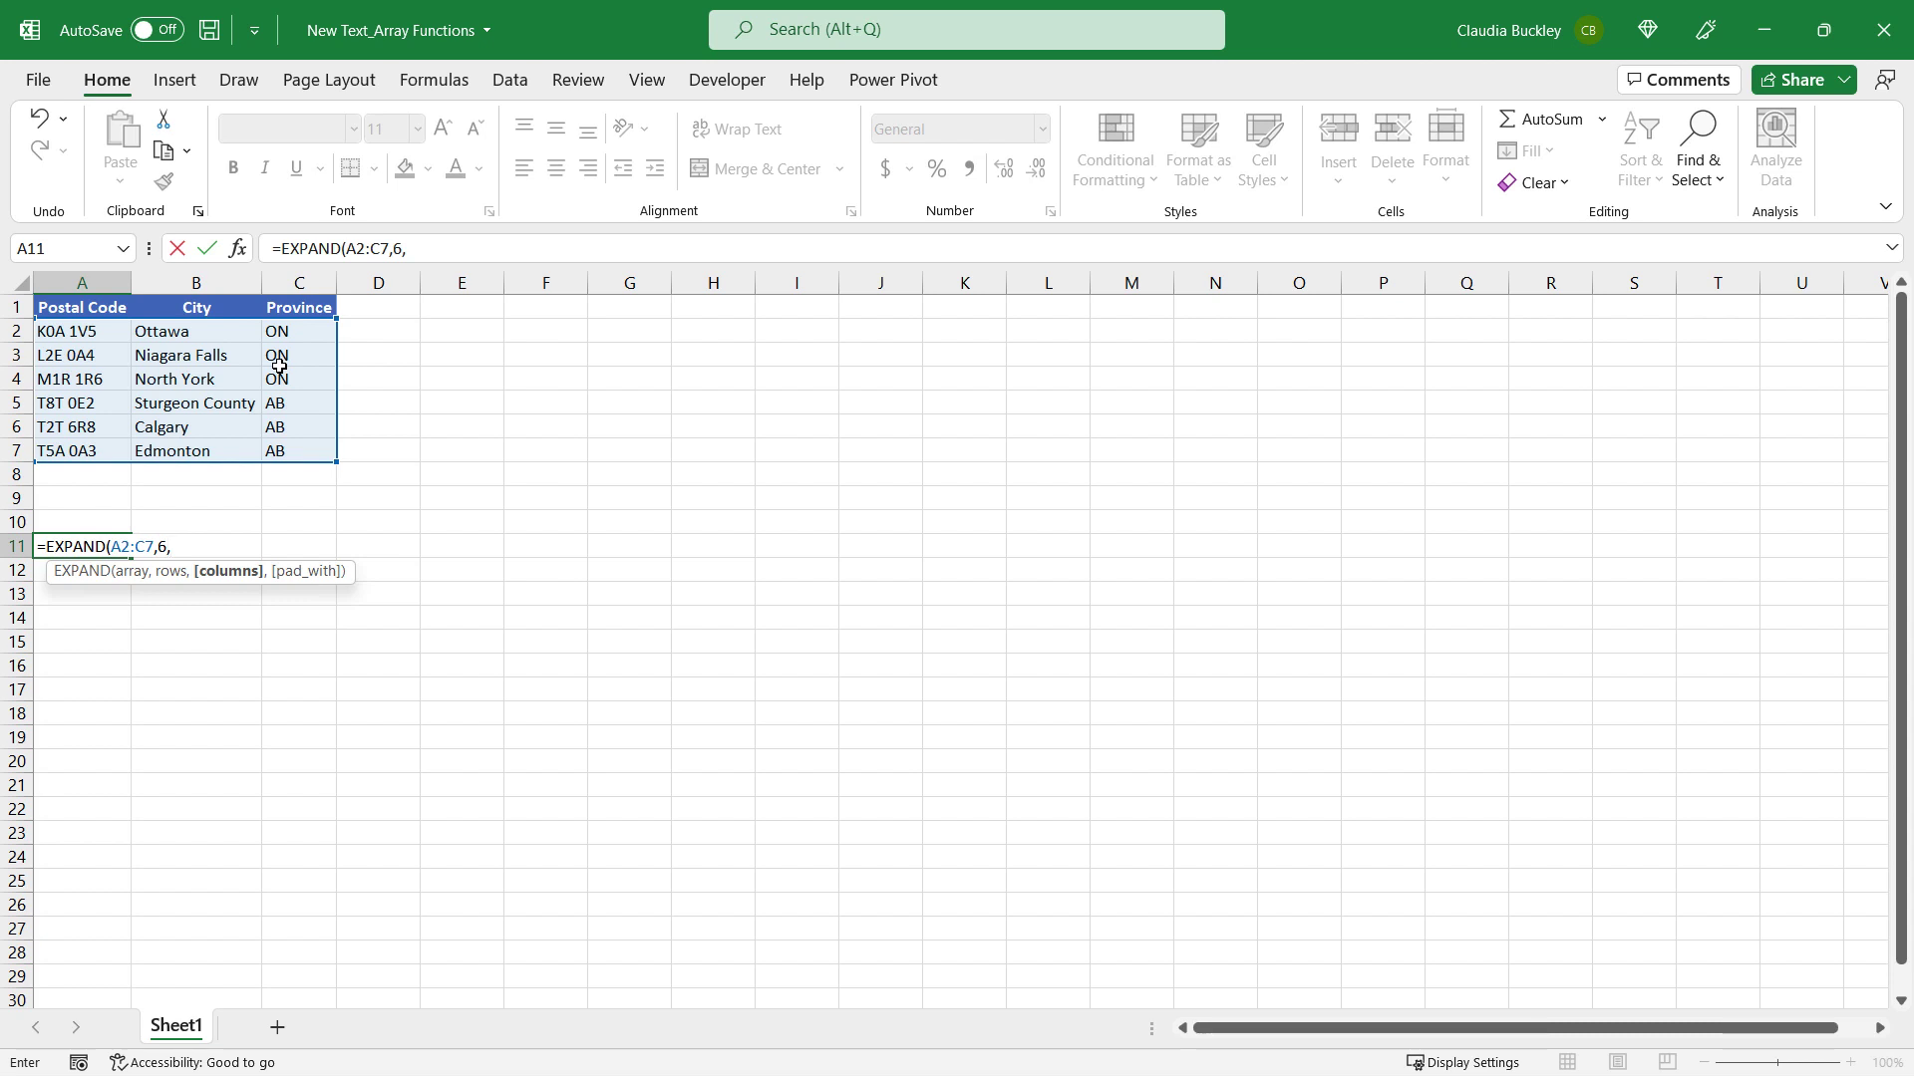
type("4,")
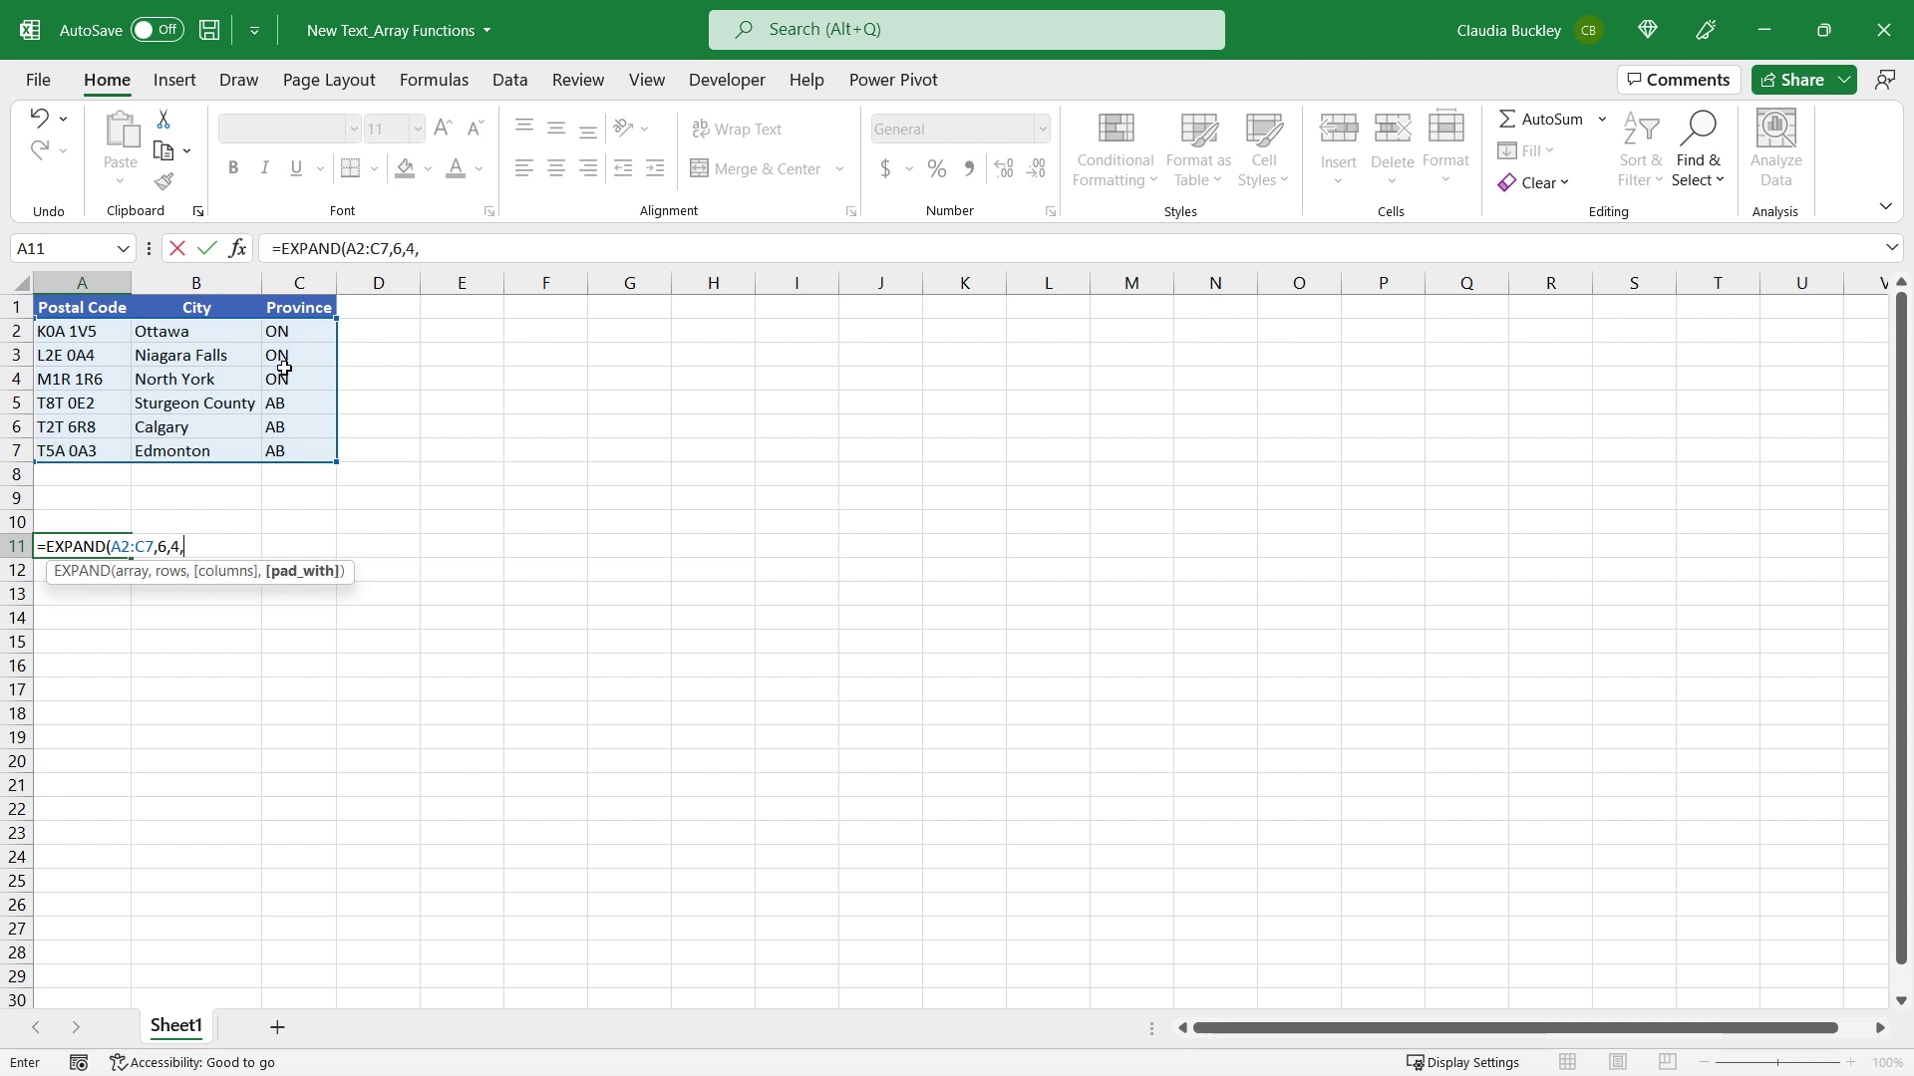
type("\"Canada\")")
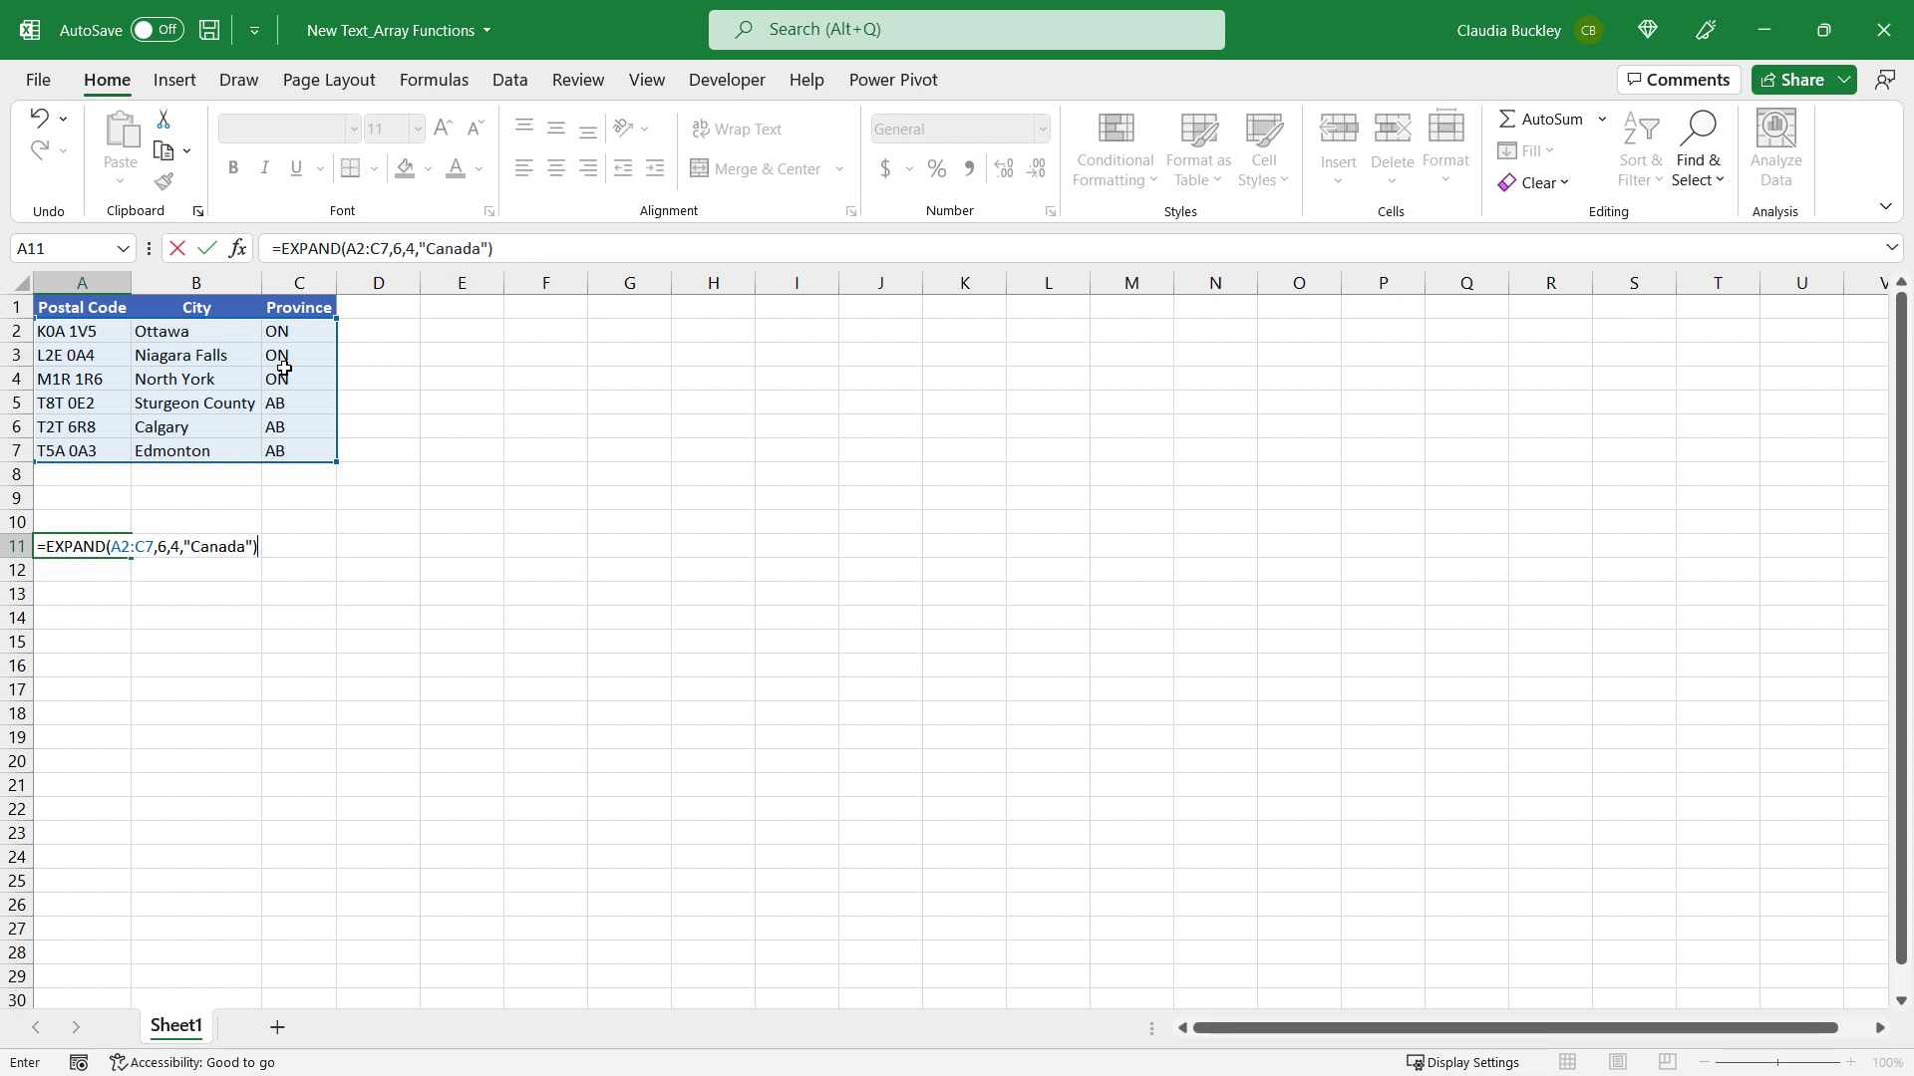
key("Return")
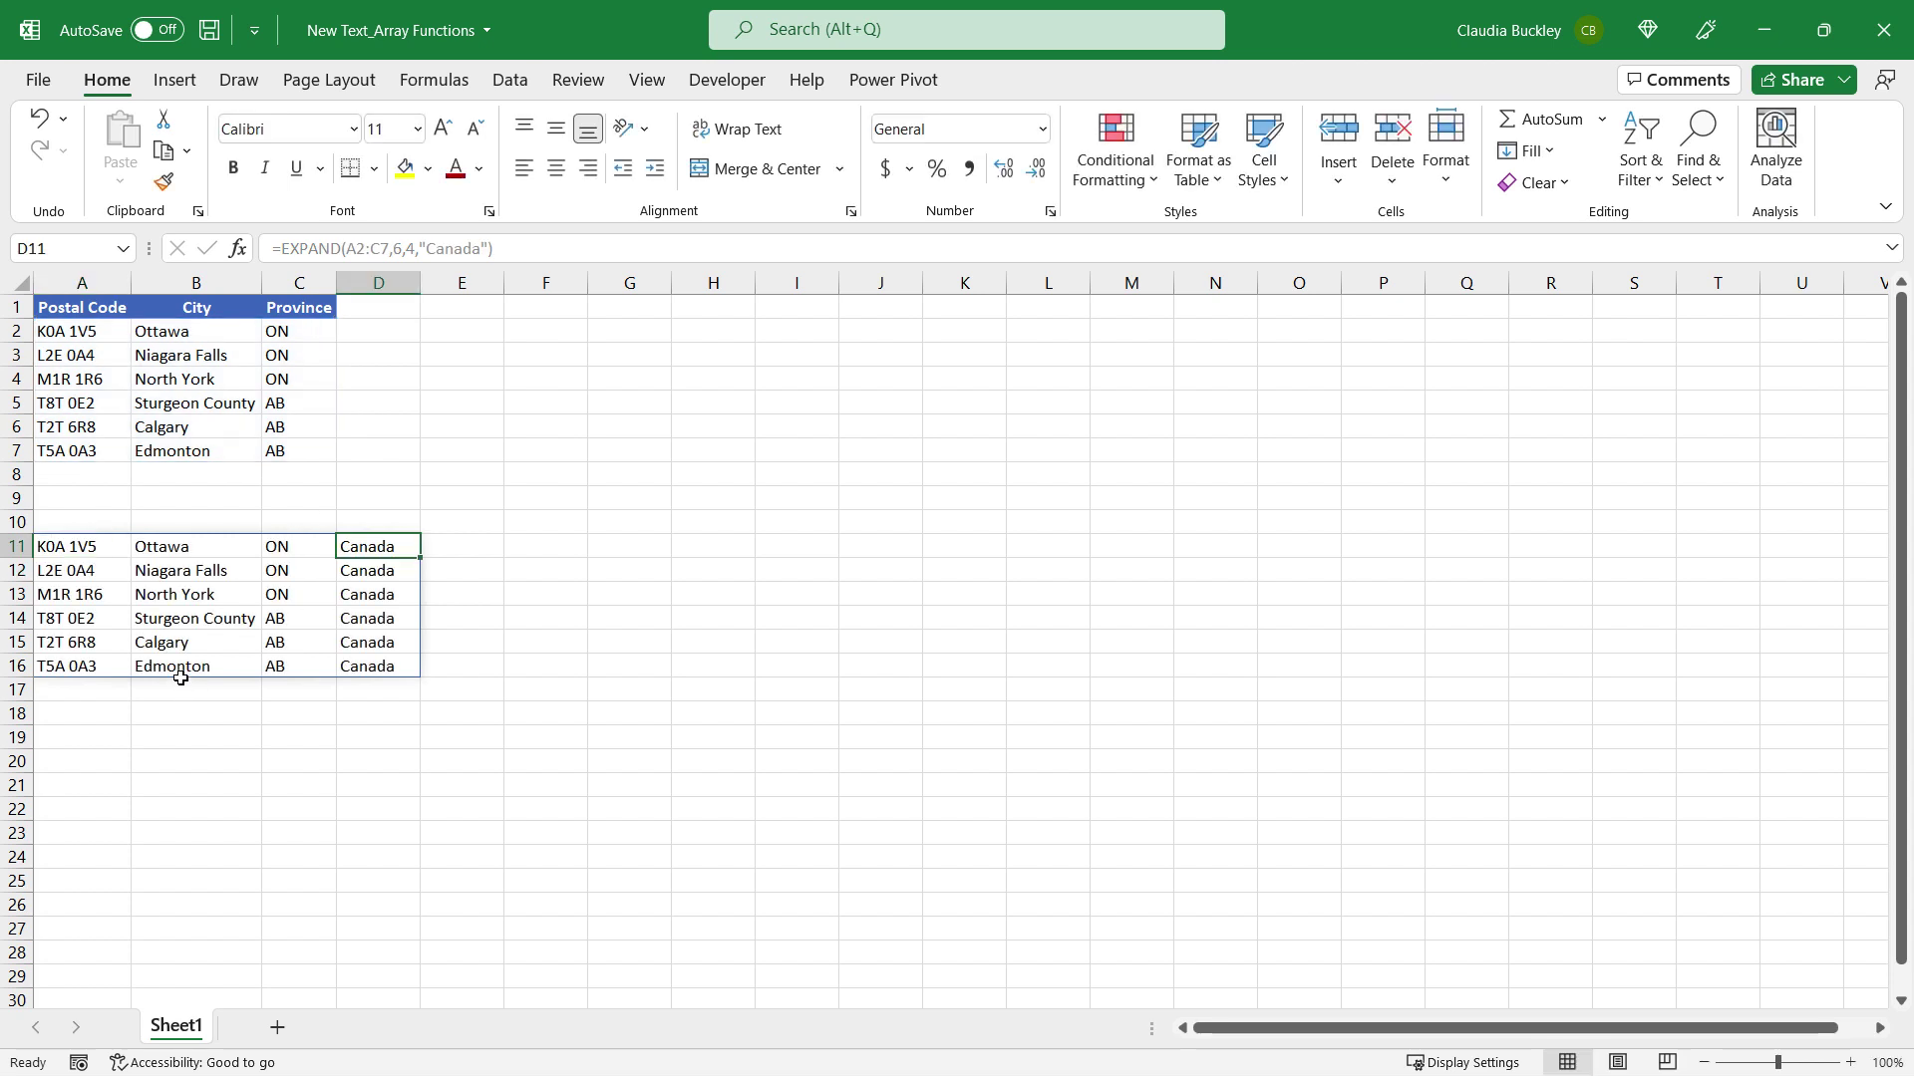
left_click(96, 547)
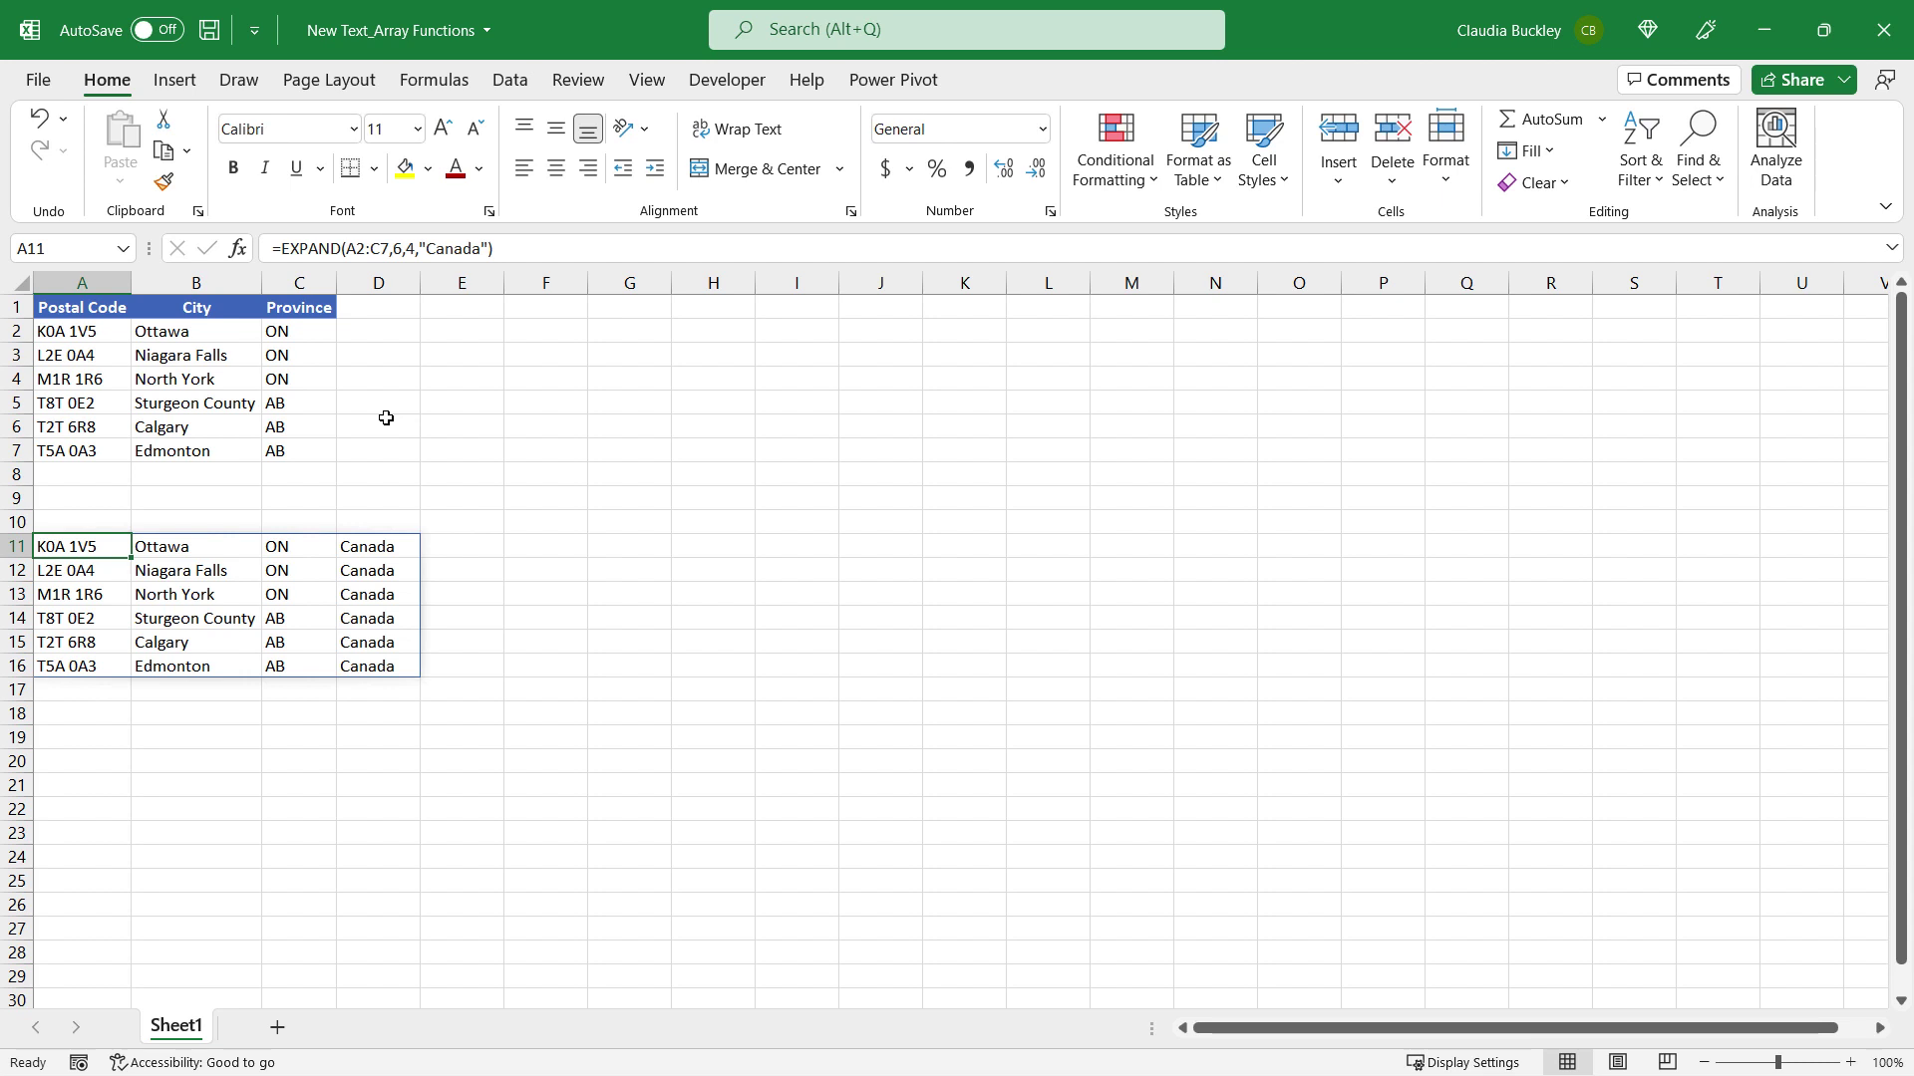
Step: Replace the EXPAND row count 6 with ROWS(A2:C7)
left_click(400, 249)
key("BackSpace")
type("rows")
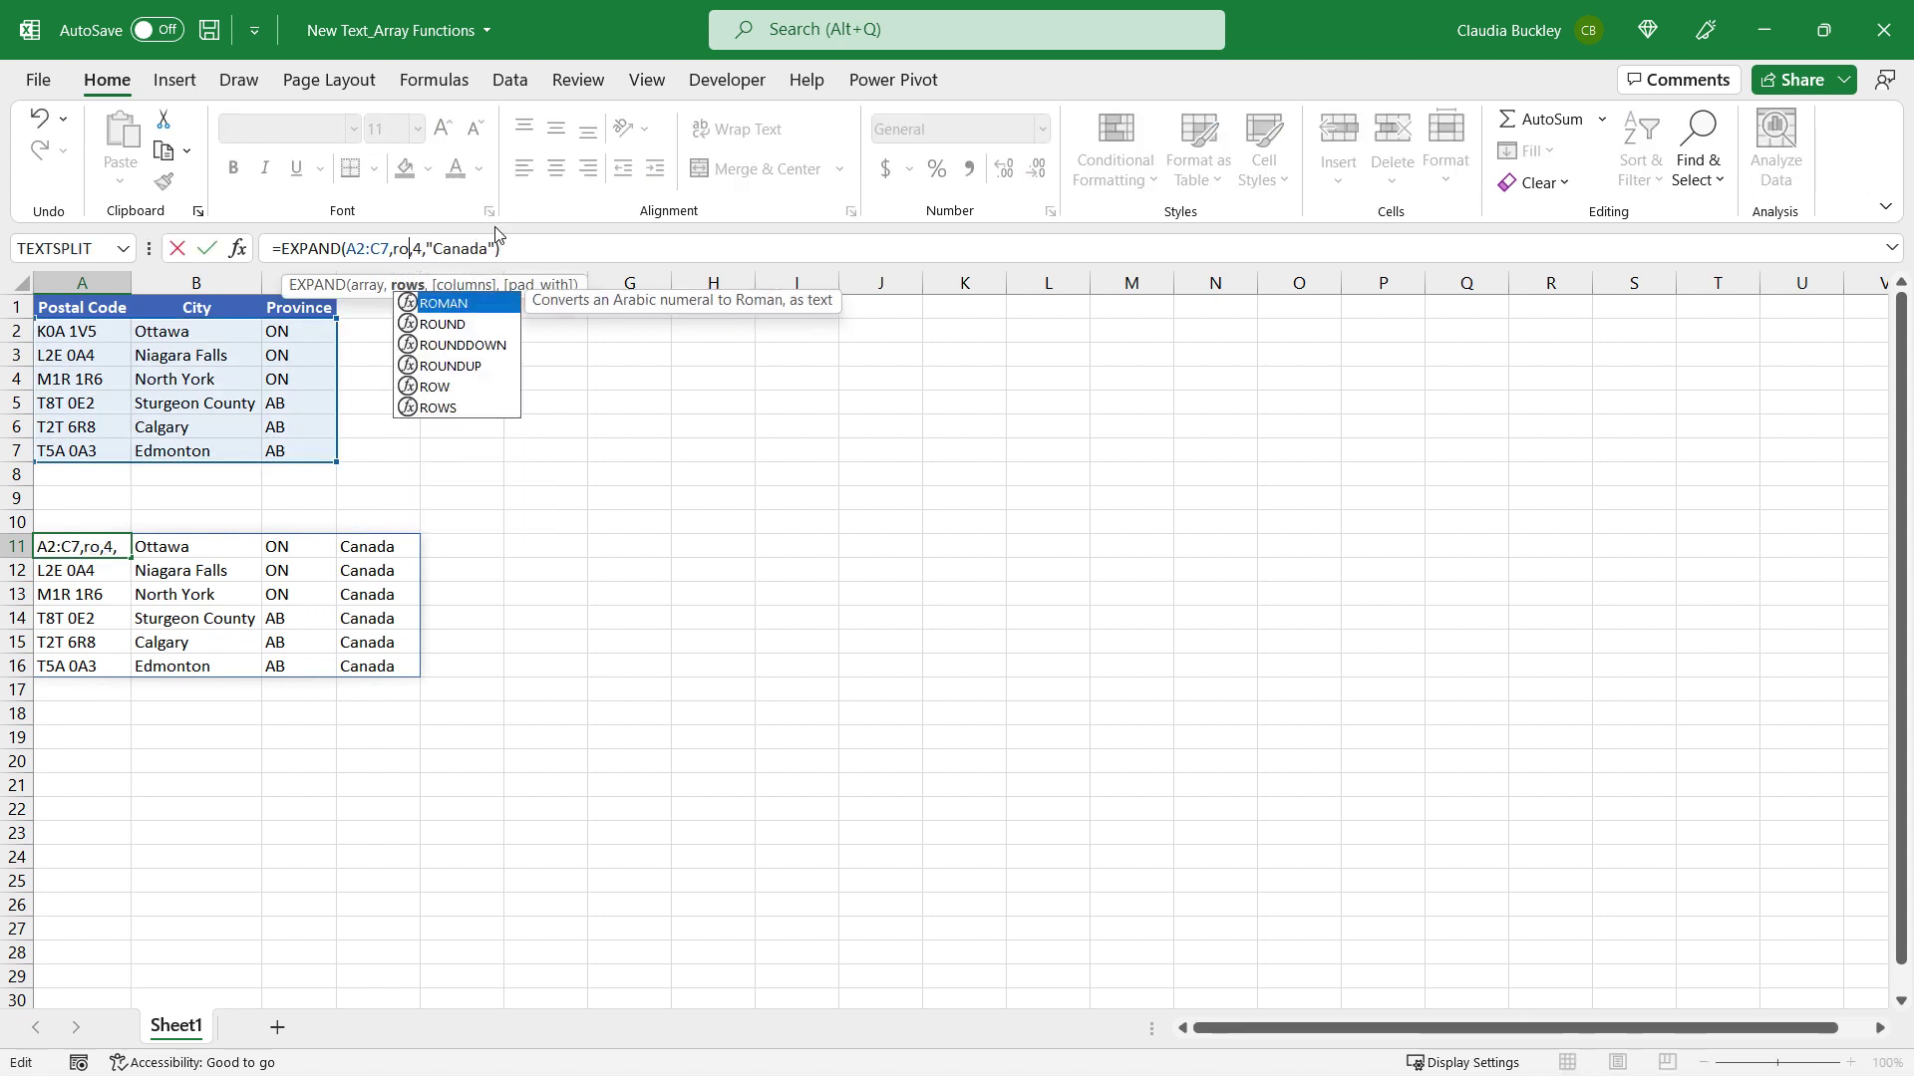
key("Tab")
left_click_drag(59, 331, 304, 461)
type(")")
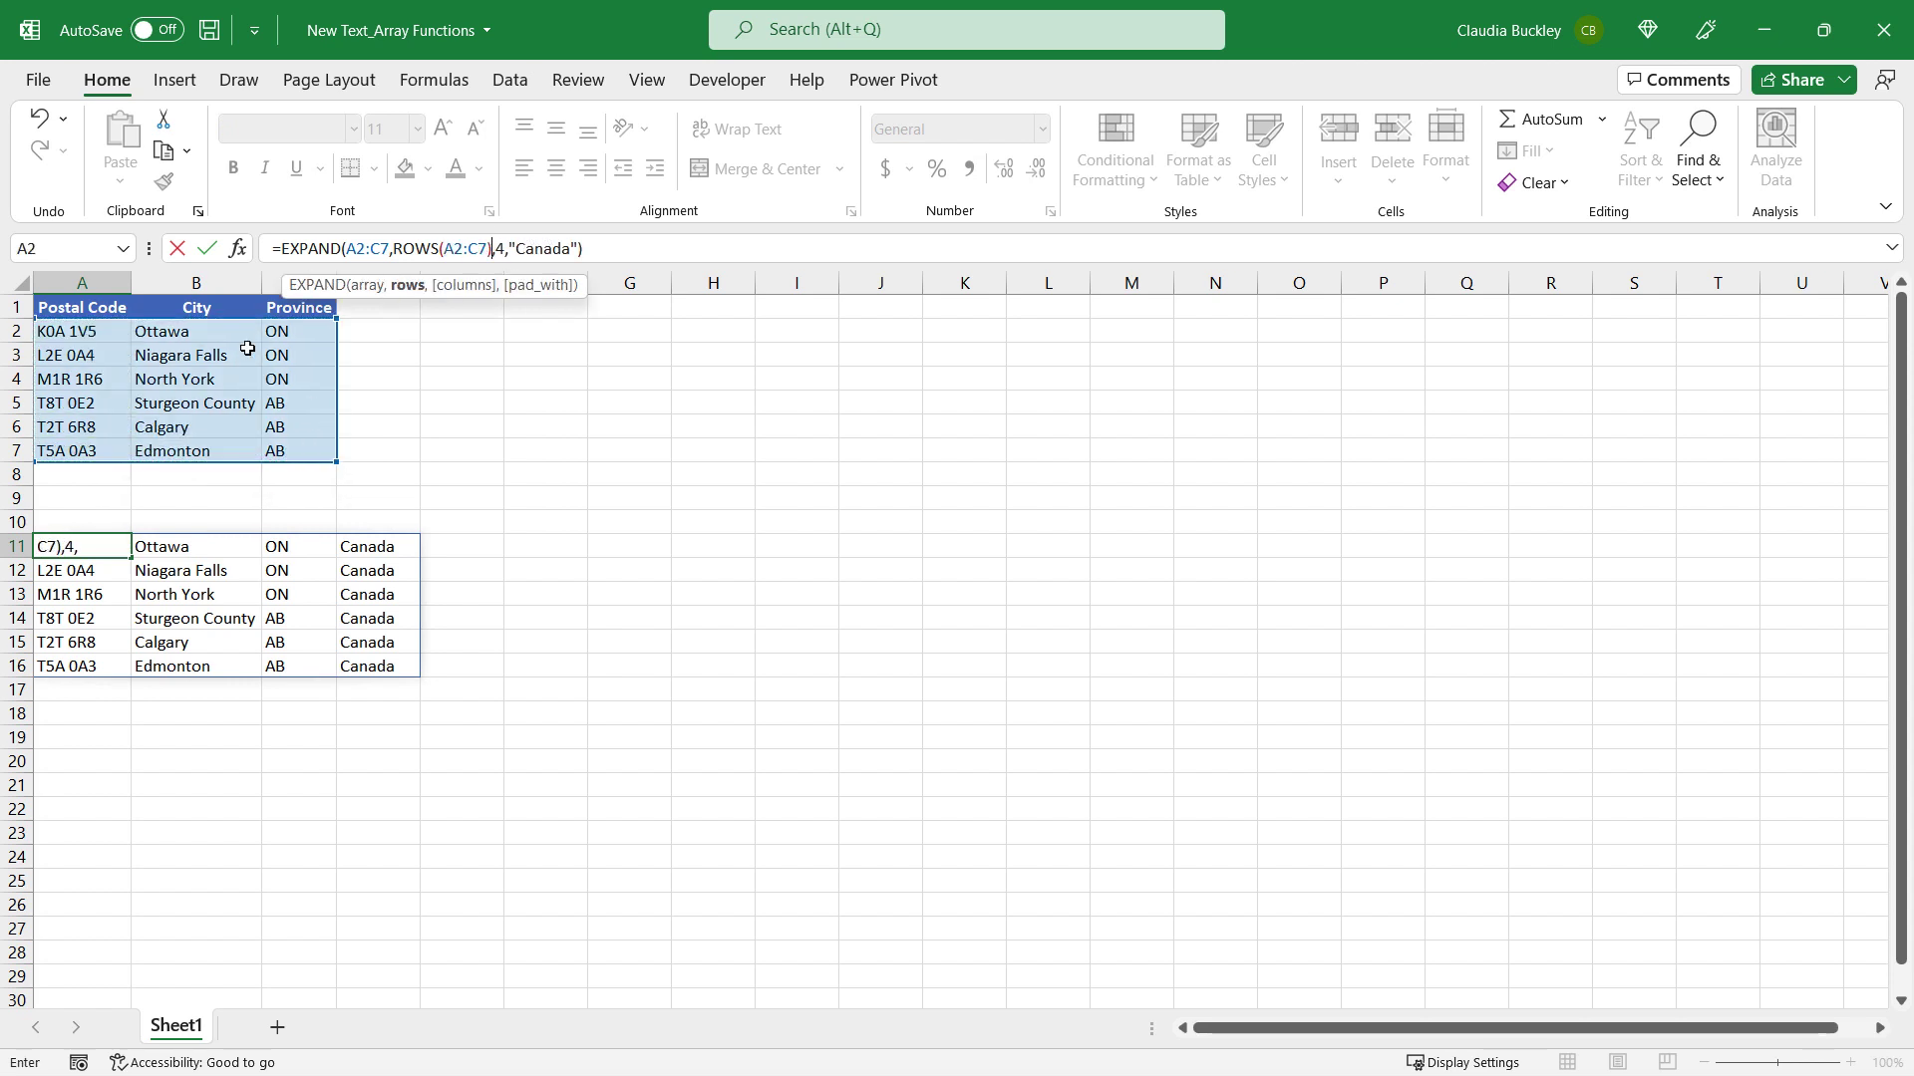
Step: Replace the column count 4 with COLUMNS(A2:C7)+1 and commit the formula
left_click(505, 249)
key("BackSpace")
type("columns")
key("Tab")
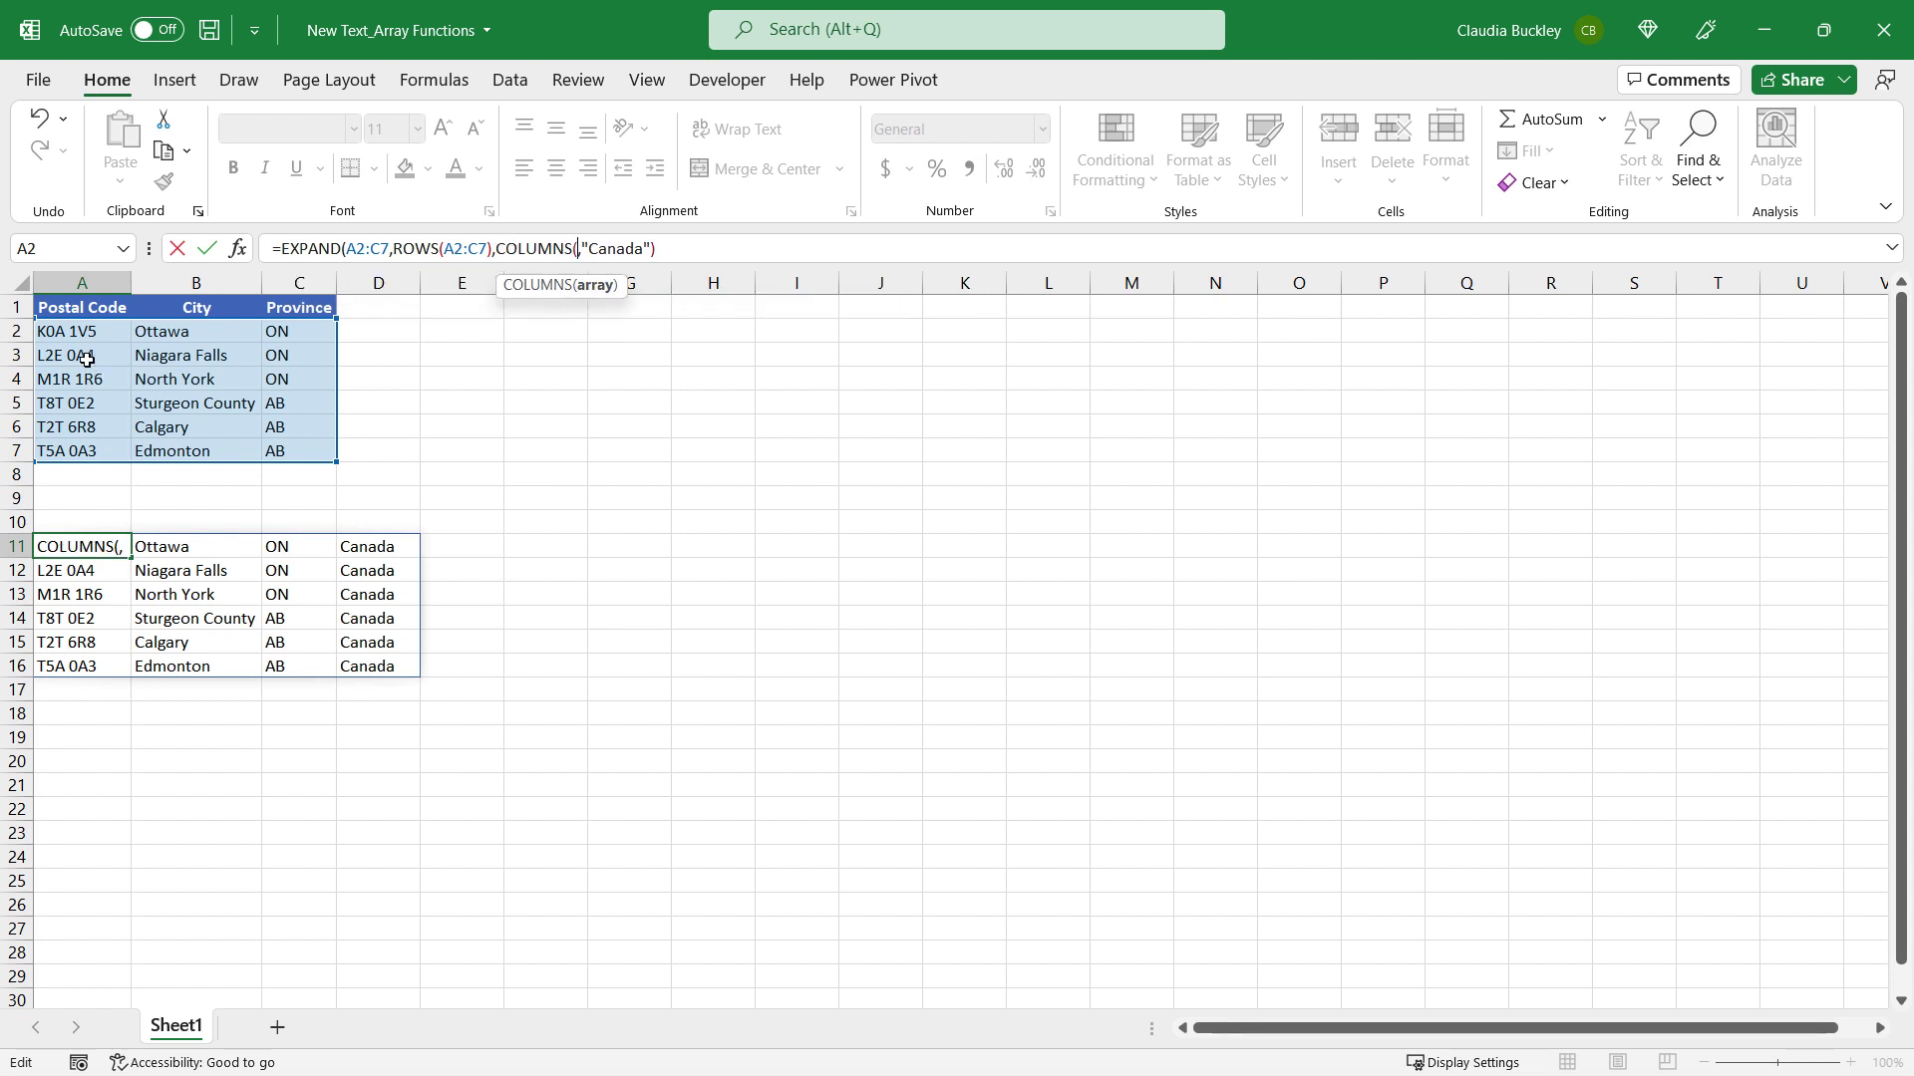
left_click_drag(80, 334, 300, 449)
type(")")
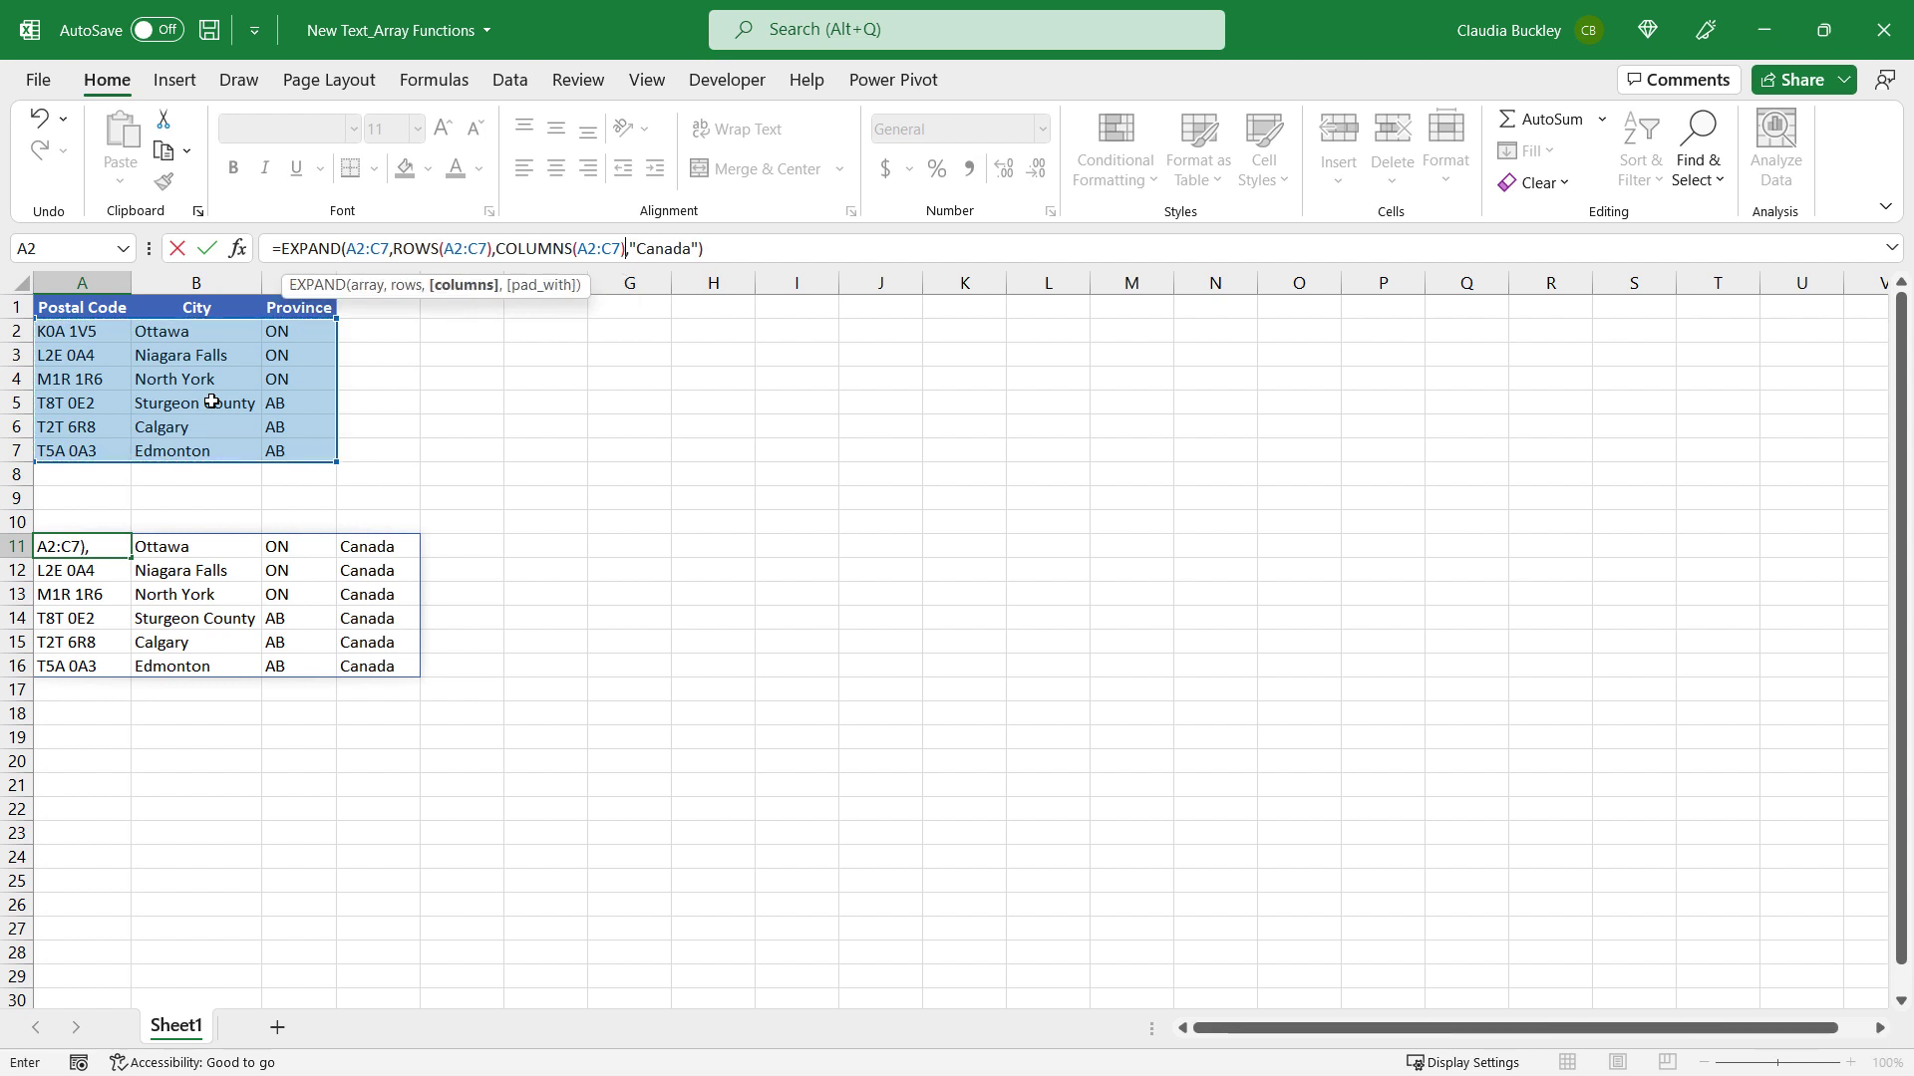
type("+1")
key("Return")
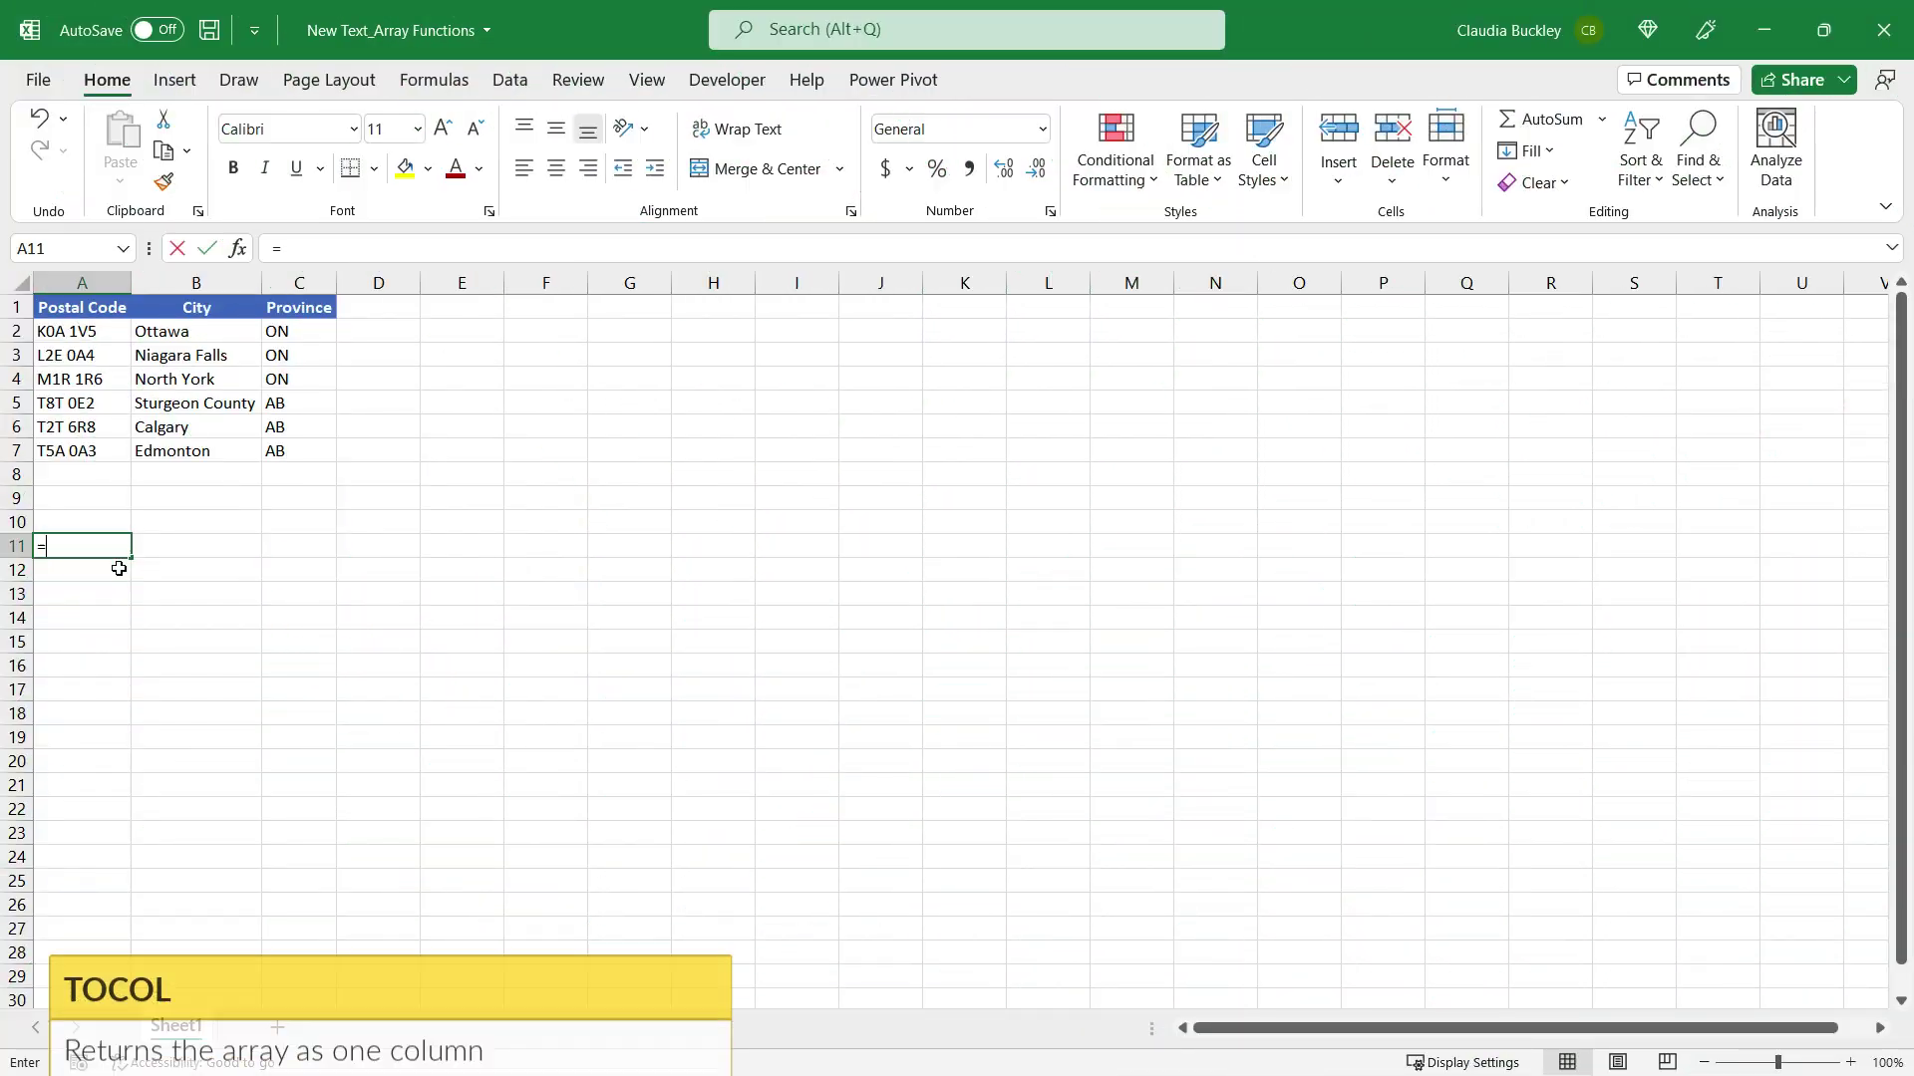
Step: In A11 enter =TOCOL(A2:C7,,FALSE) to list the table as a single column
type("=tocol")
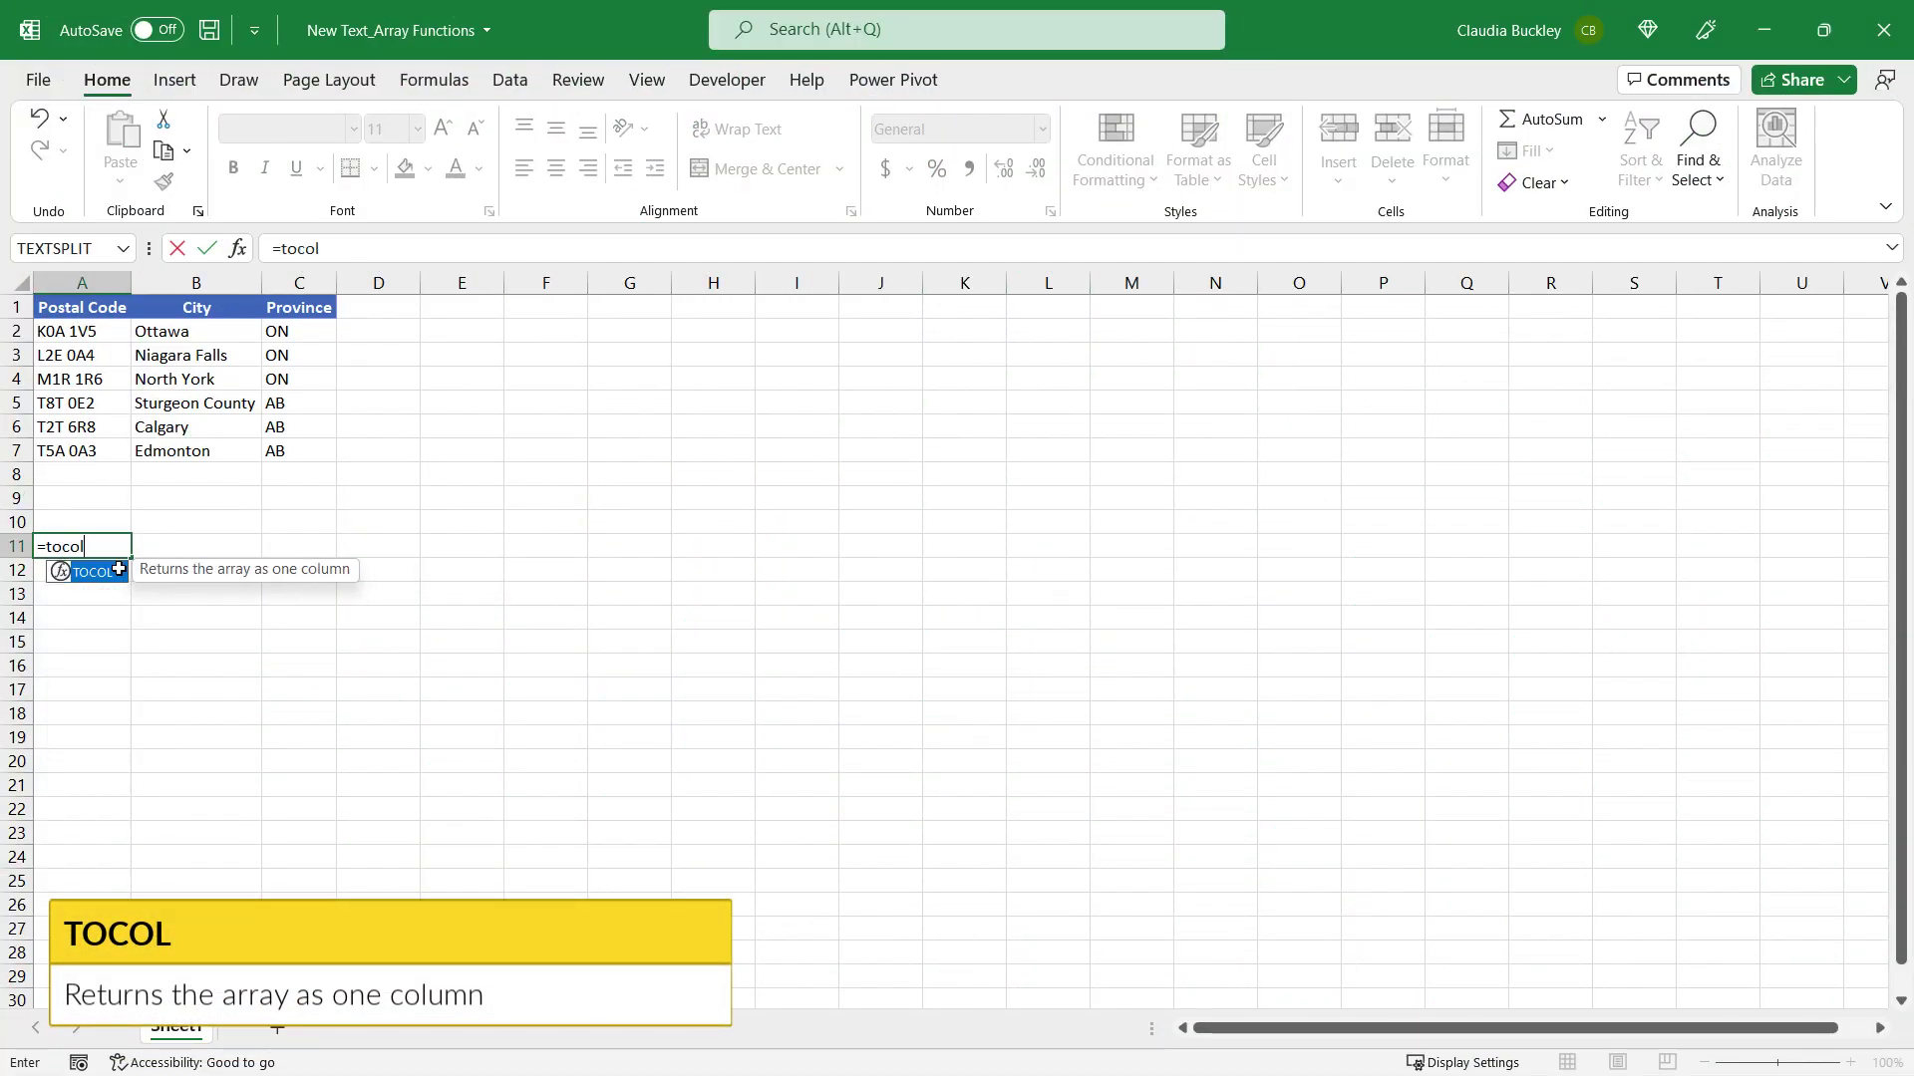
double_click(119, 569)
left_click_drag(60, 331, 279, 451)
type(",")
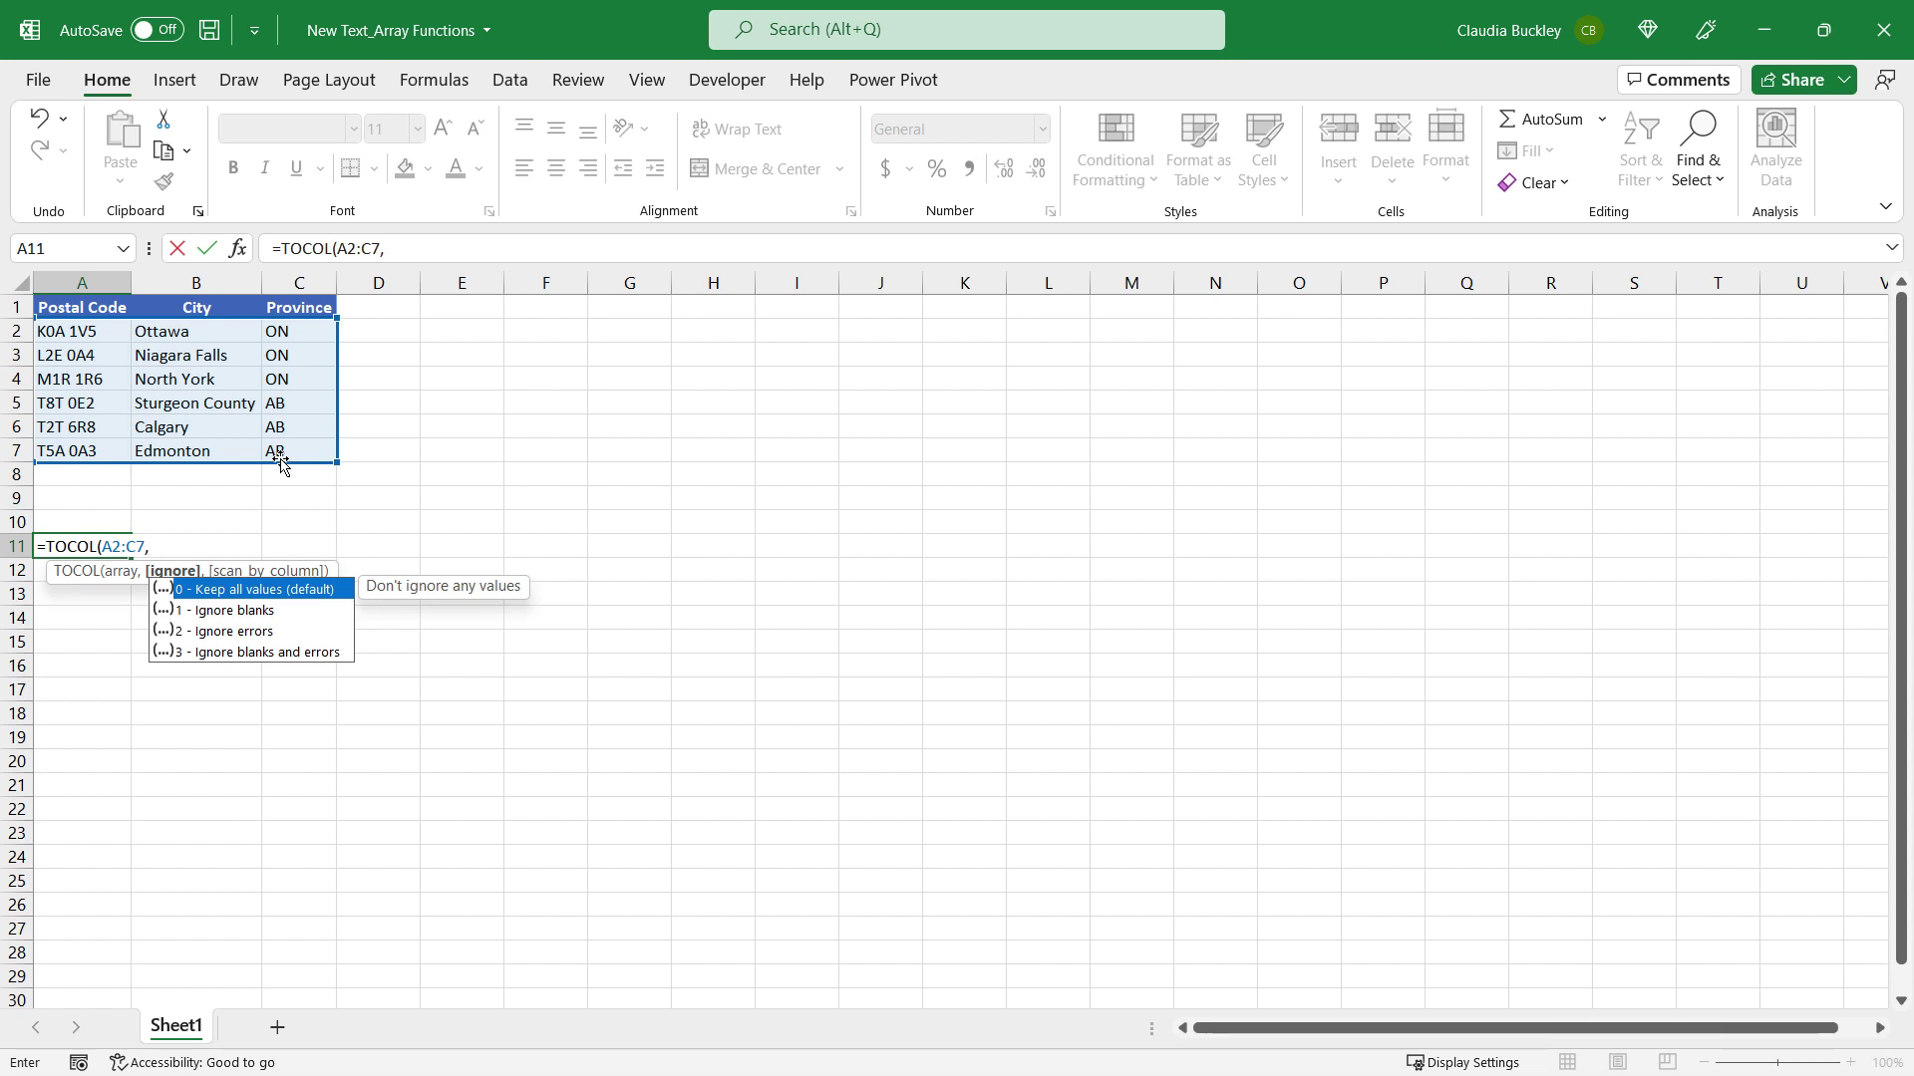
type(",")
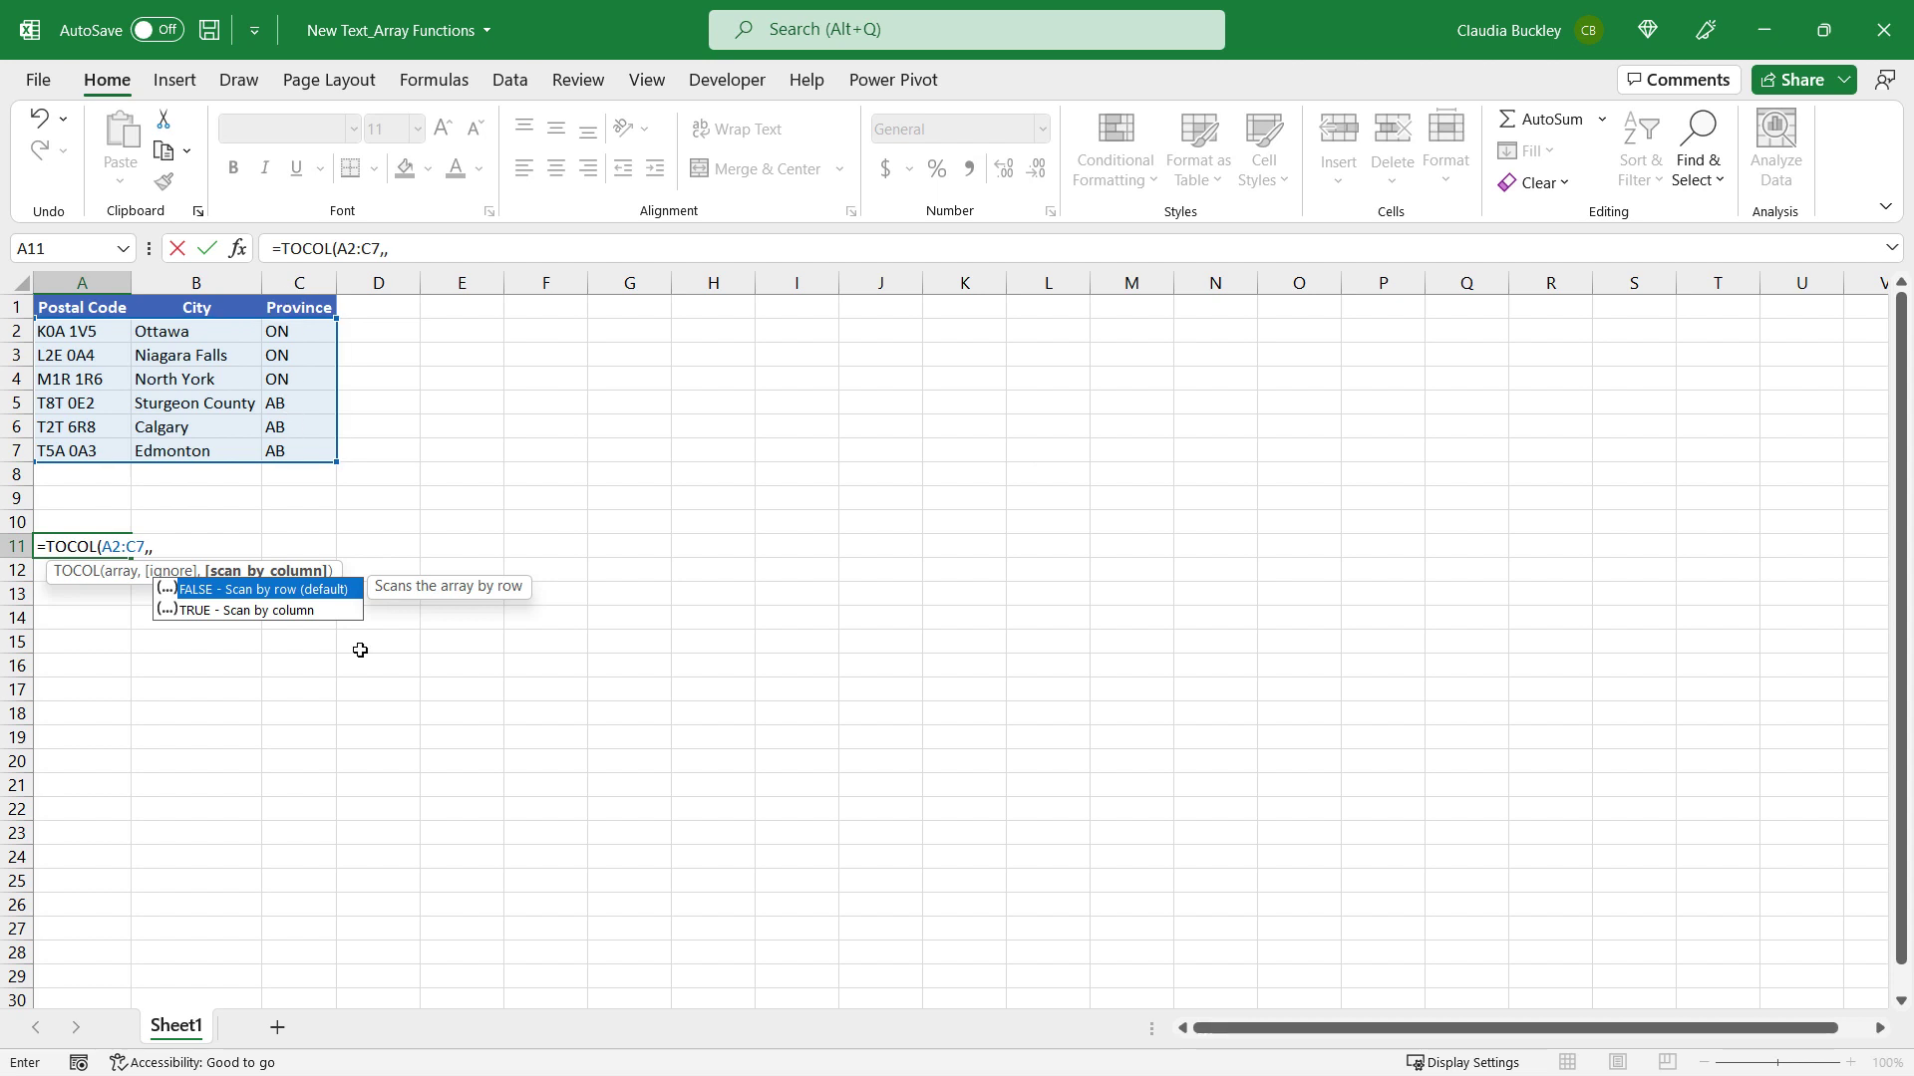
type("false)")
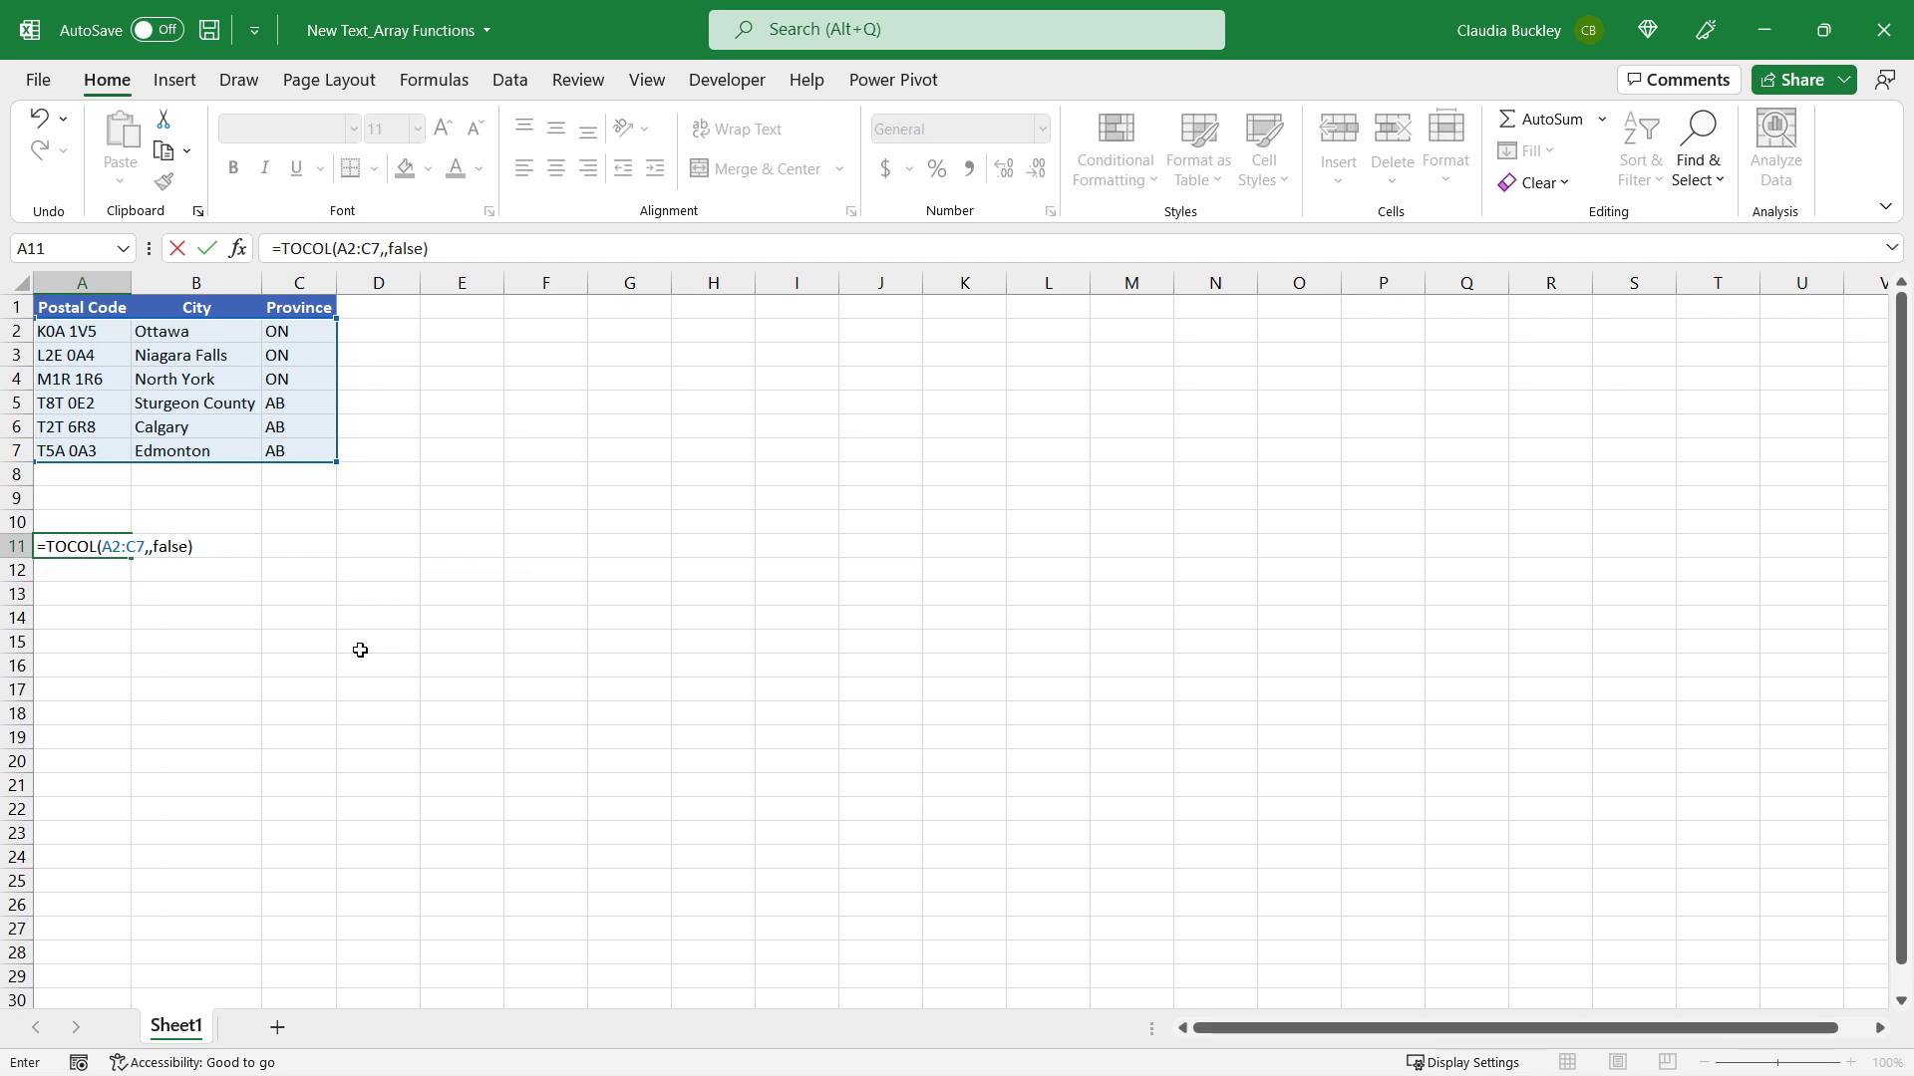
key("Return")
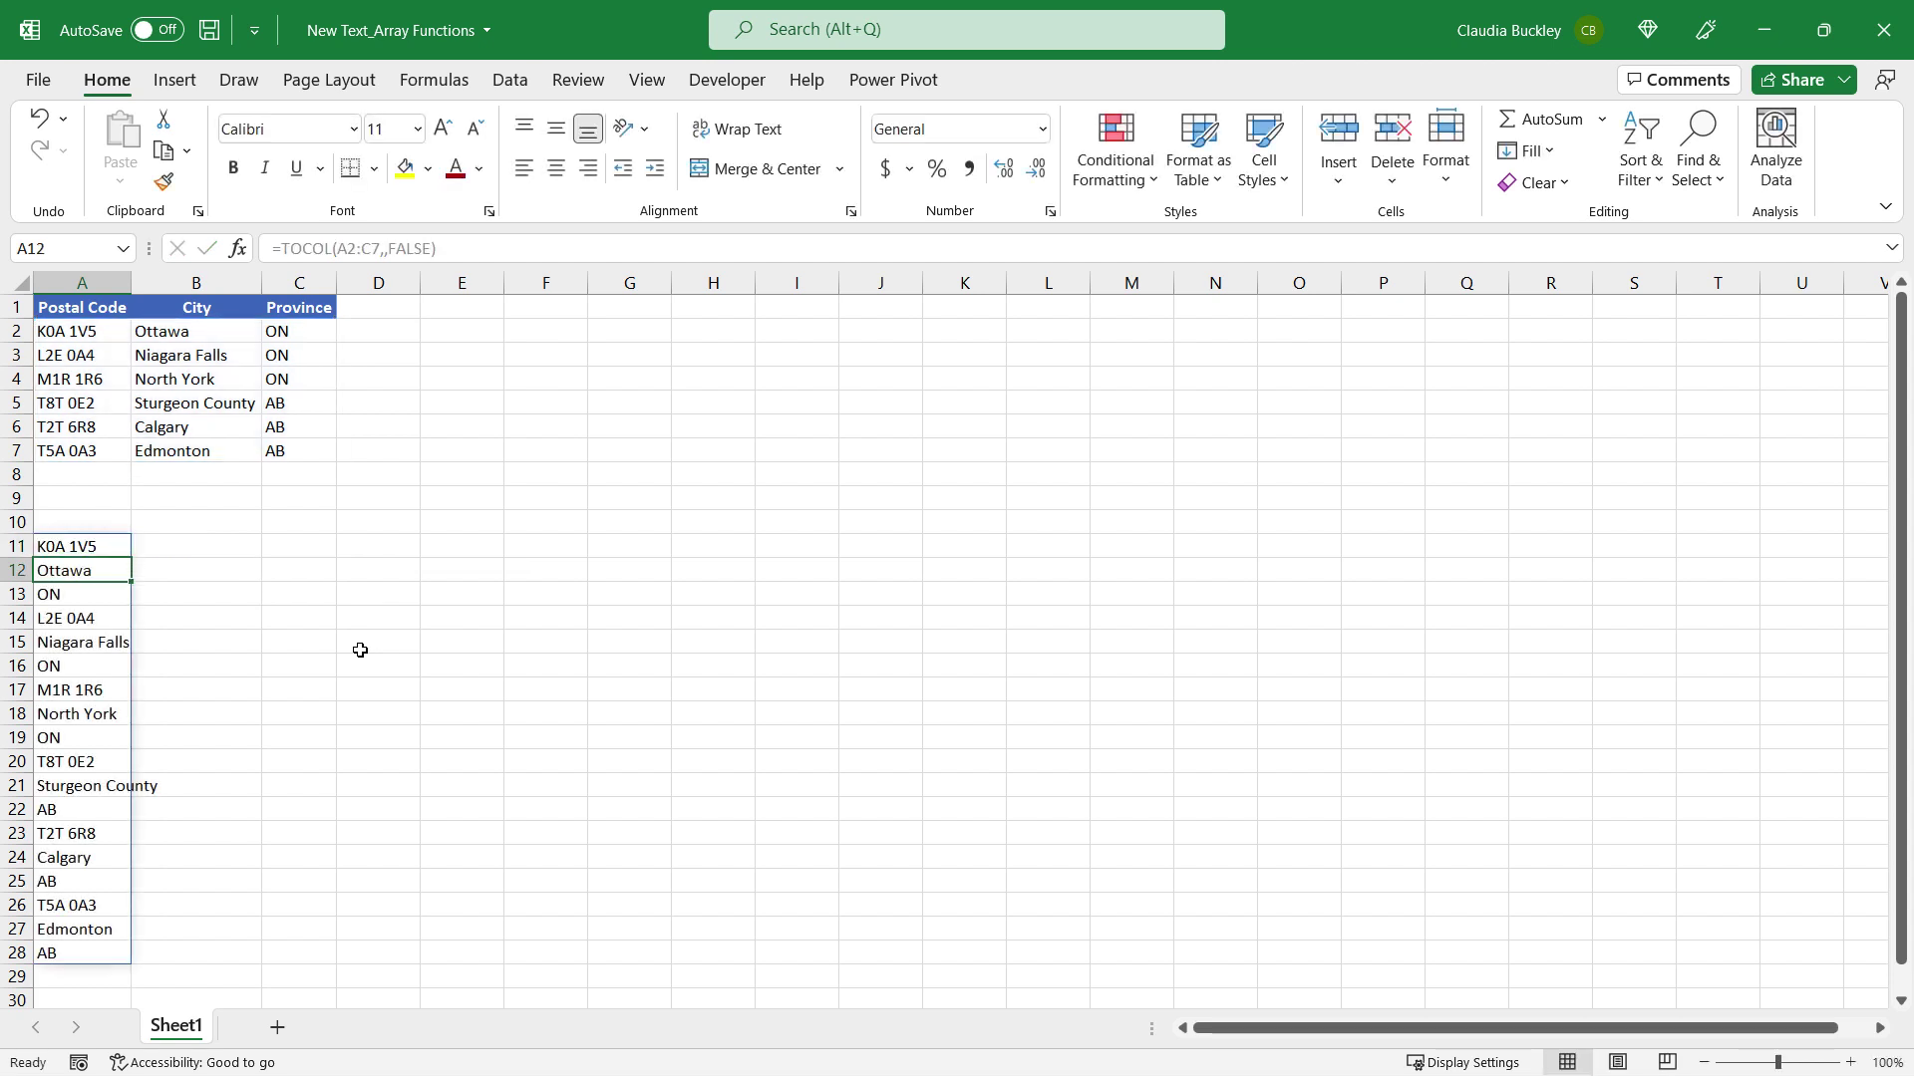
Step: Change the scan argument to TRUE so TOCOL reads the table column by column
left_click(96, 547)
double_click(409, 248)
type("true")
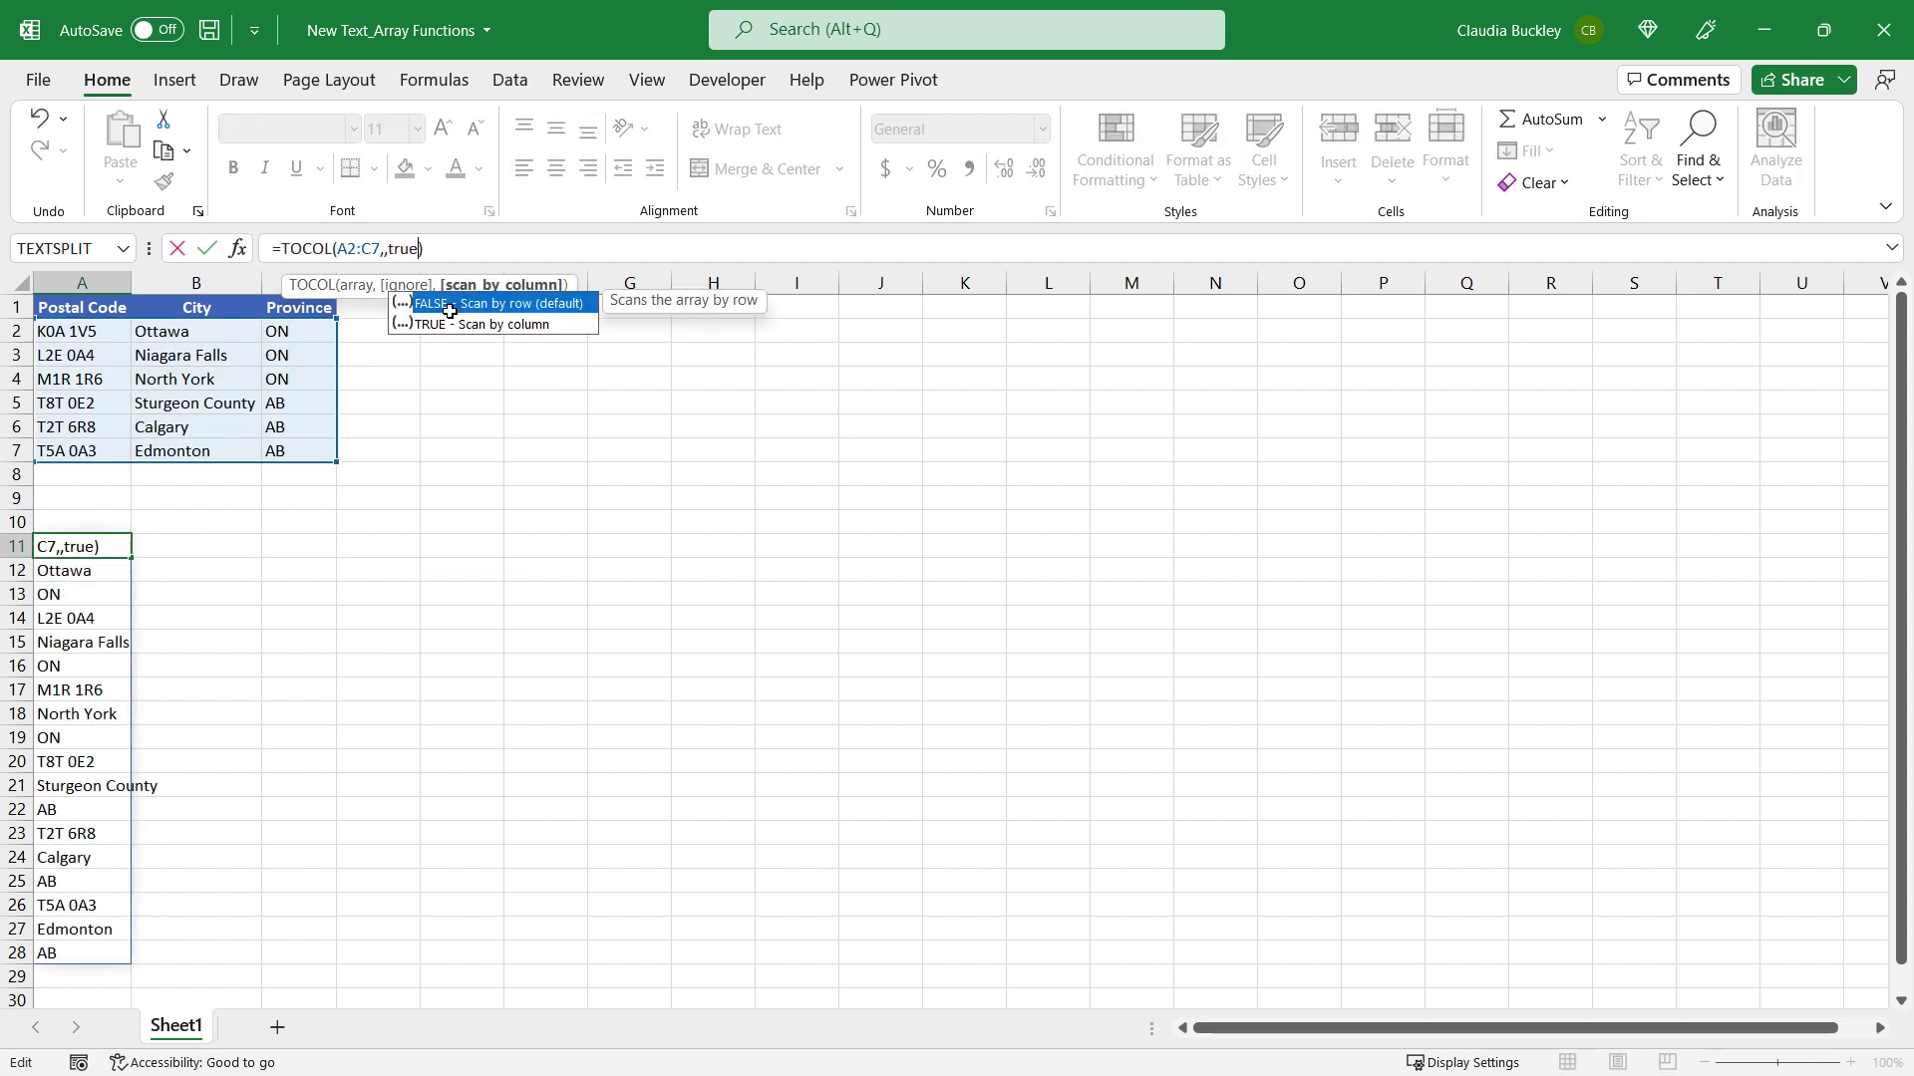
key("Return")
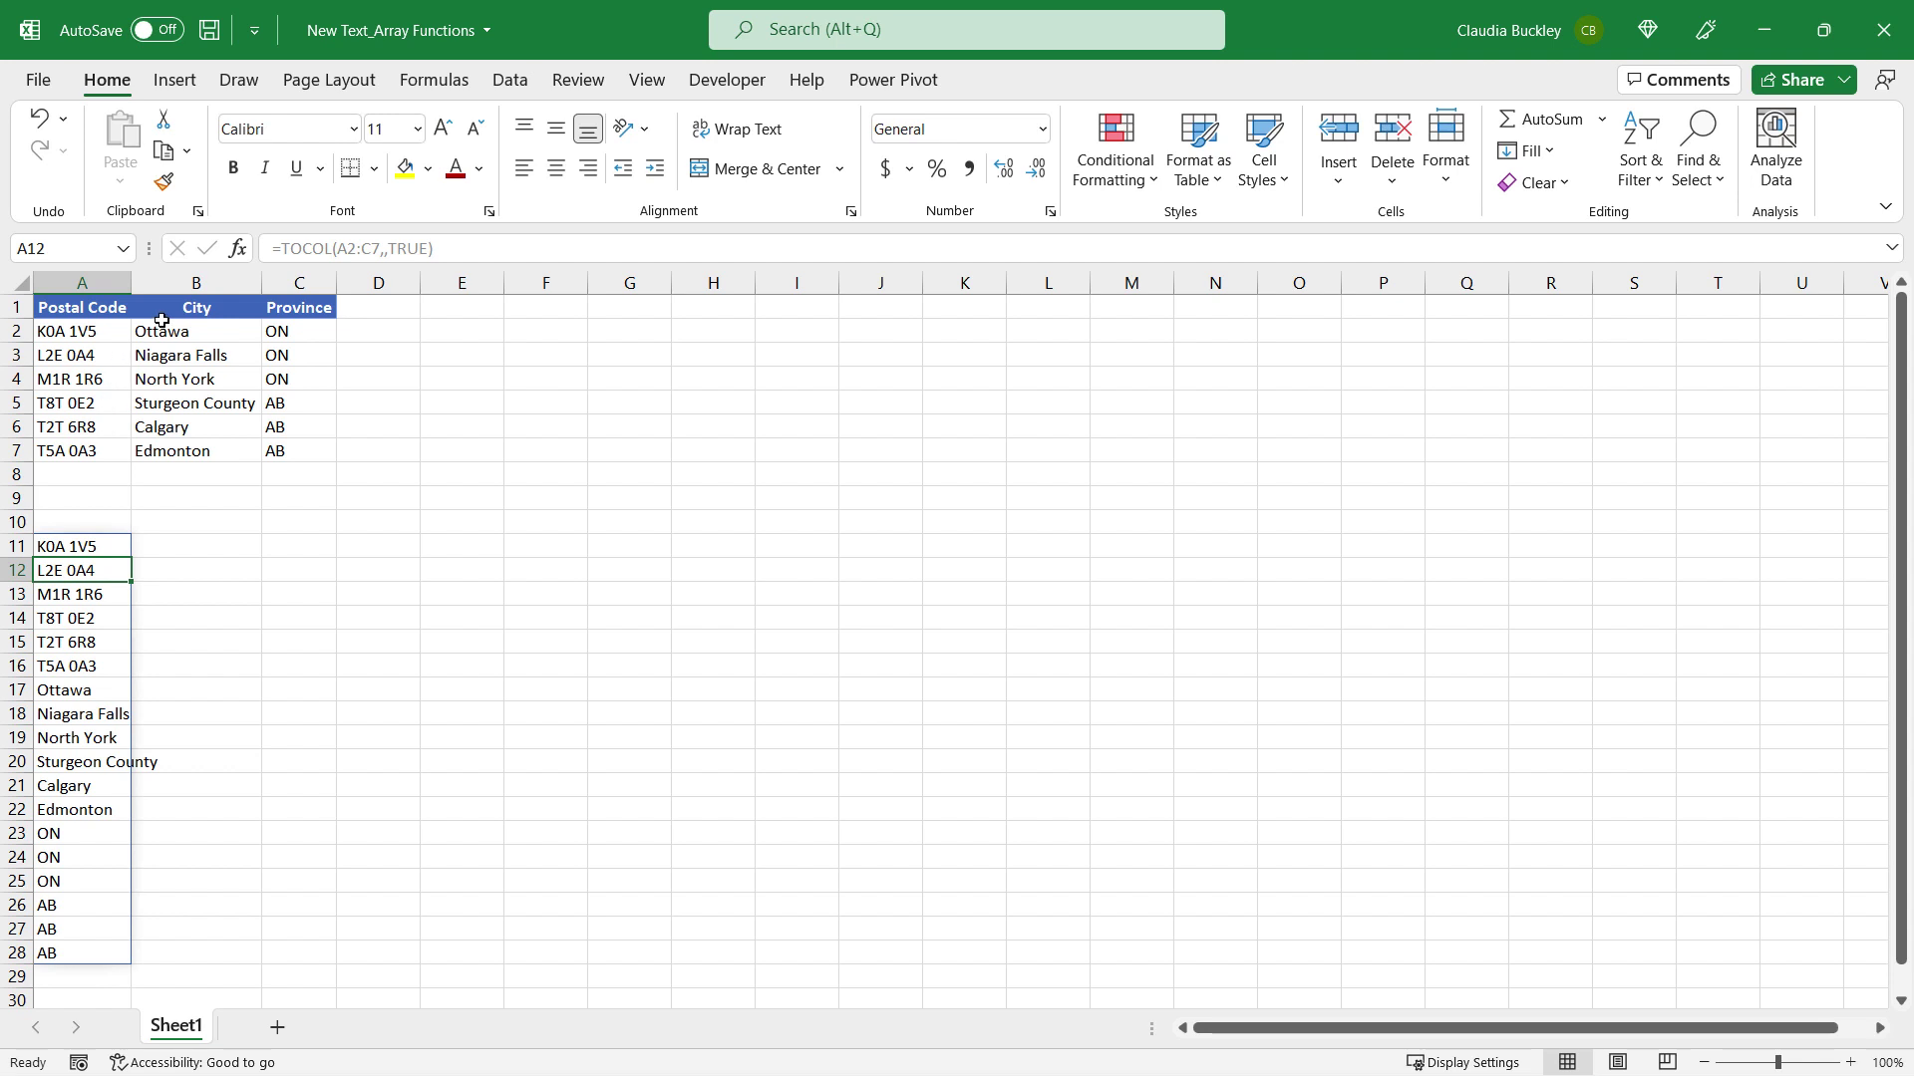
key("Up")
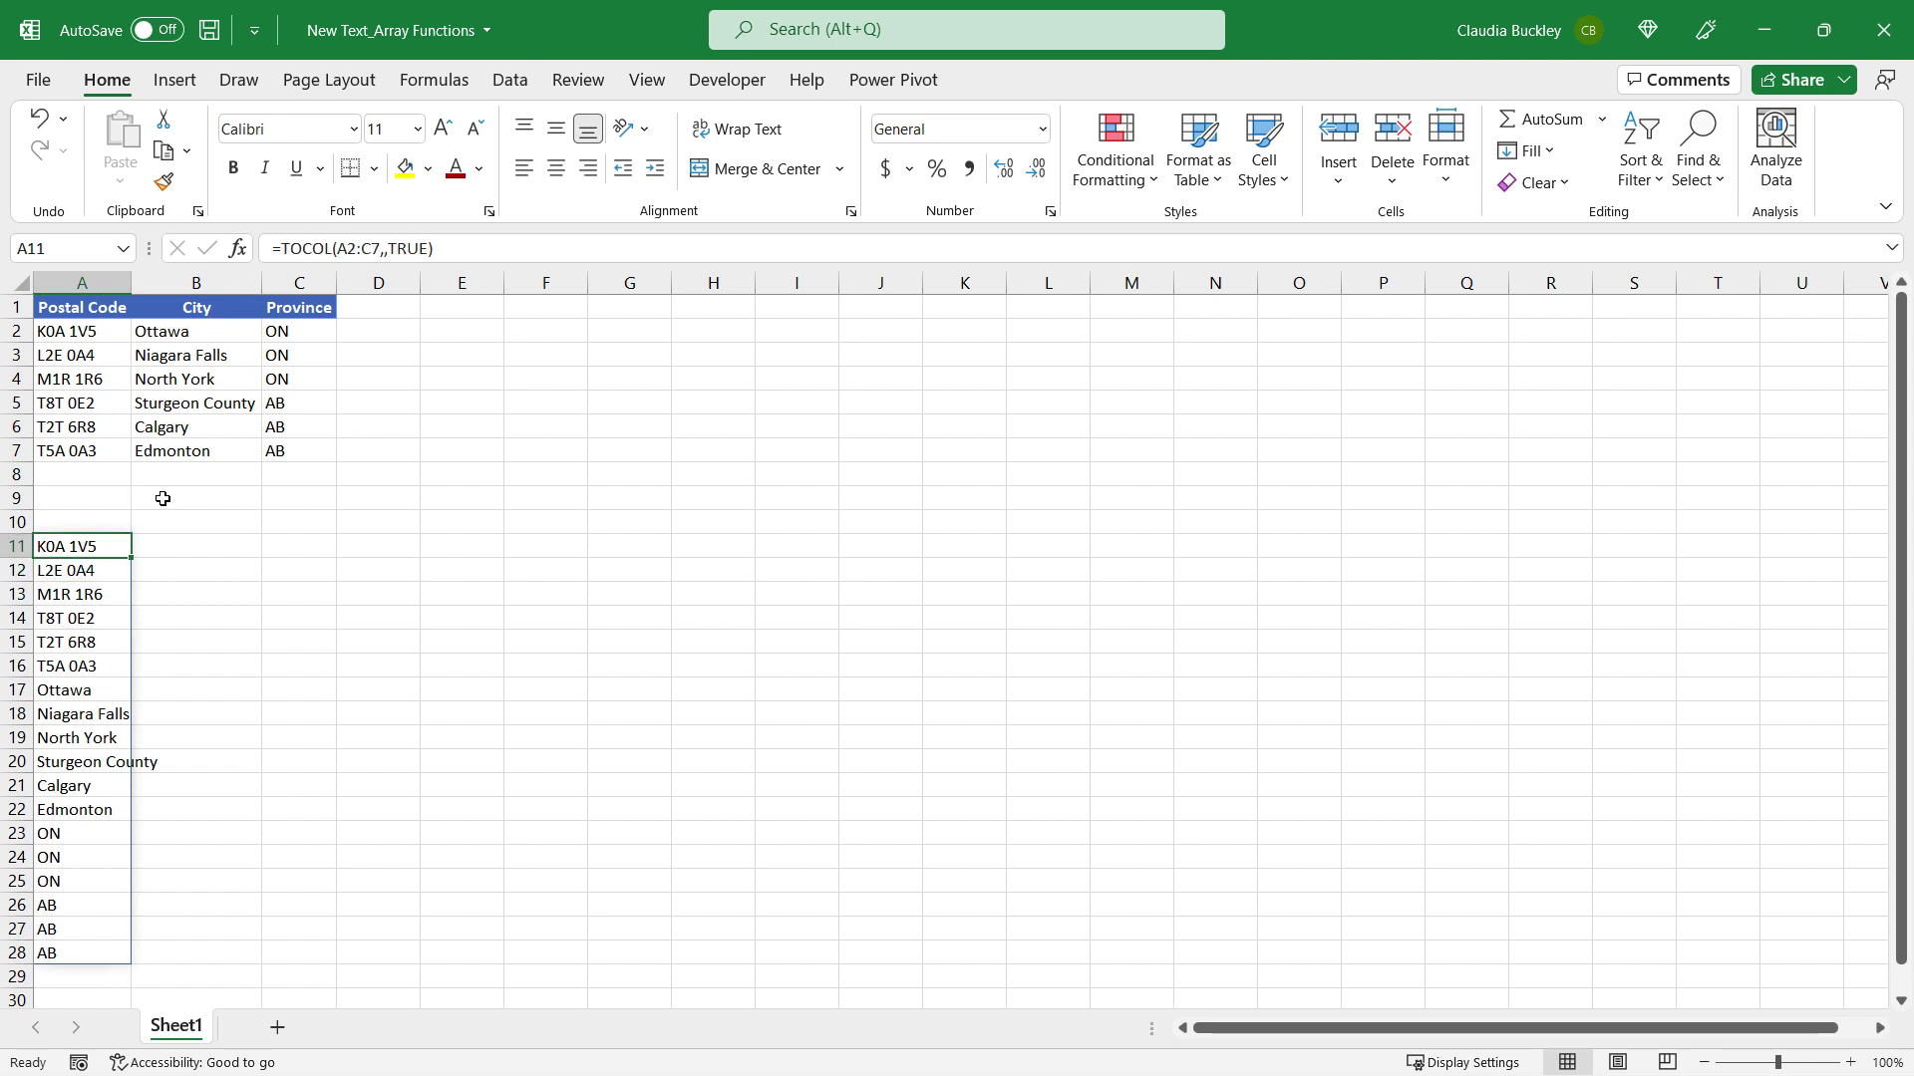
Step: Enter =TOROW(A2:C7,,TRUE) in A11 to lay the table across row 11 by column
type("=to")
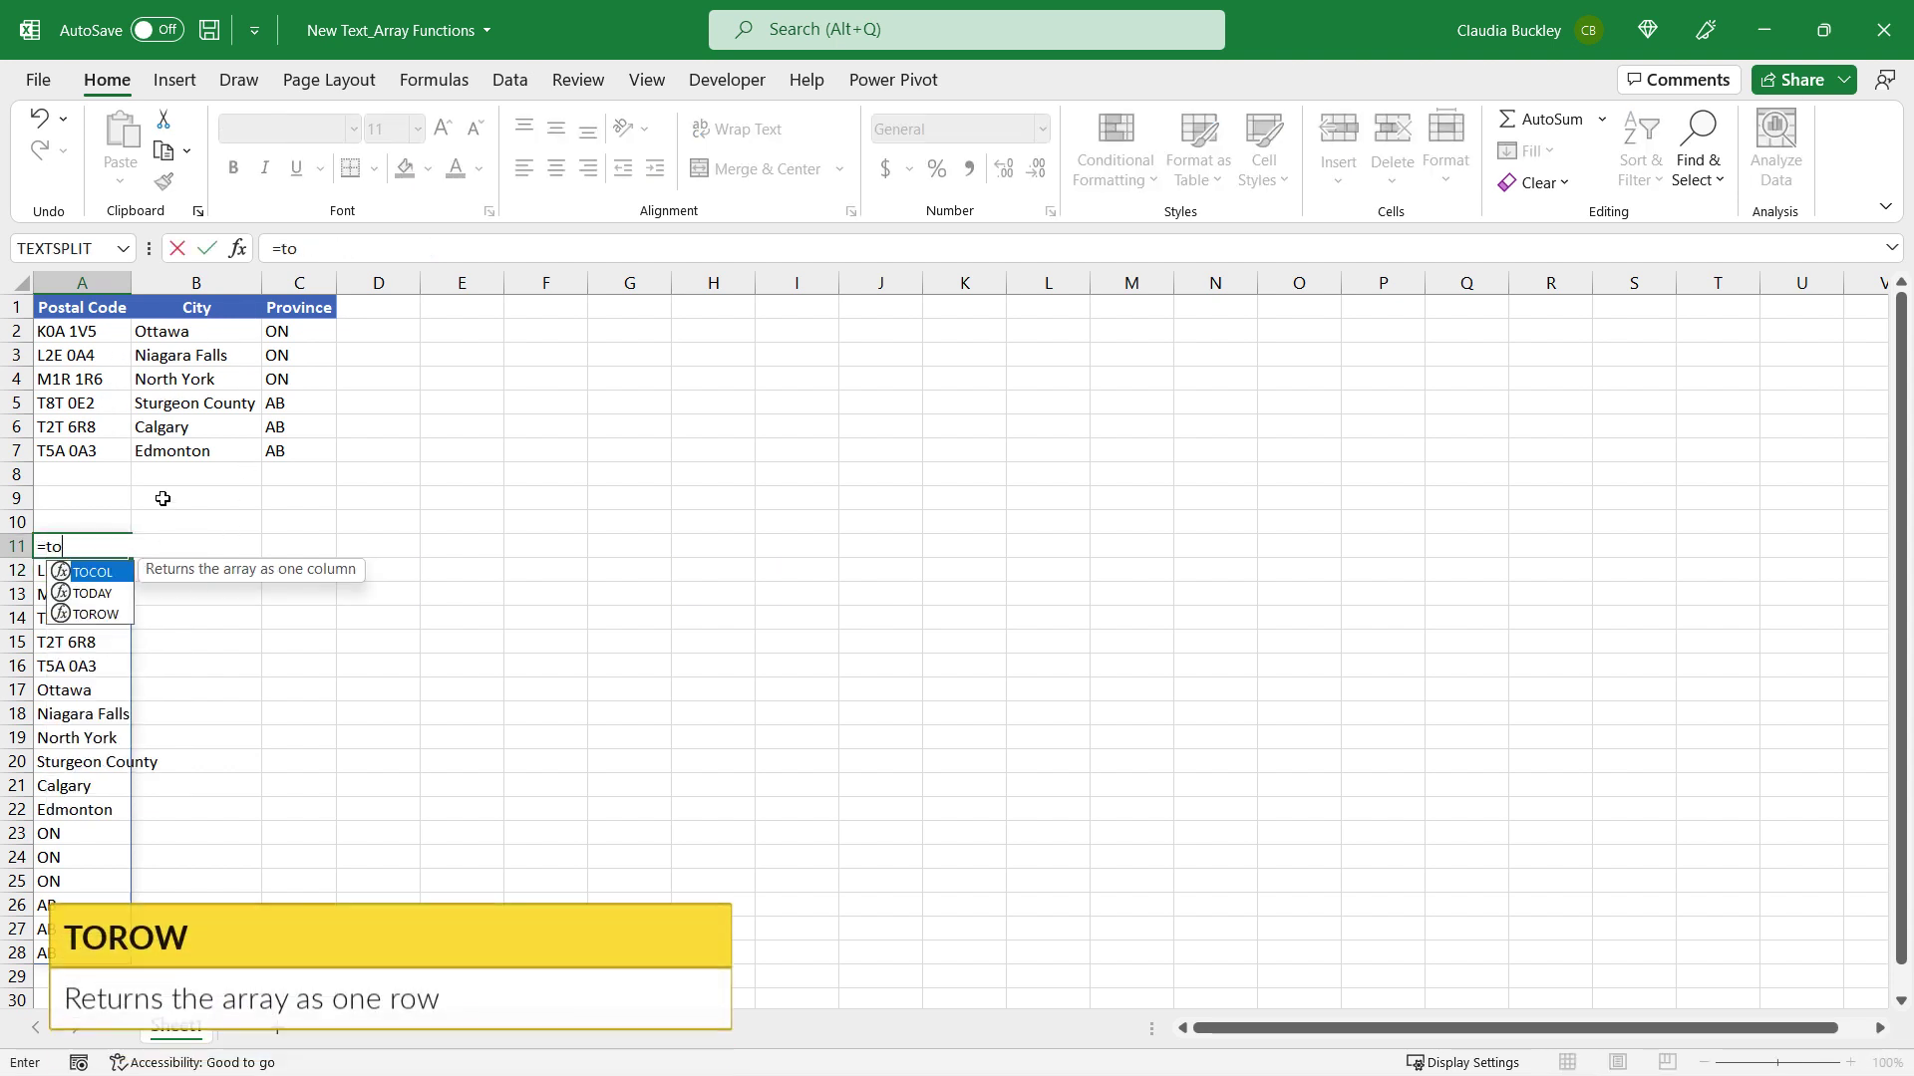
type("row")
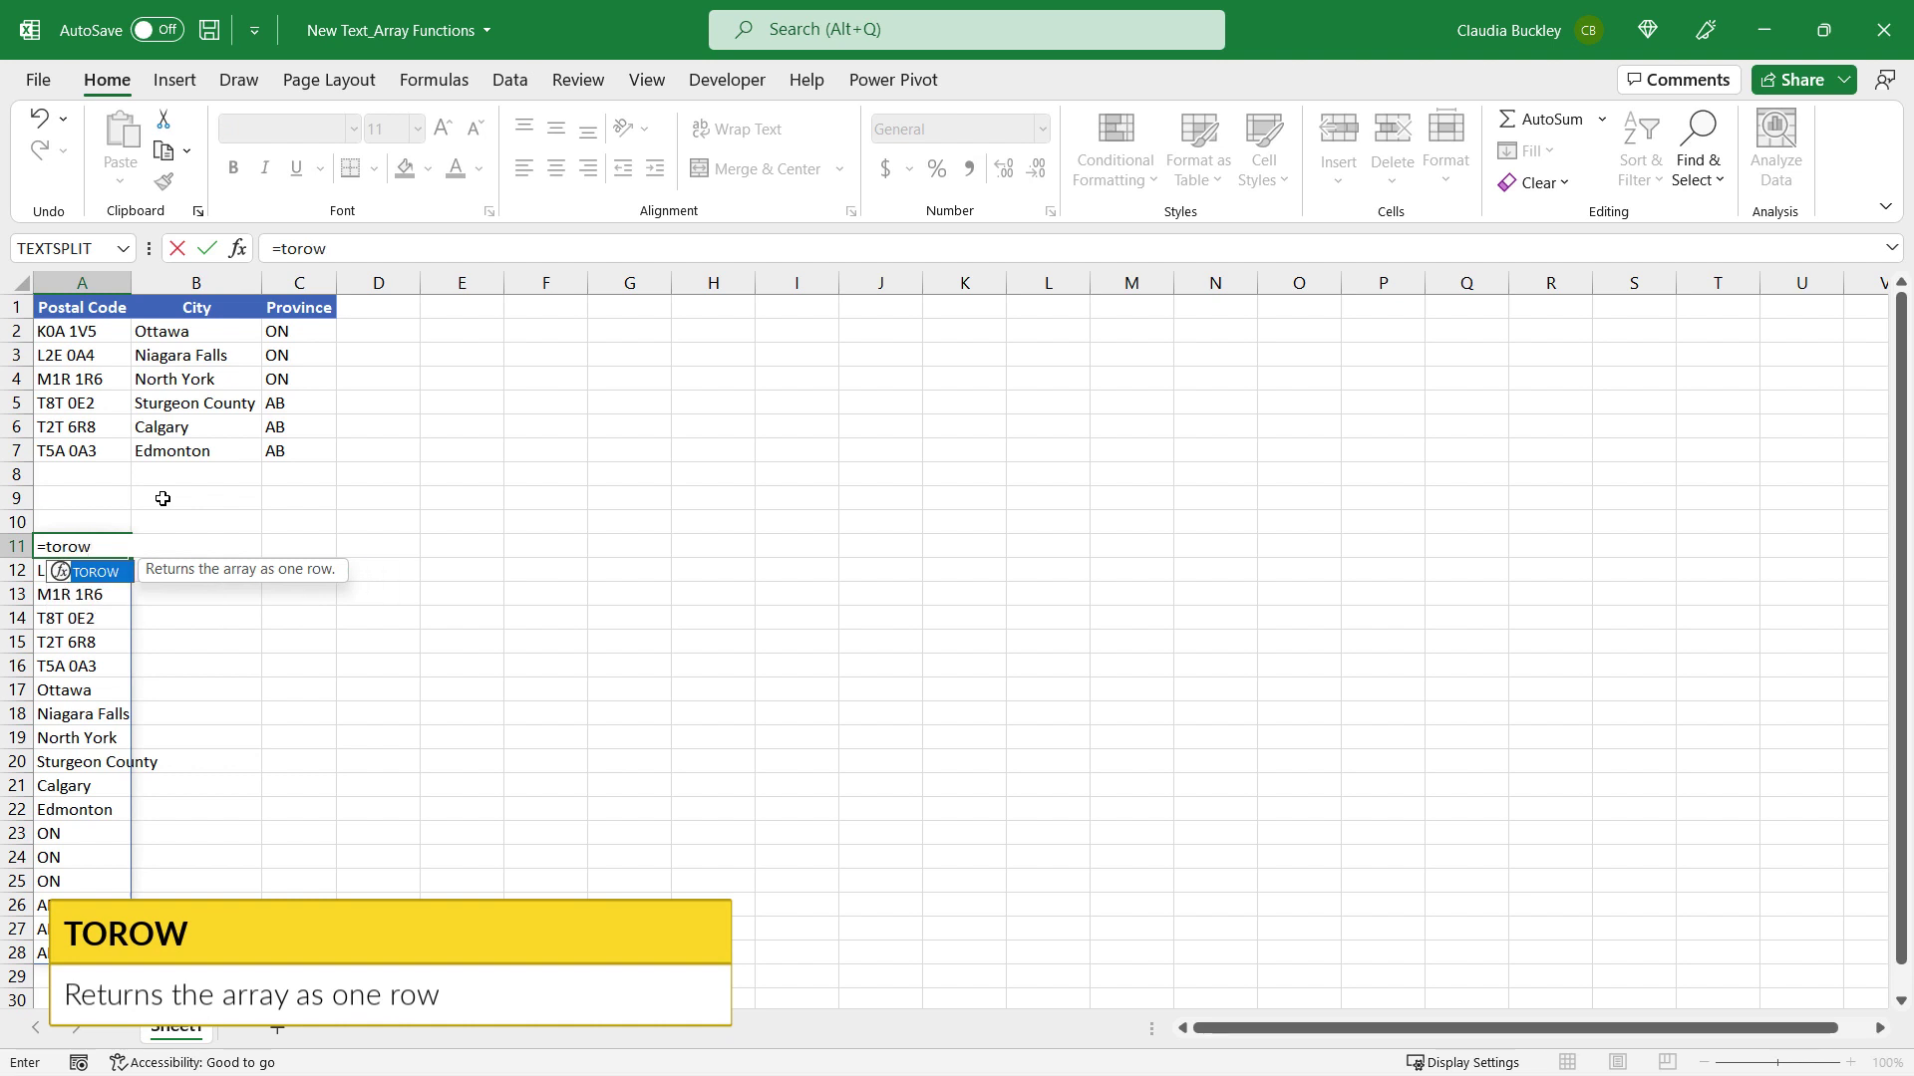
type("(")
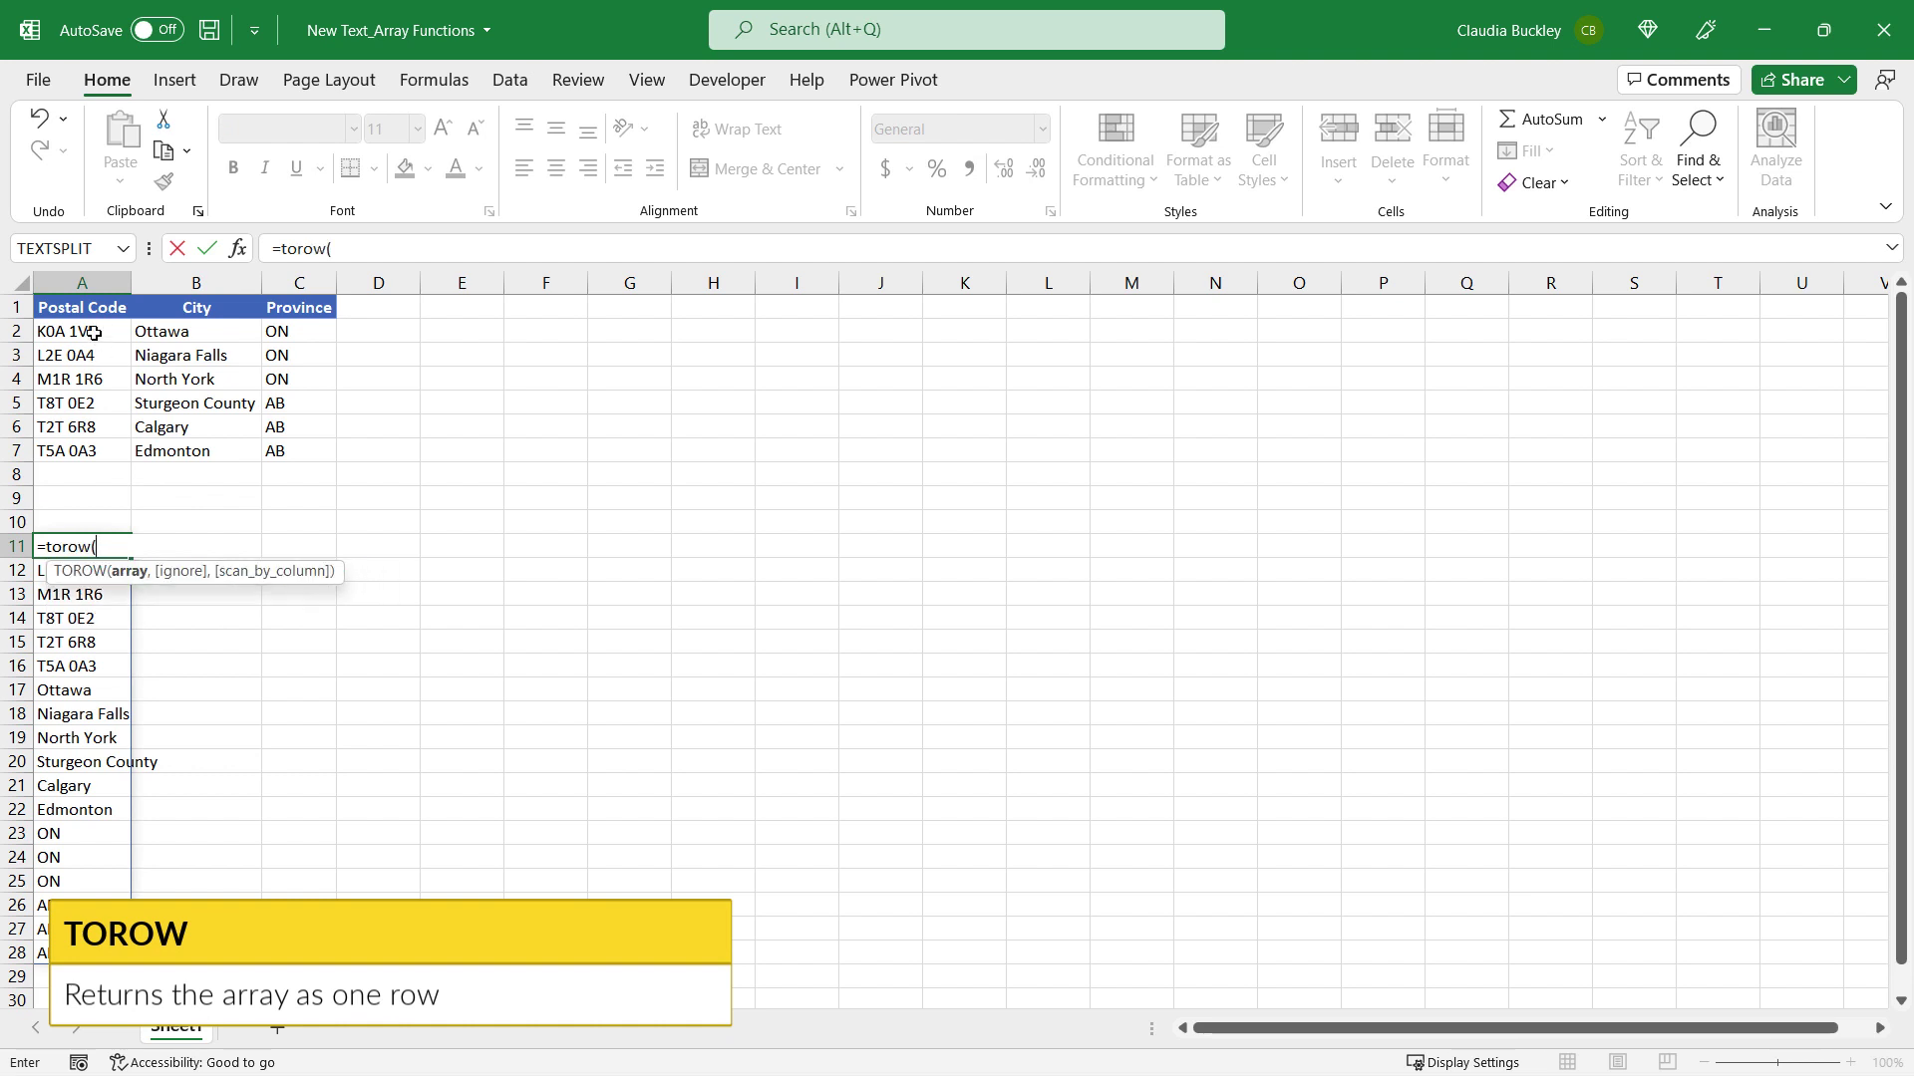
left_click_drag(93, 332, 327, 450)
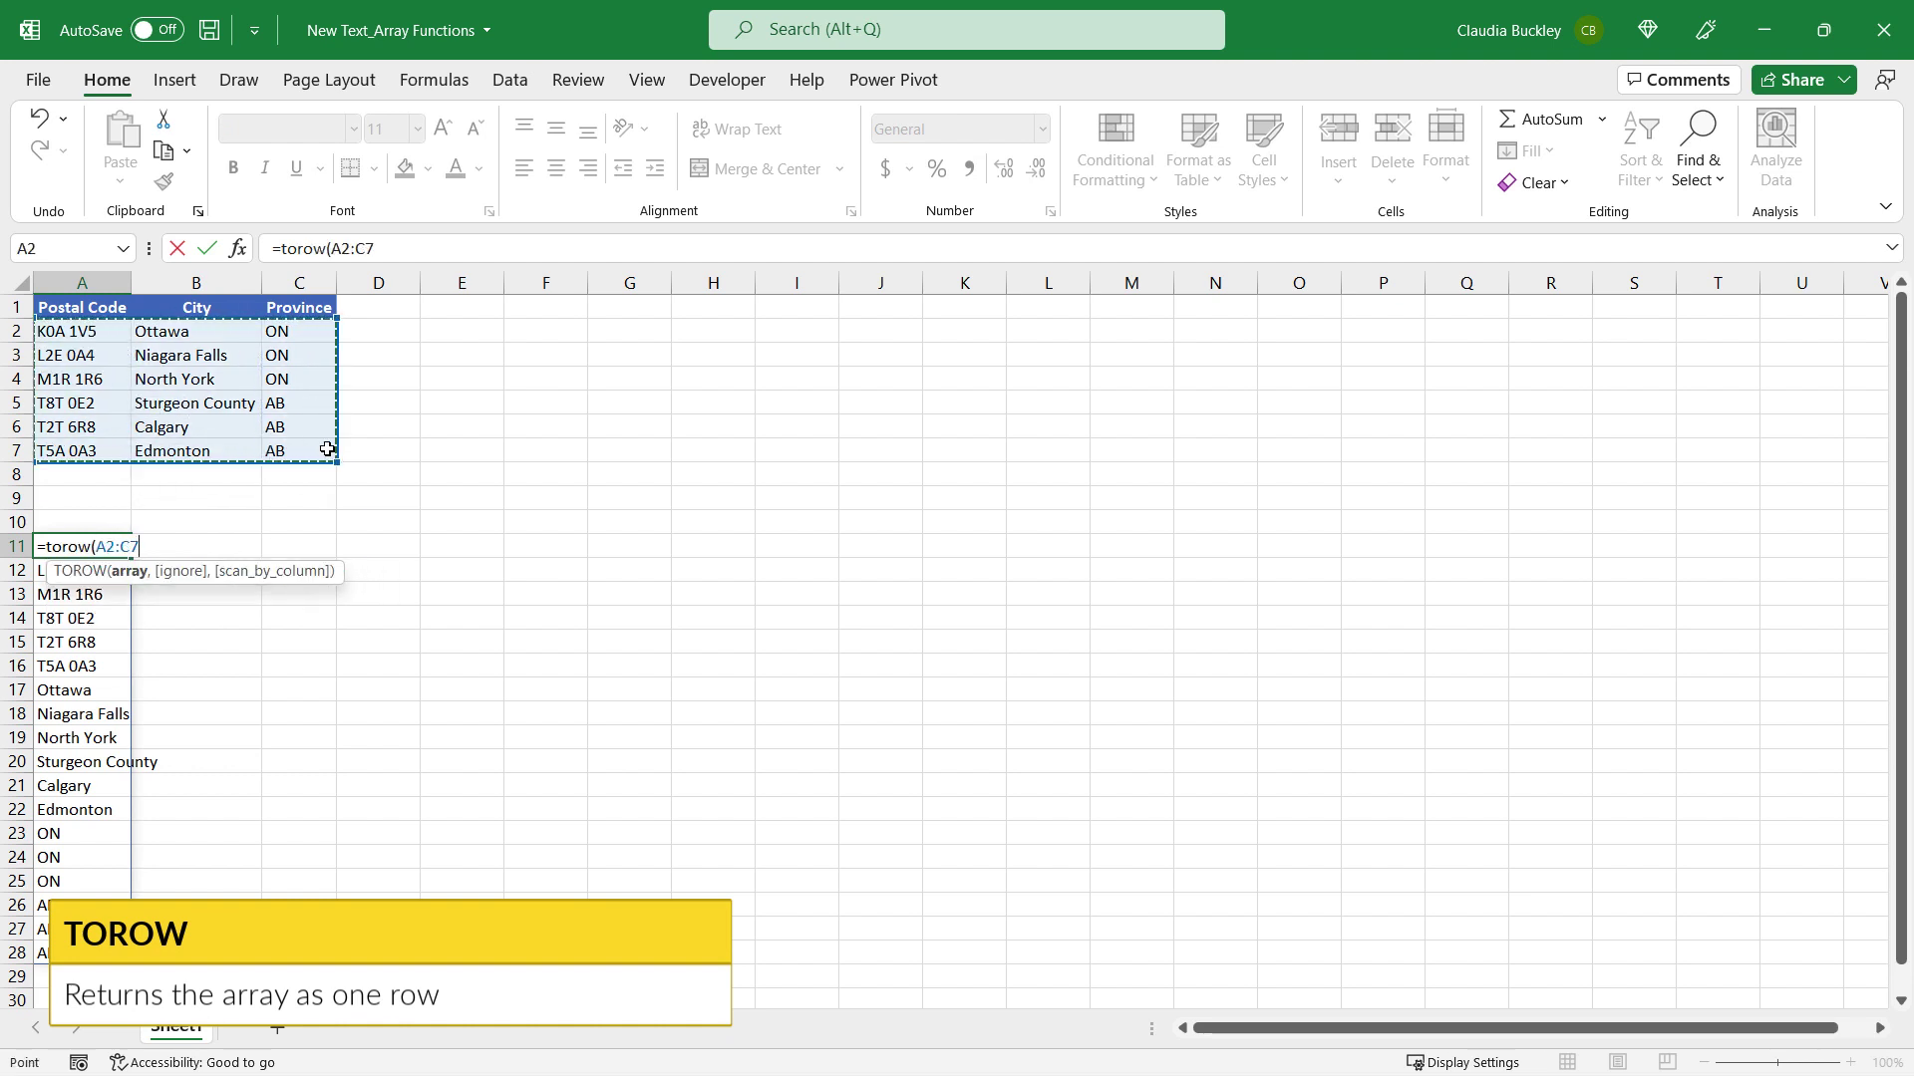
type(",,")
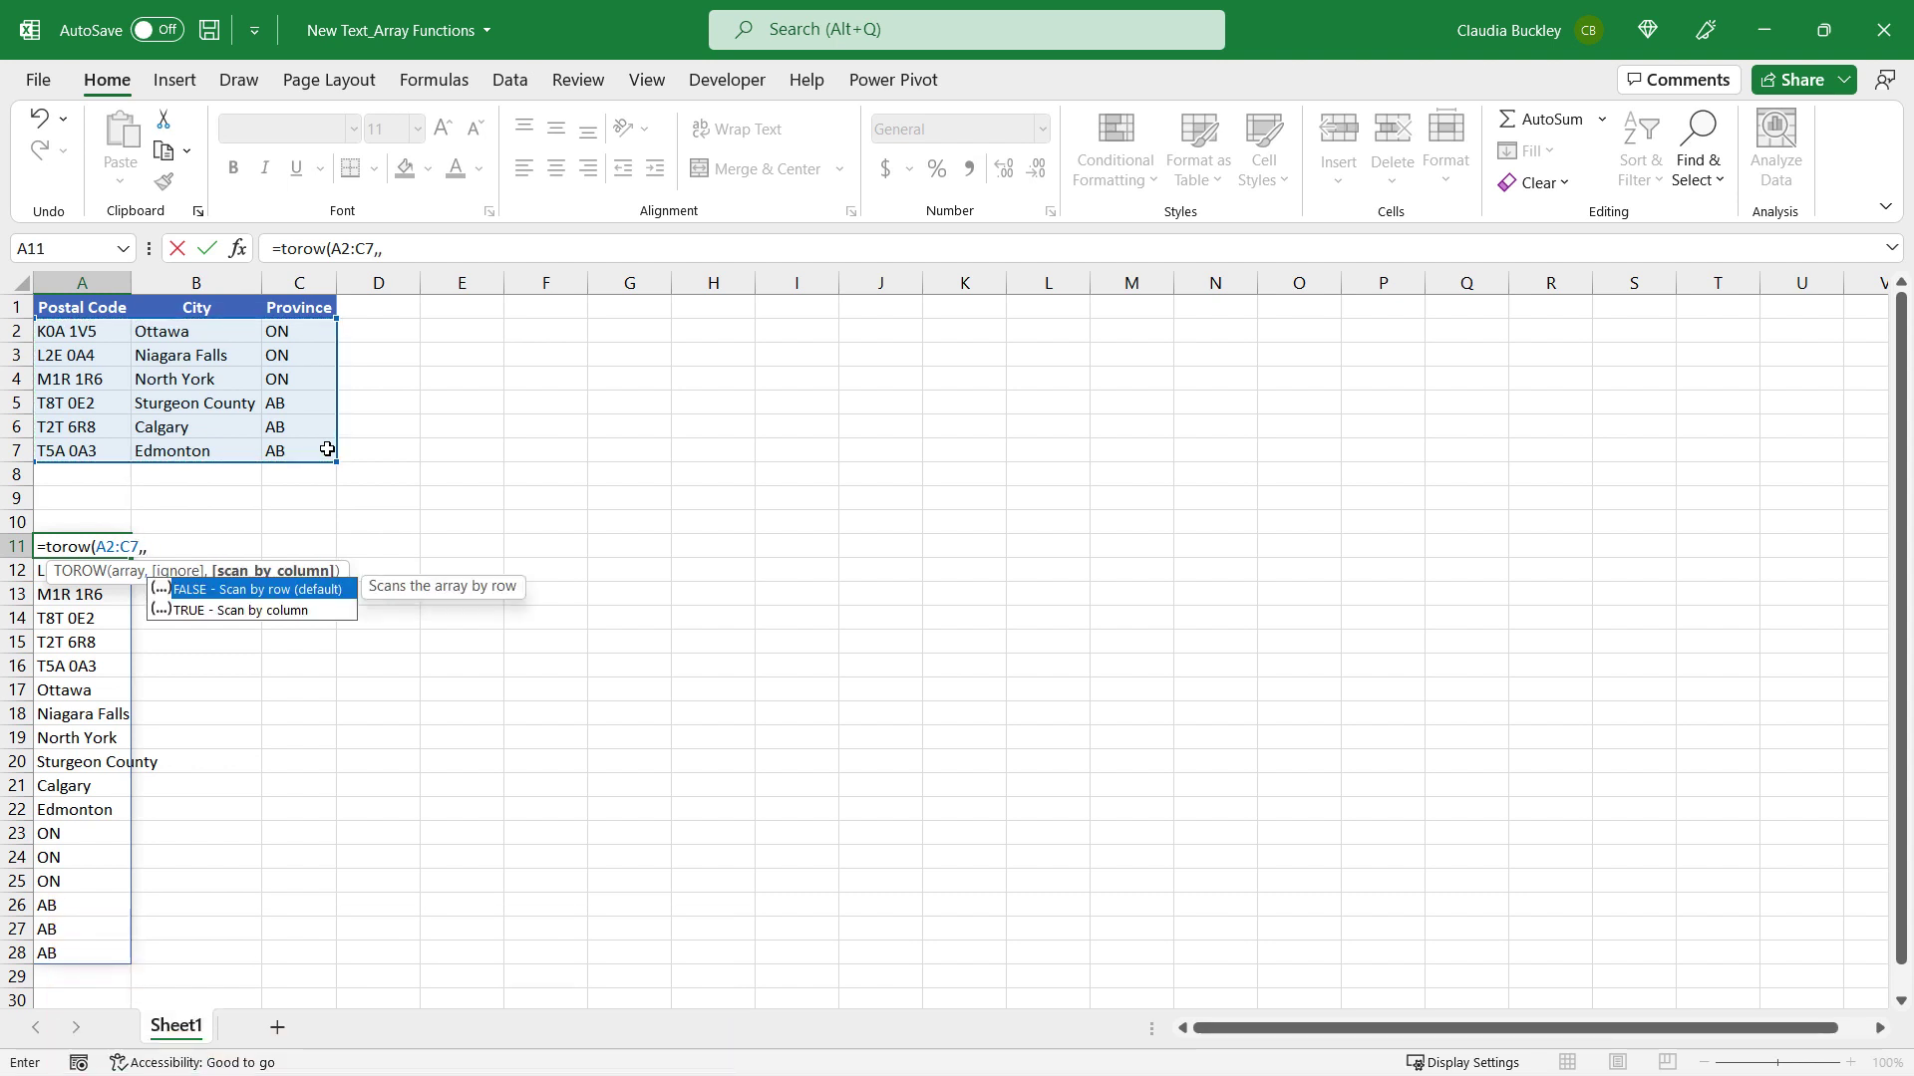
type("true)")
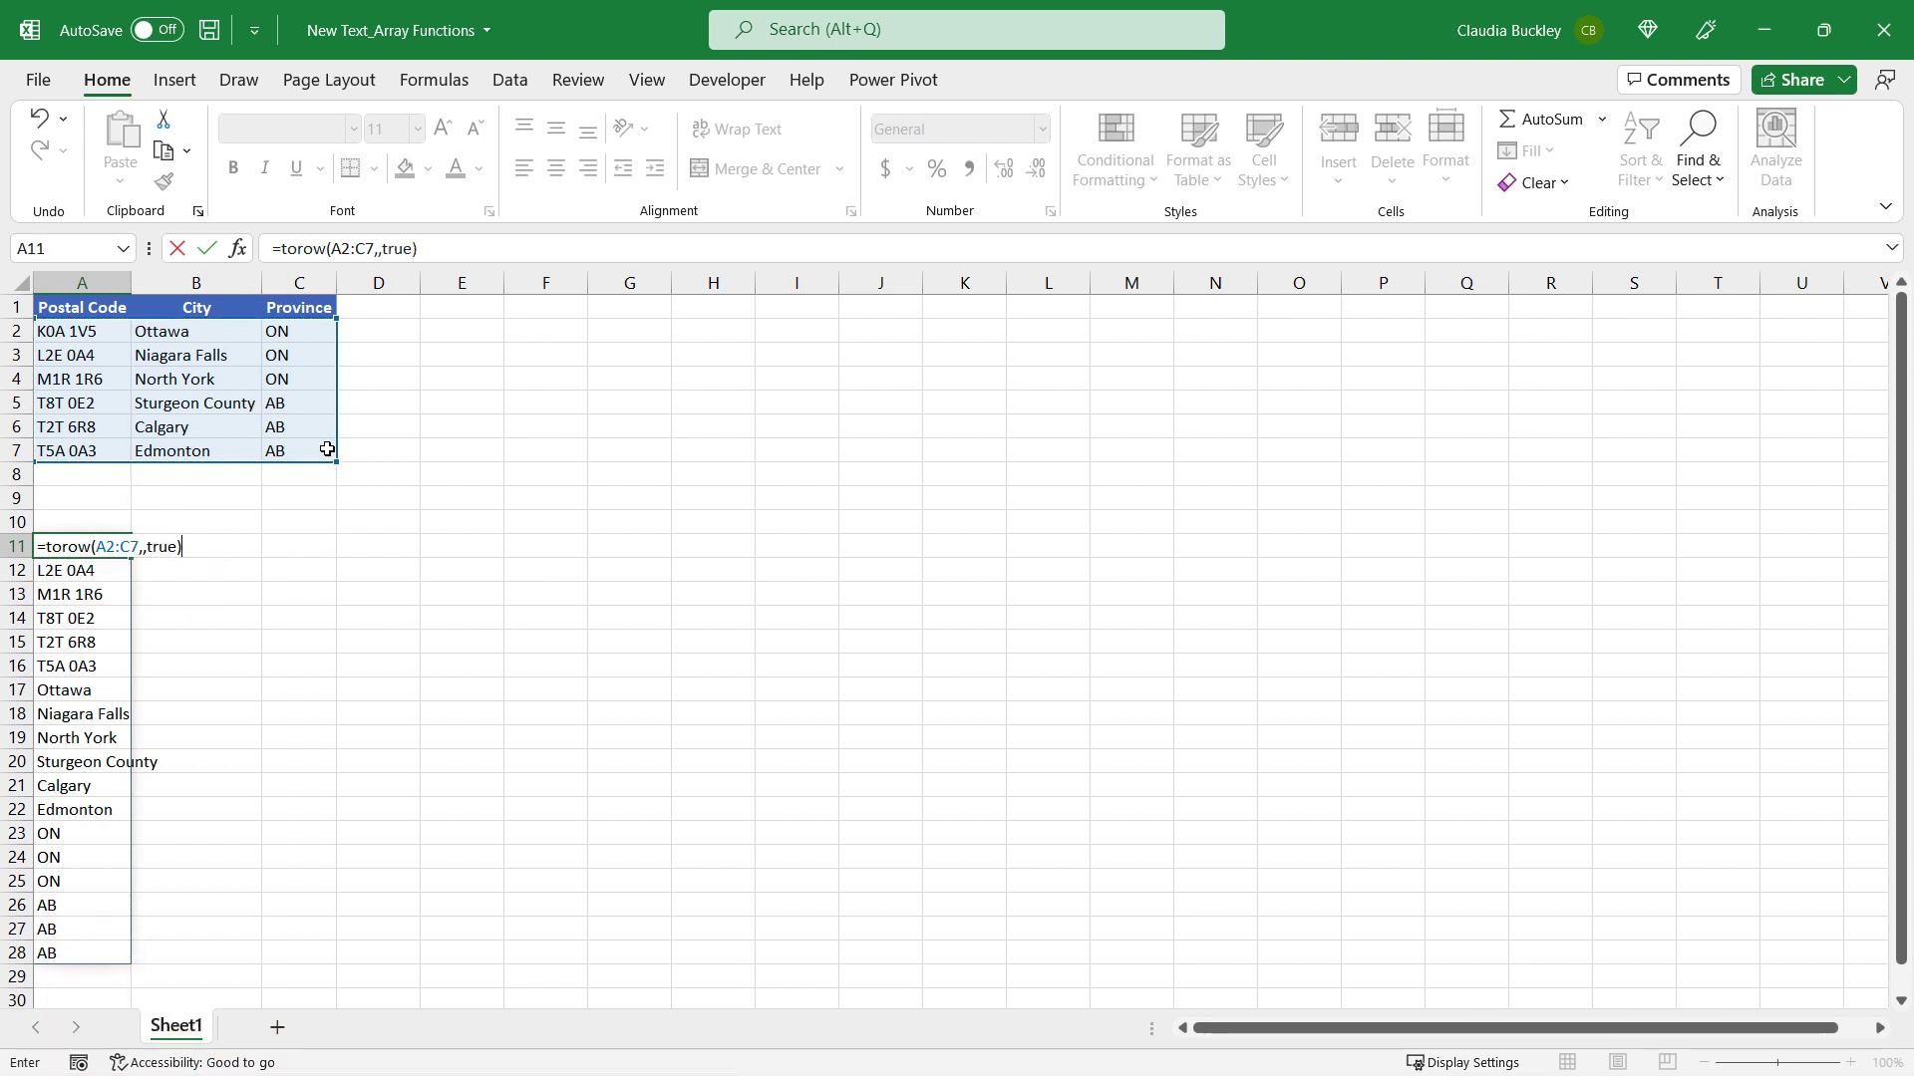
key("ctrl+Return")
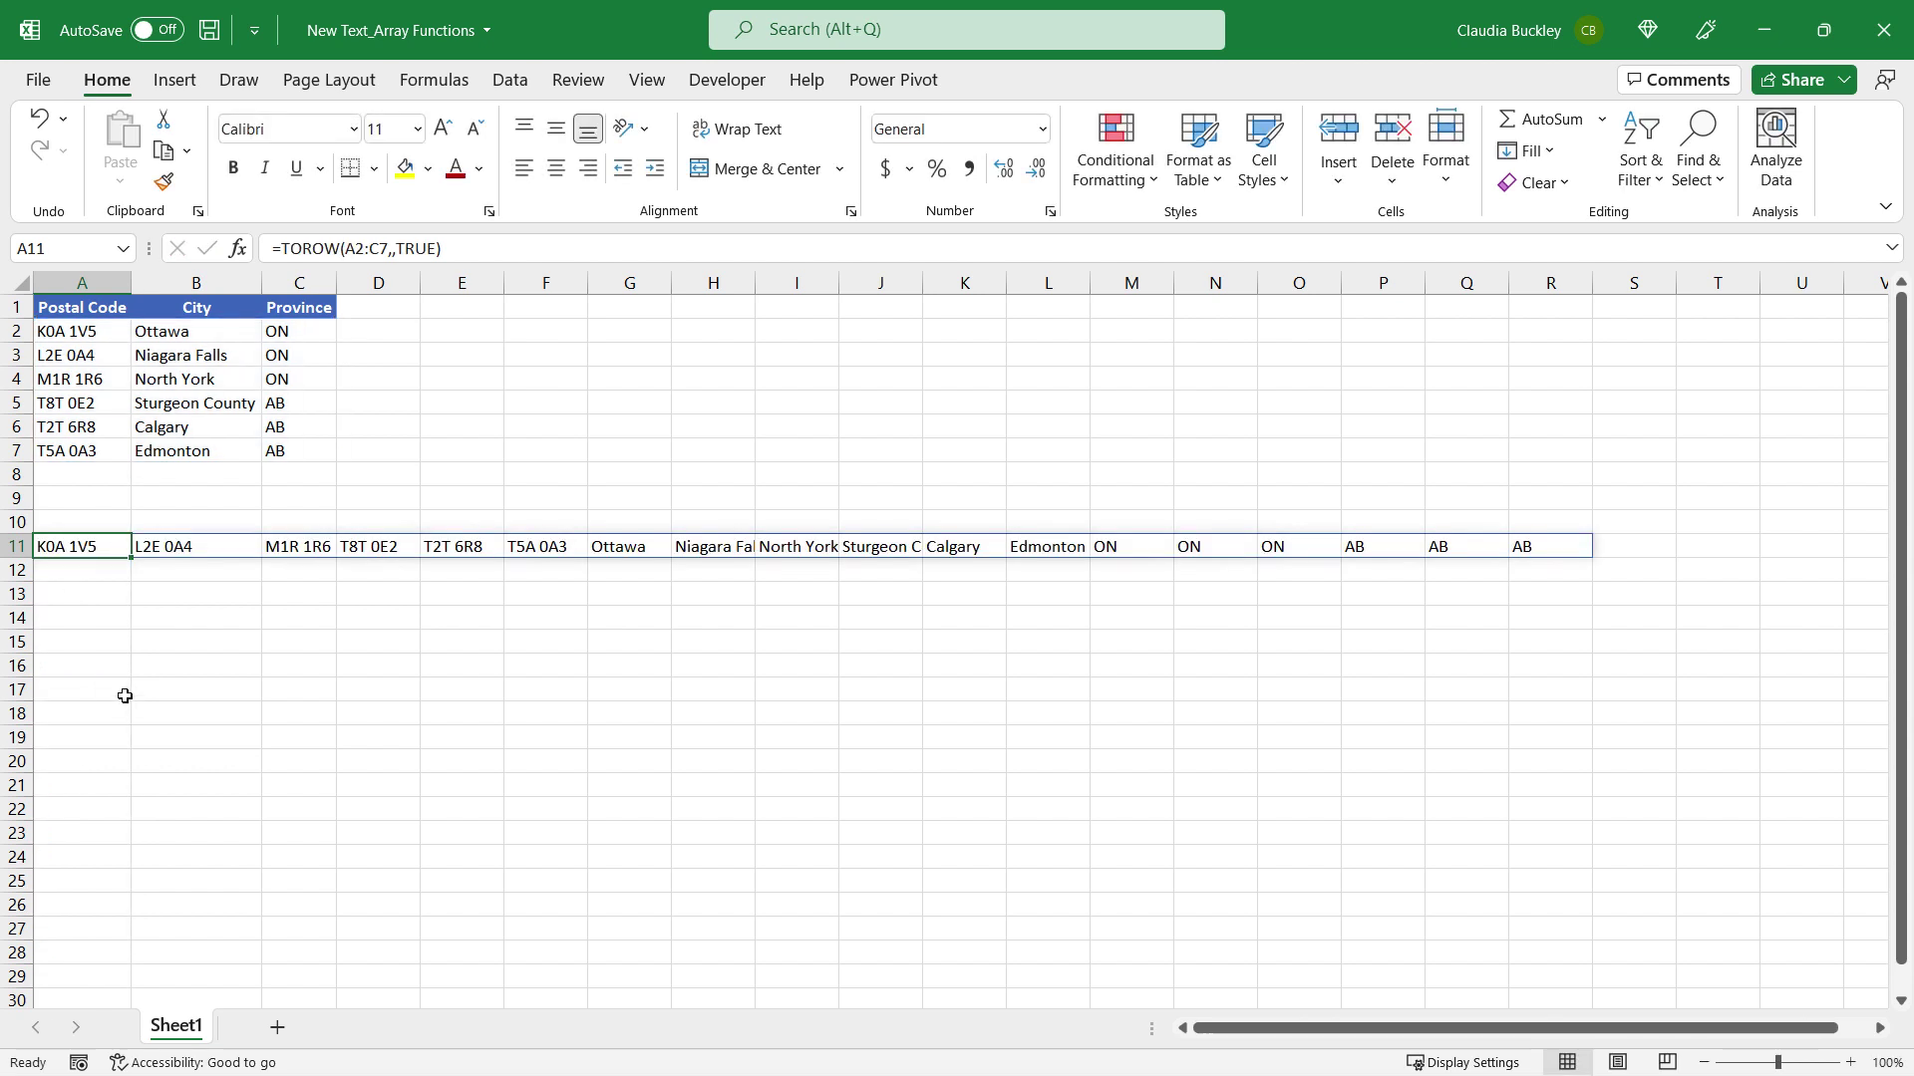
left_click(393, 249)
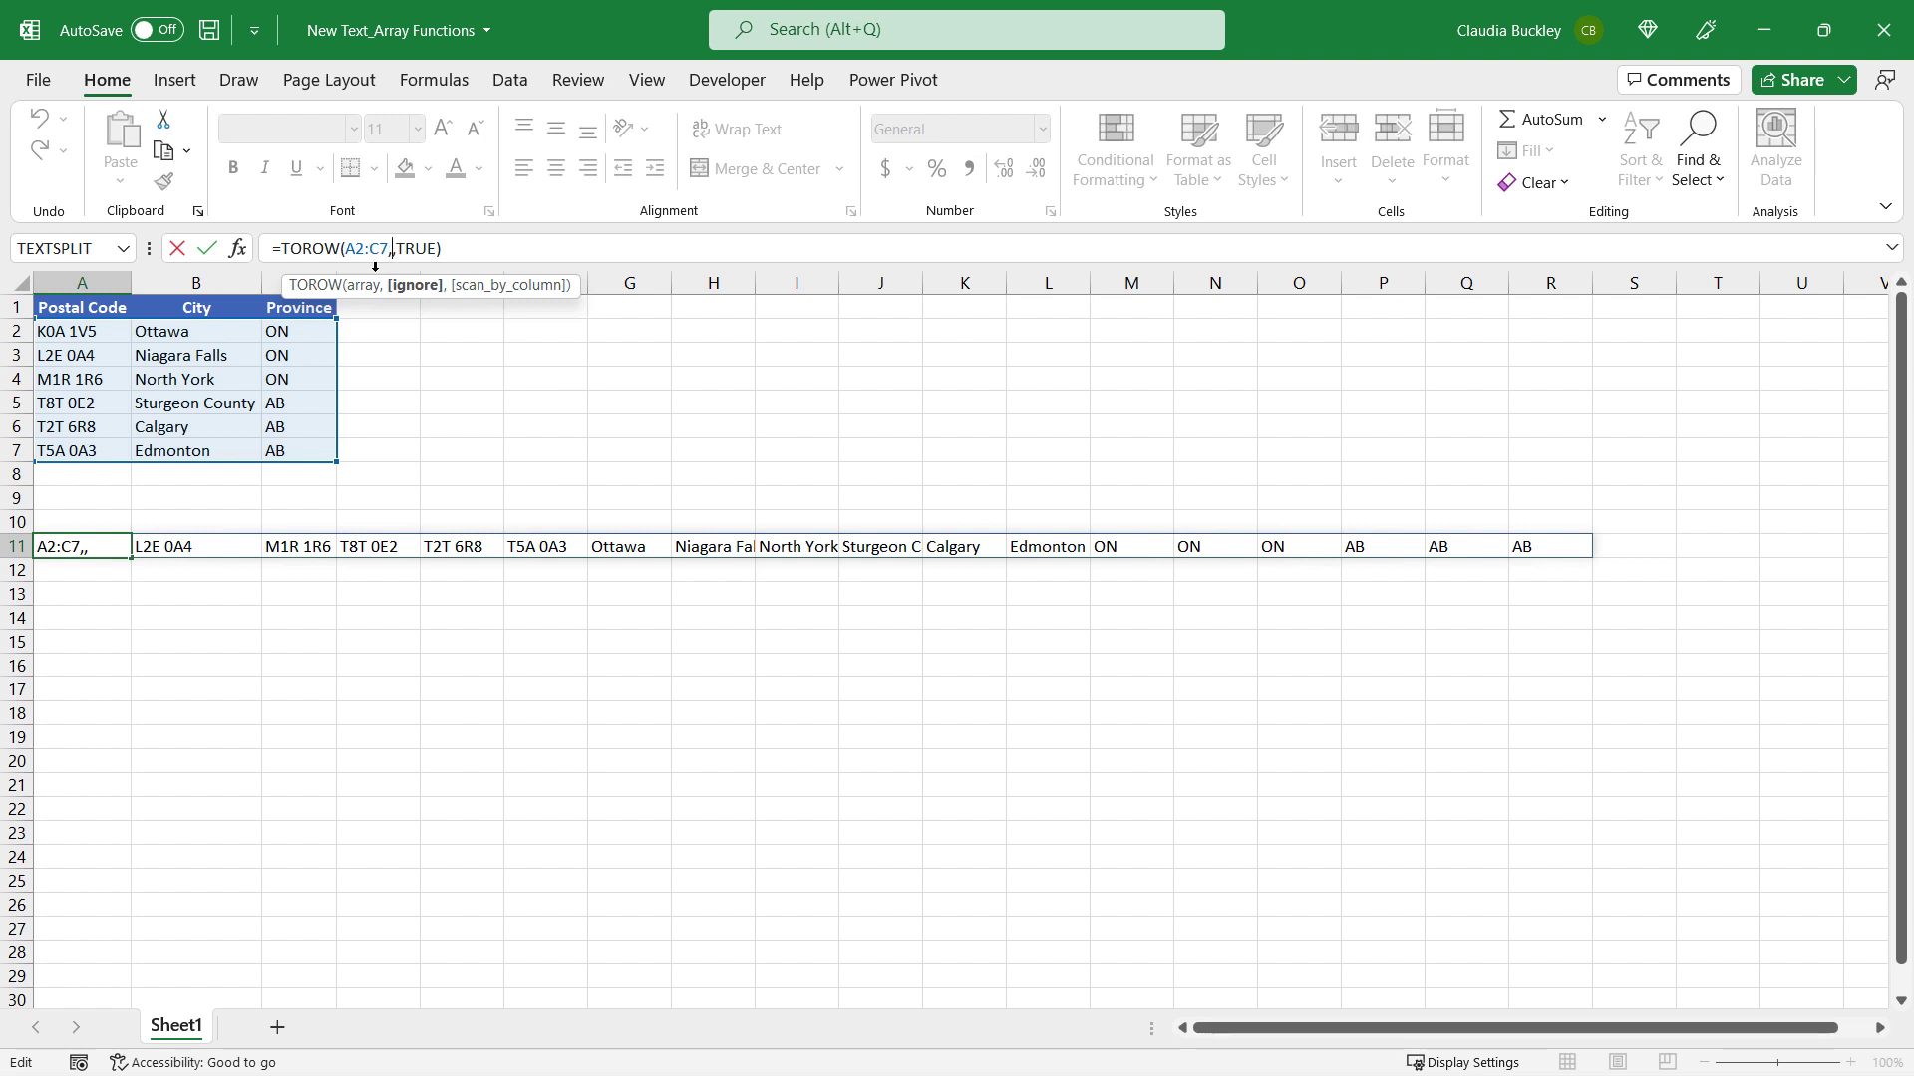
Step: Enter =TOCOL(A3#) in A6 to stack the split words down A6:A17, #N/A errors included
left_click(19, 280)
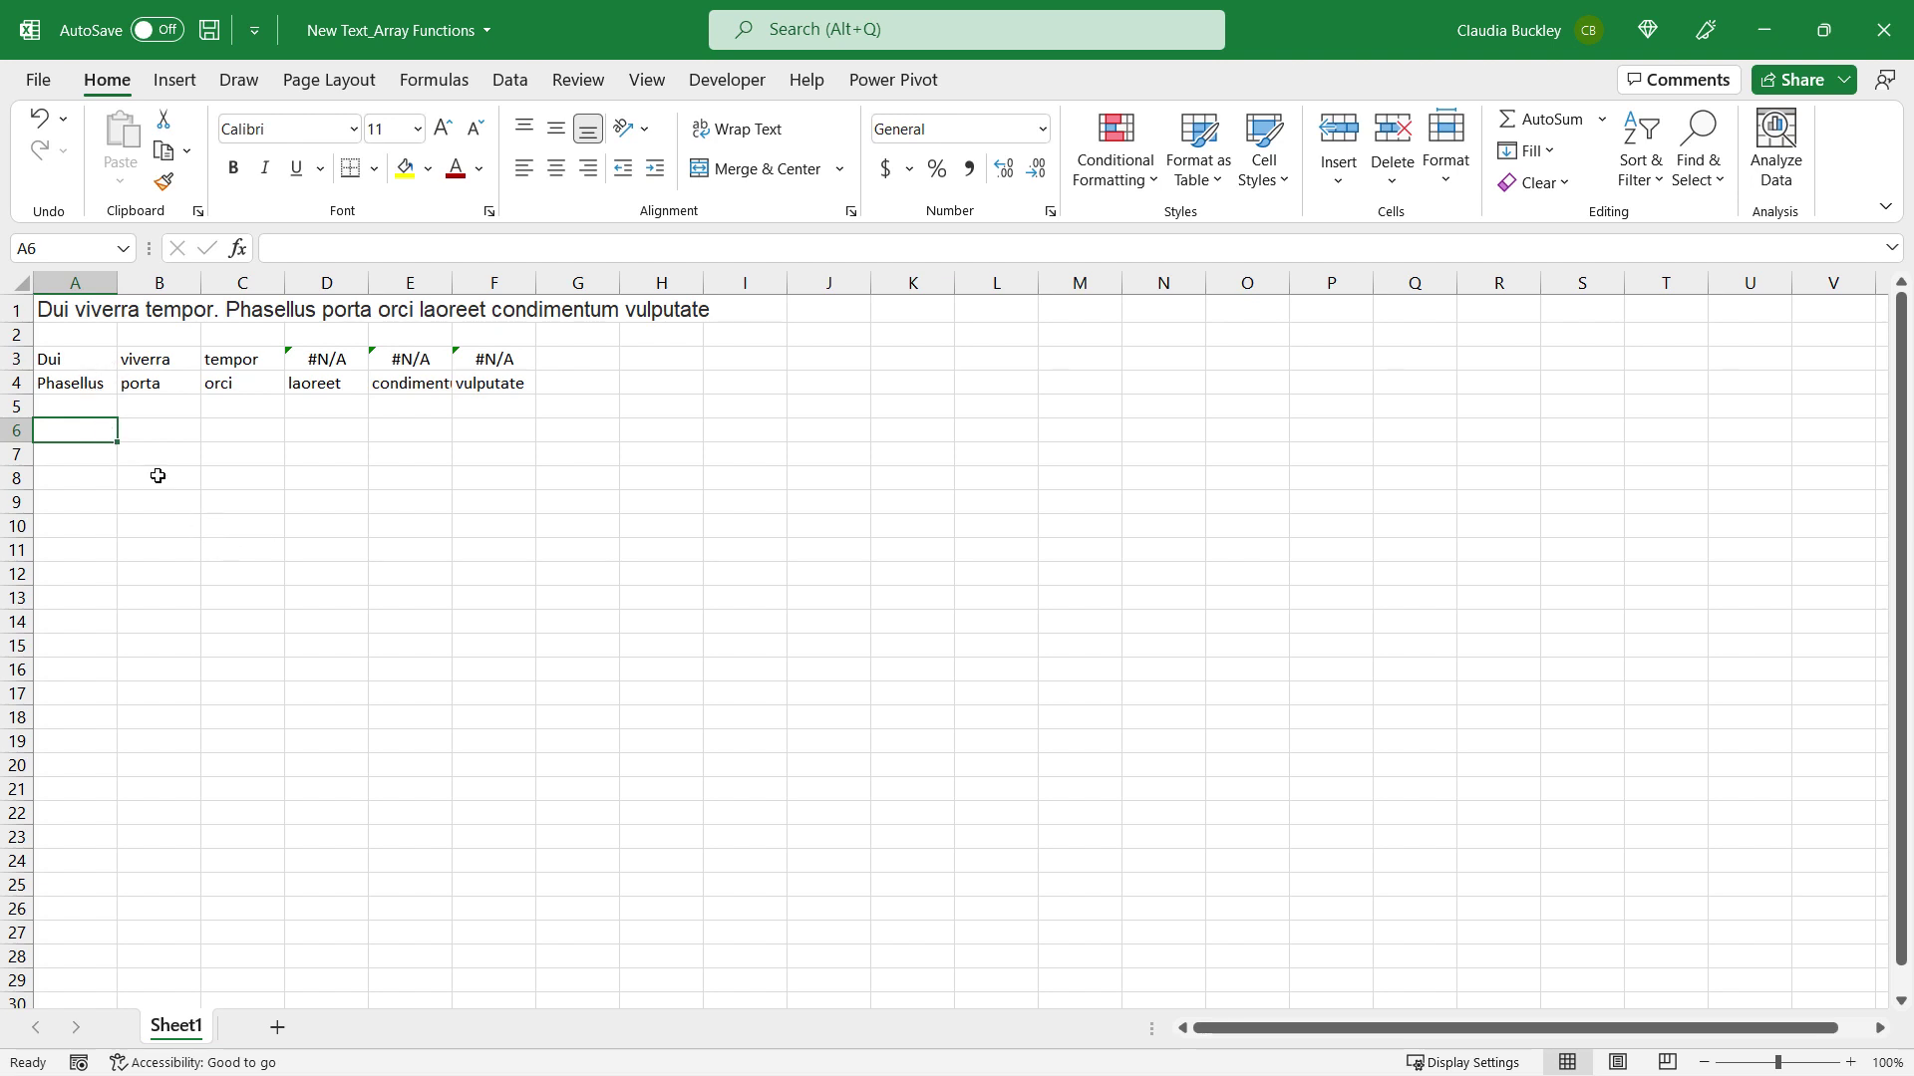
type("=toco")
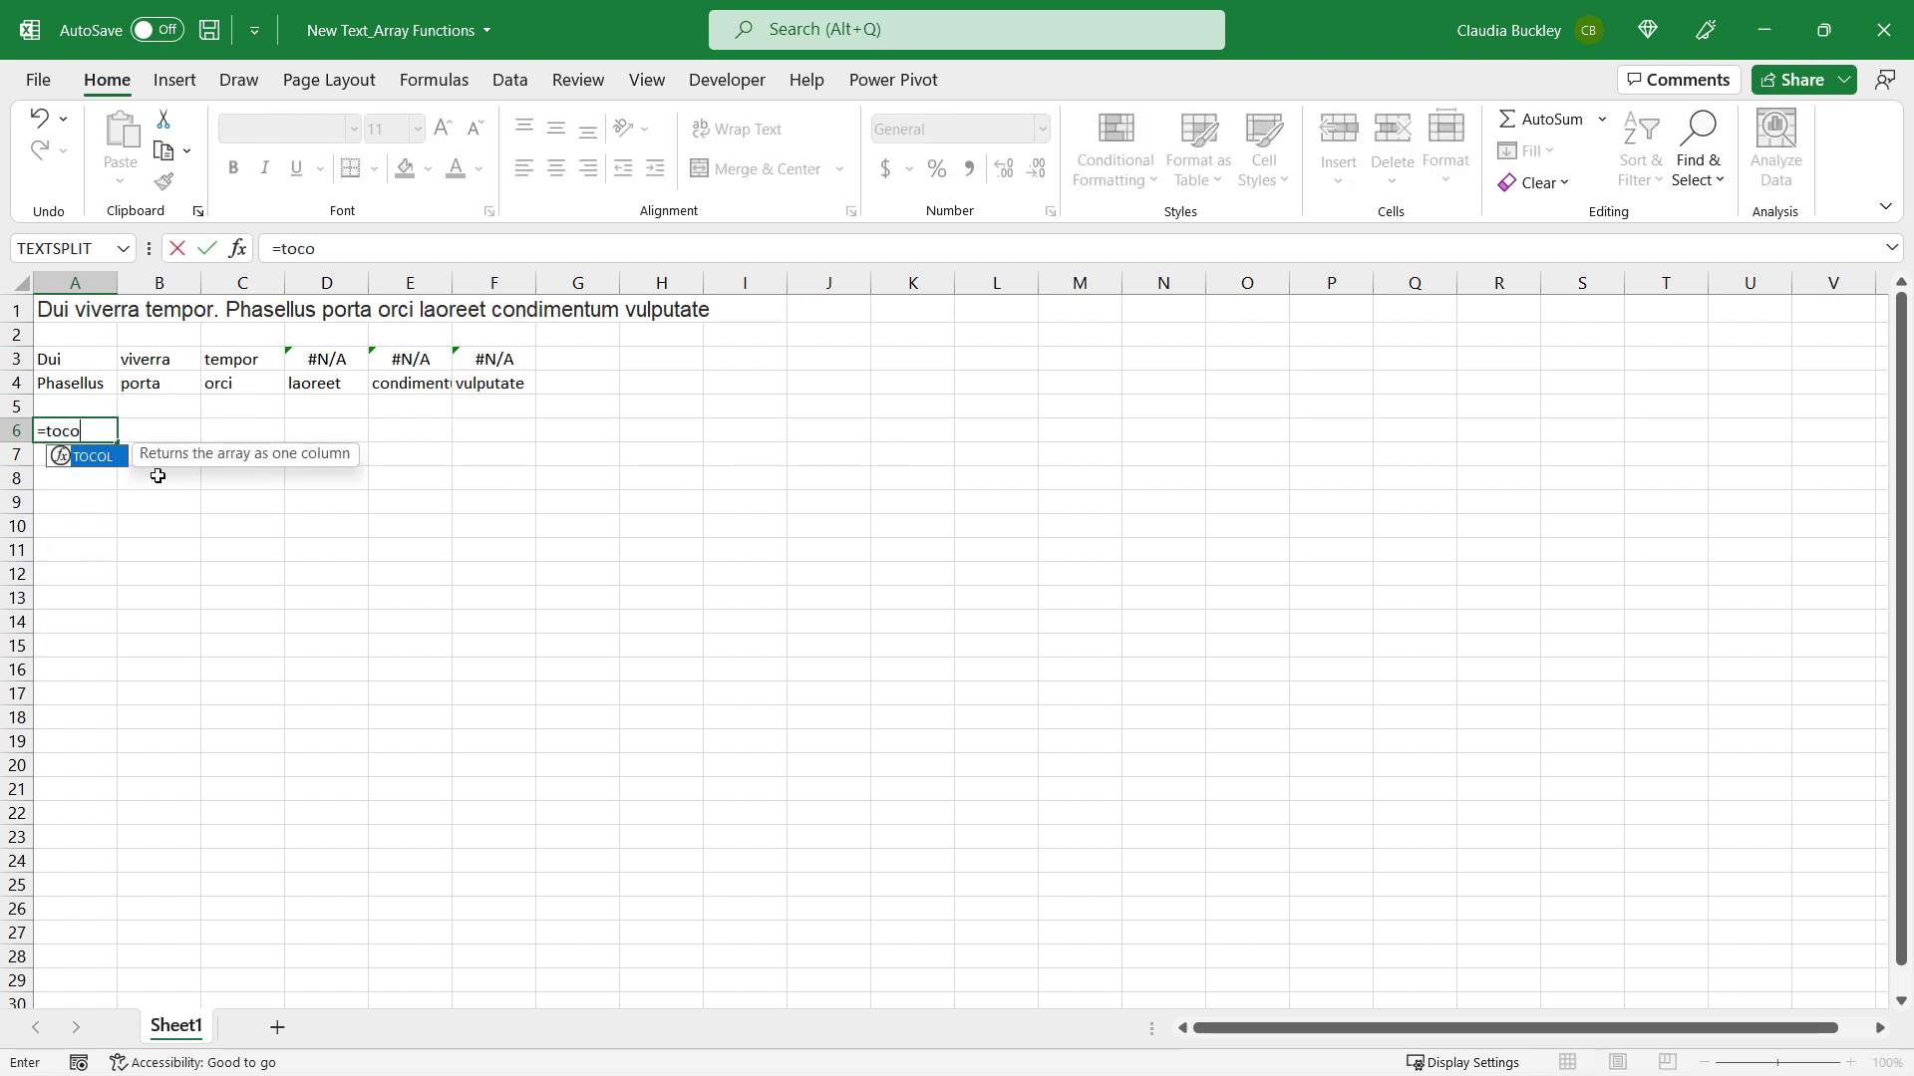
key("Tab")
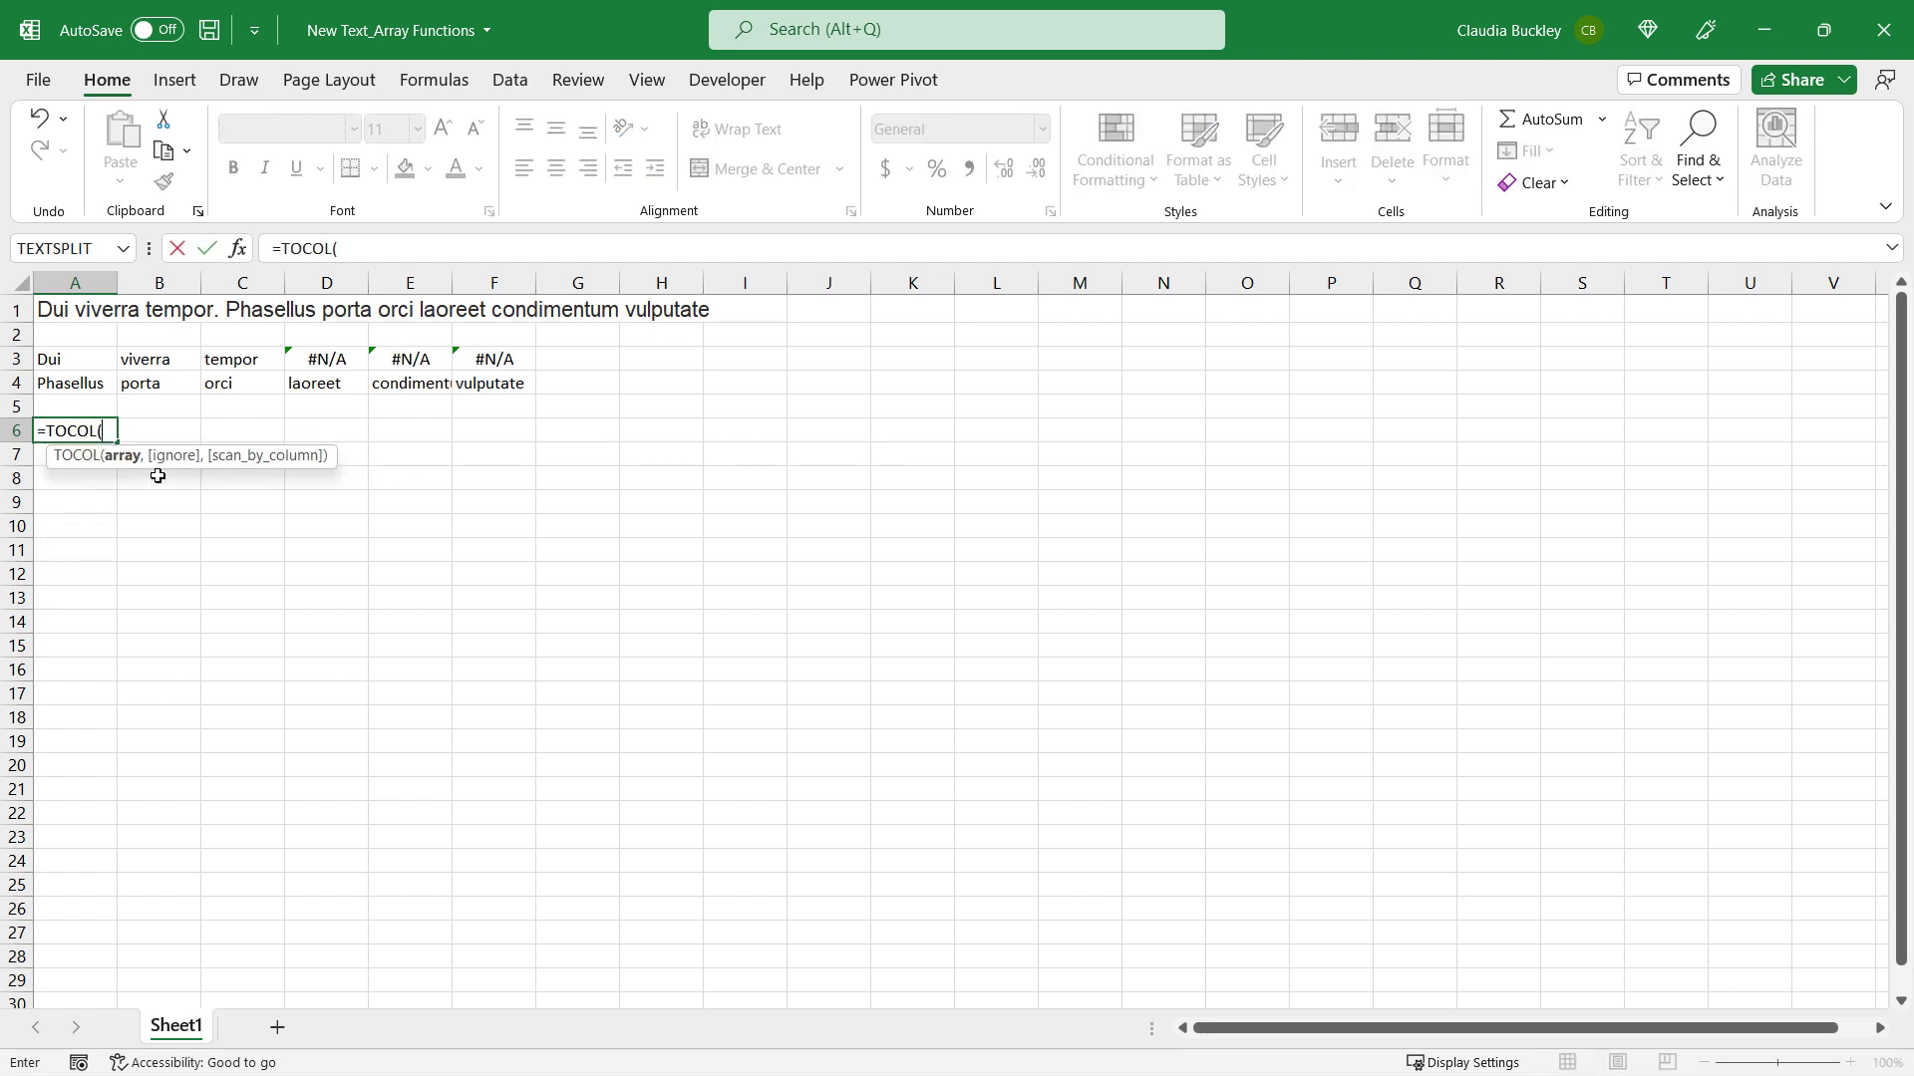
type("a3#,")
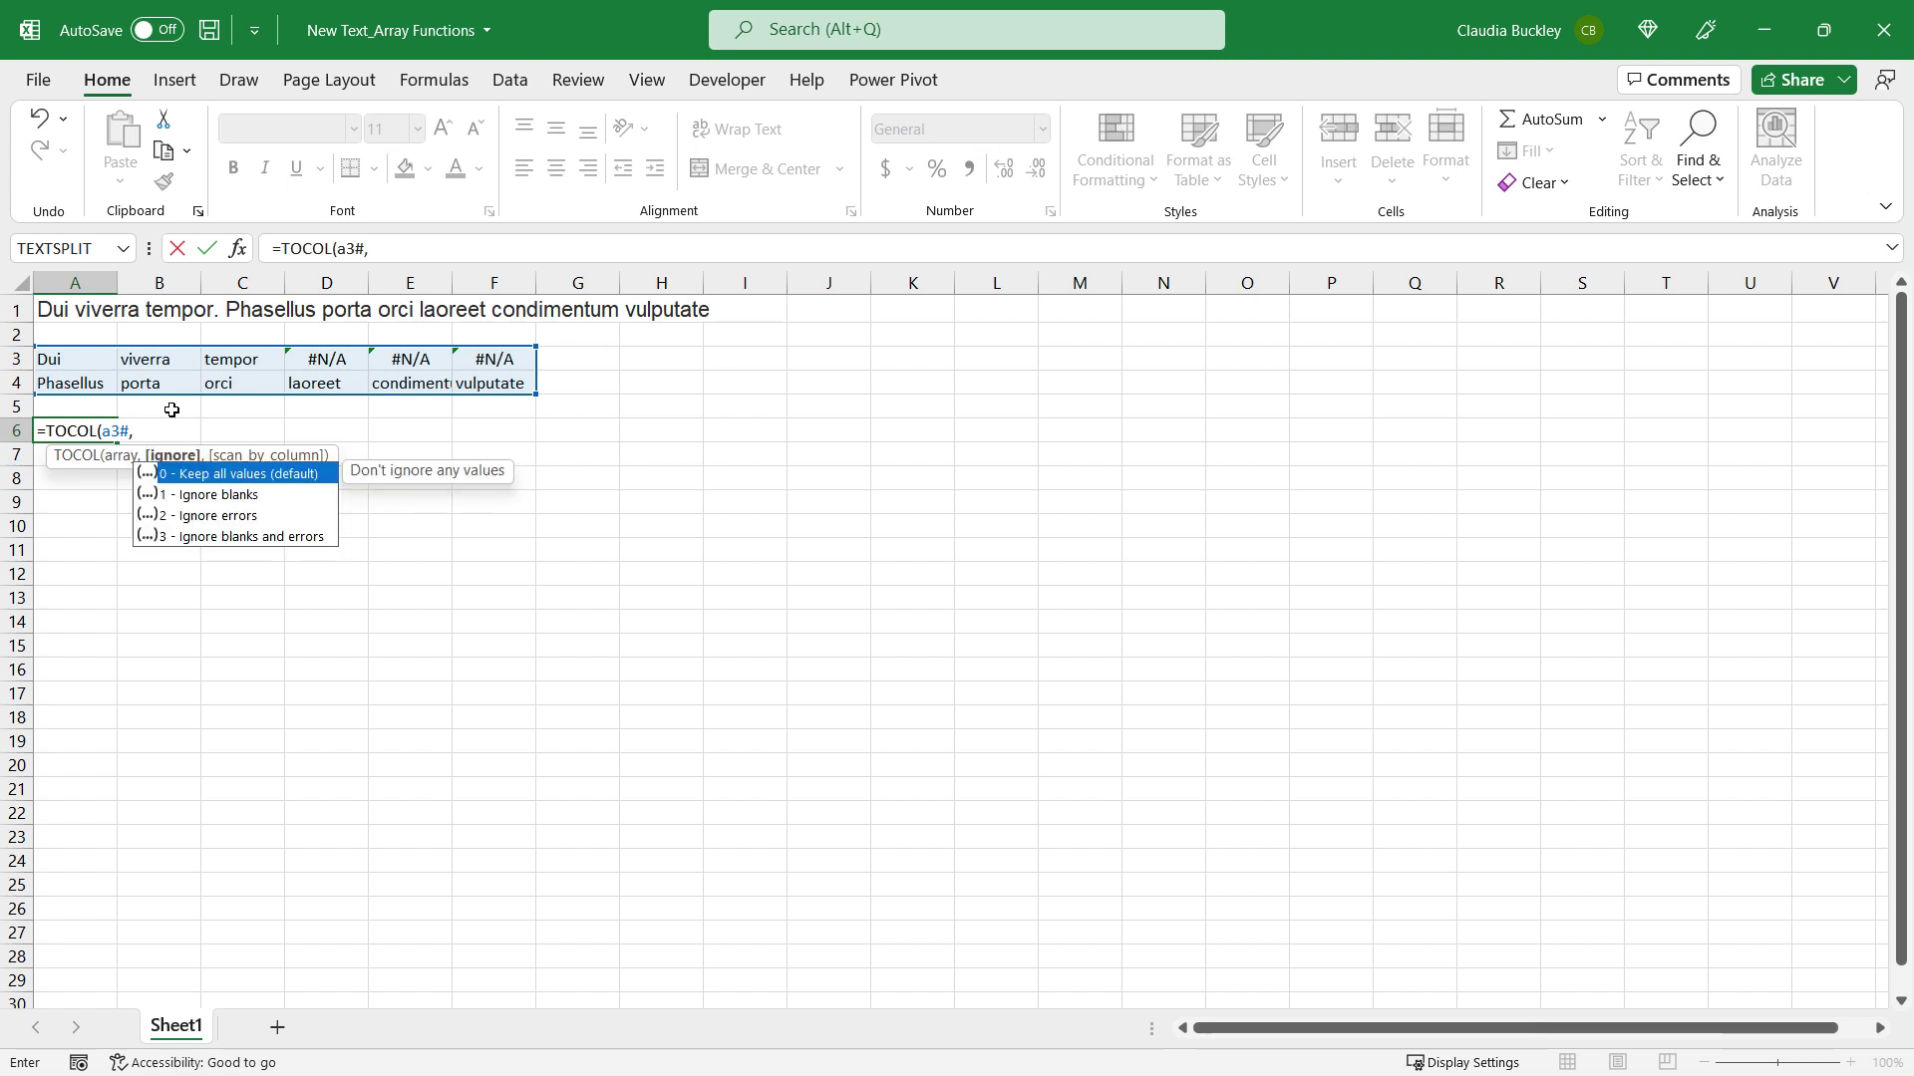
key("Escape")
key("BackSpace")
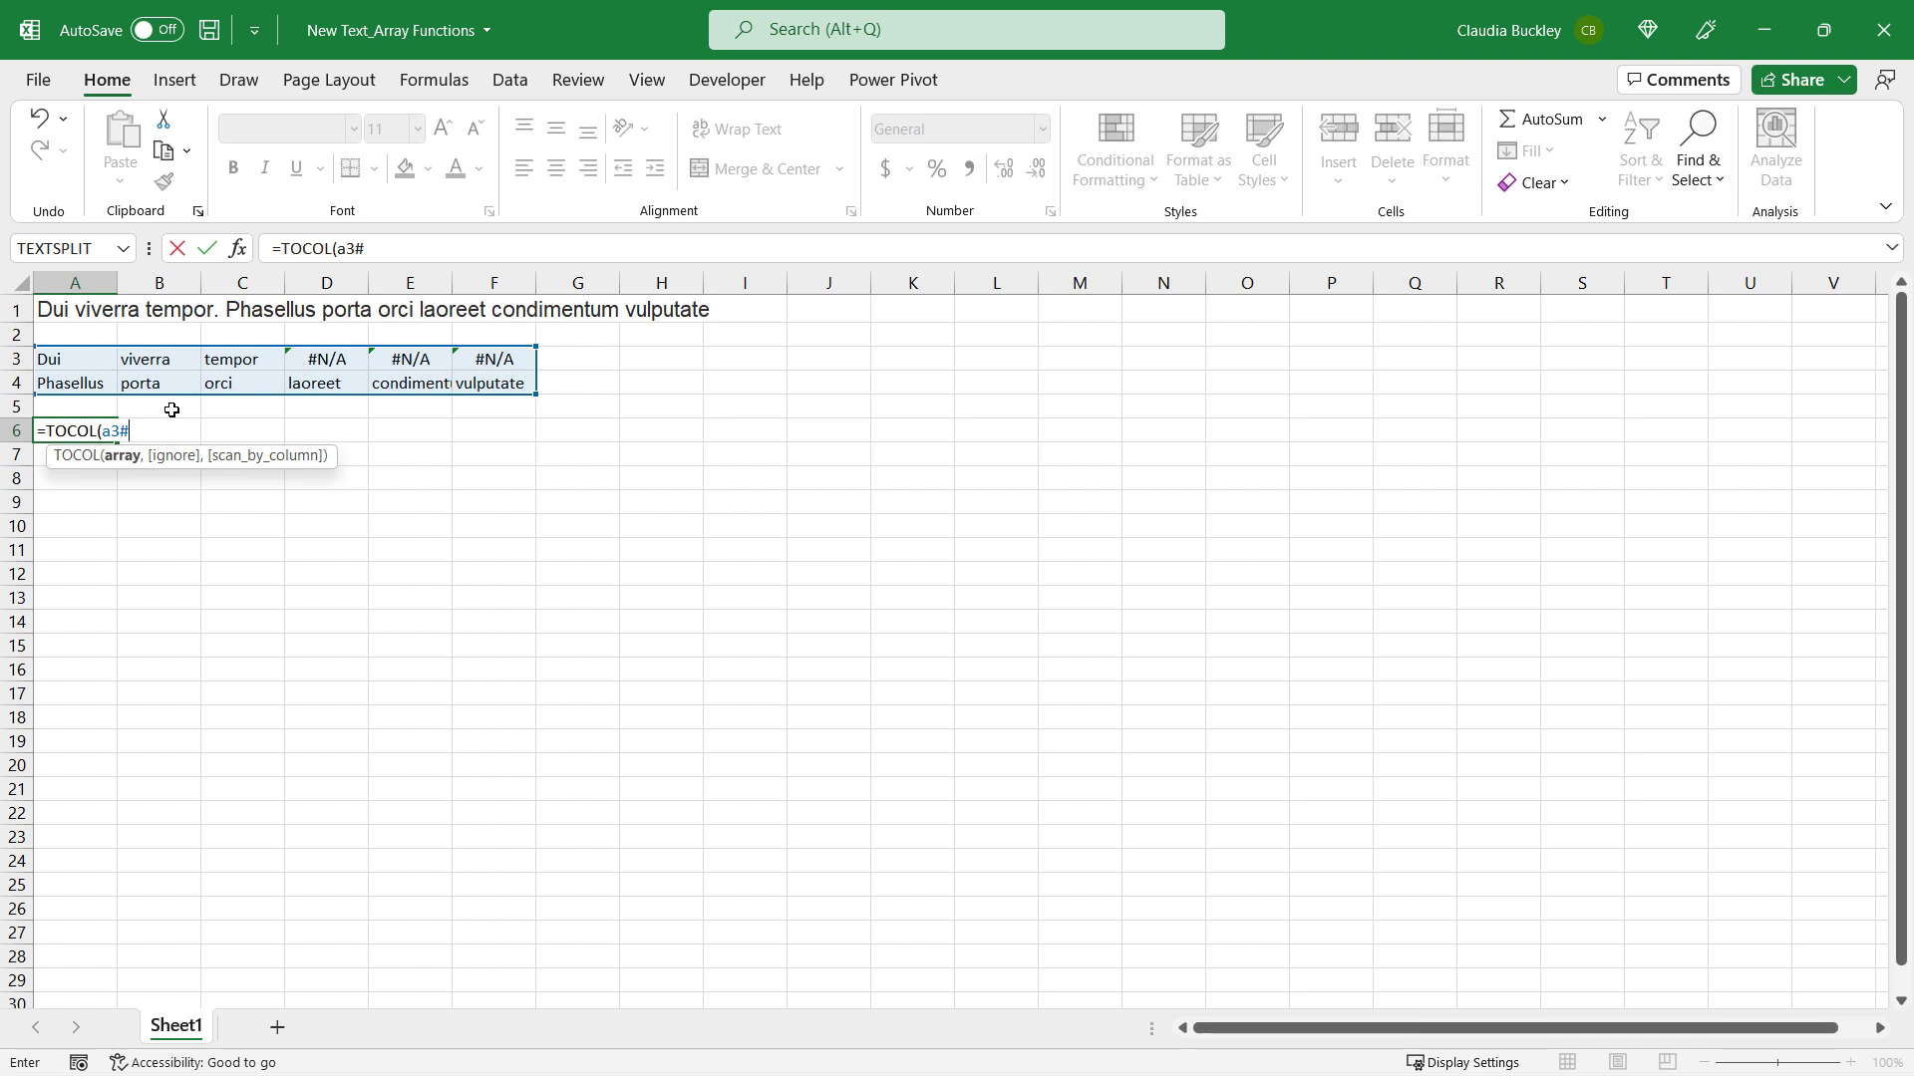
type(")")
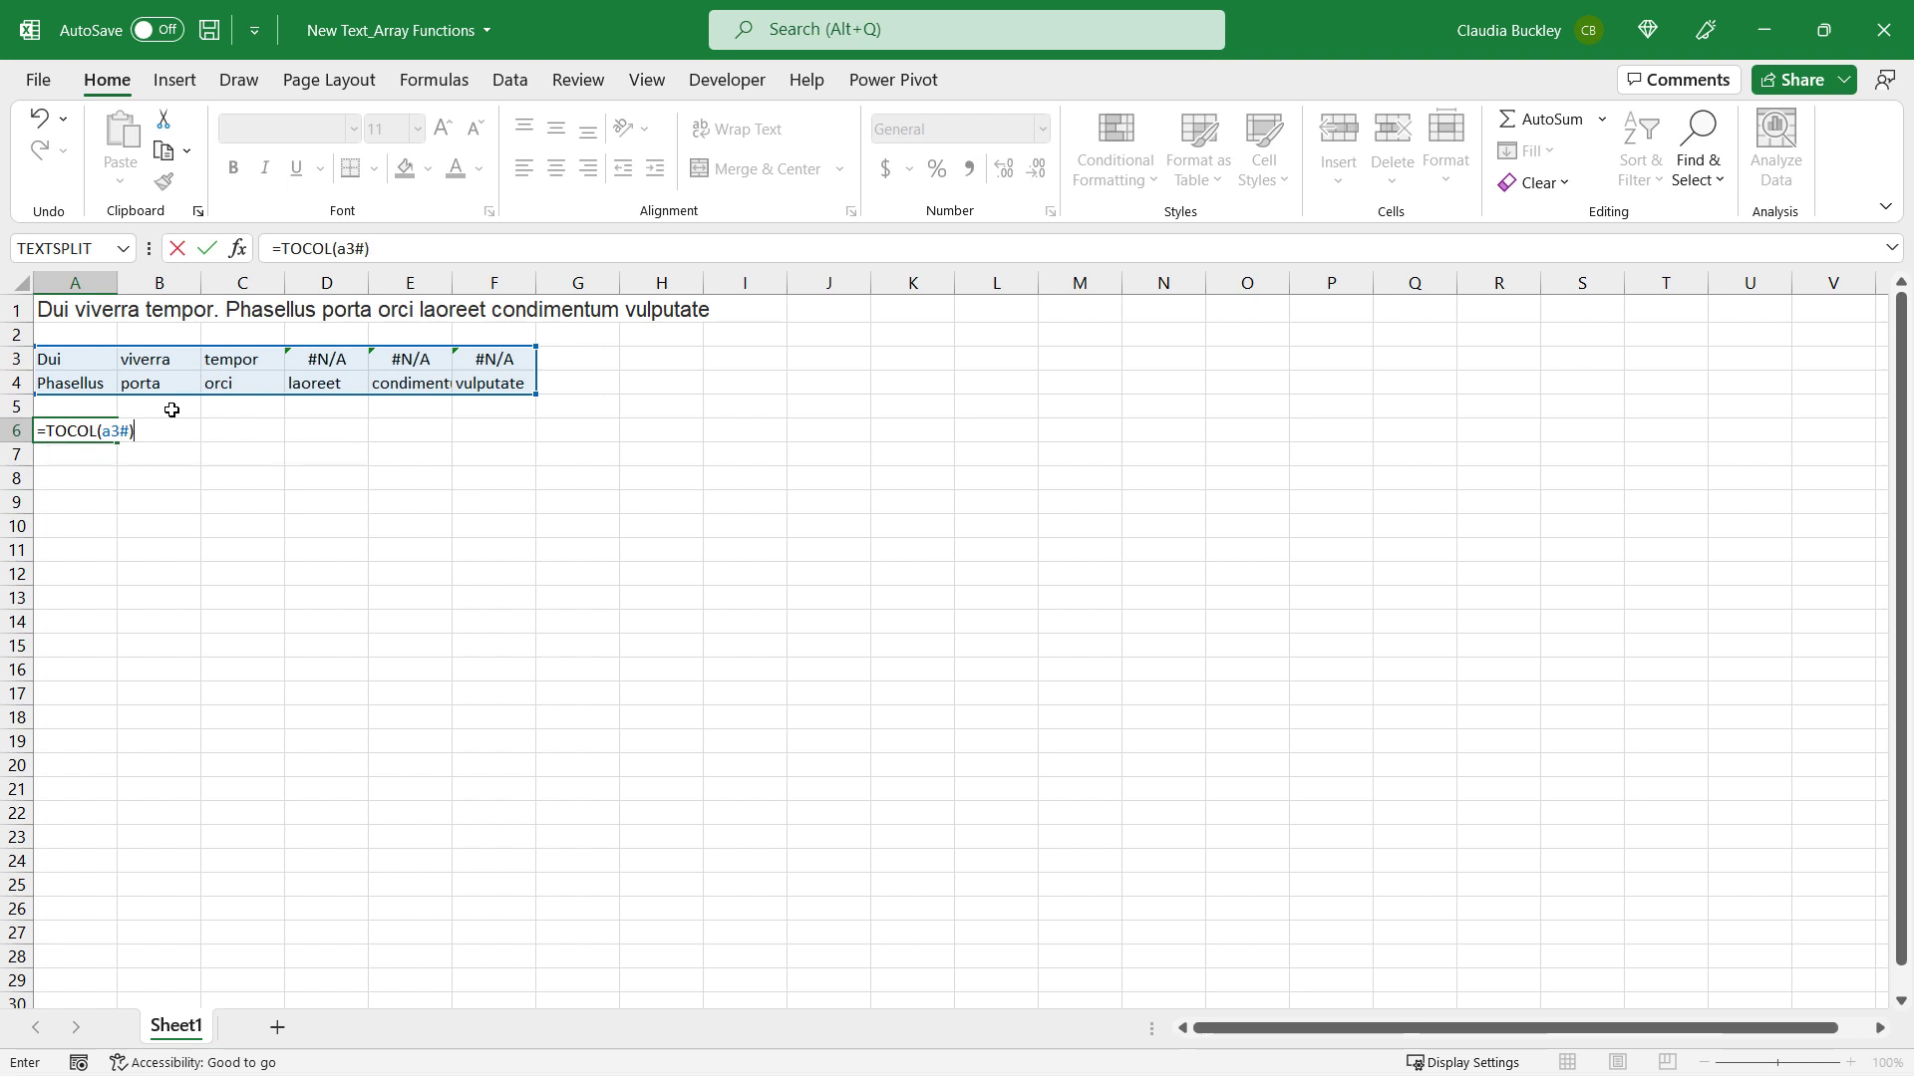
key("Return")
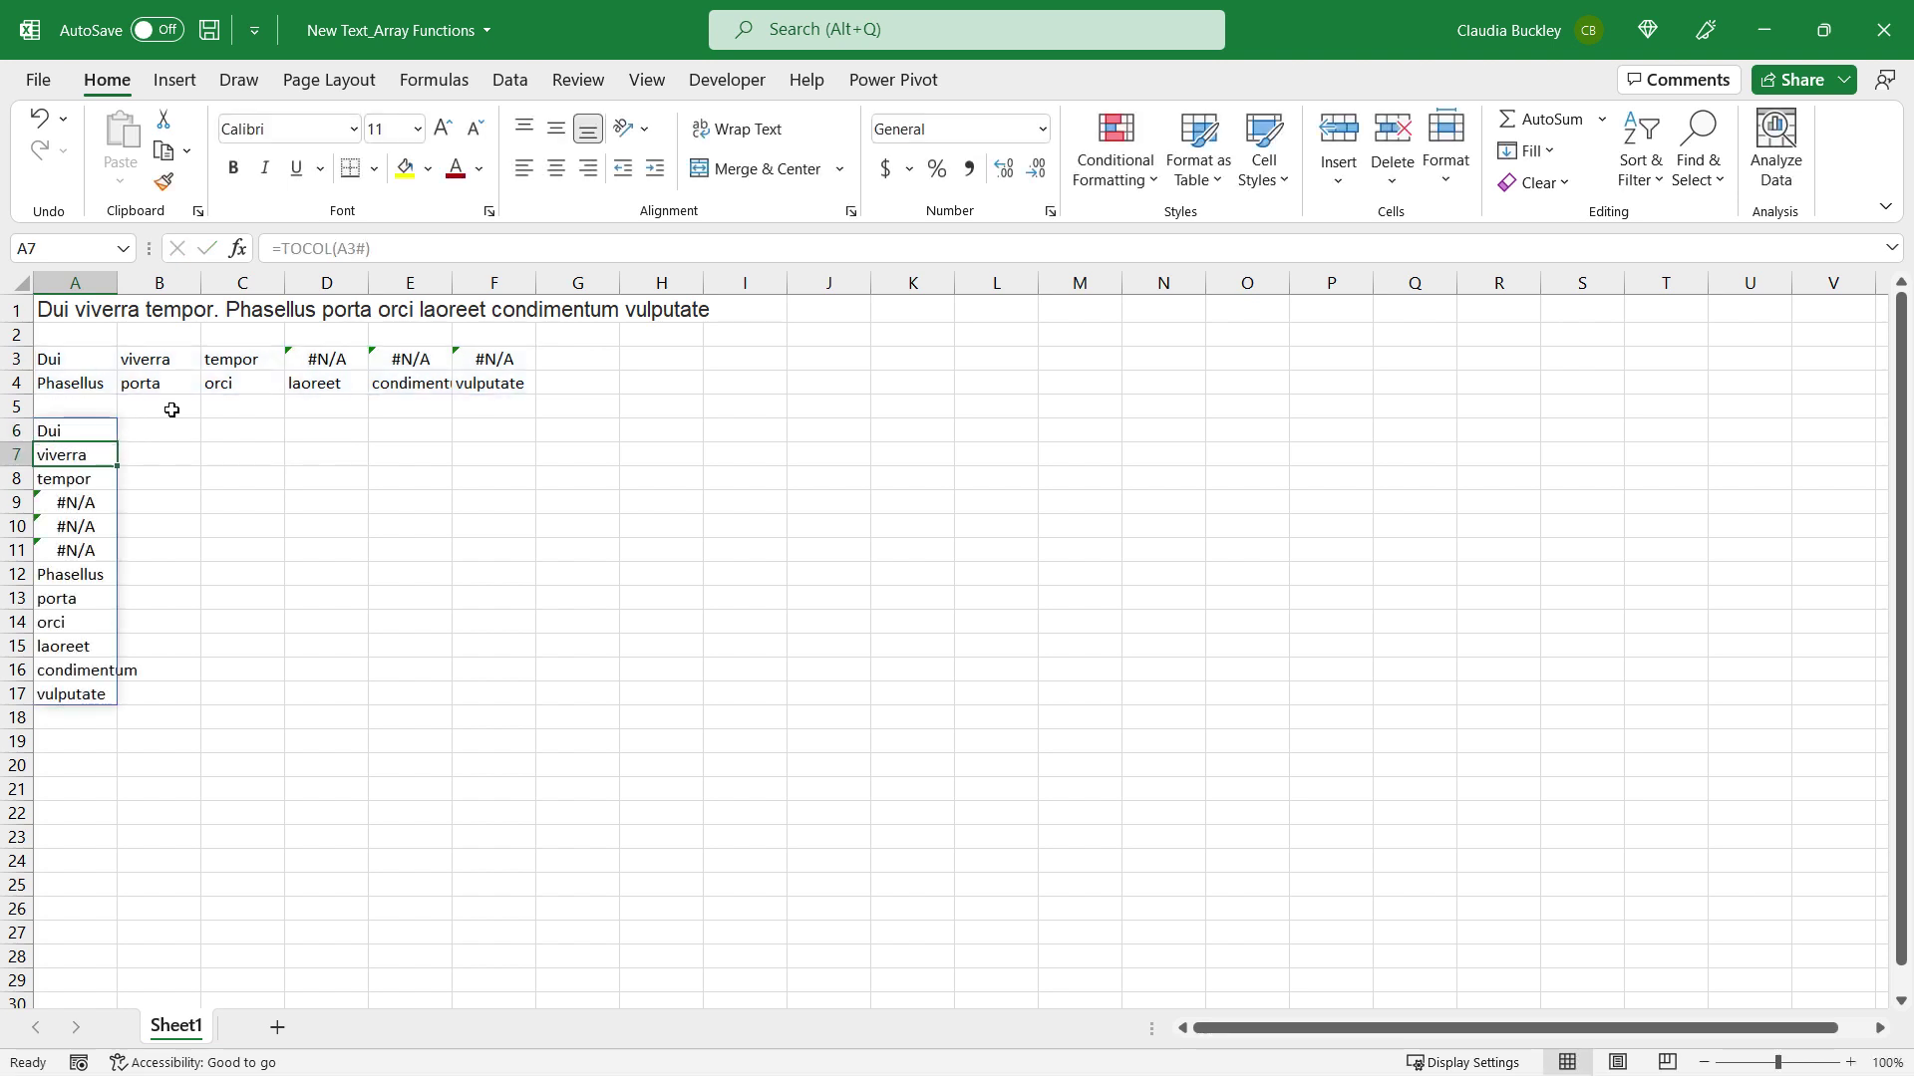
key("Down")
key("Down")
key("Down")
key("Down")
key("Down")
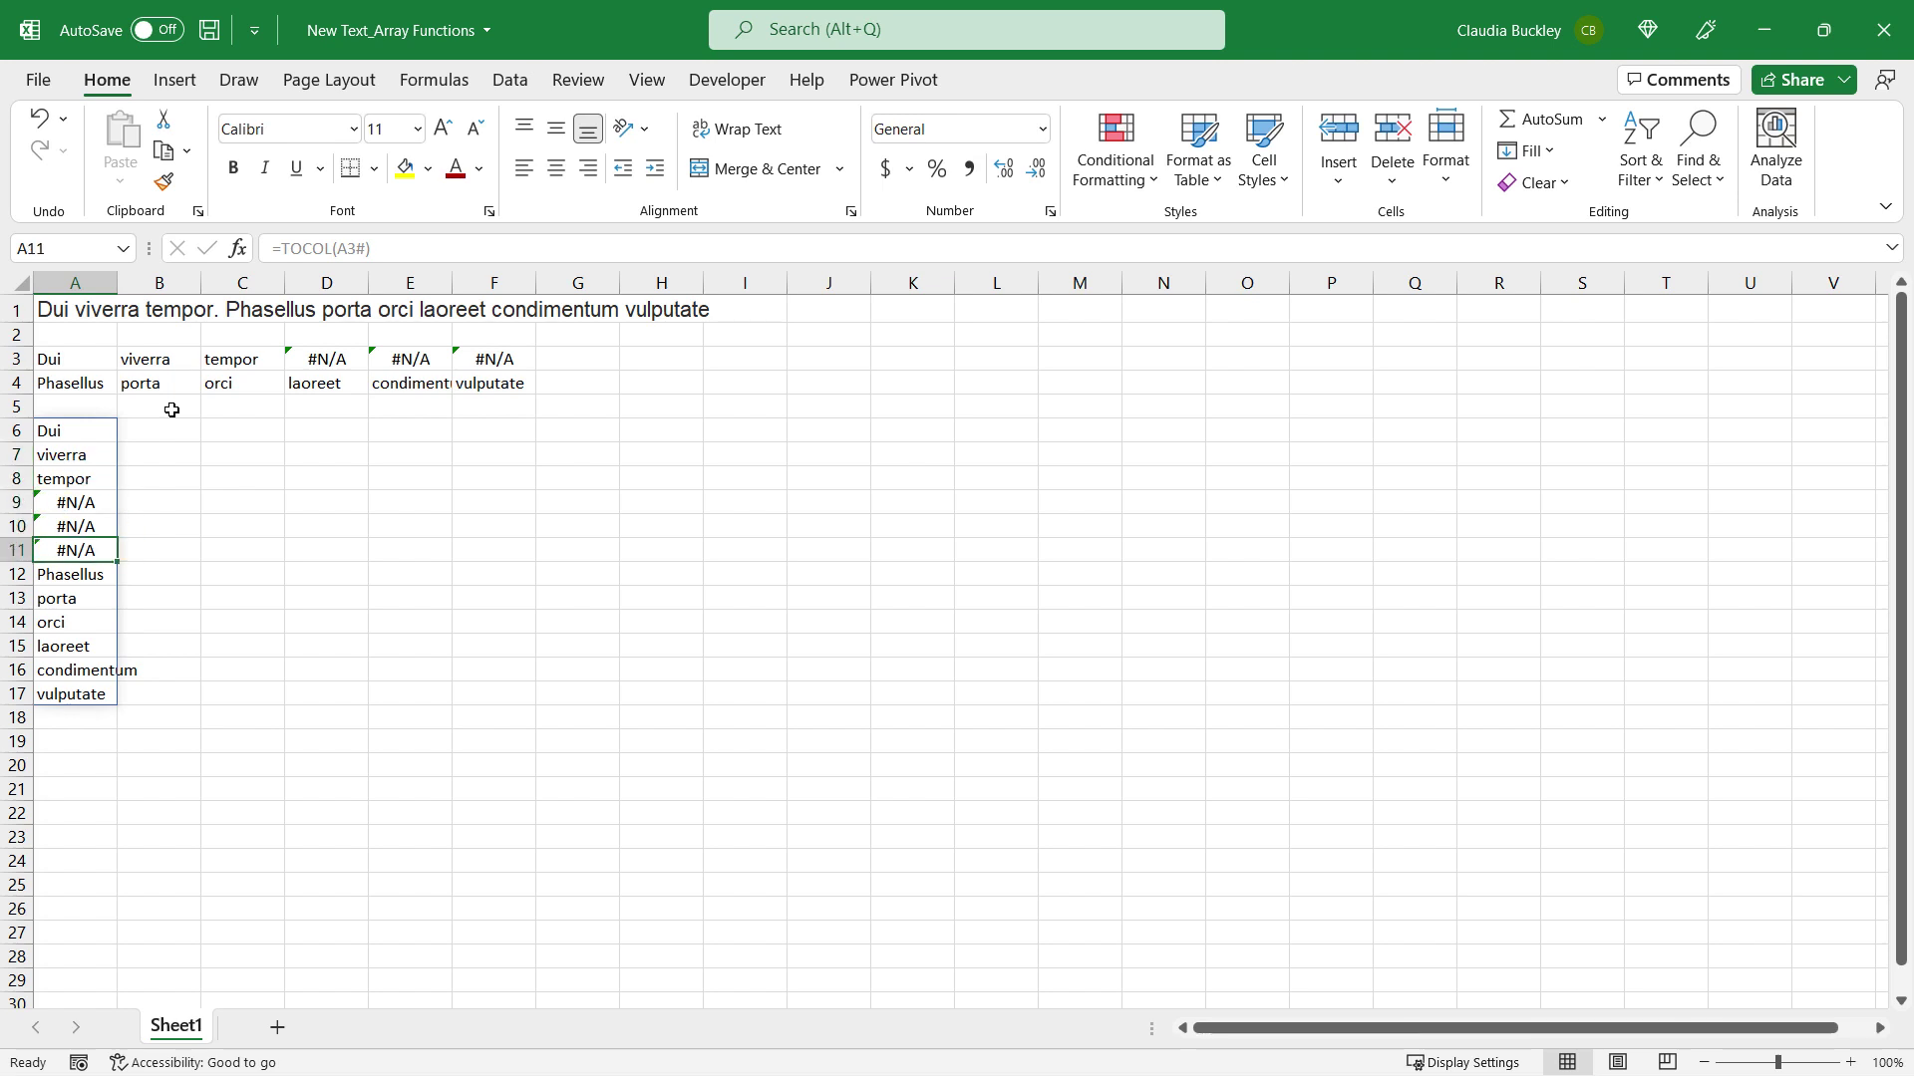
key("Up")
key("Up")
key("Up")
key("Up")
key("Up")
key("Up")
key("Up")
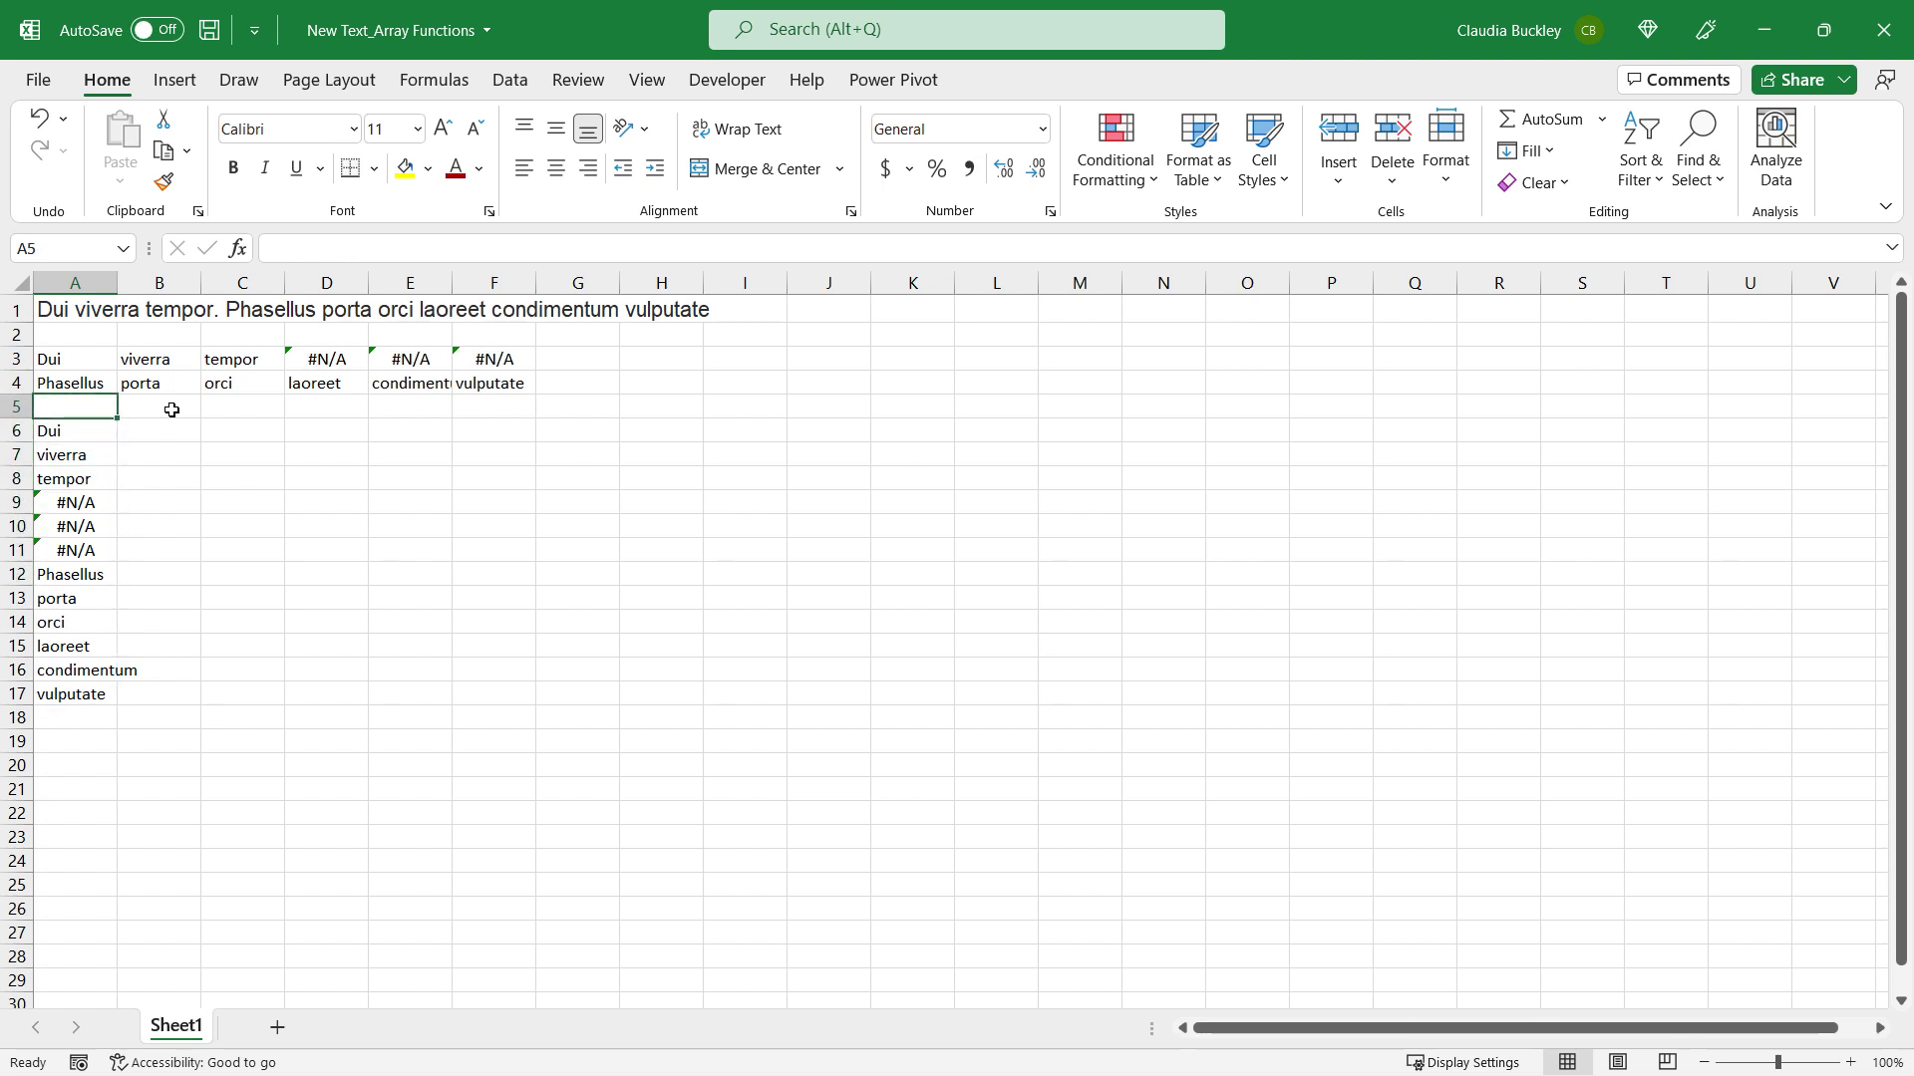
key("Down")
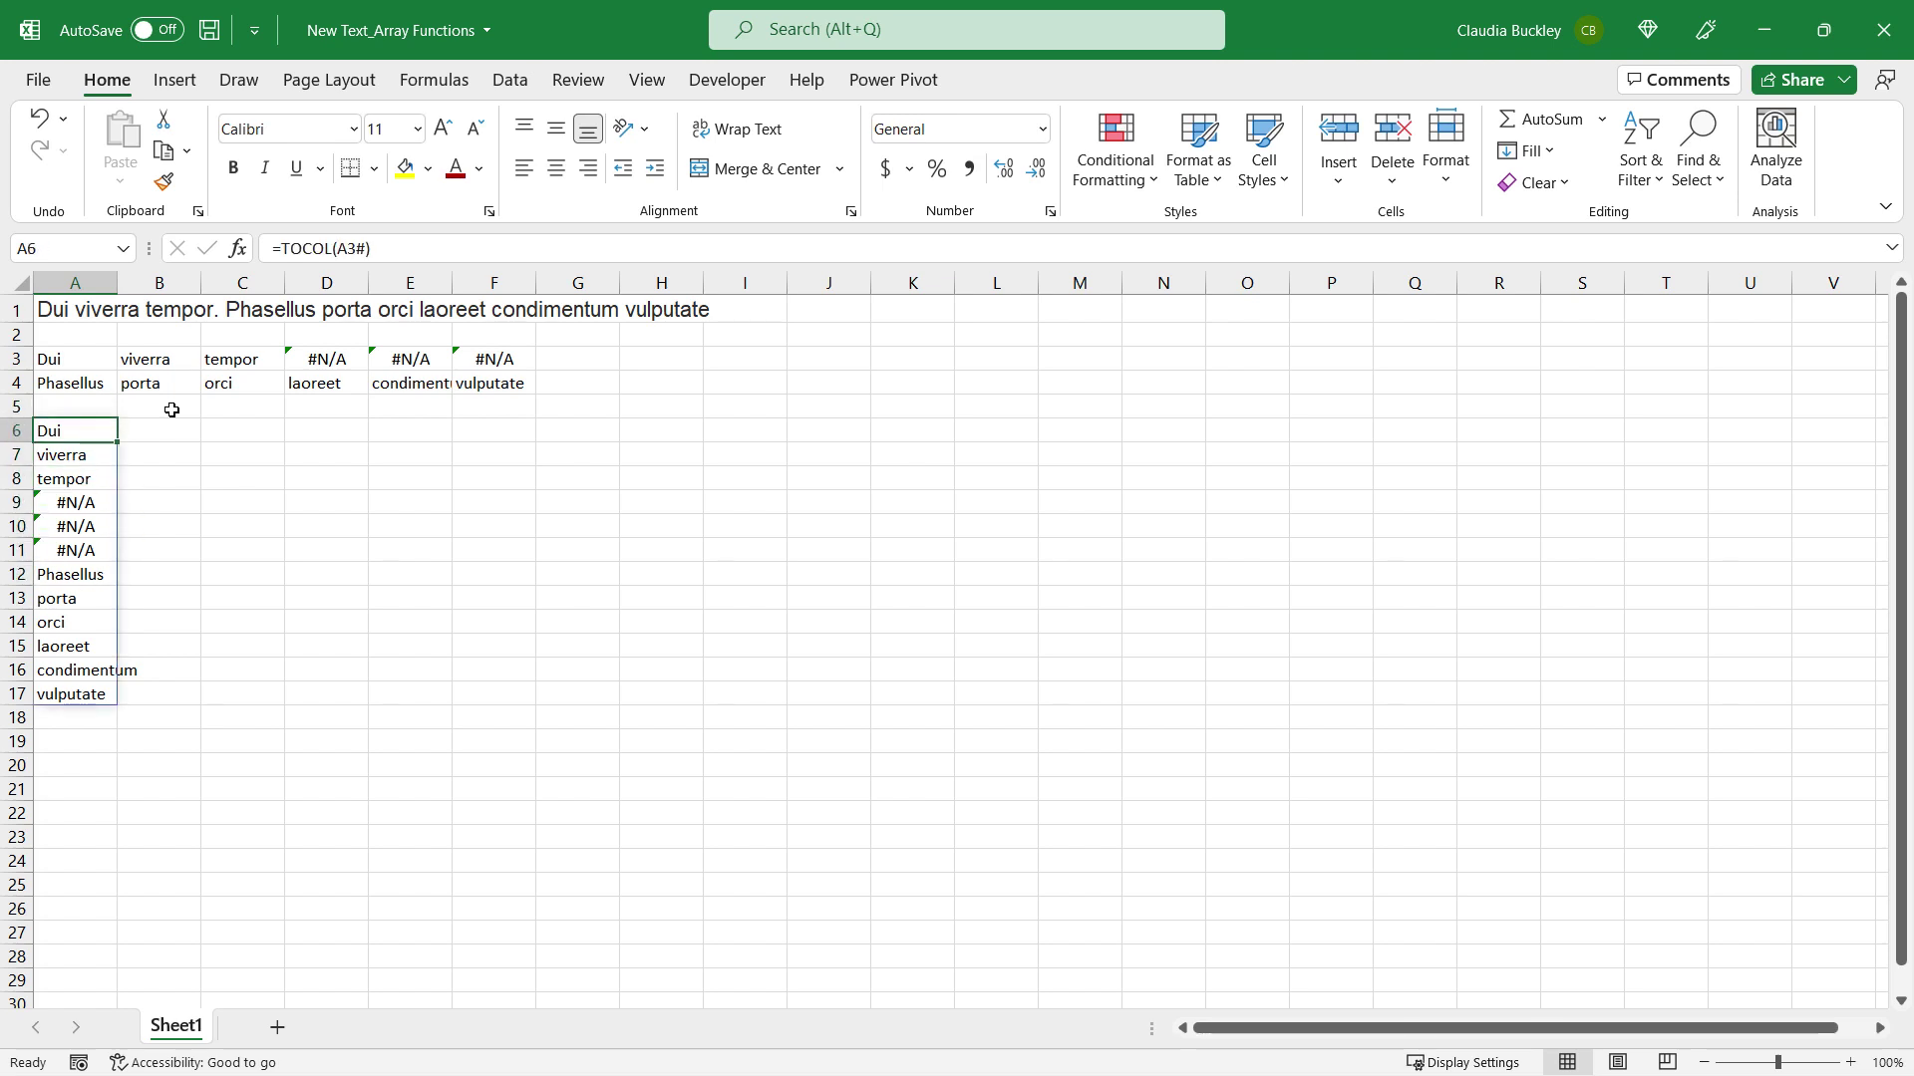
Step: Change the A6 formula to =TOCOL(A3#,2,FALSE) so only the nine words spill
left_click(368, 251)
type(",")
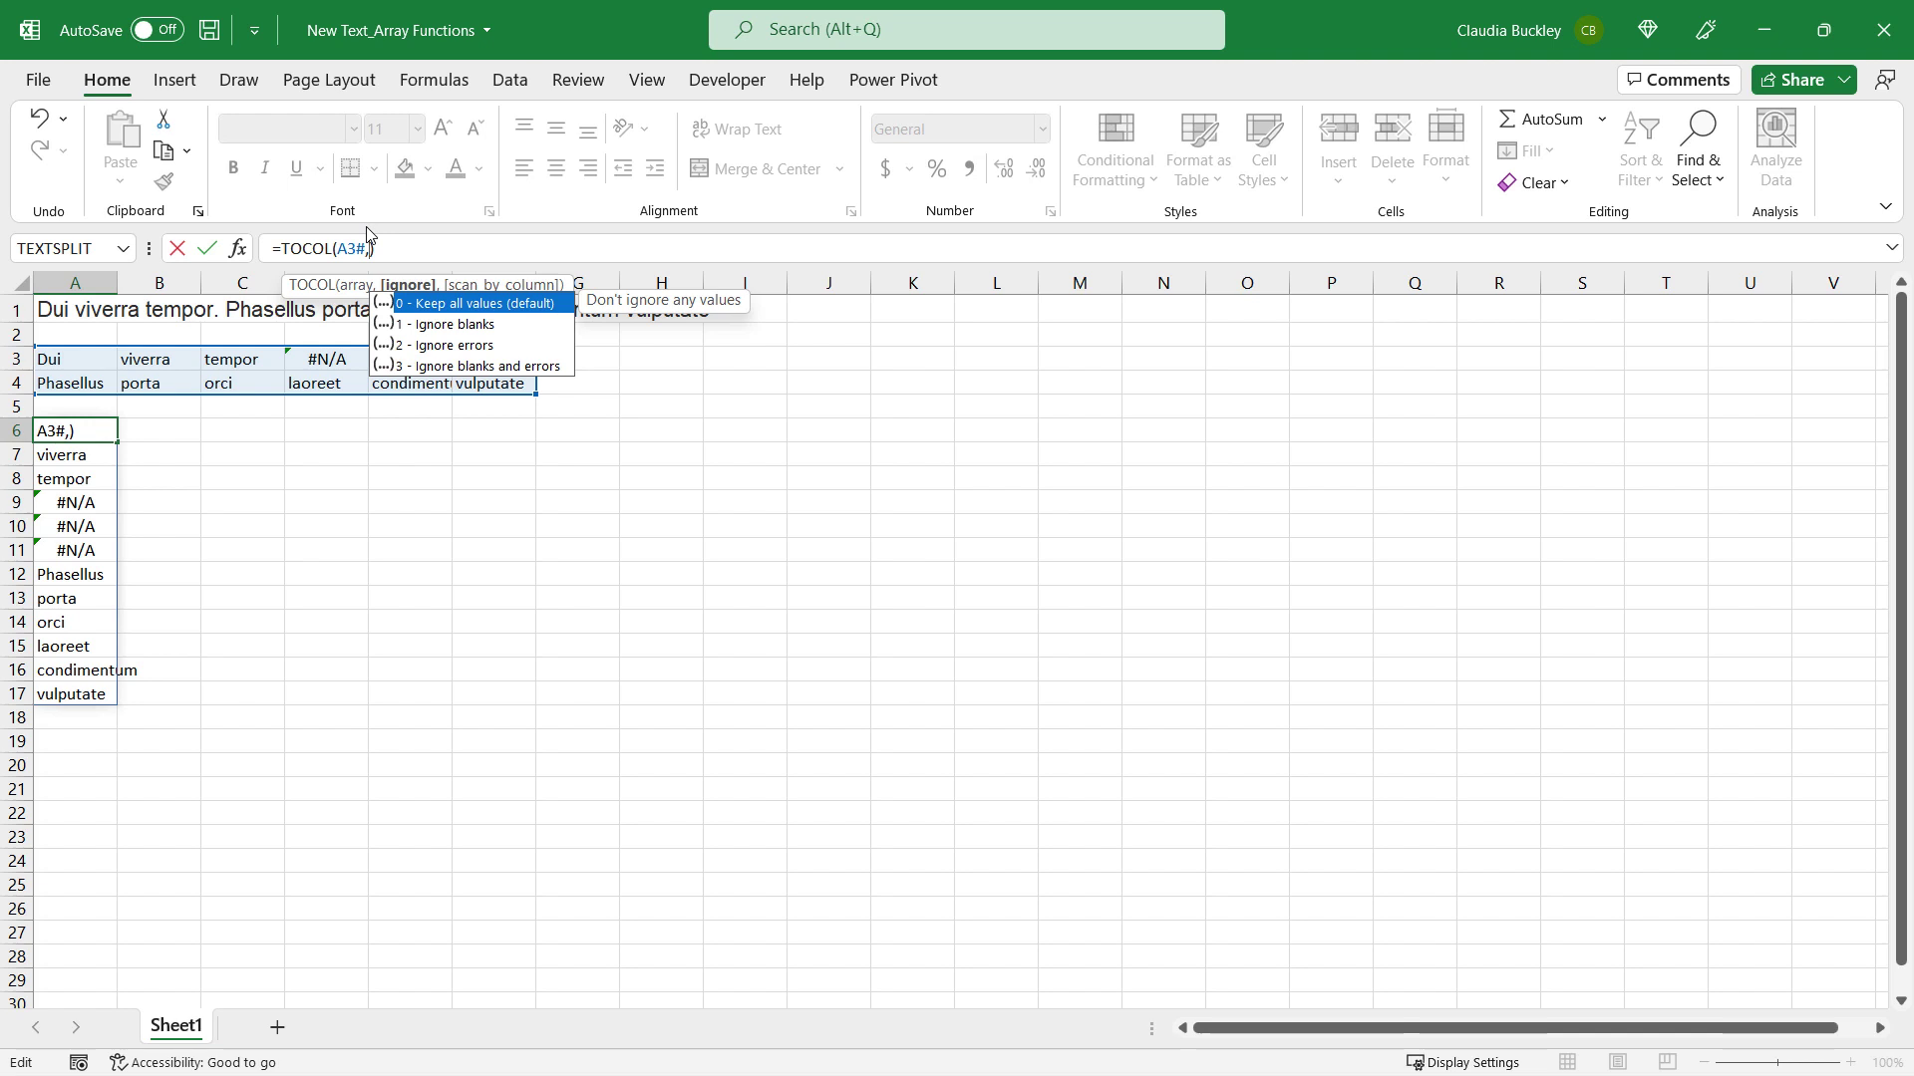
type("2,")
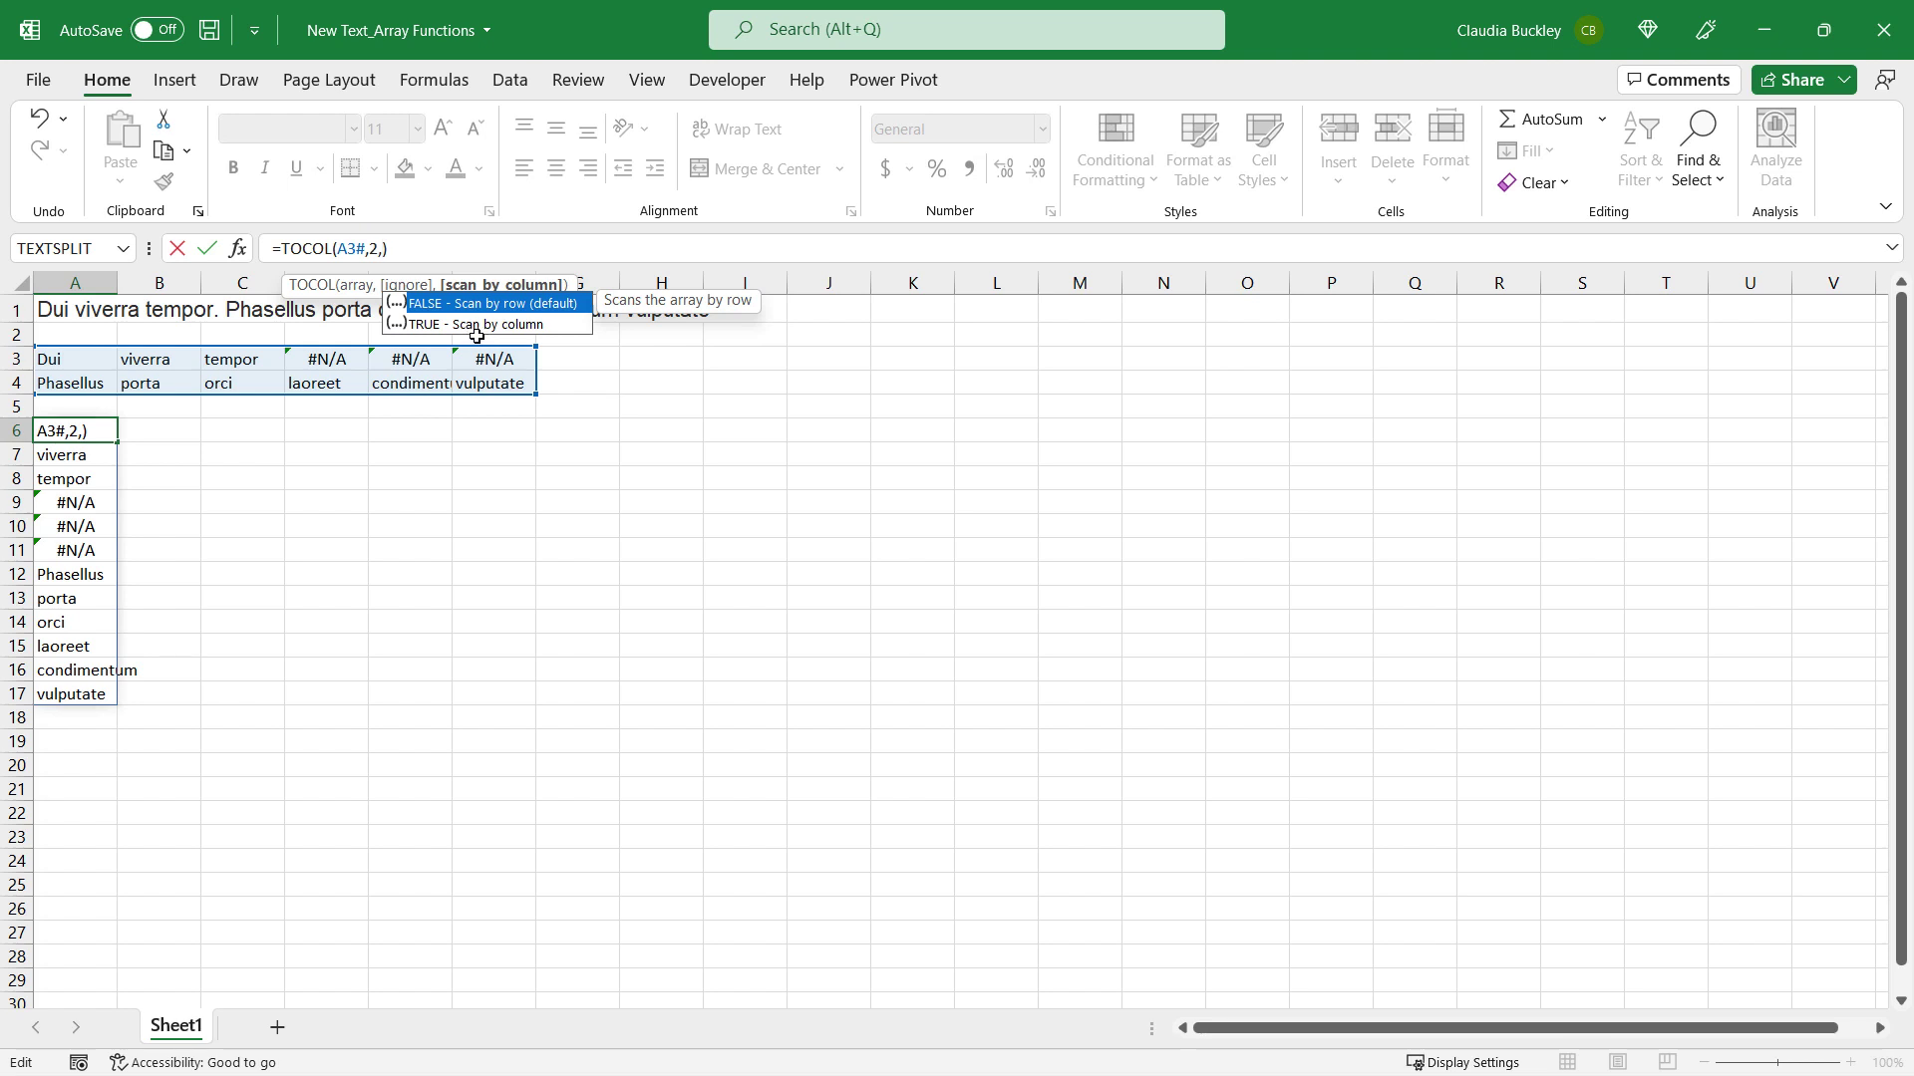
key("Escape")
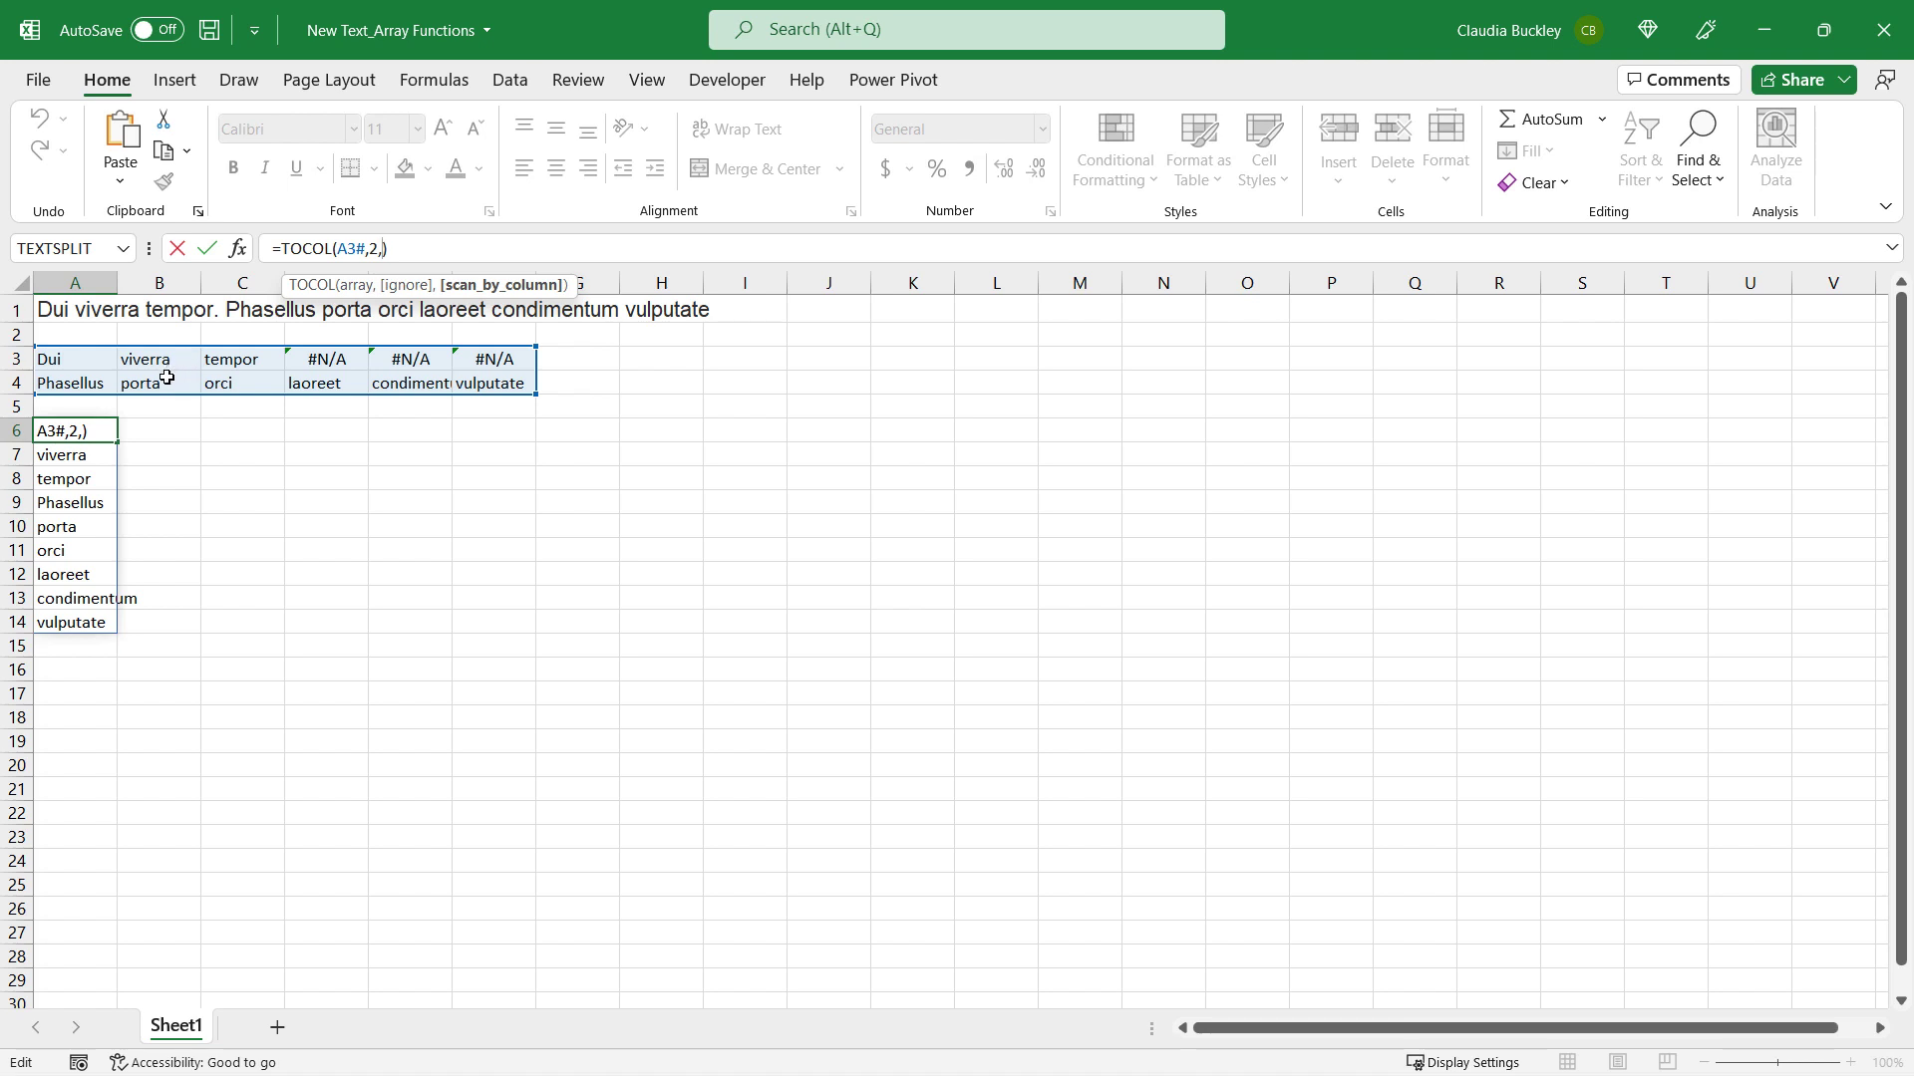
type("f")
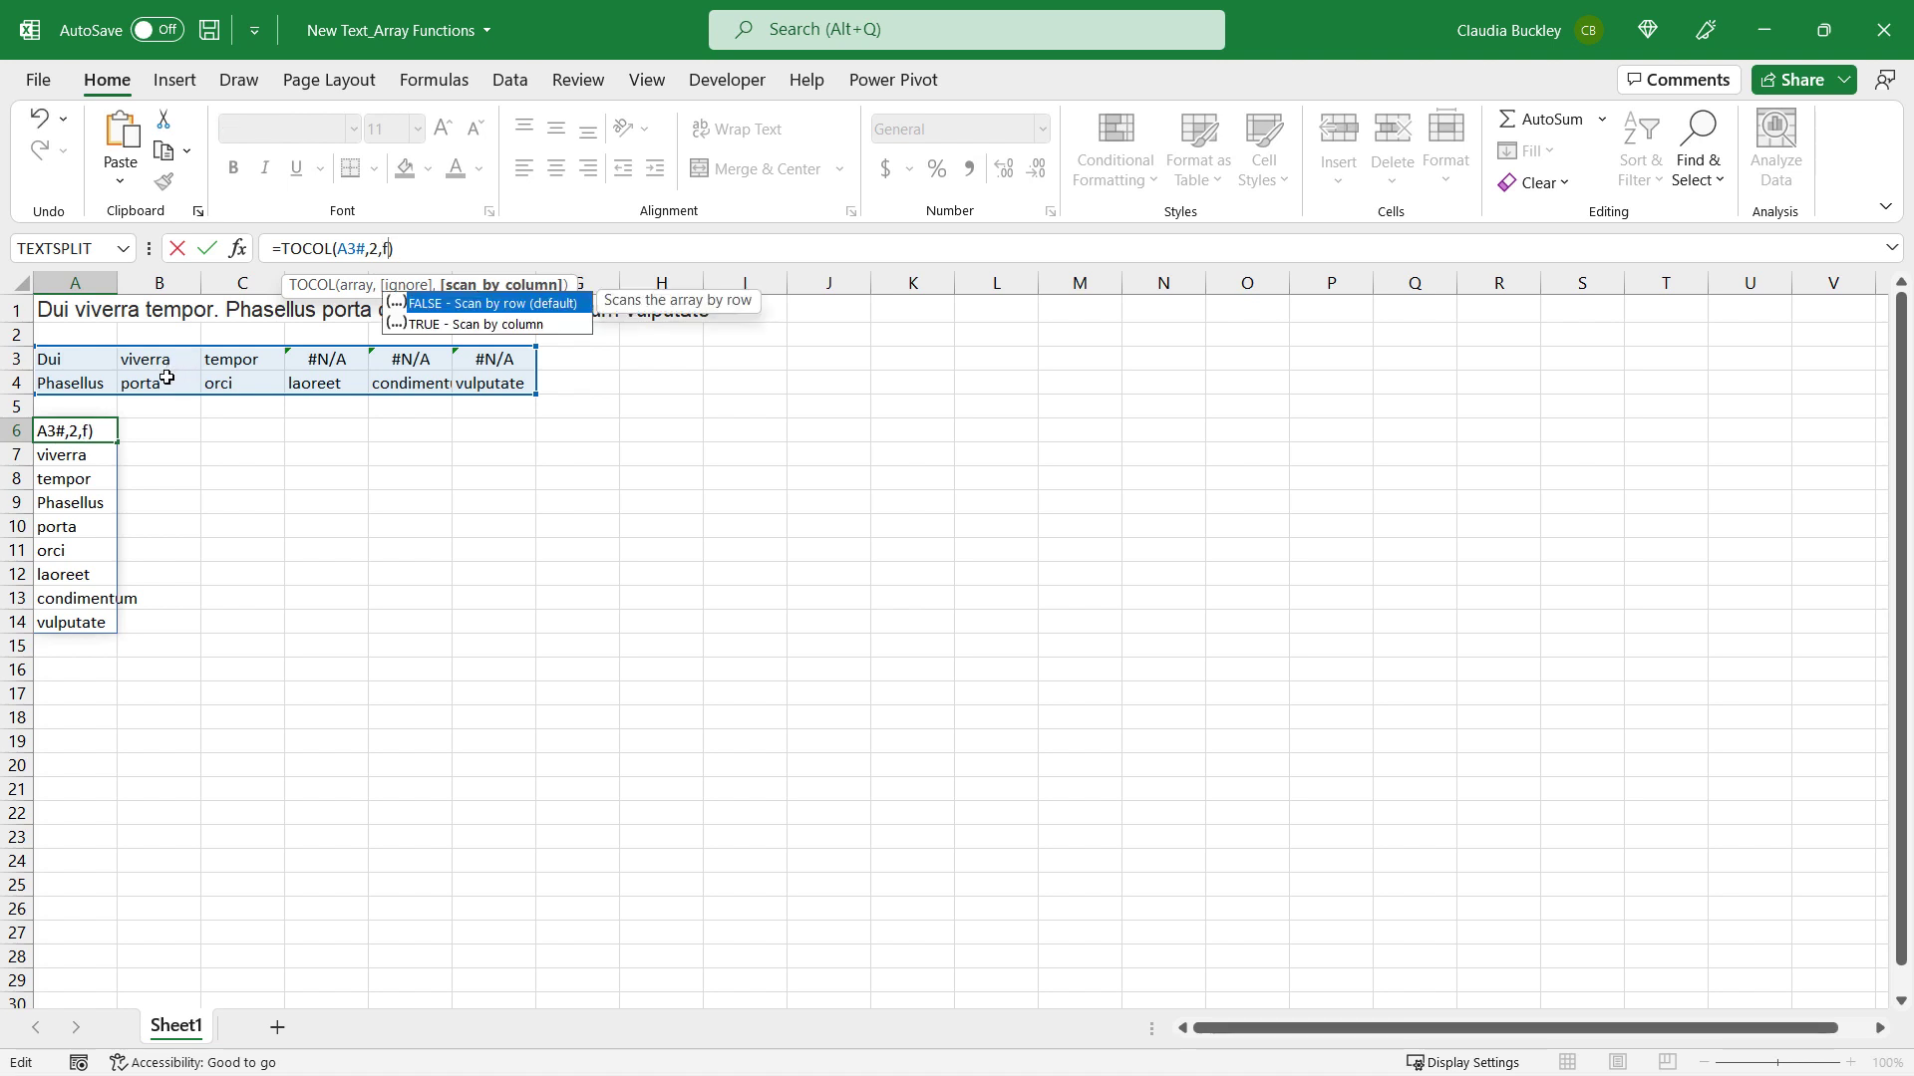
type("alse")
key("Return")
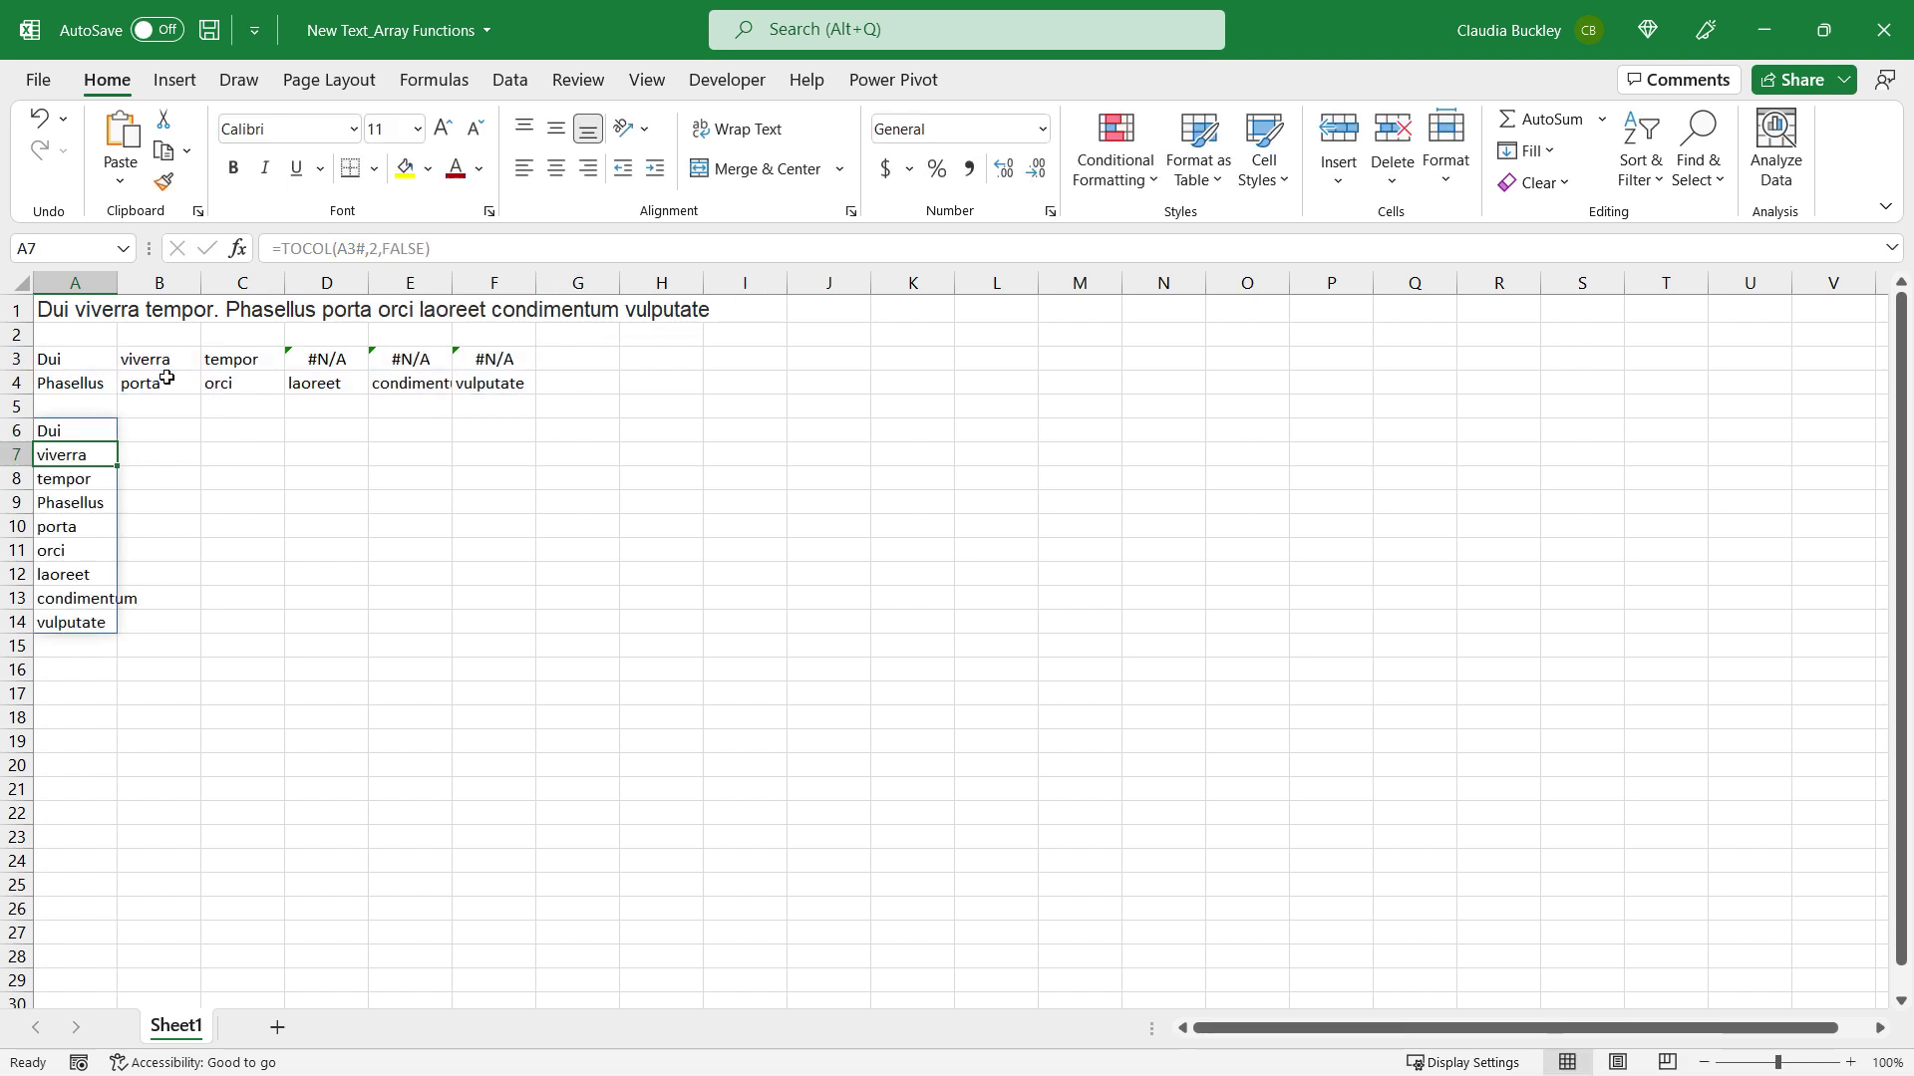
Step: Enter =WRAPCOLS(A6#,2) in A17 to wrap the nine words into two-row columns
left_click(75, 694)
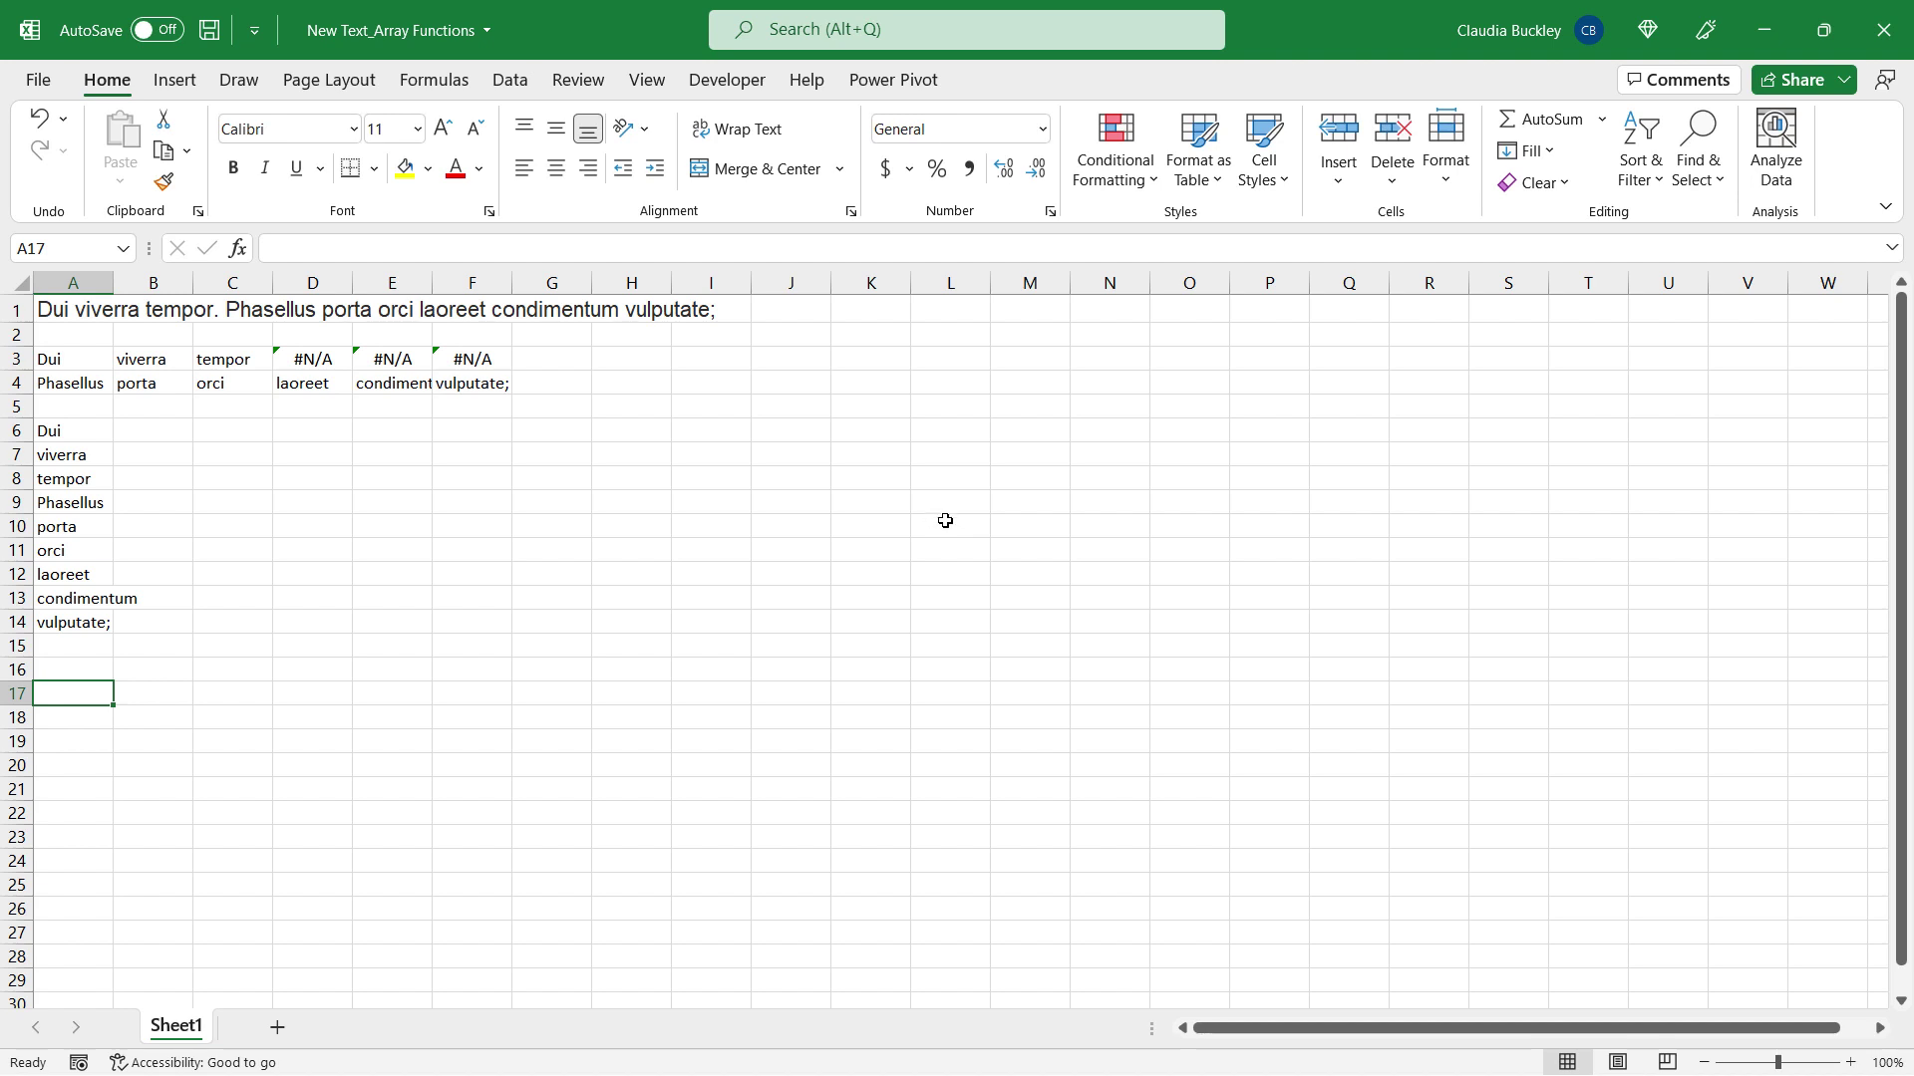
type("=wrap")
key("Tab")
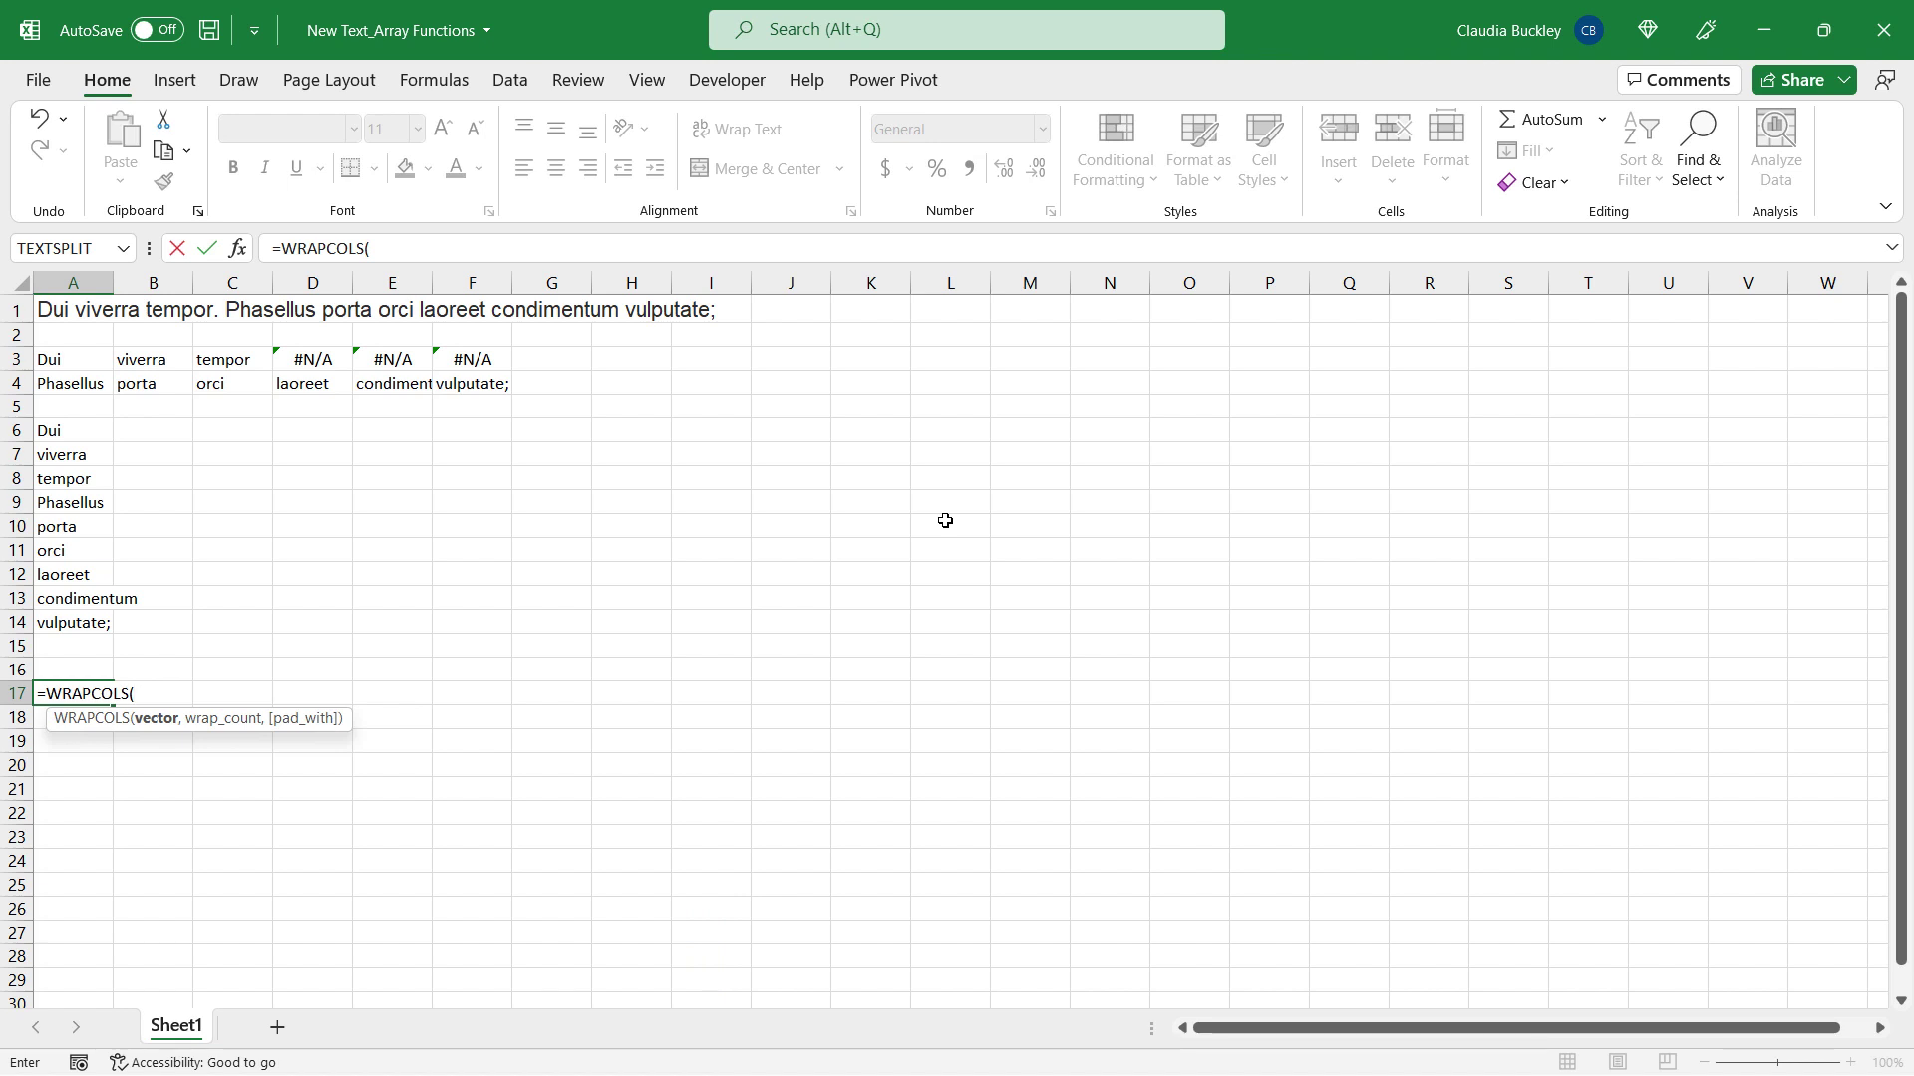
type("a6")
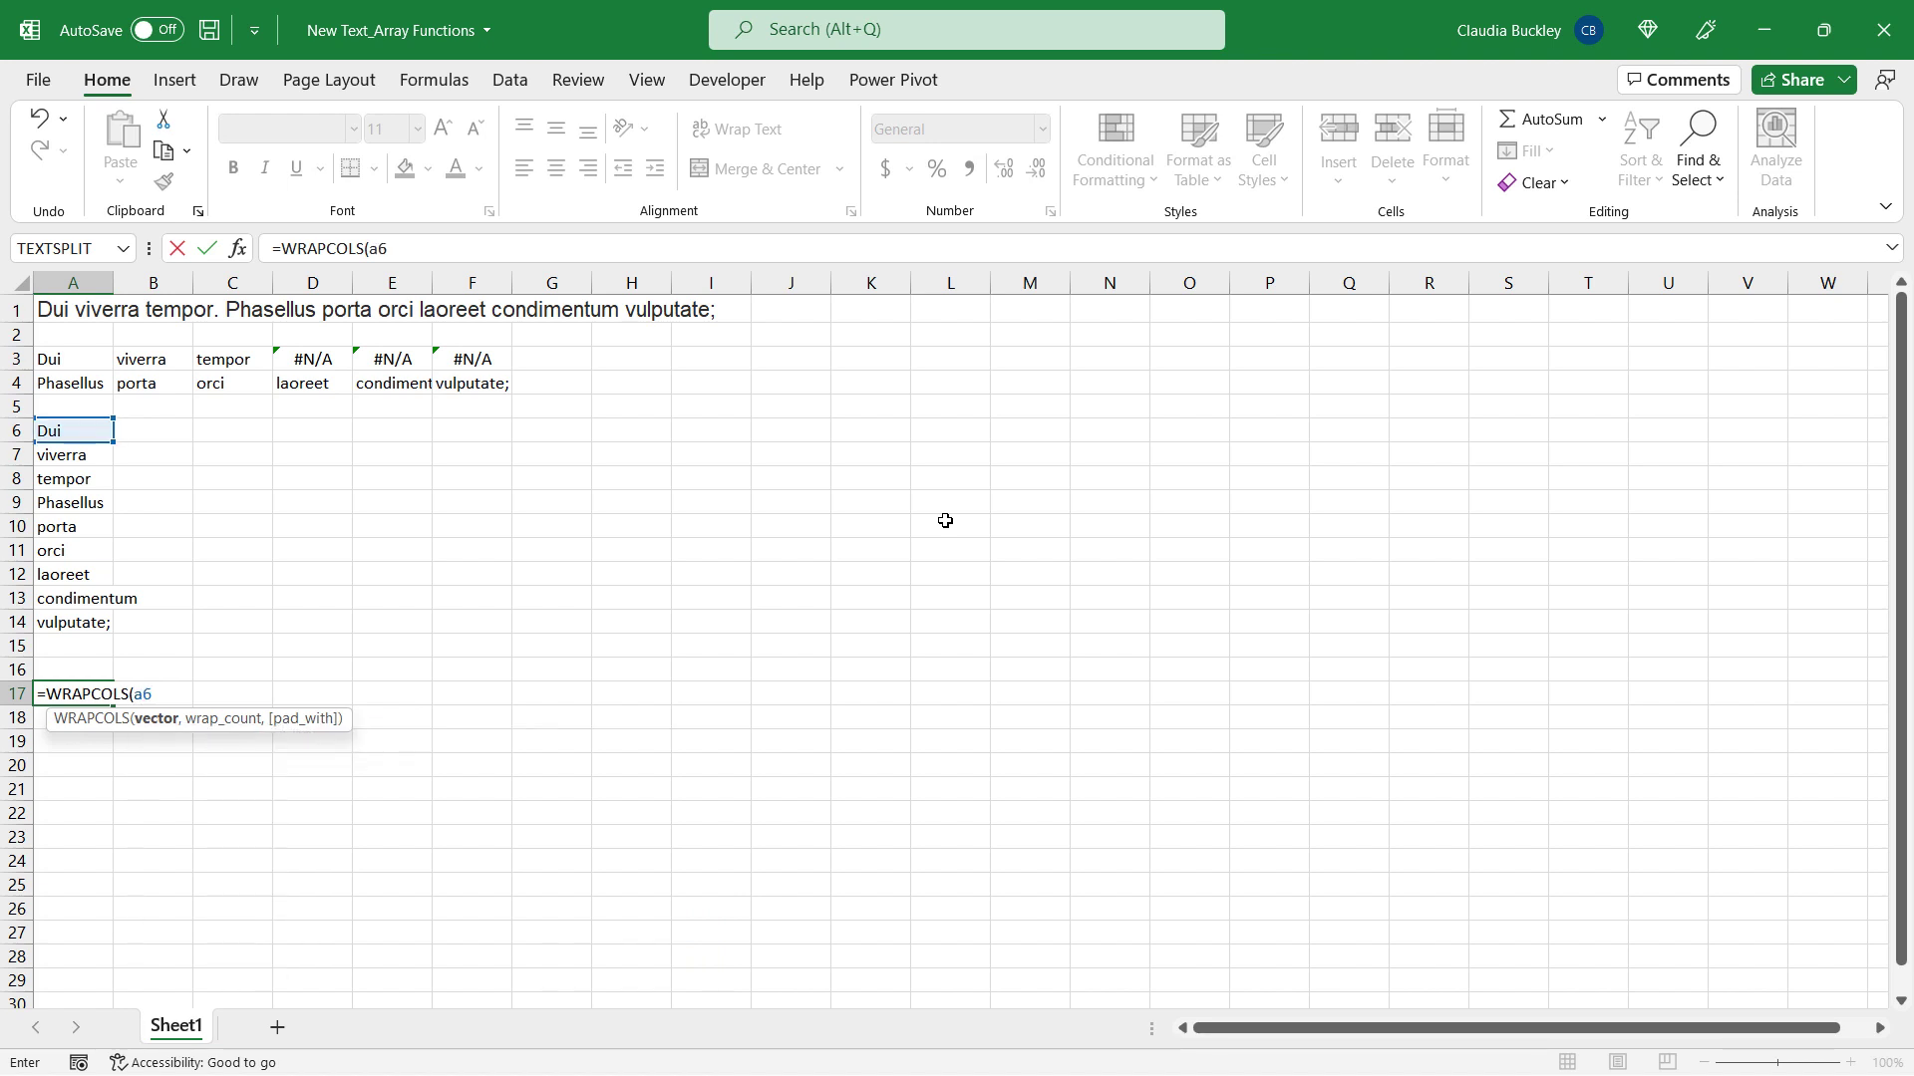
type("#")
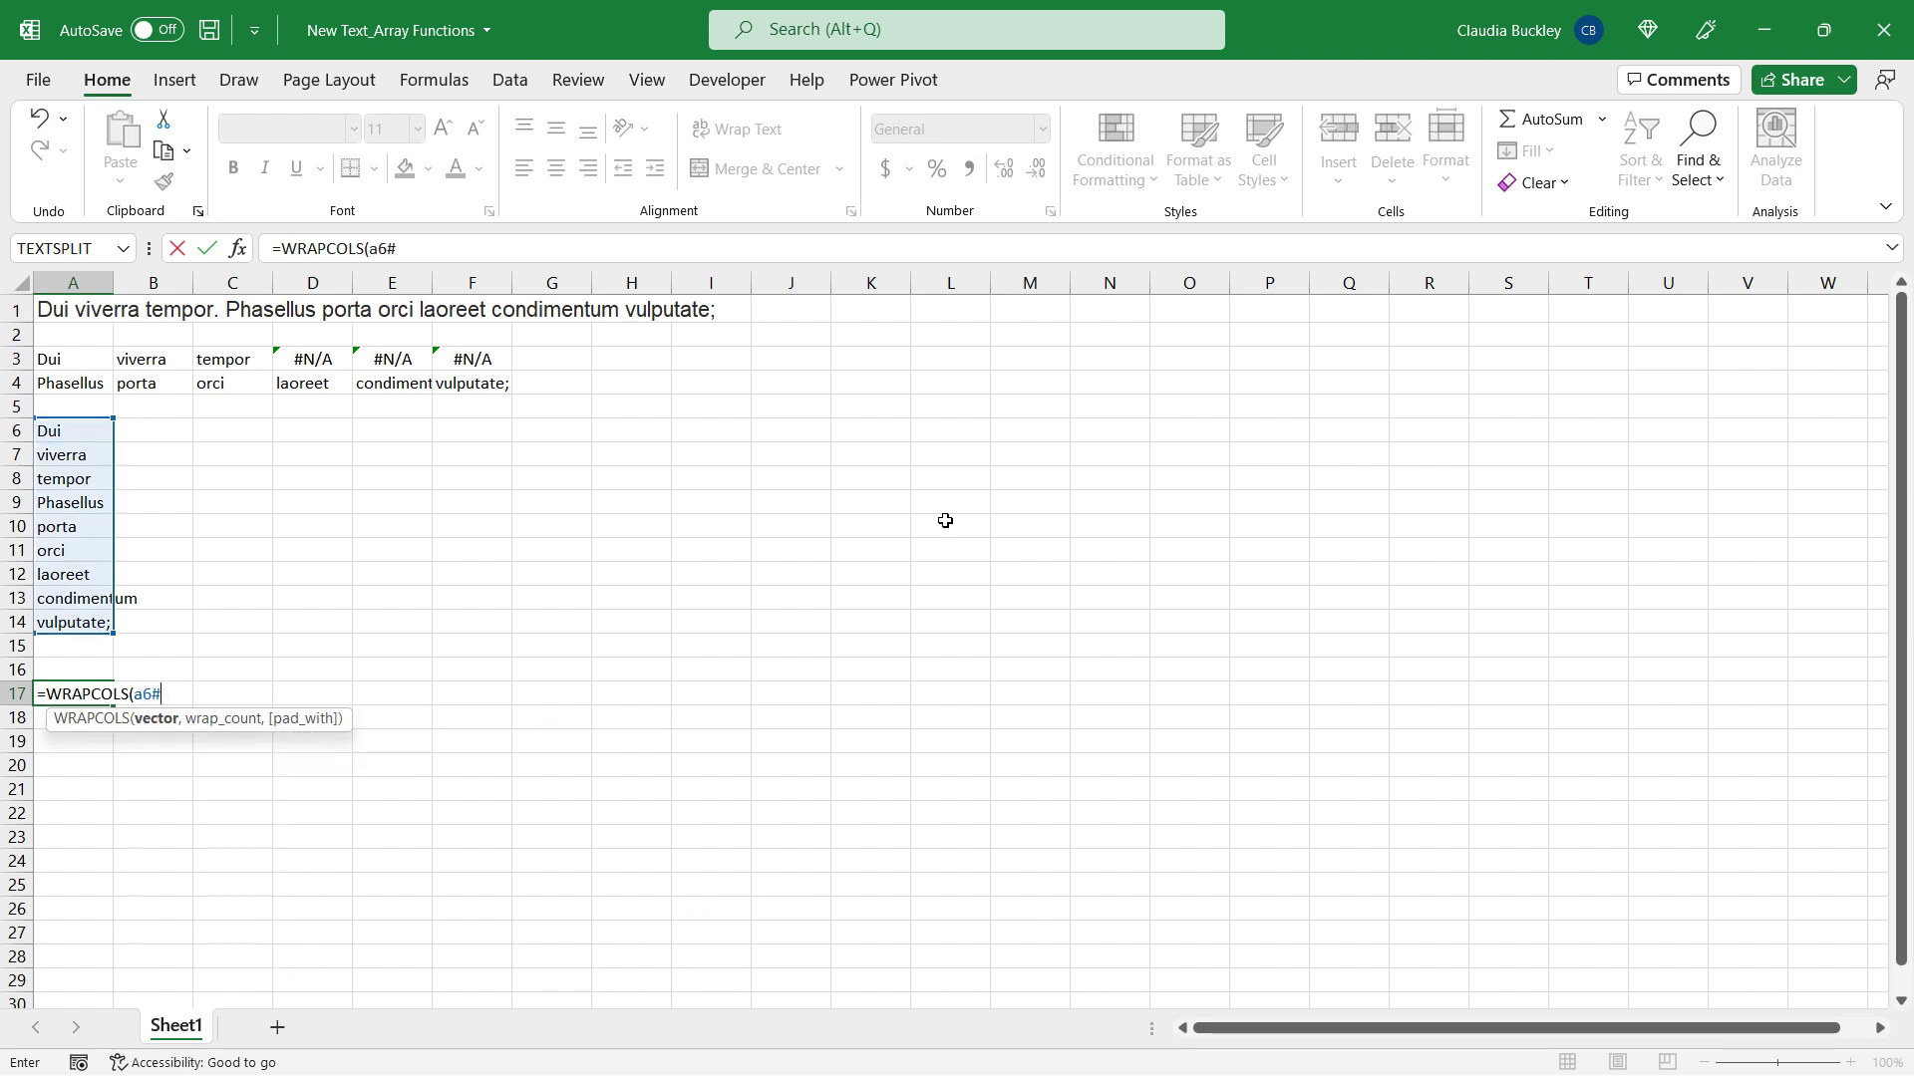
type(",2)")
key("Return")
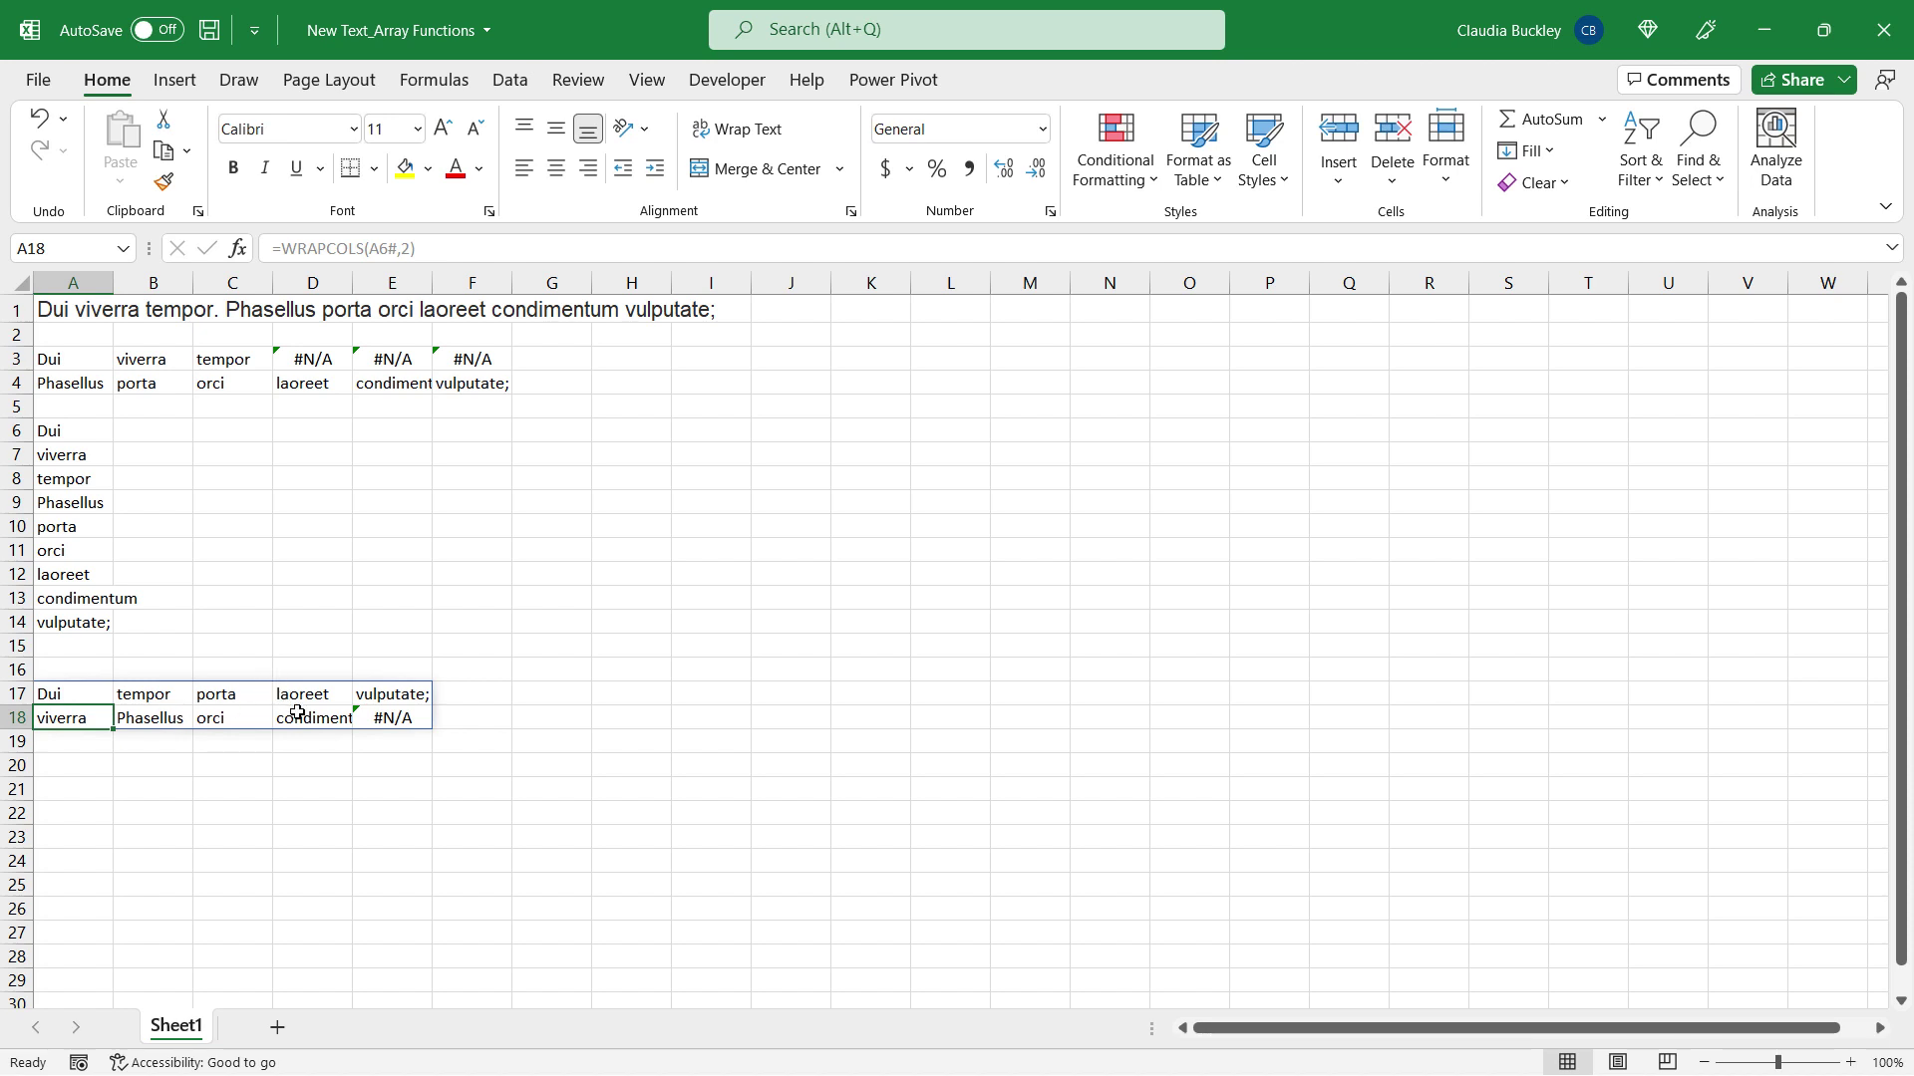
Step: Change A17's formula to =WRAPCOLS(A6#,2,"") so E18 shows a blank instead of #N/A
left_click(384, 716)
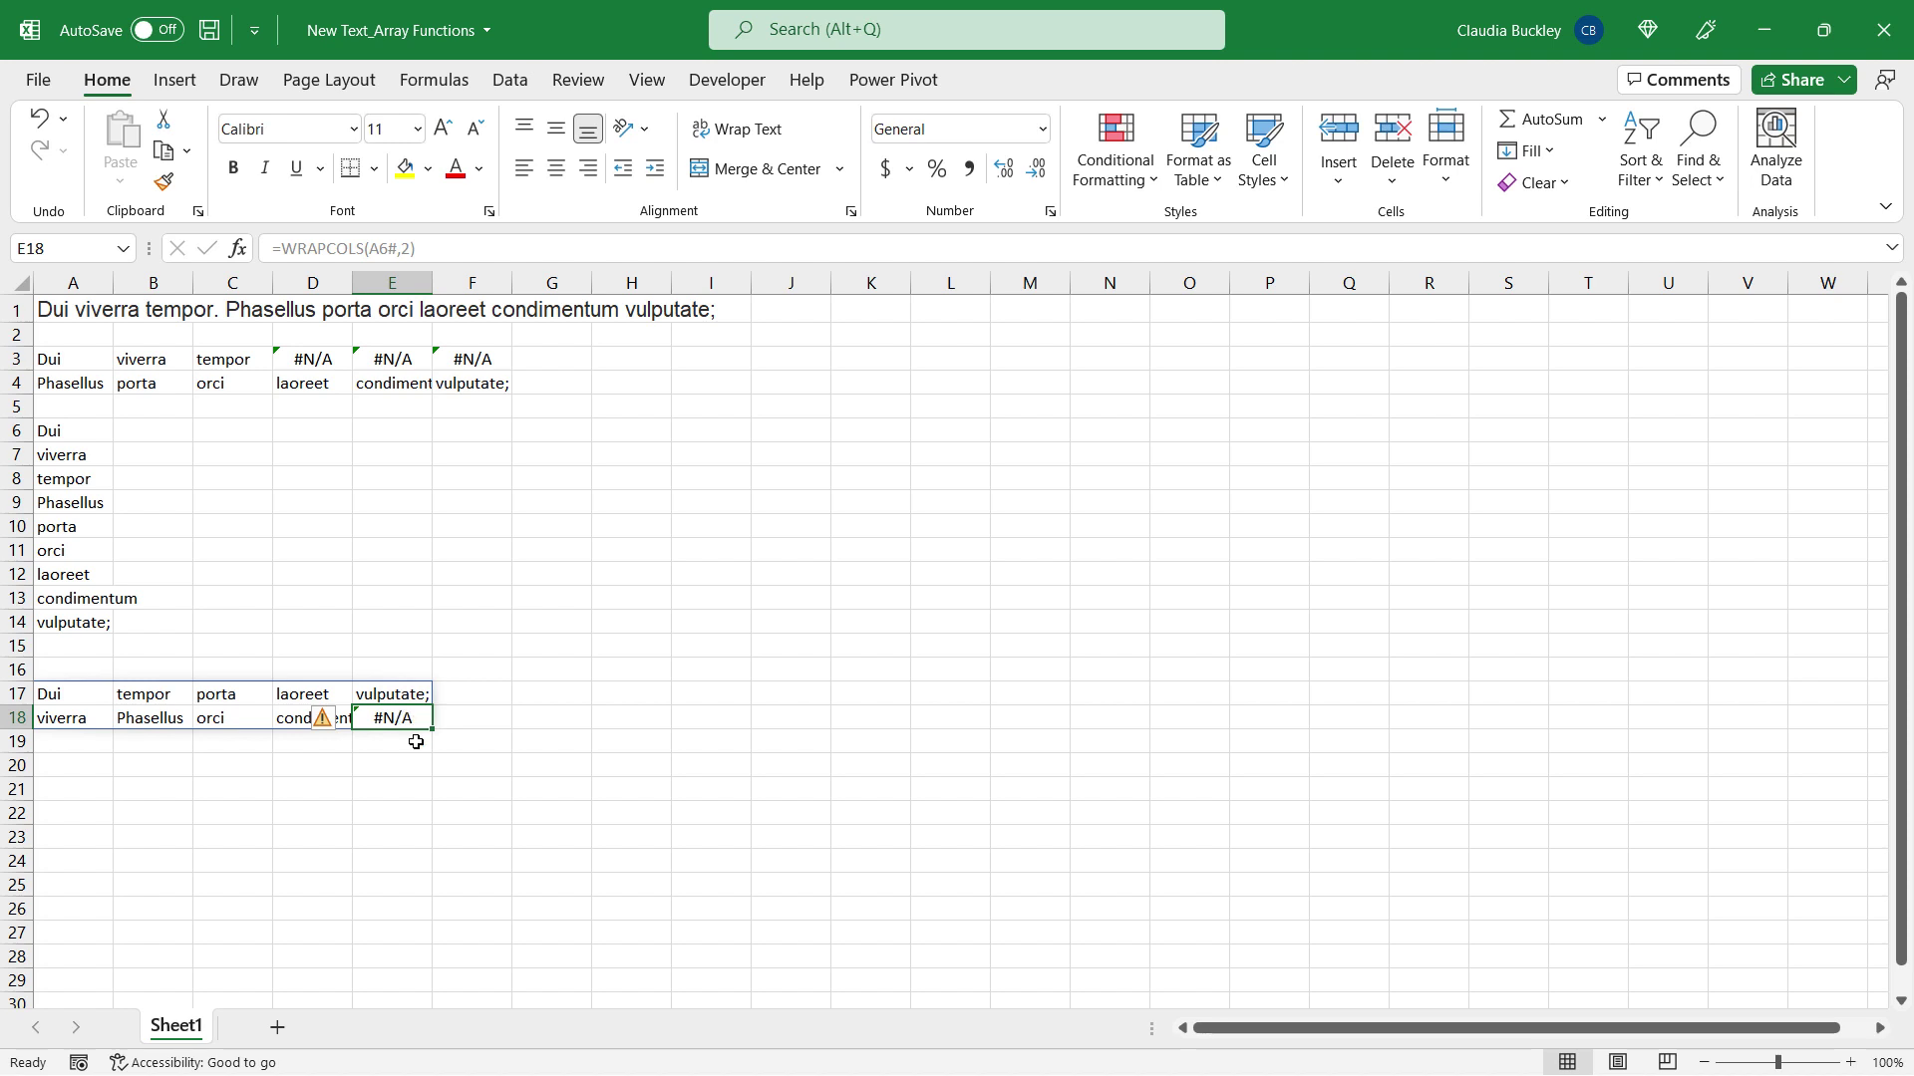
left_click(72, 695)
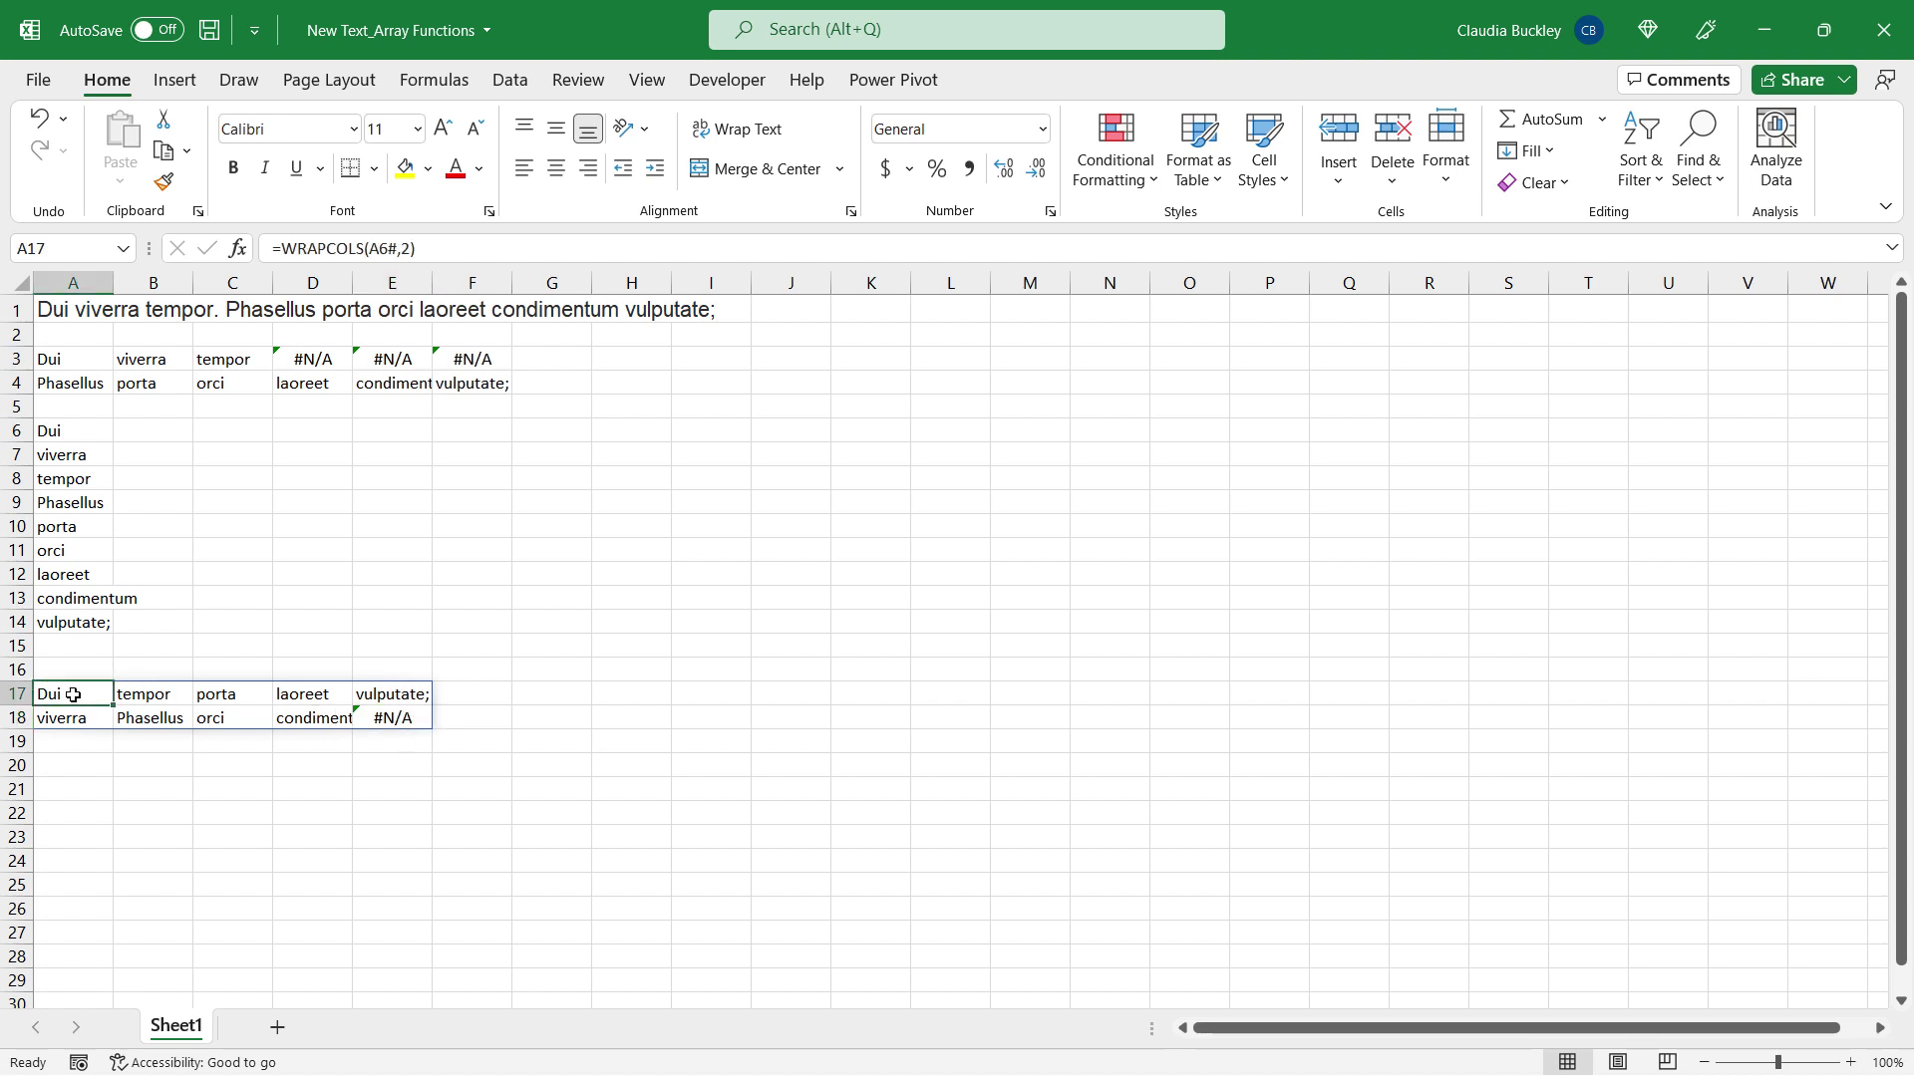
left_click(410, 250)
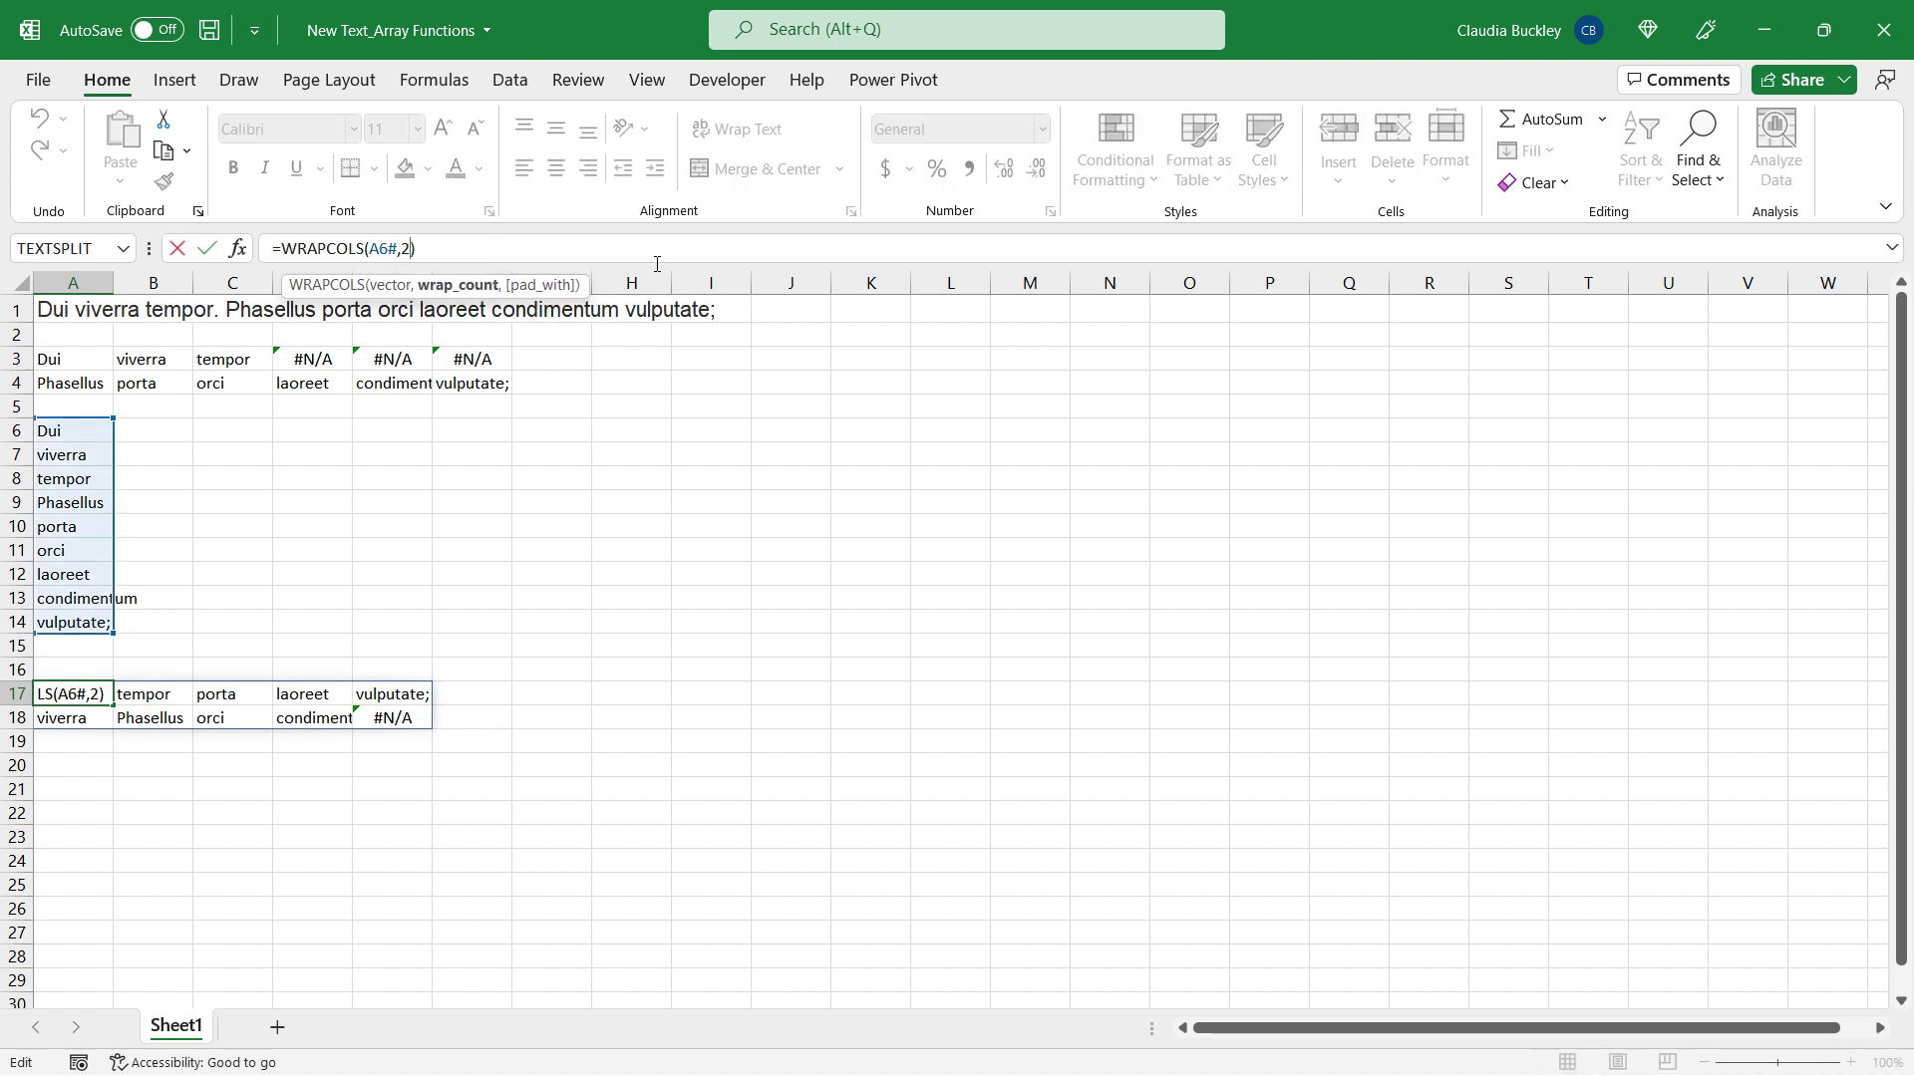
type(",\"")
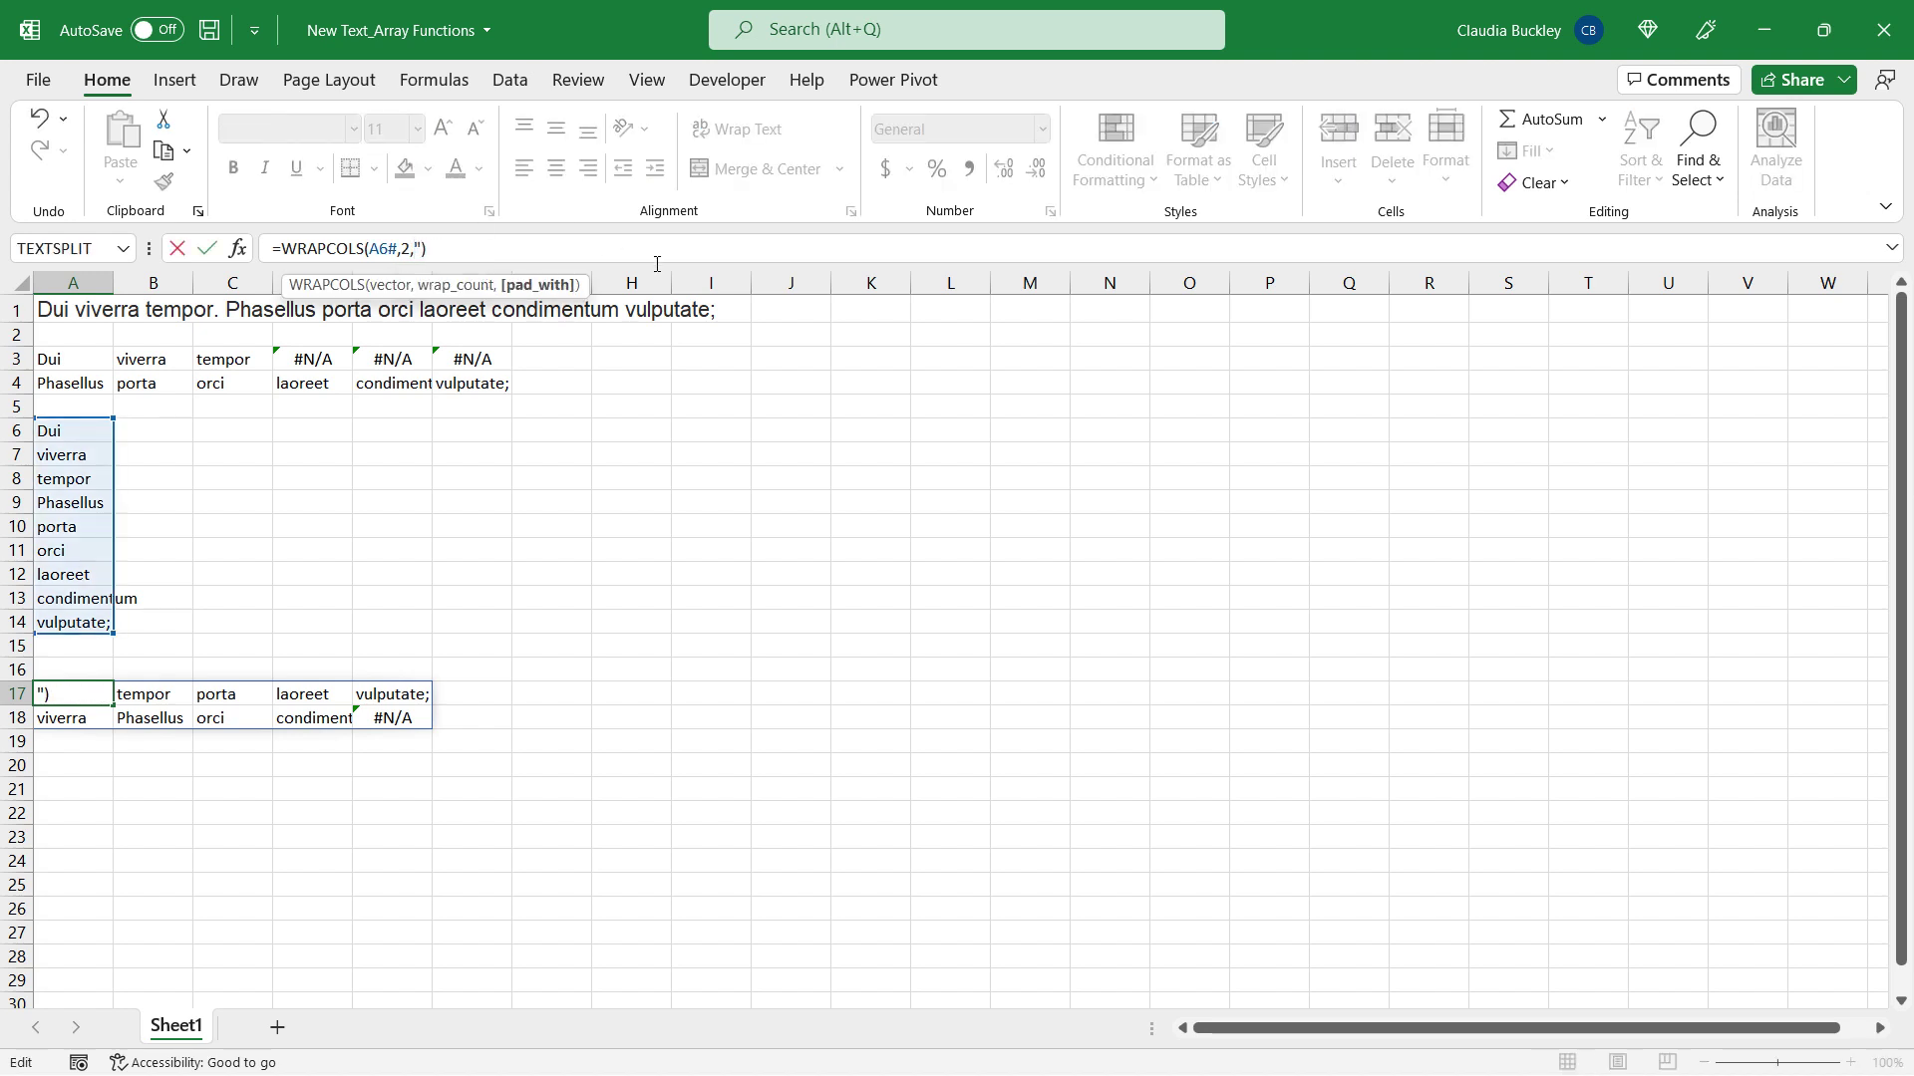
type("\"")
key("Return")
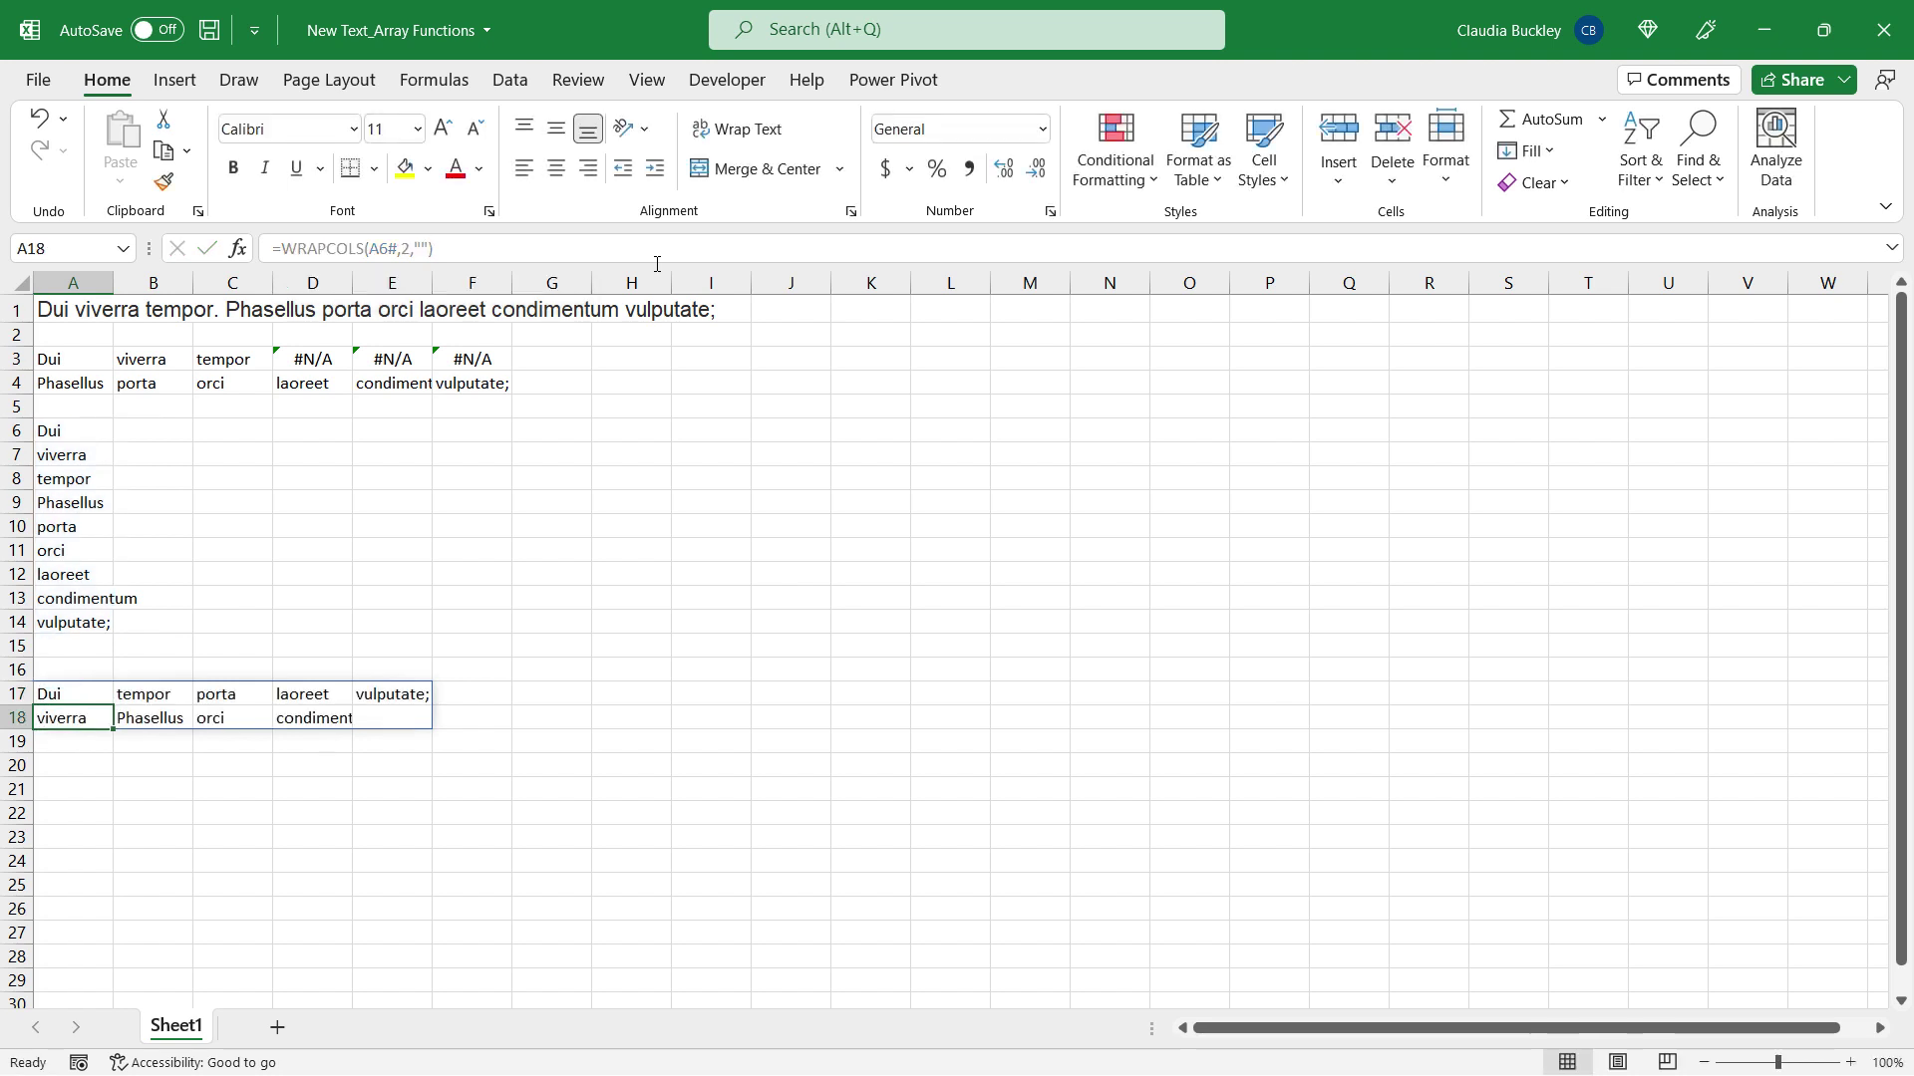
Step: Replace A17's formula with =WRAPROWS(A4:F4,4,"") to wrap row 4's six words into four-column rows
key("Up")
type("=wr")
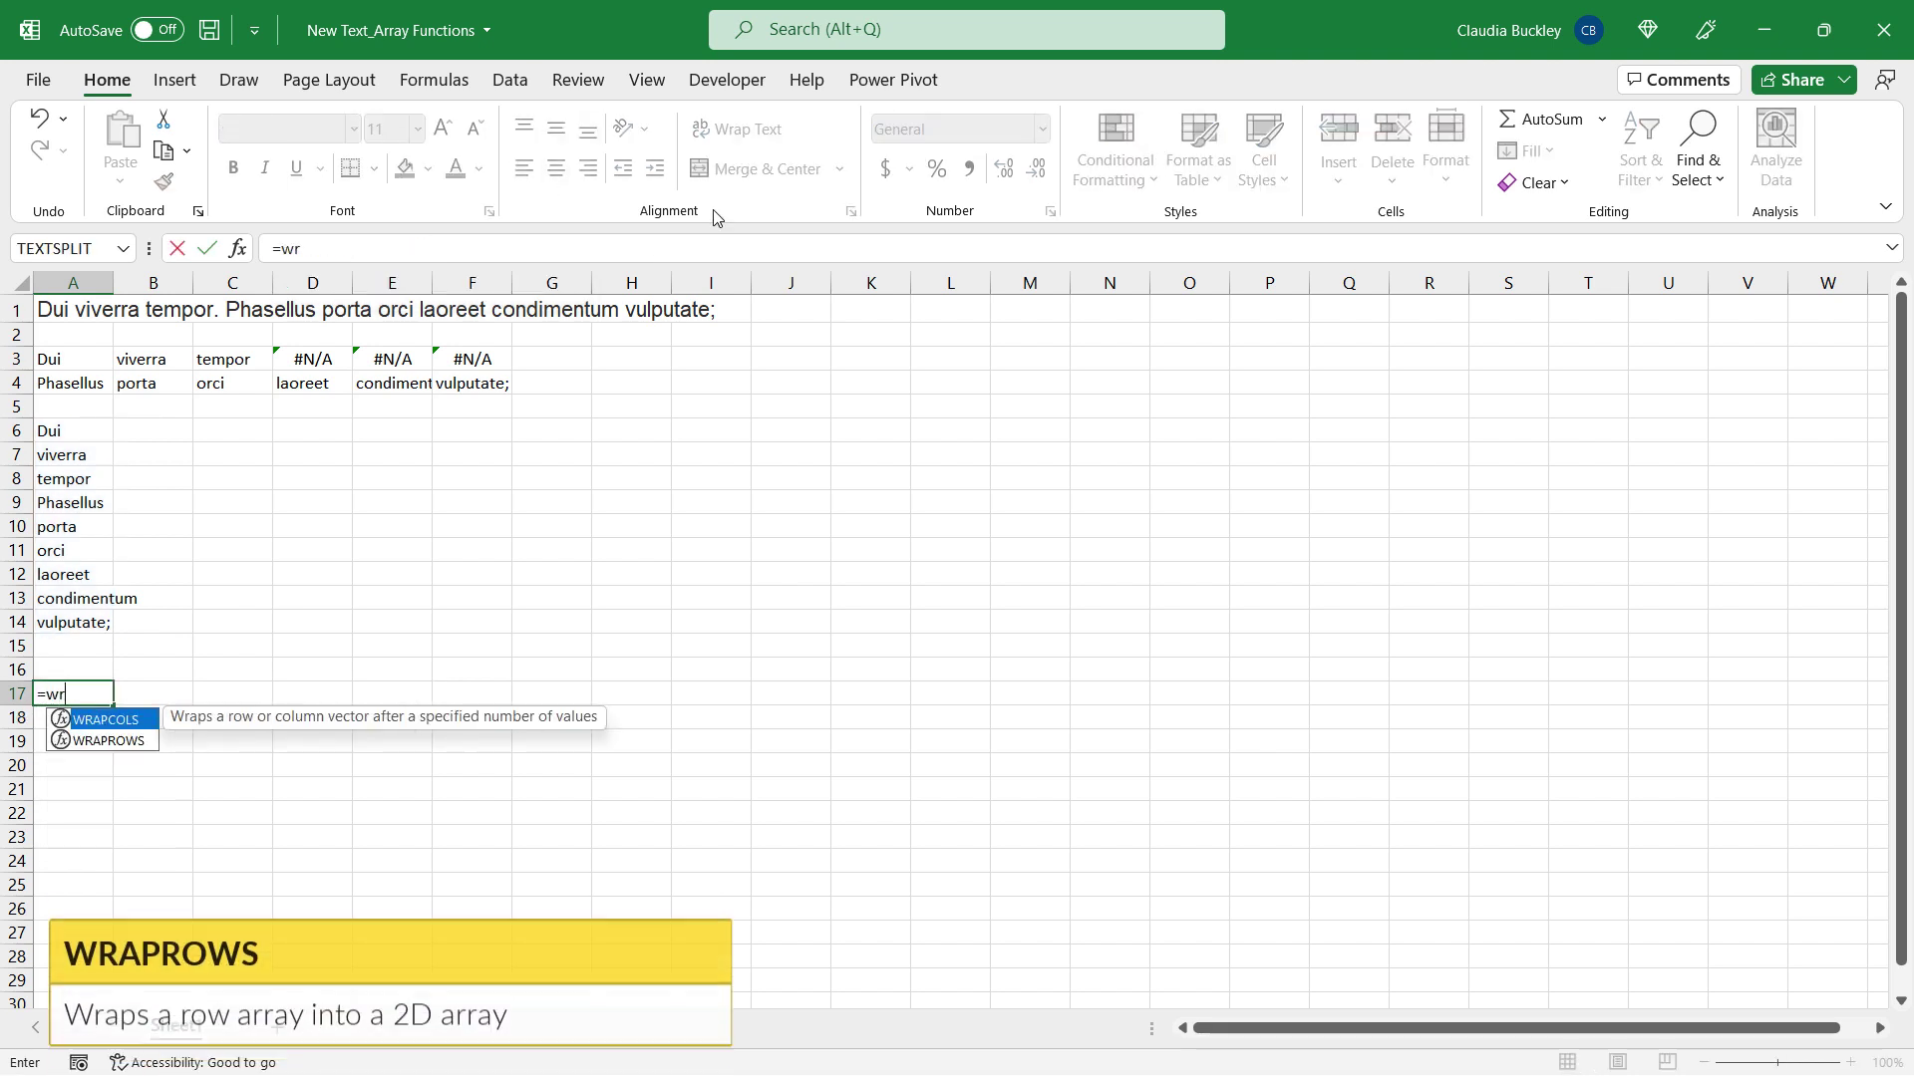
type("apr")
key("Tab")
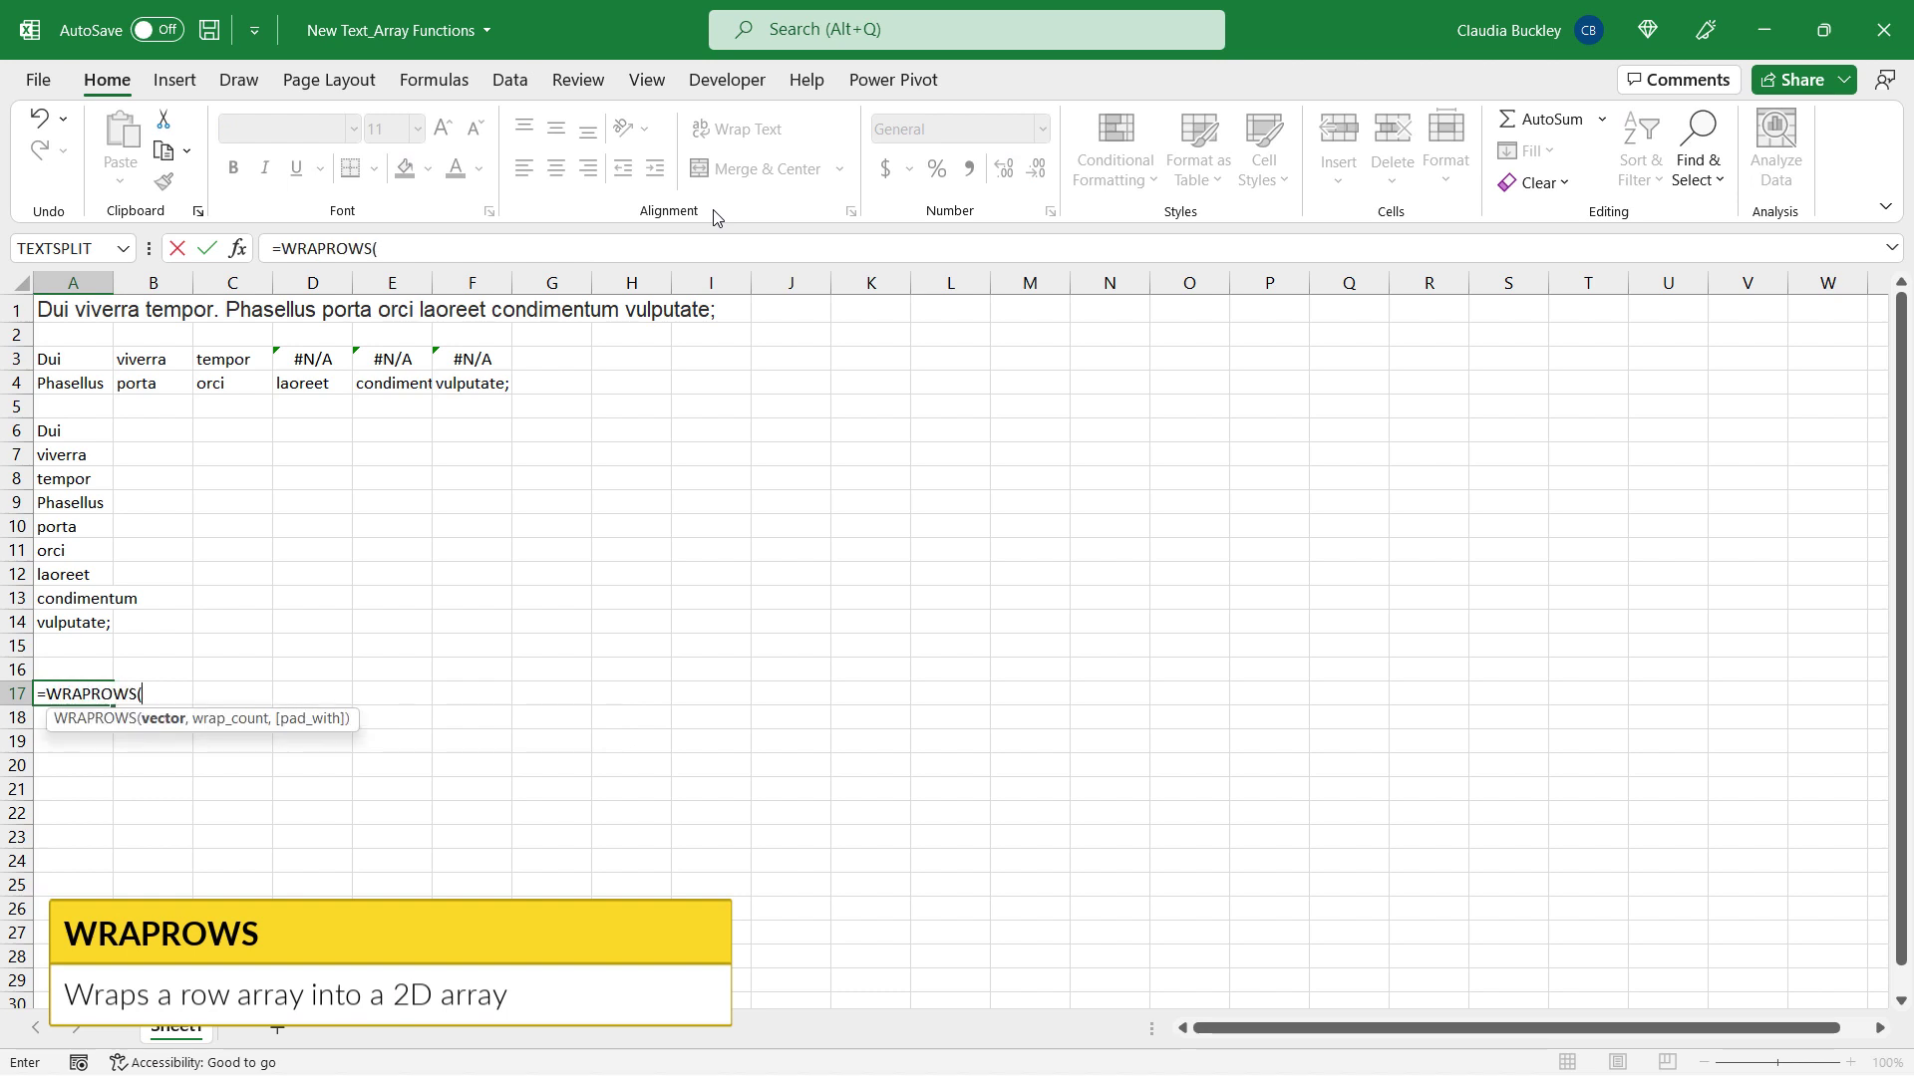
left_click_drag(62, 384, 488, 385)
type(",4")
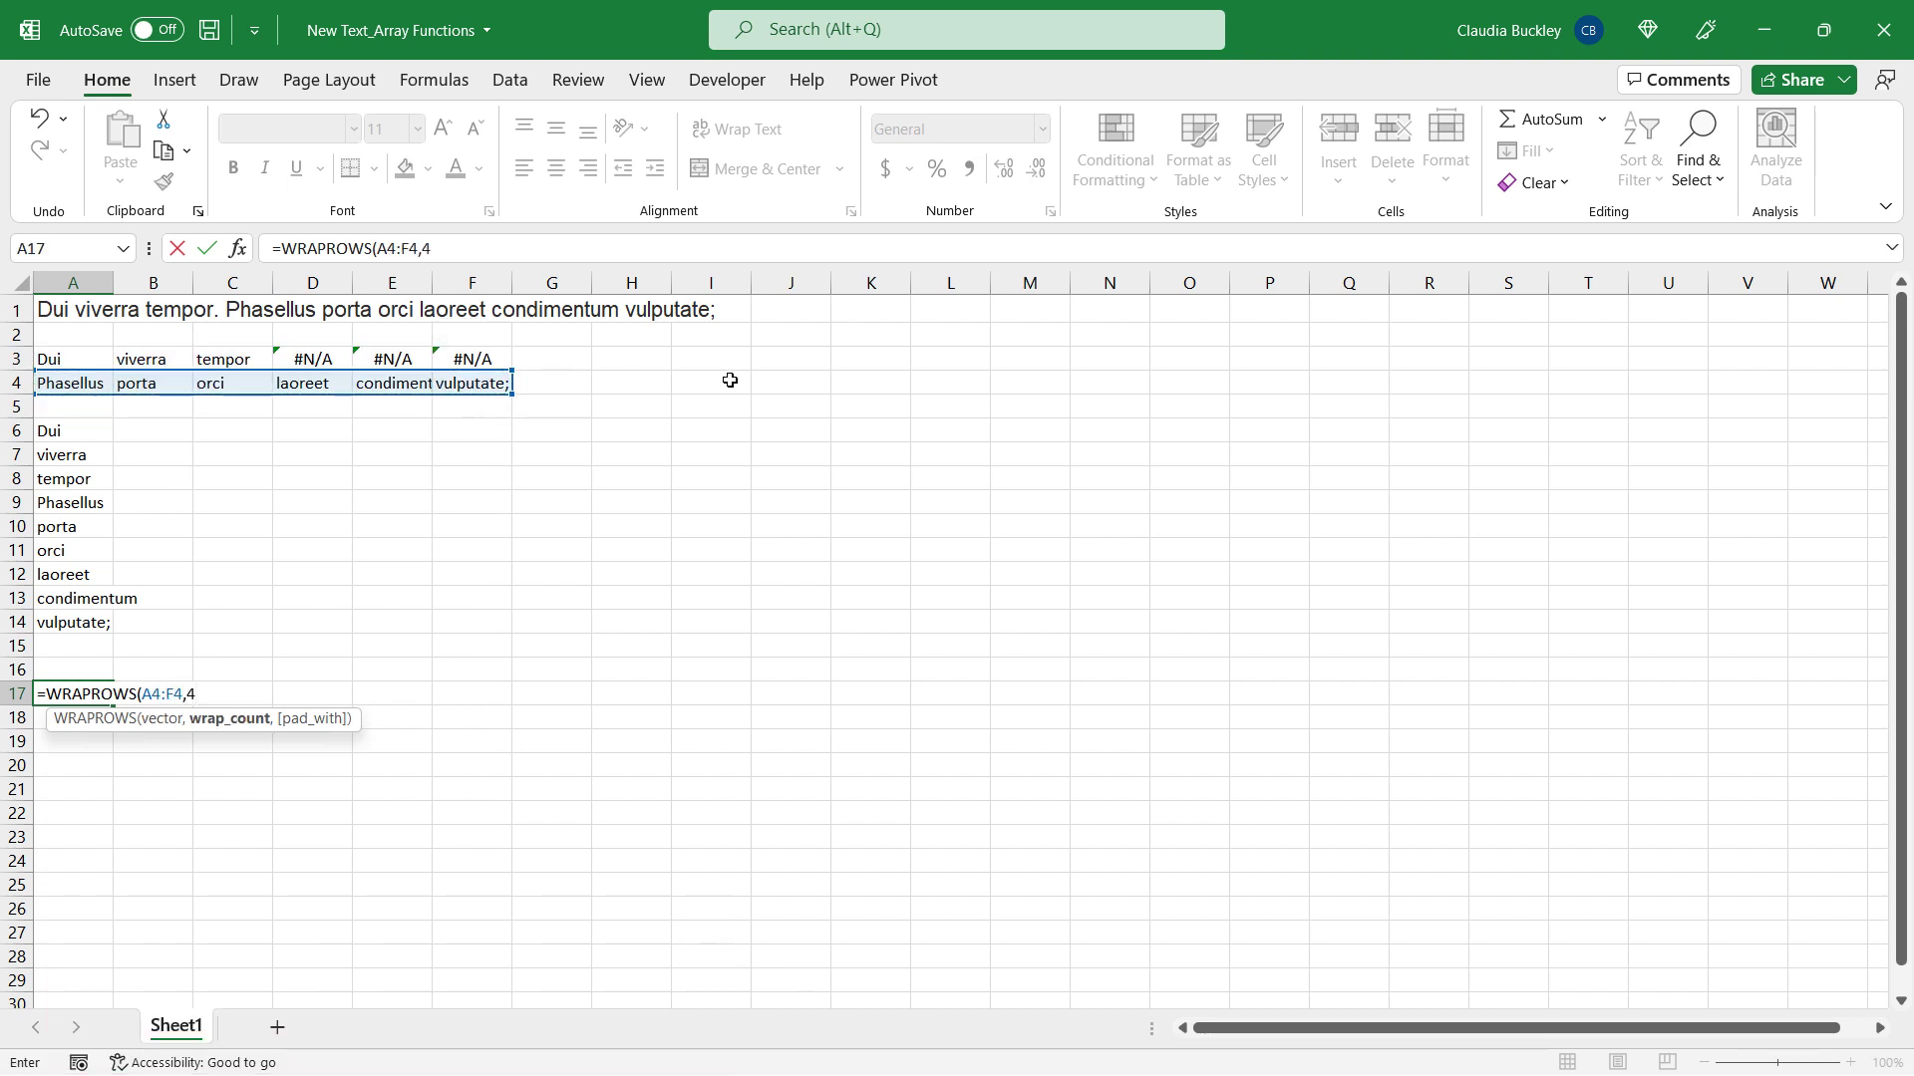
type(",\"\")")
key("Return")
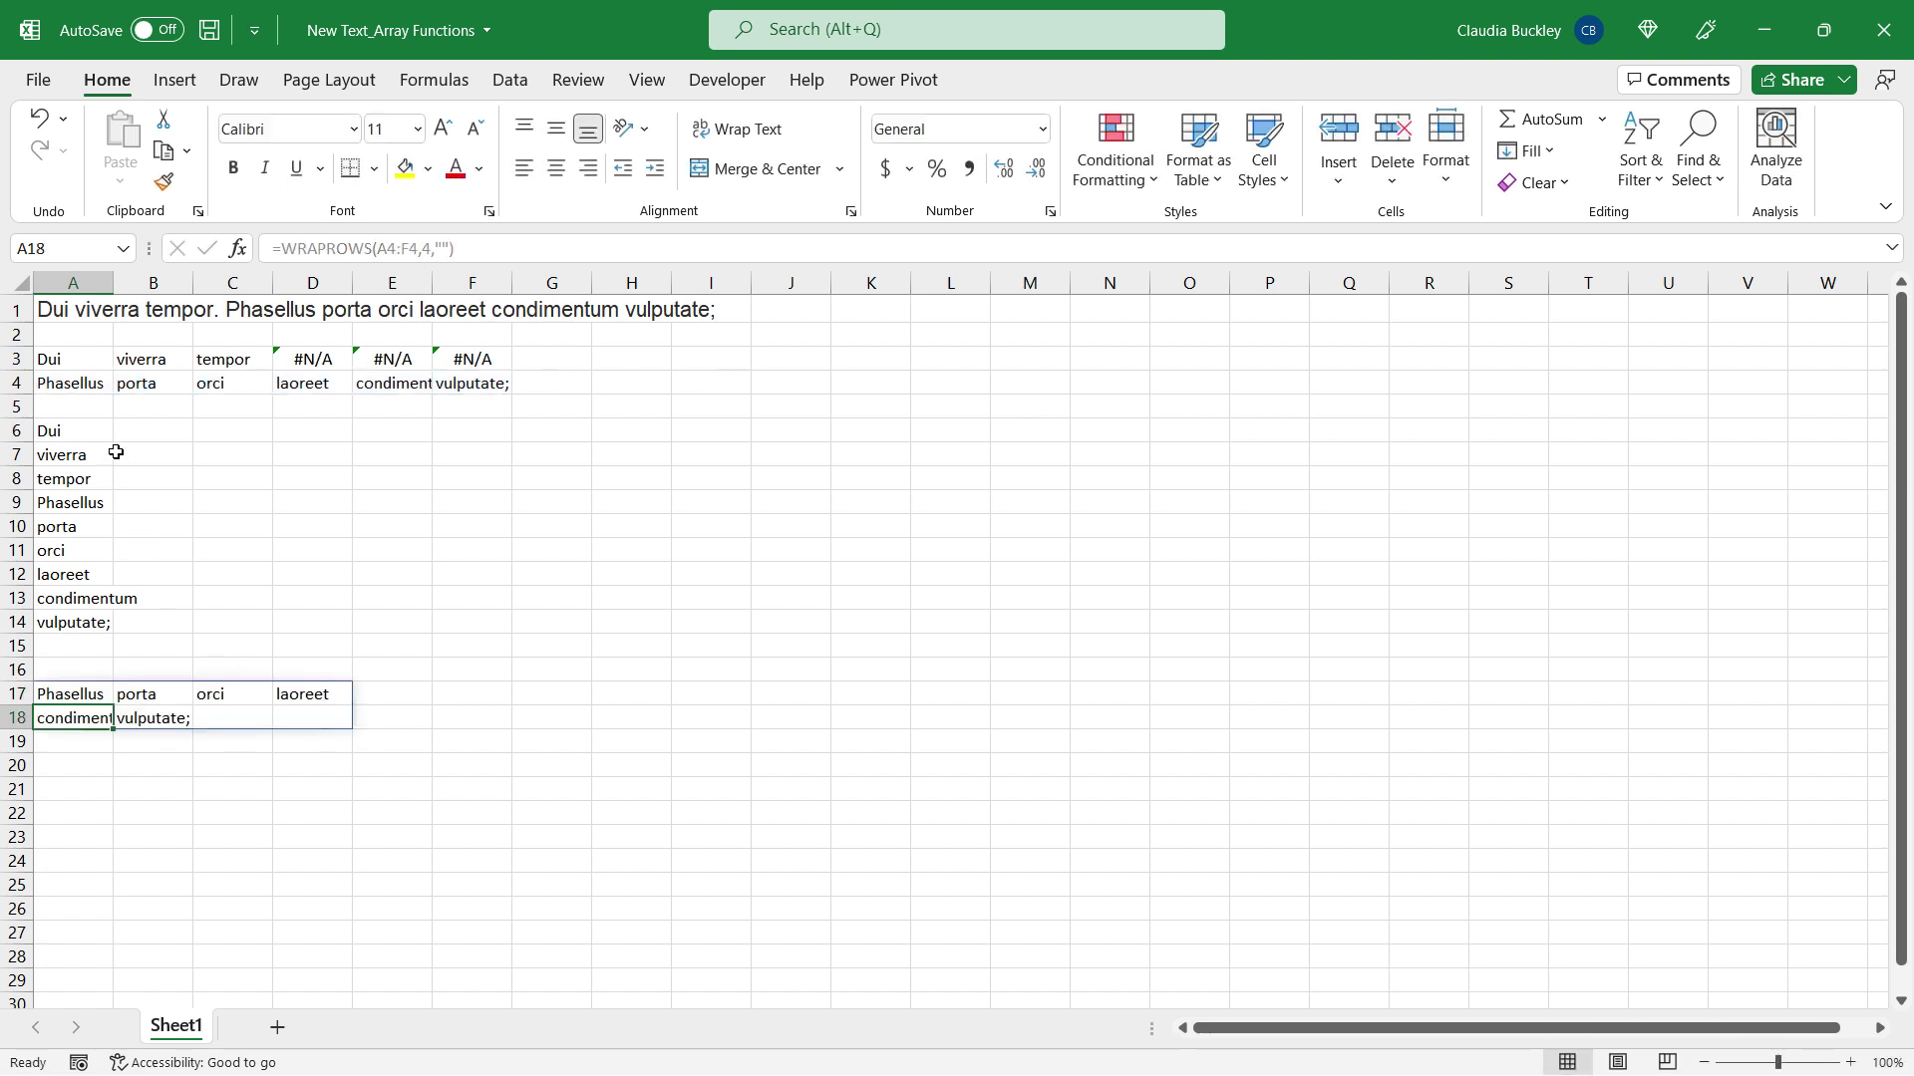